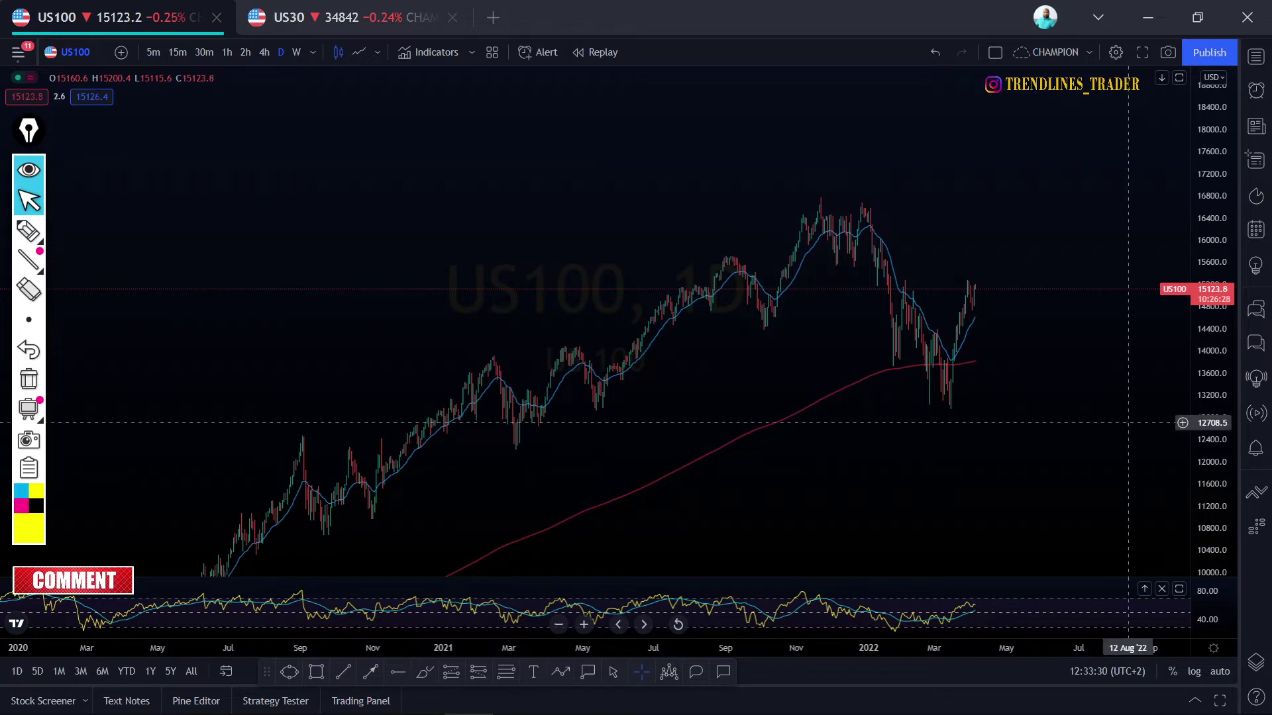
Draw three rising freehand trendlines beneath the US100 daily uptrend from March 2021 to January 2022
scroll(1062, 437, up, 1)
scroll(888, 448, up, 2)
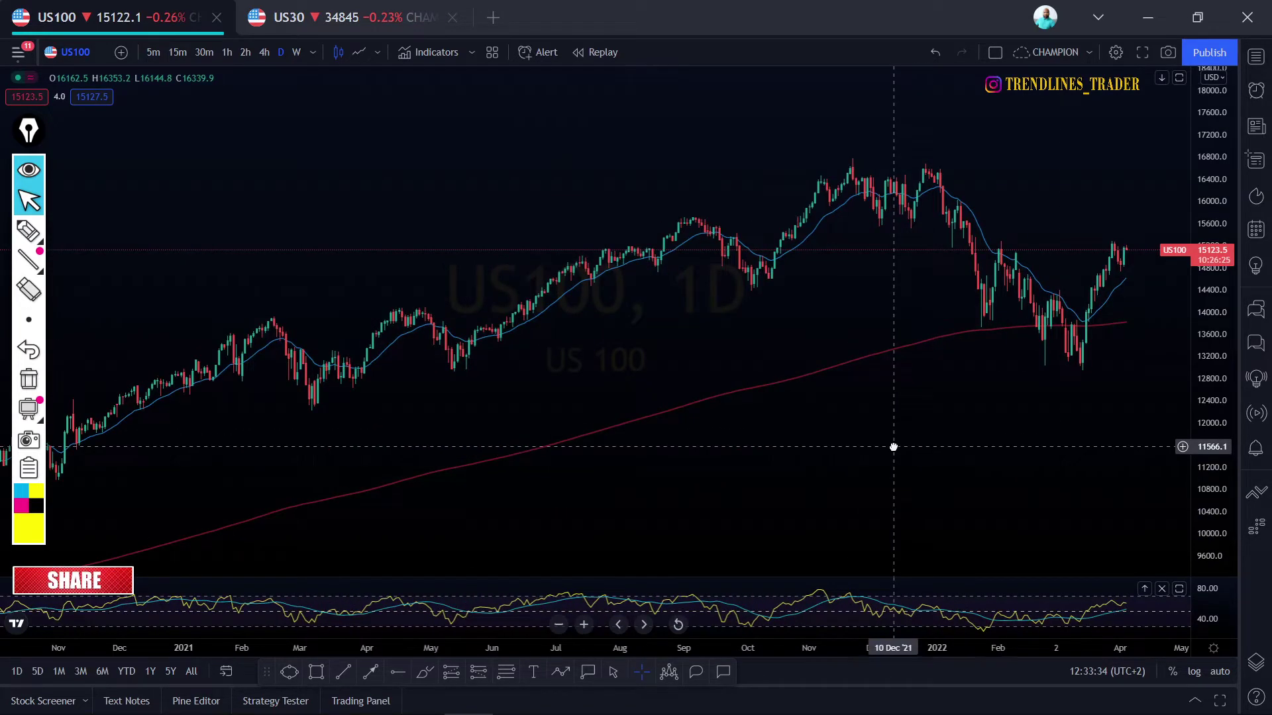
drag(893, 447, 825, 445)
click(38, 240)
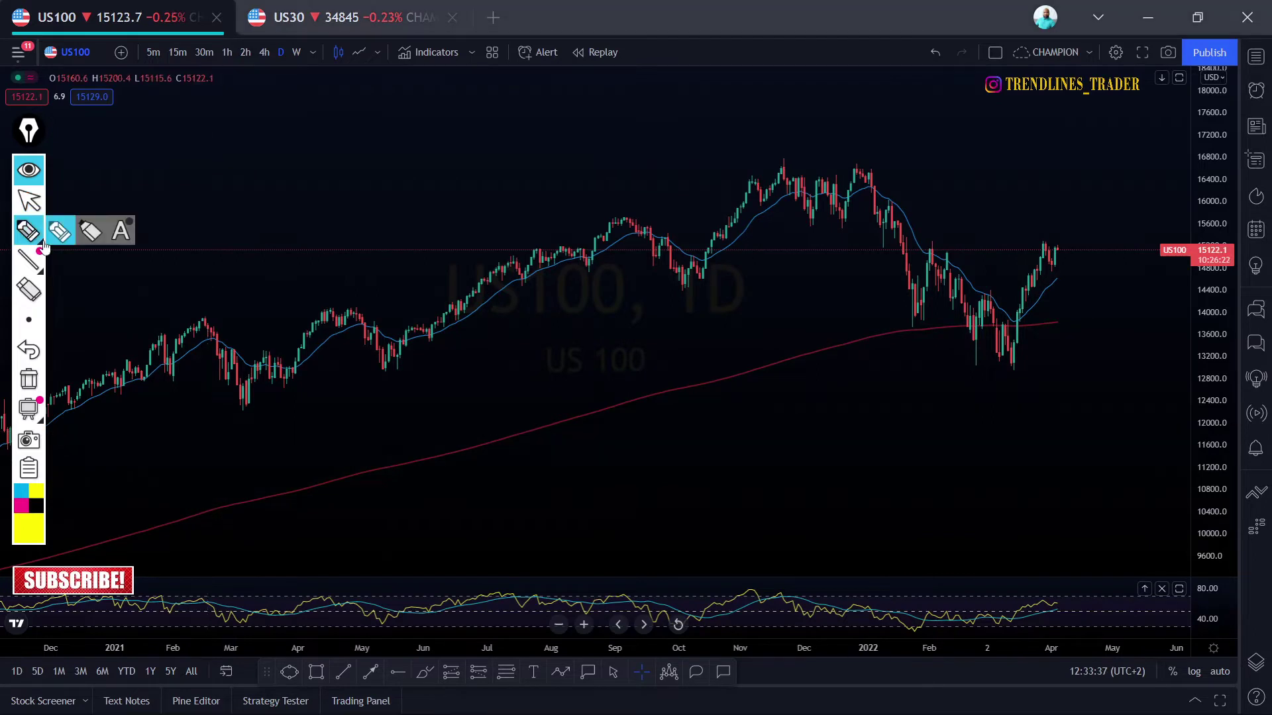
drag(233, 402, 914, 258)
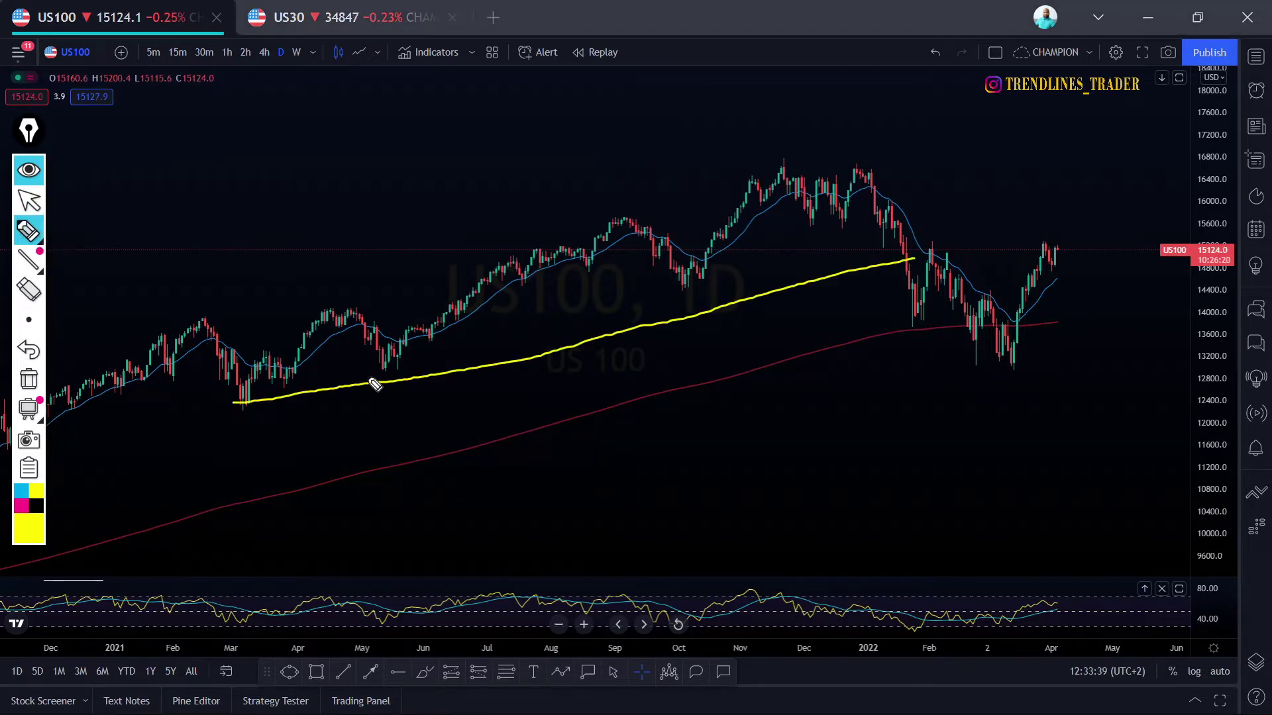
drag(375, 384, 874, 243)
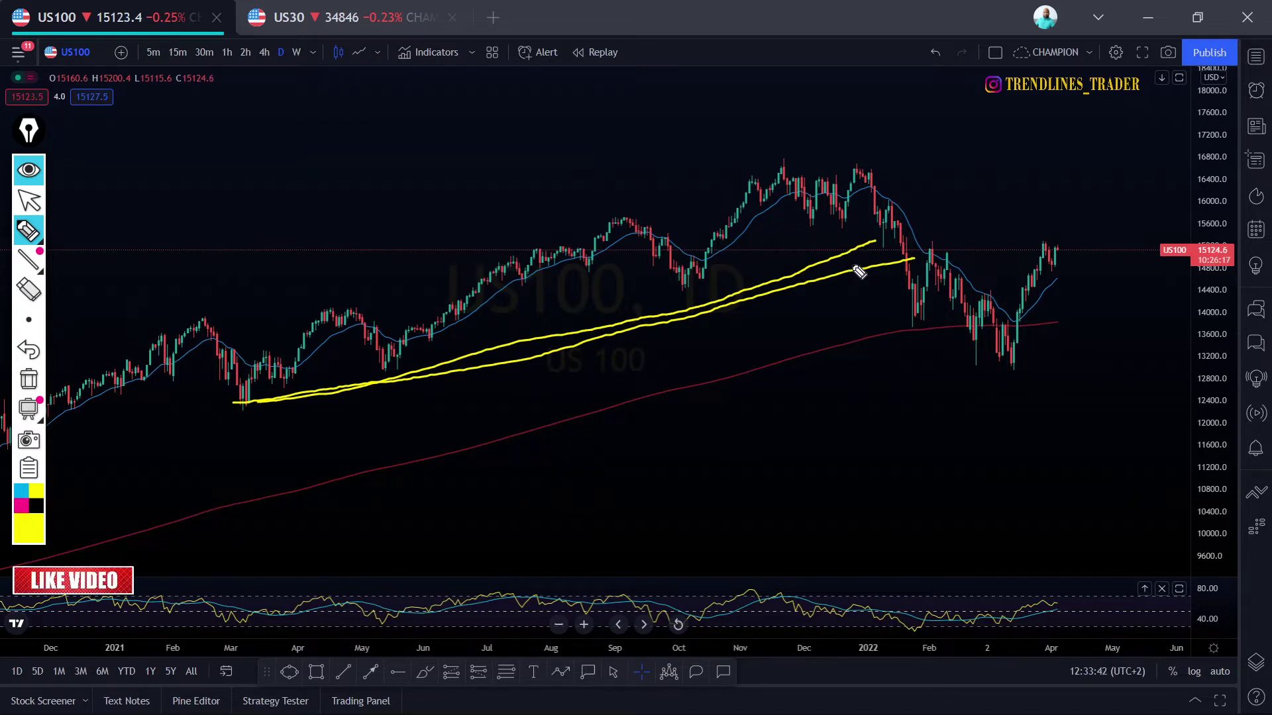
drag(951, 234, 319, 376)
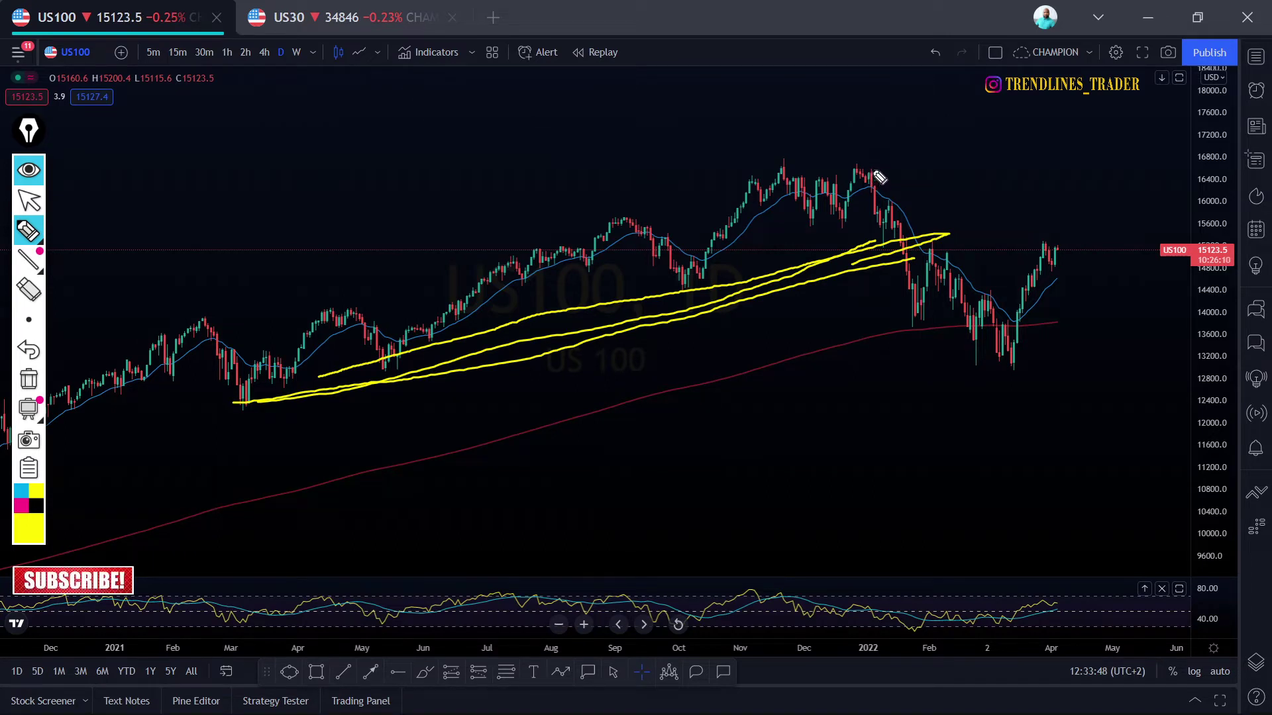
Sketch a descending channel around the January–March 2022 decline and trace its zigzag swings inside it
drag(874, 172, 1024, 325)
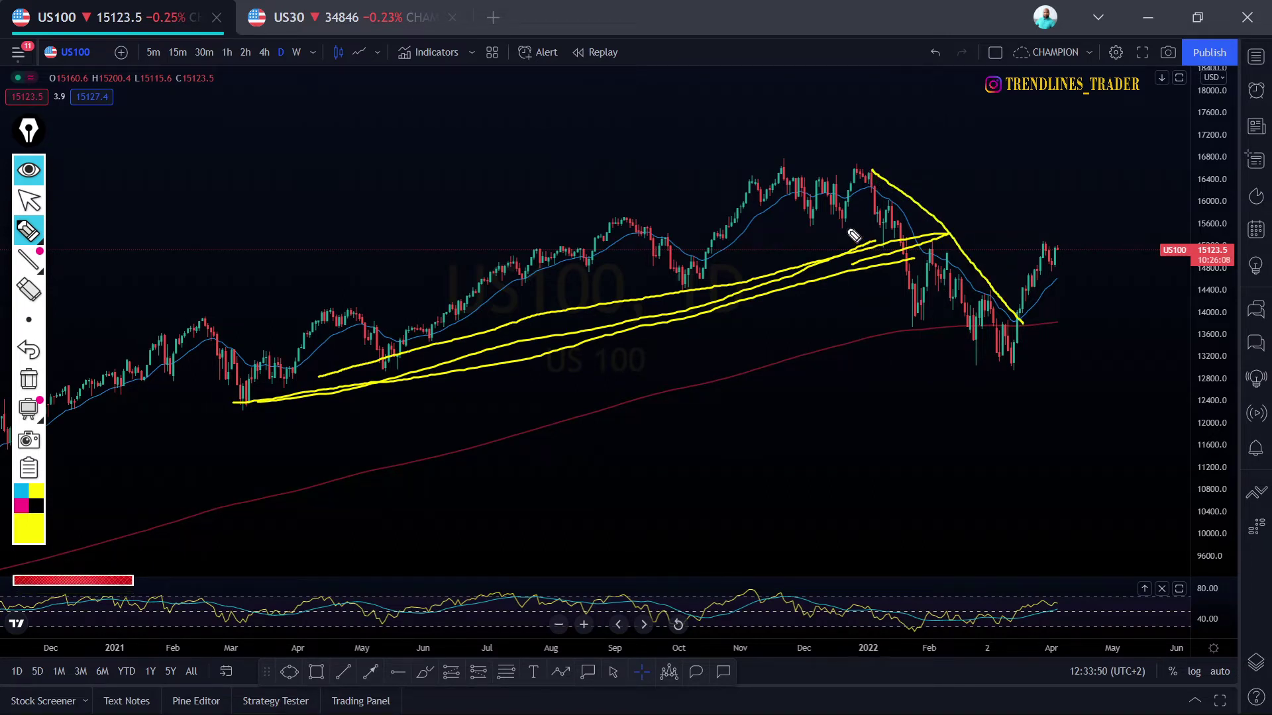
drag(809, 220, 987, 384)
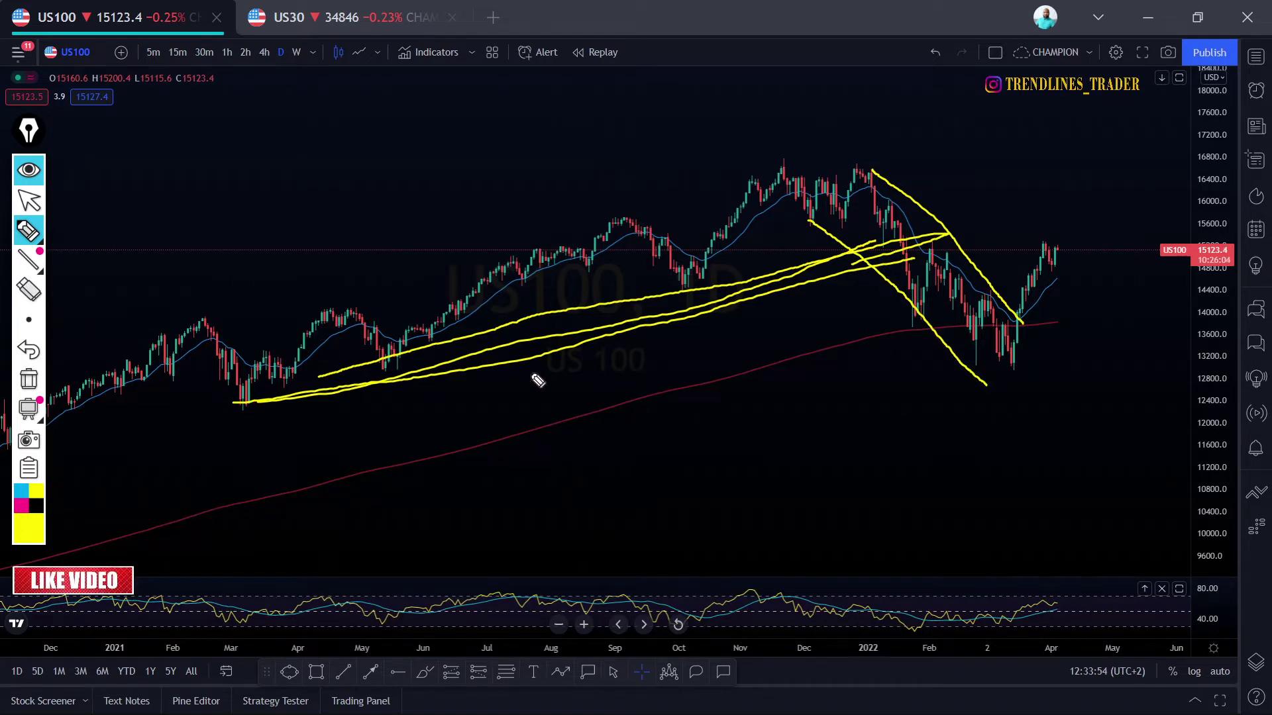
mouse_move(840, 211)
mouse_down()
mouse_move(890, 193)
mouse_move(909, 311)
mouse_move(934, 252)
mouse_move(979, 351)
mouse_move(1018, 355)
mouse_move(1025, 378)
mouse_up()
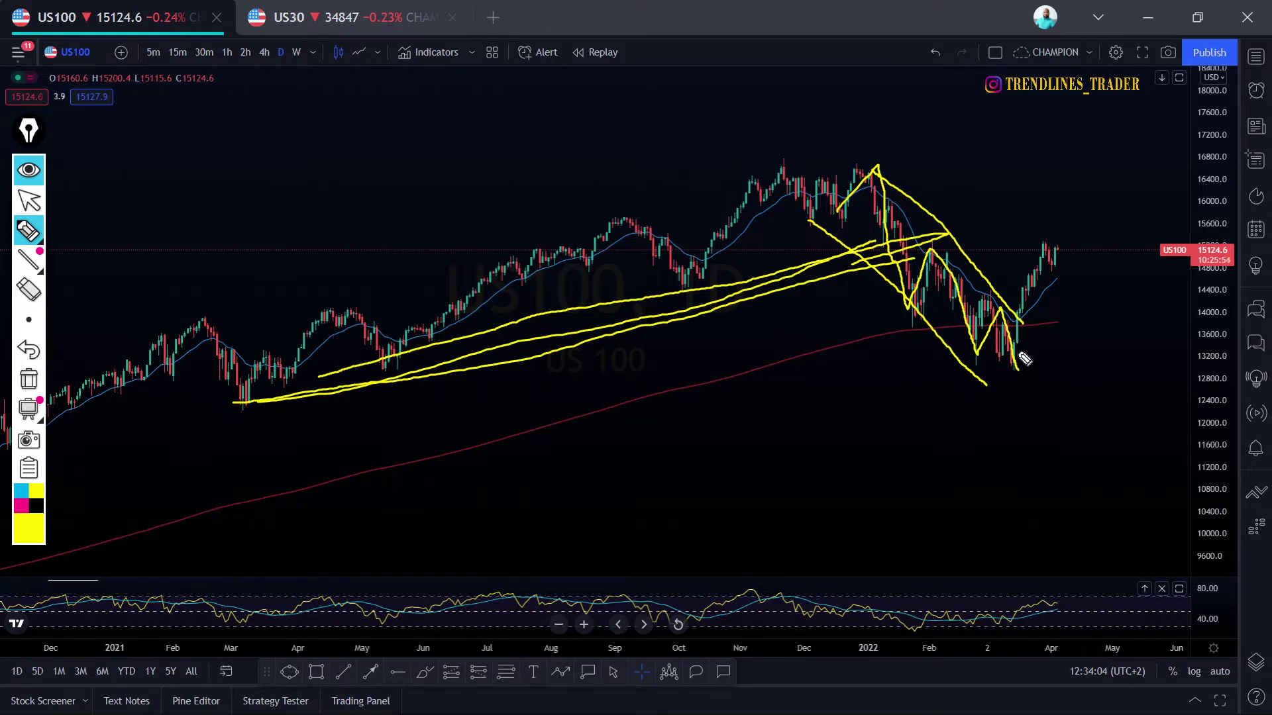
Trace the rebound out of the descending channel from the mid-March 2022 low, and clear all pen annotations
mouse_move(1024, 356)
mouse_down()
mouse_move(1017, 306)
mouse_move(1000, 294)
mouse_move(1036, 334)
mouse_move(1028, 283)
mouse_move(1059, 255)
mouse_up()
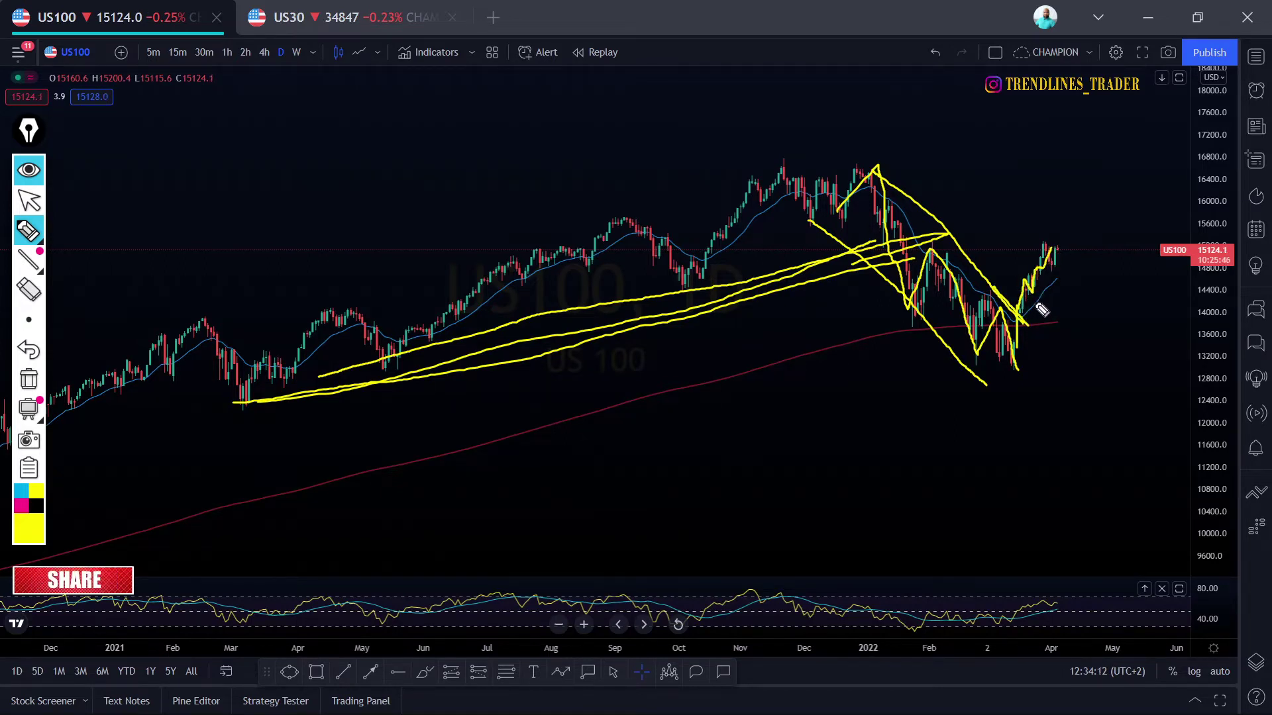
mouse_move(1025, 324)
mouse_down()
mouse_move(1049, 271)
mouse_move(1039, 240)
mouse_up()
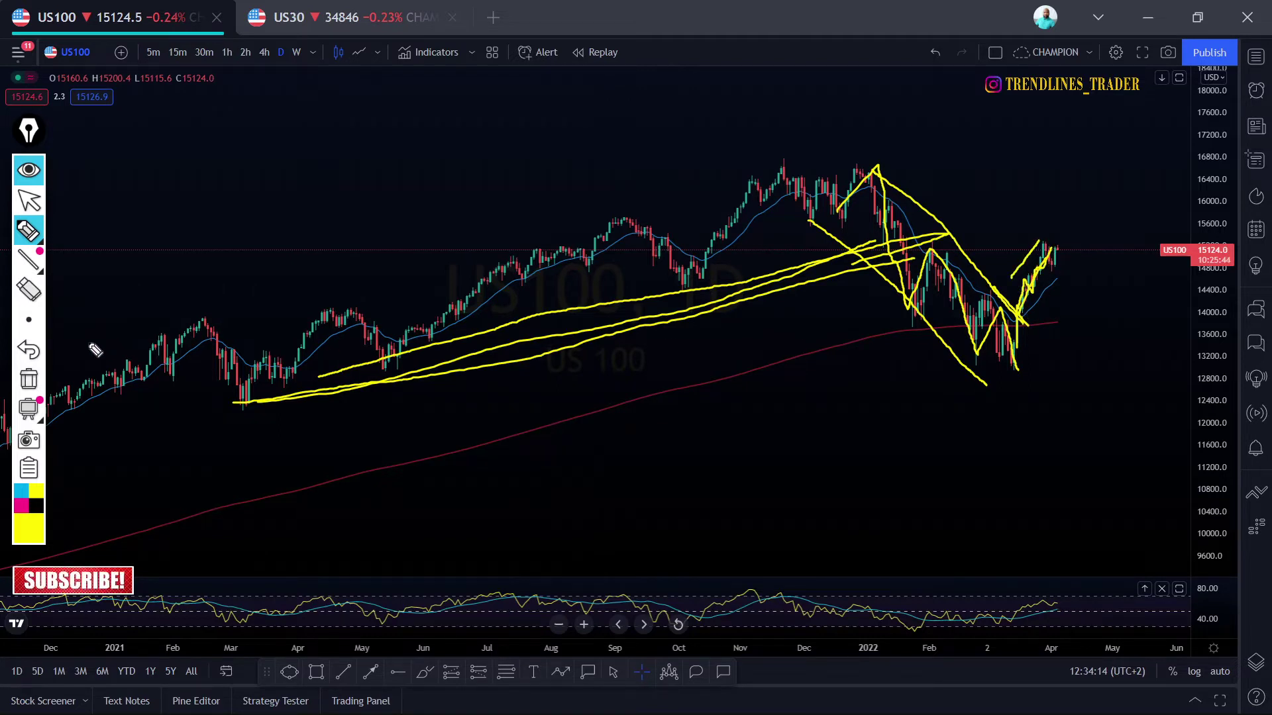
click(29, 378)
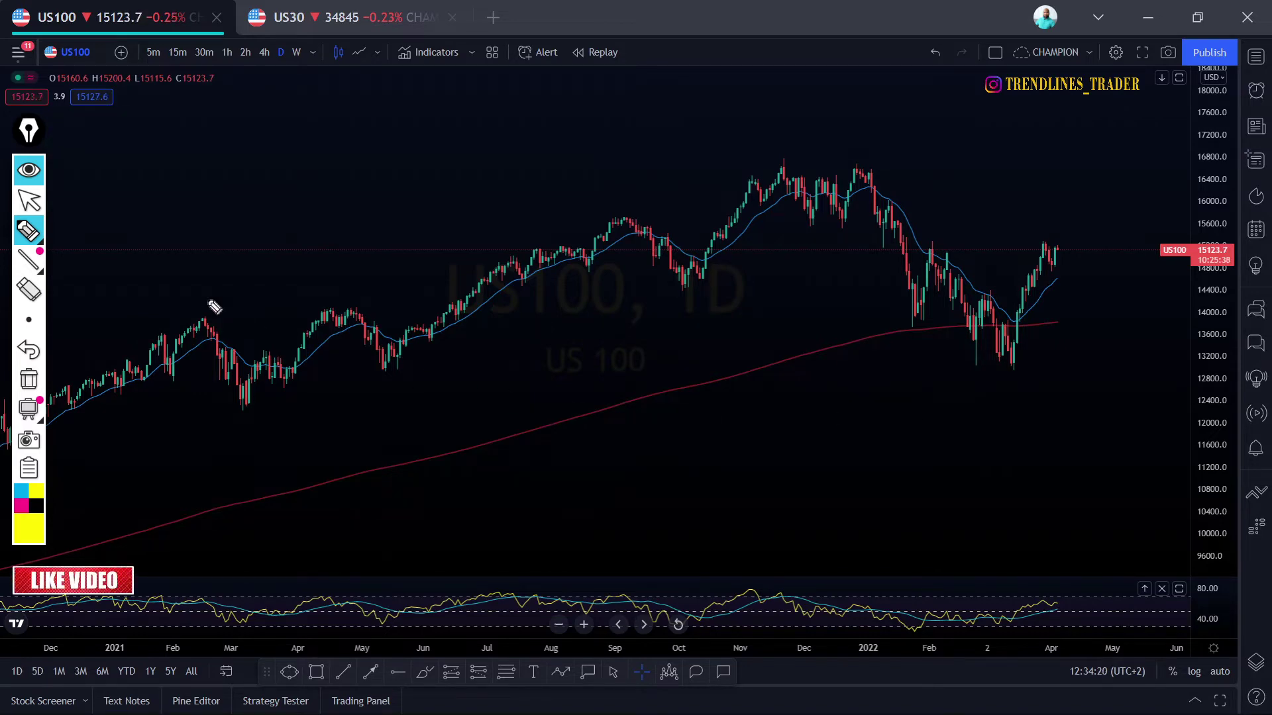
Draw a rectangle zone from 06 Jan '22 to 14 Mar '22 between about 15,140 and 15,286
click(39, 226)
click(29, 200)
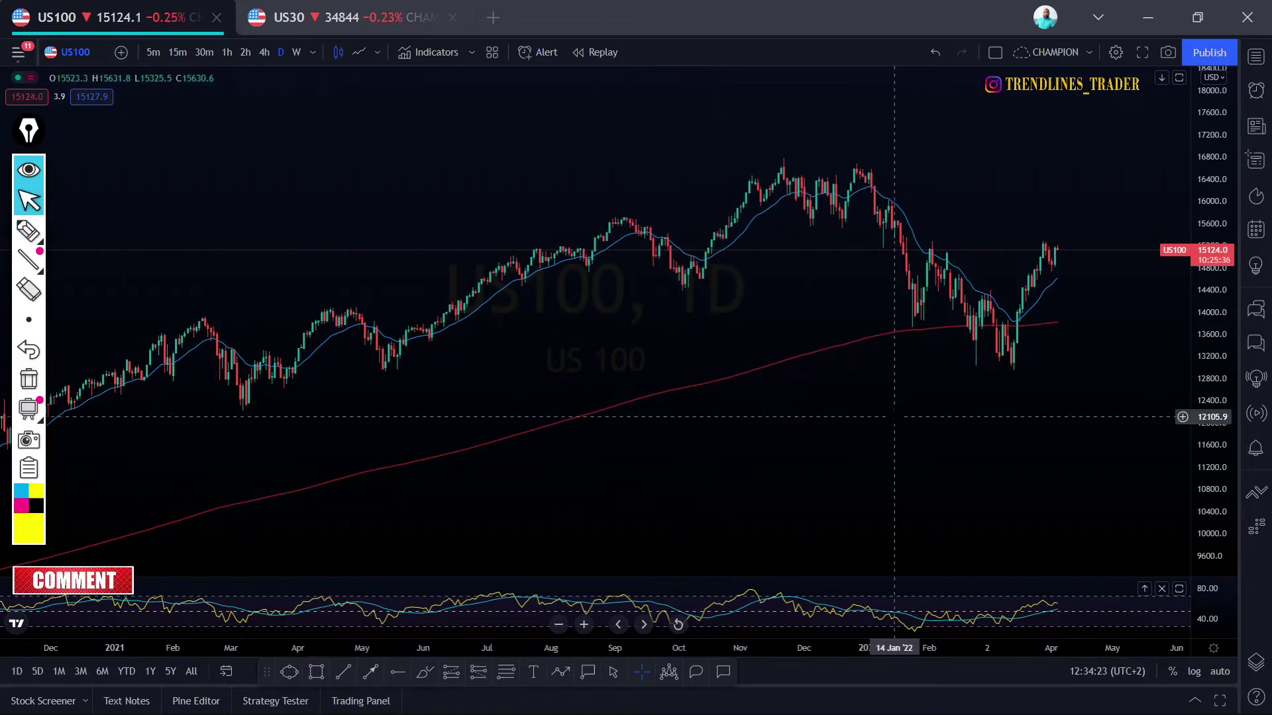
scroll(896, 416, up, 3)
scroll(896, 417, up, 2)
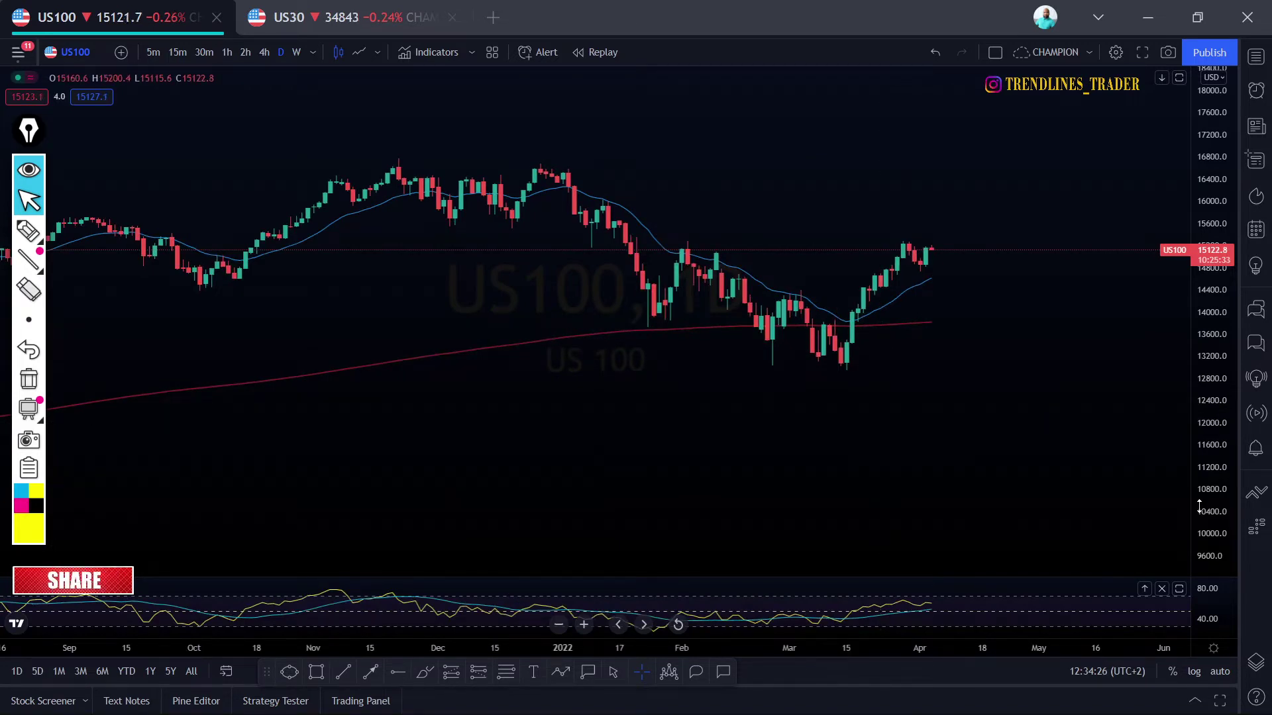
drag(1199, 506, 1199, 550)
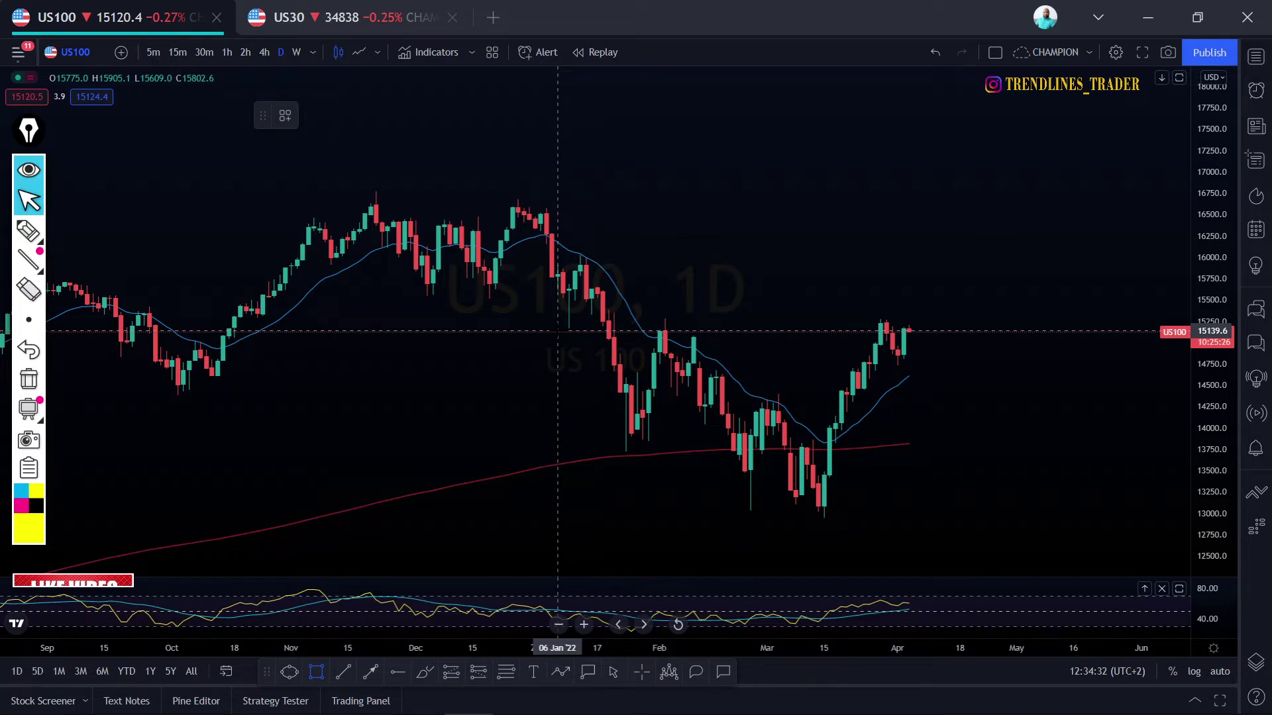
drag(557, 331, 818, 318)
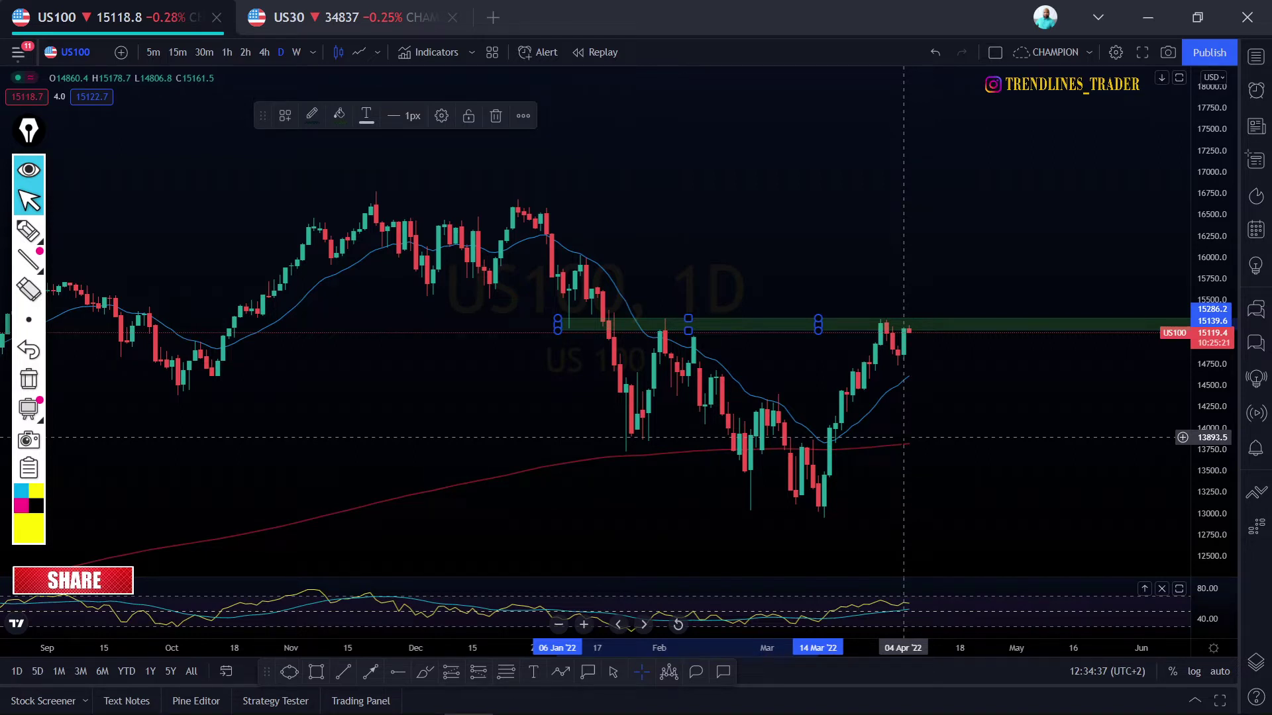
Mark the latest highs at the green zone with the pen, sketch a rising zigzag arrow above it, and clear the annotations
key(ctrl+shift+3)
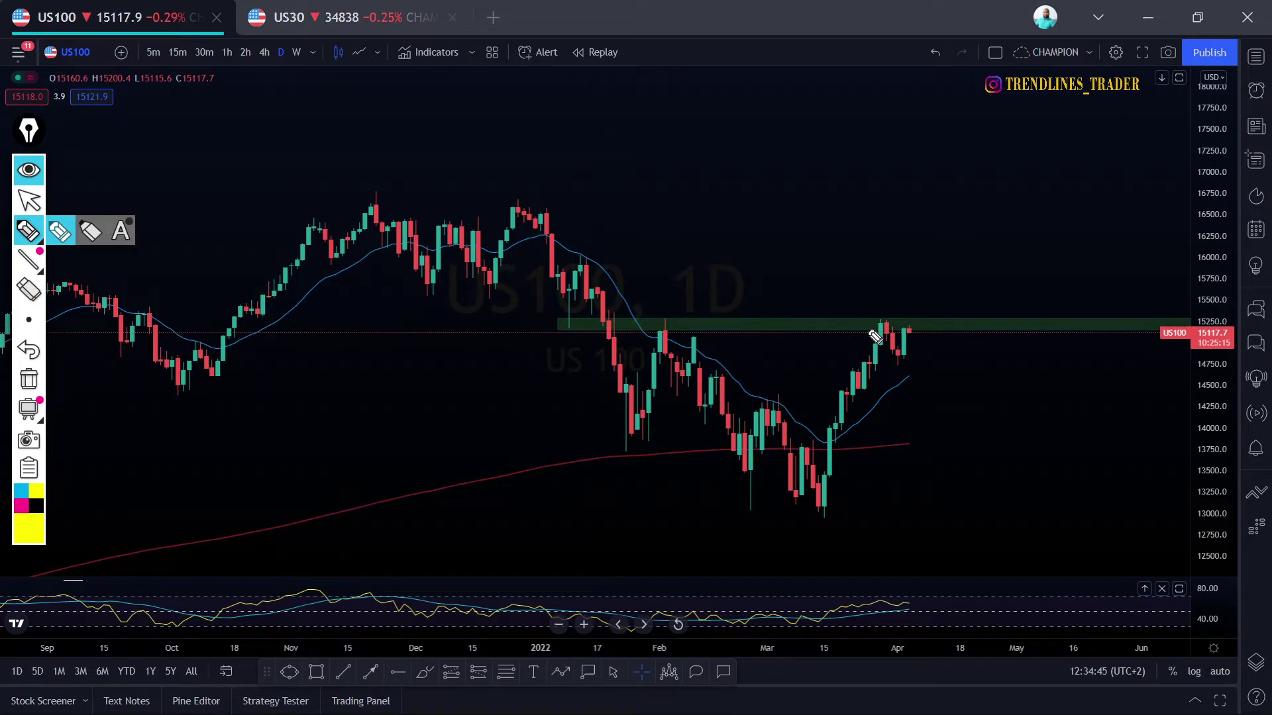
drag(876, 337, 890, 335)
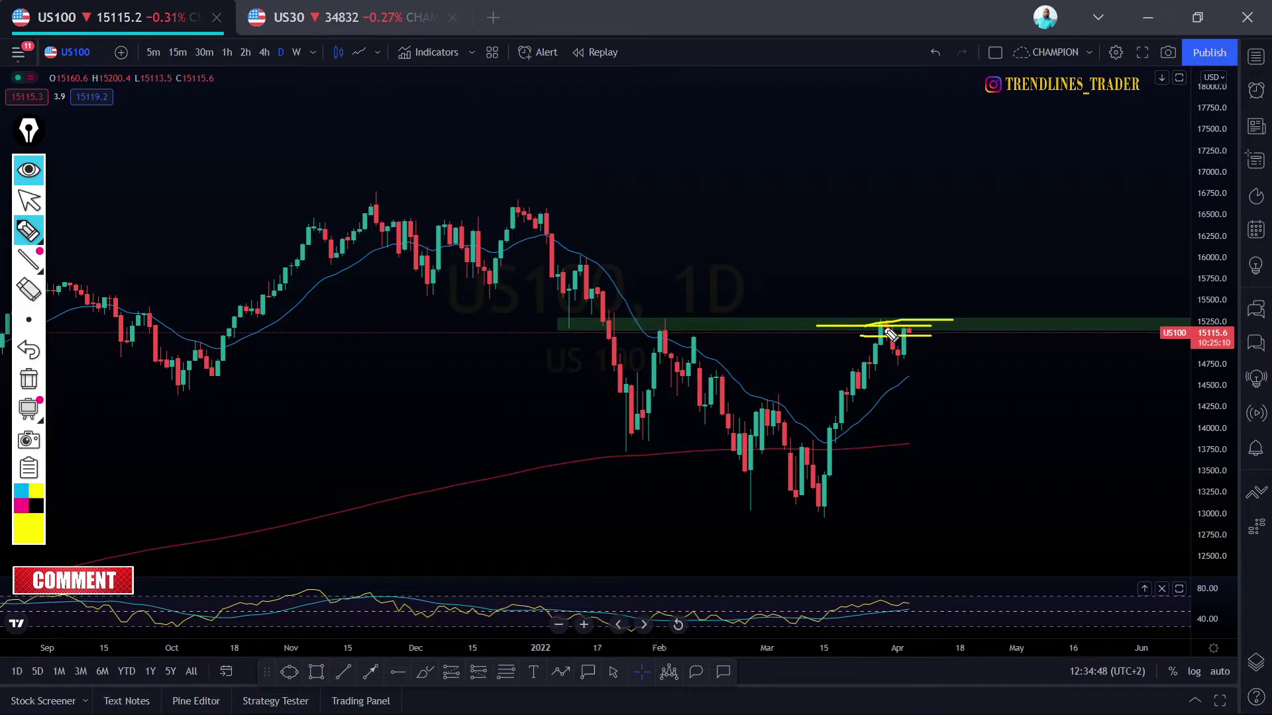
mouse_move(891, 334)
mouse_down()
mouse_move(986, 312)
mouse_move(1058, 197)
mouse_up()
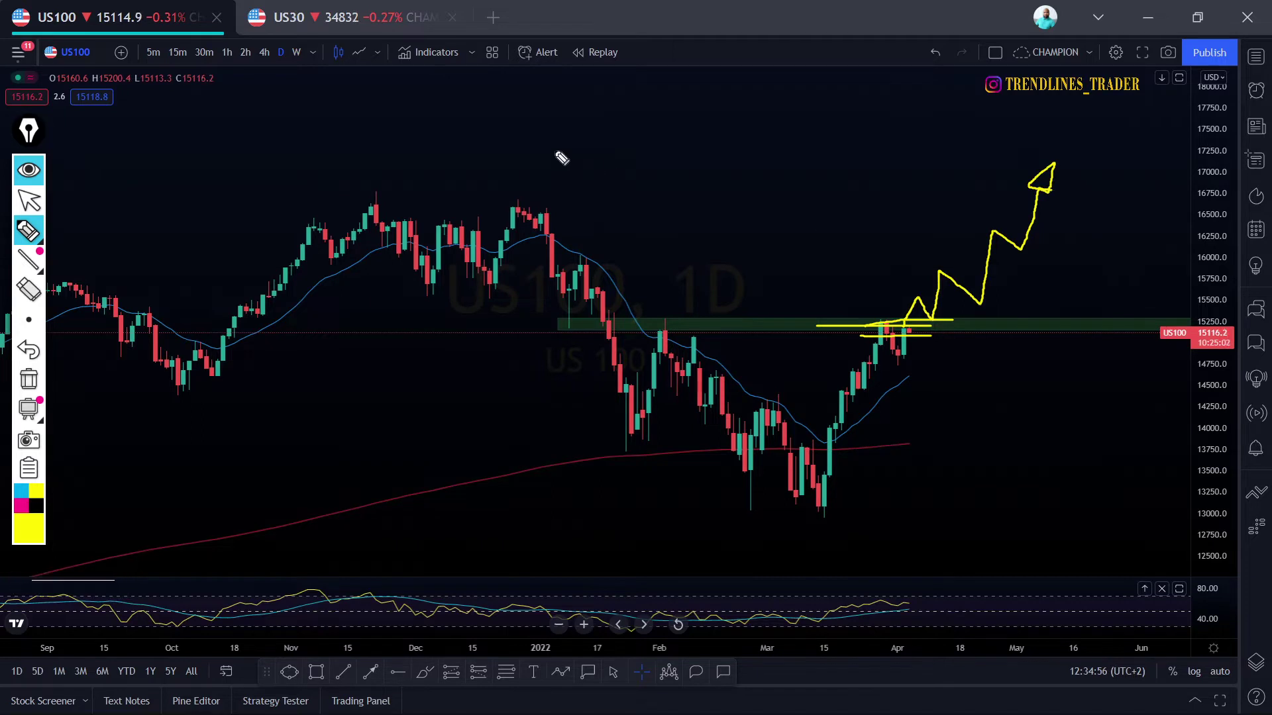
click(29, 378)
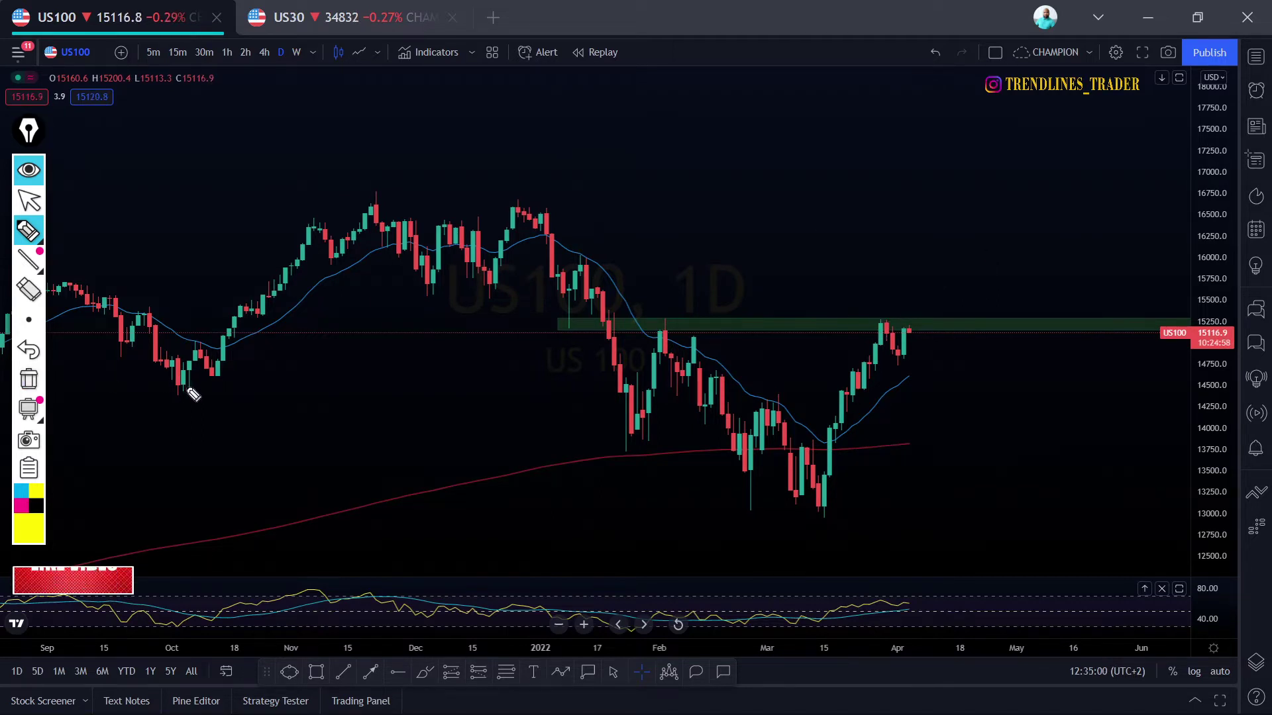
Sketch a resistance line along the green zone with a stepped downward arrow from the latest candle, and clear the annotations
drag(633, 324, 940, 319)
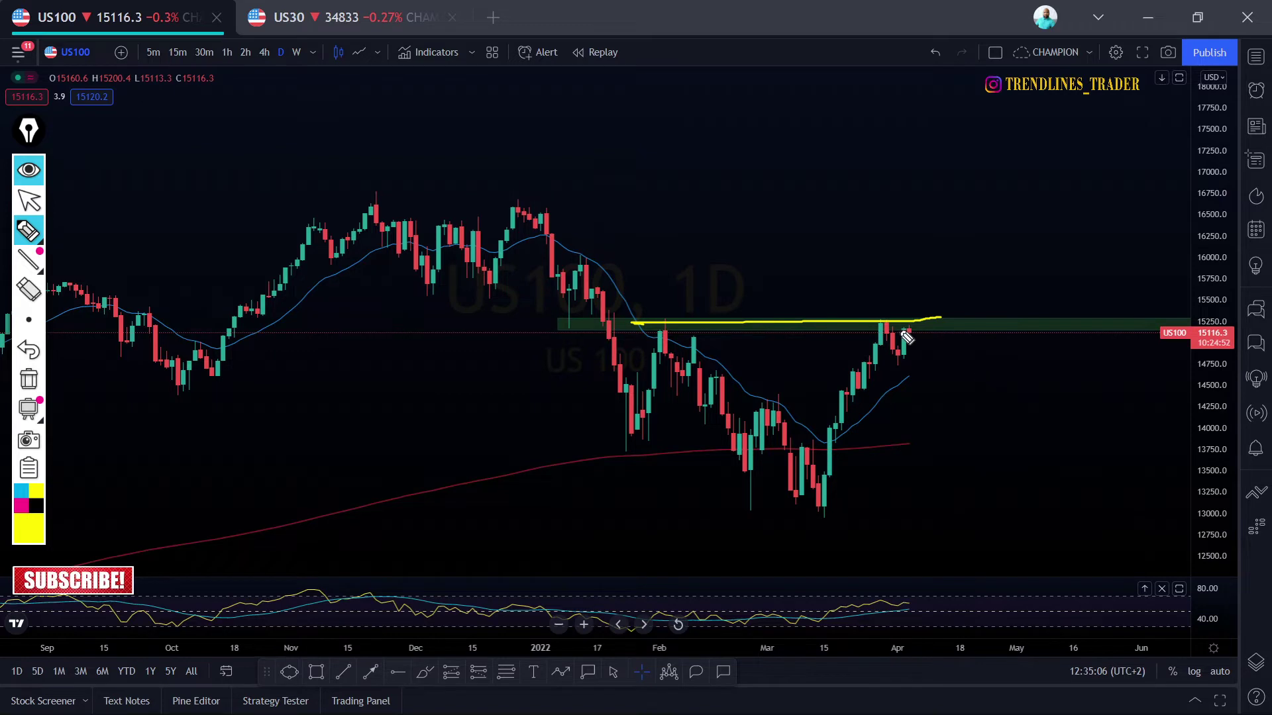
drag(882, 327, 917, 328)
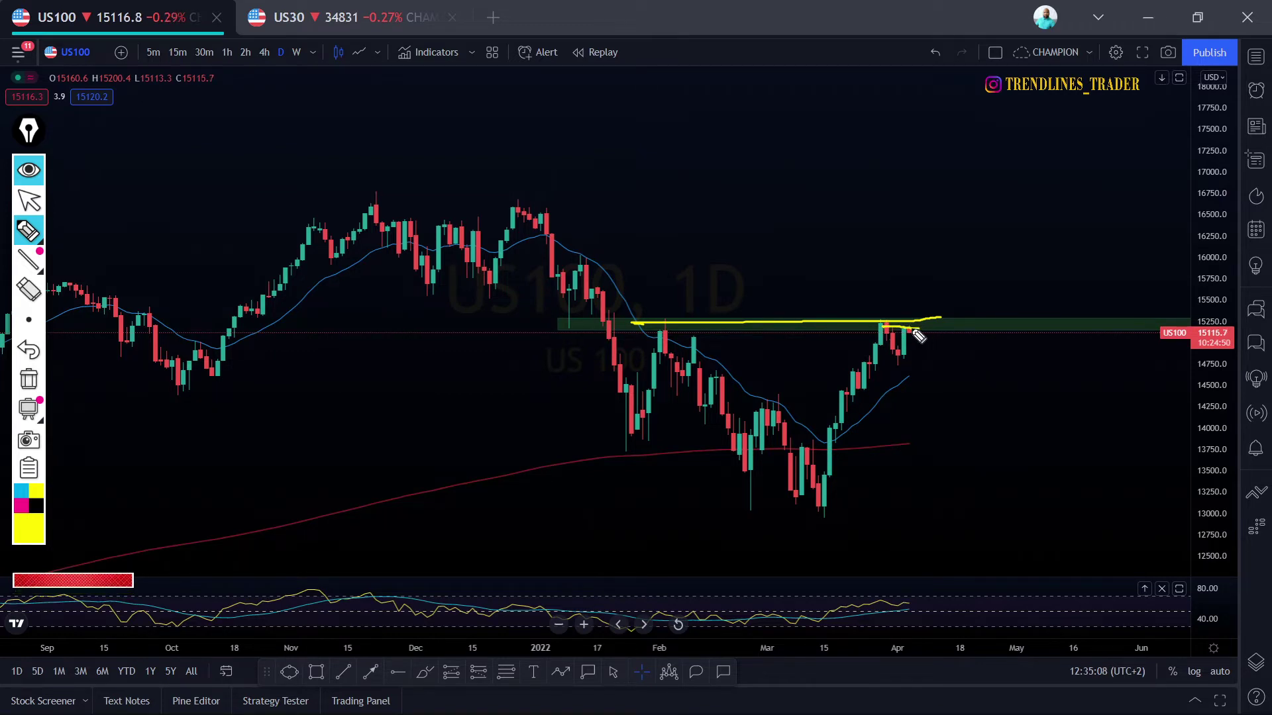
mouse_move(918, 336)
mouse_down()
mouse_move(940, 396)
mouse_move(958, 398)
mouse_move(983, 457)
mouse_move(986, 446)
mouse_up()
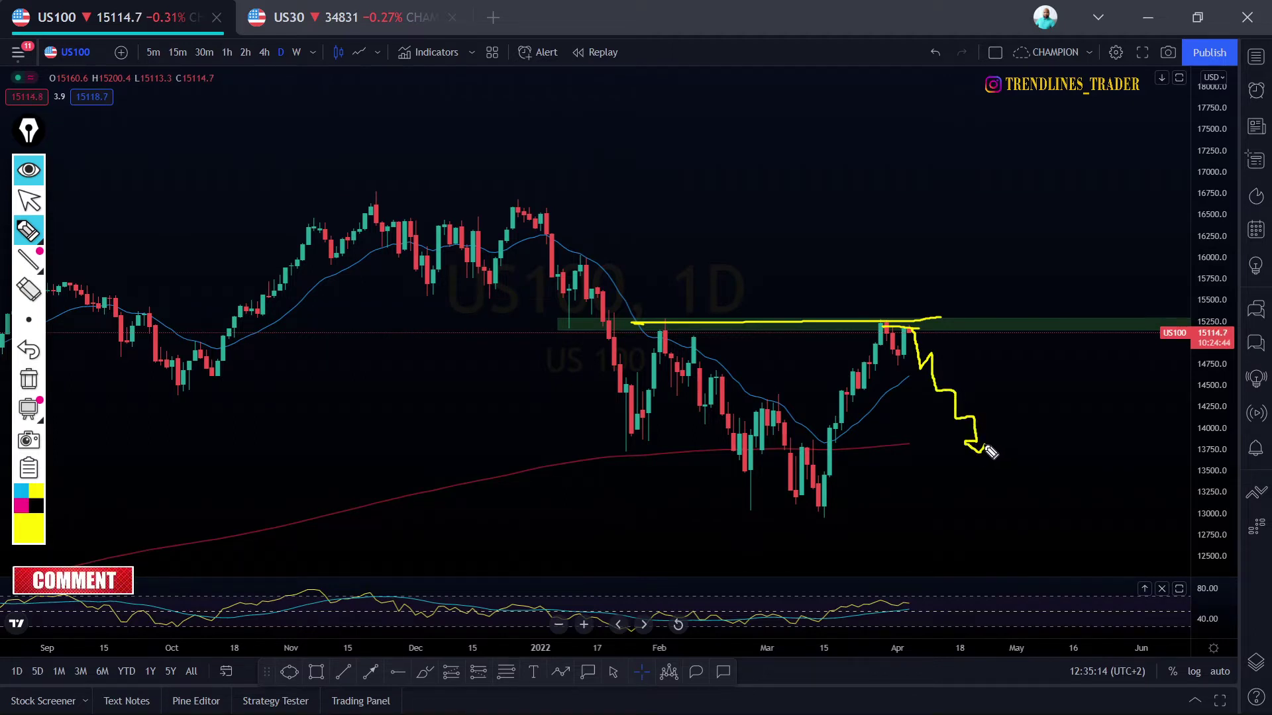
click(32, 386)
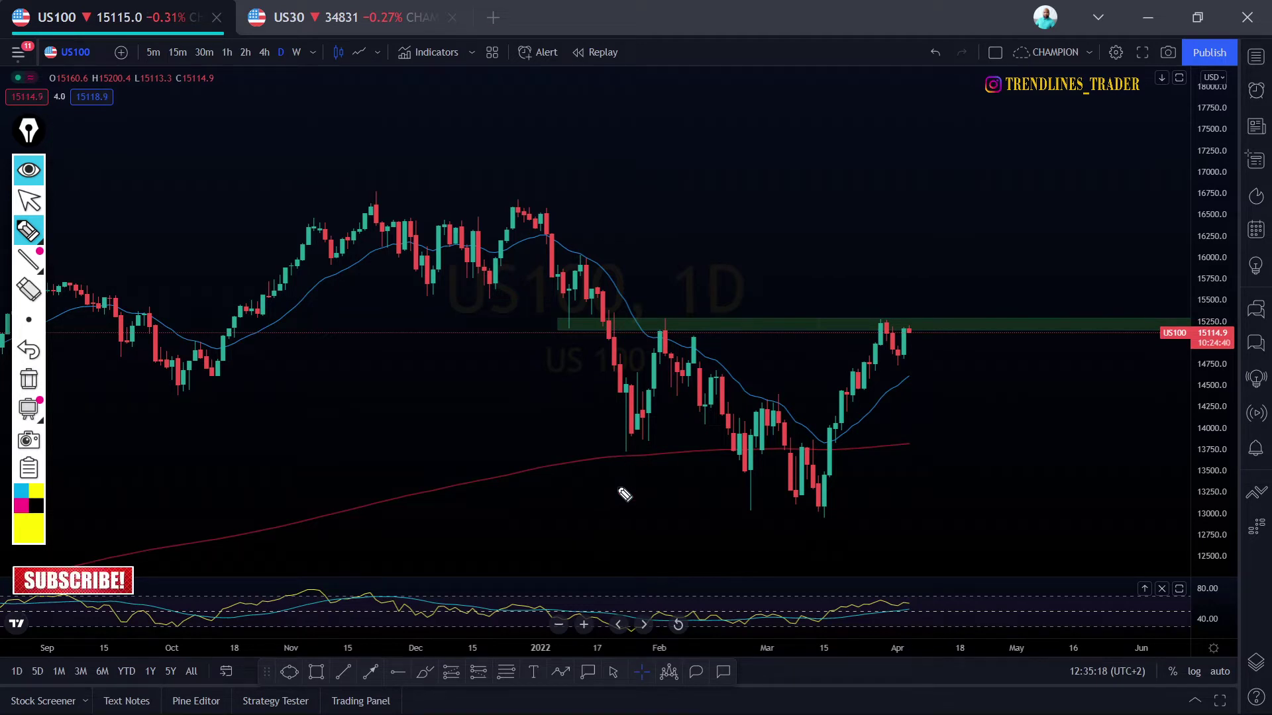
Sketch a rising channel around the rally from the mid-March 2022 low, and clear the annotations
click(29, 200)
scroll(369, 432, up, 3)
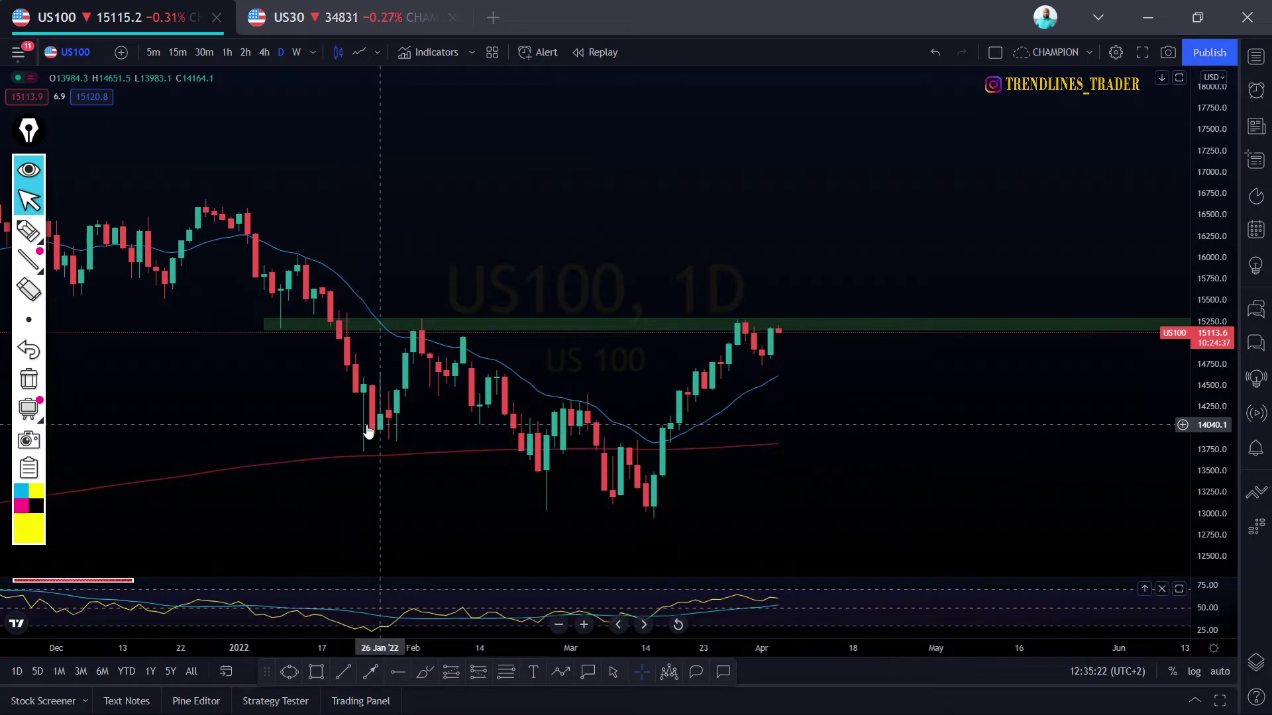
drag(493, 258, 535, 245)
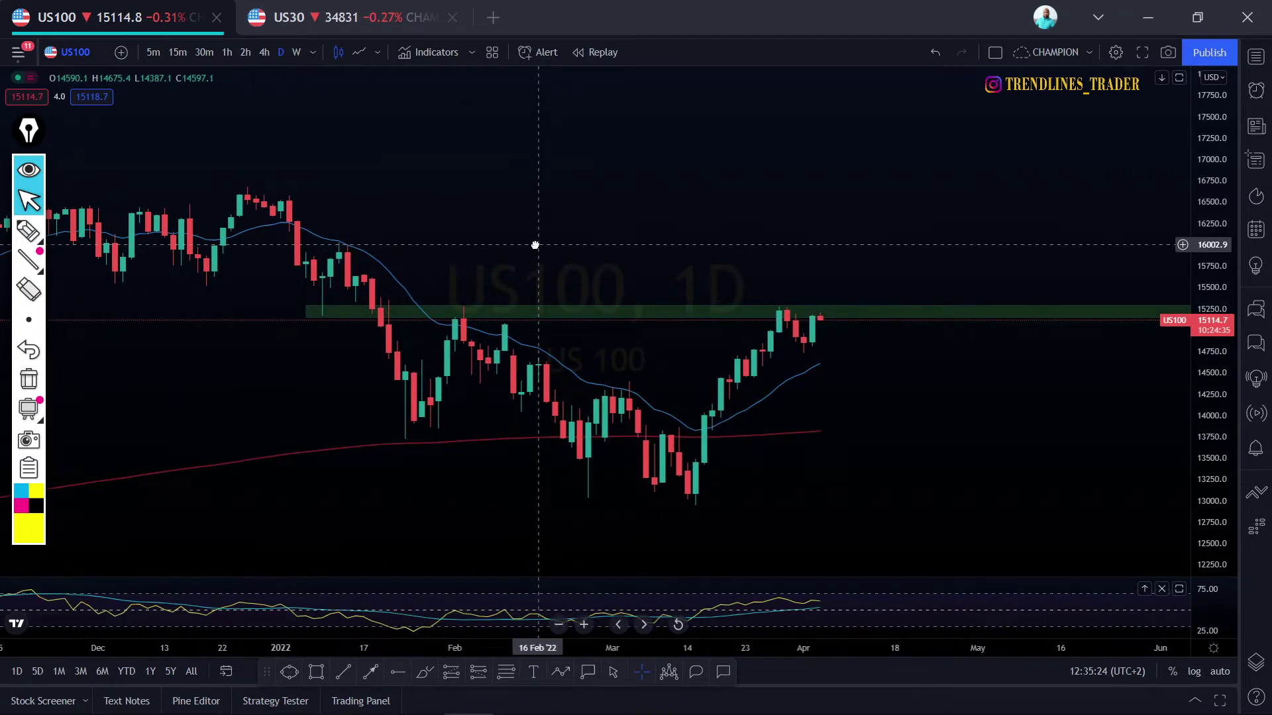
drag(536, 246, 540, 244)
key(ctrl+shift+h)
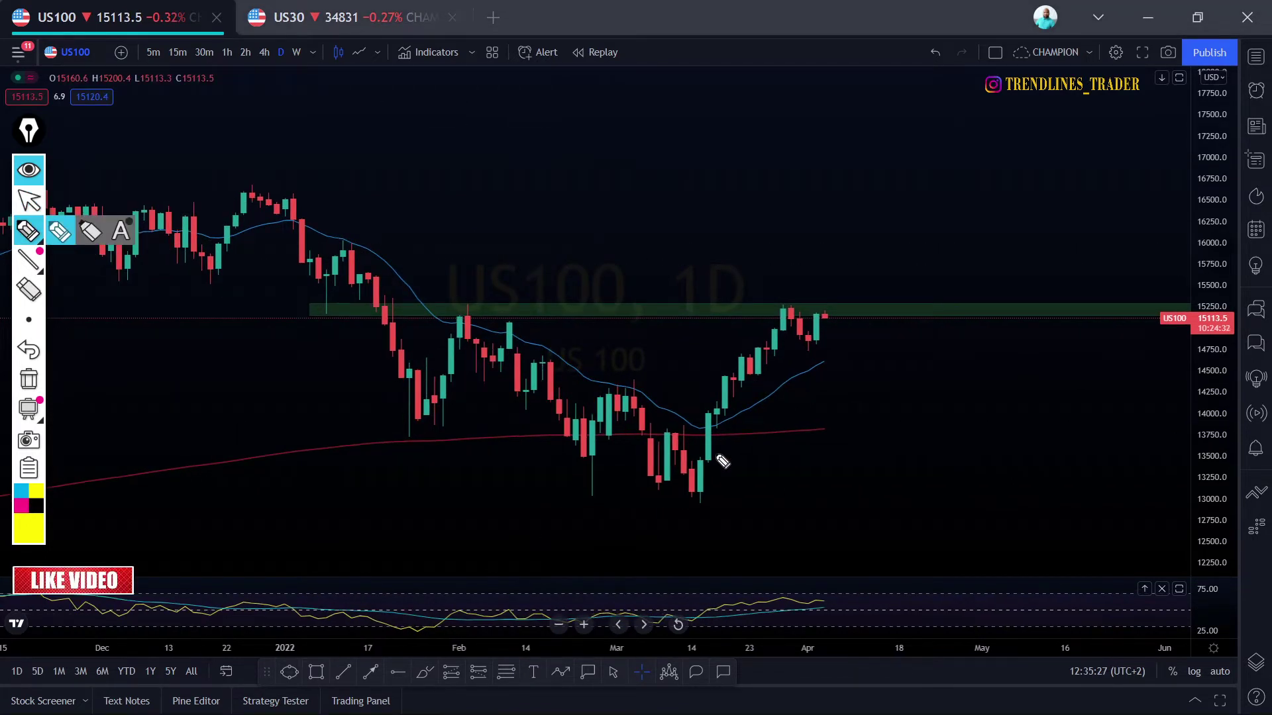
drag(691, 509, 882, 283)
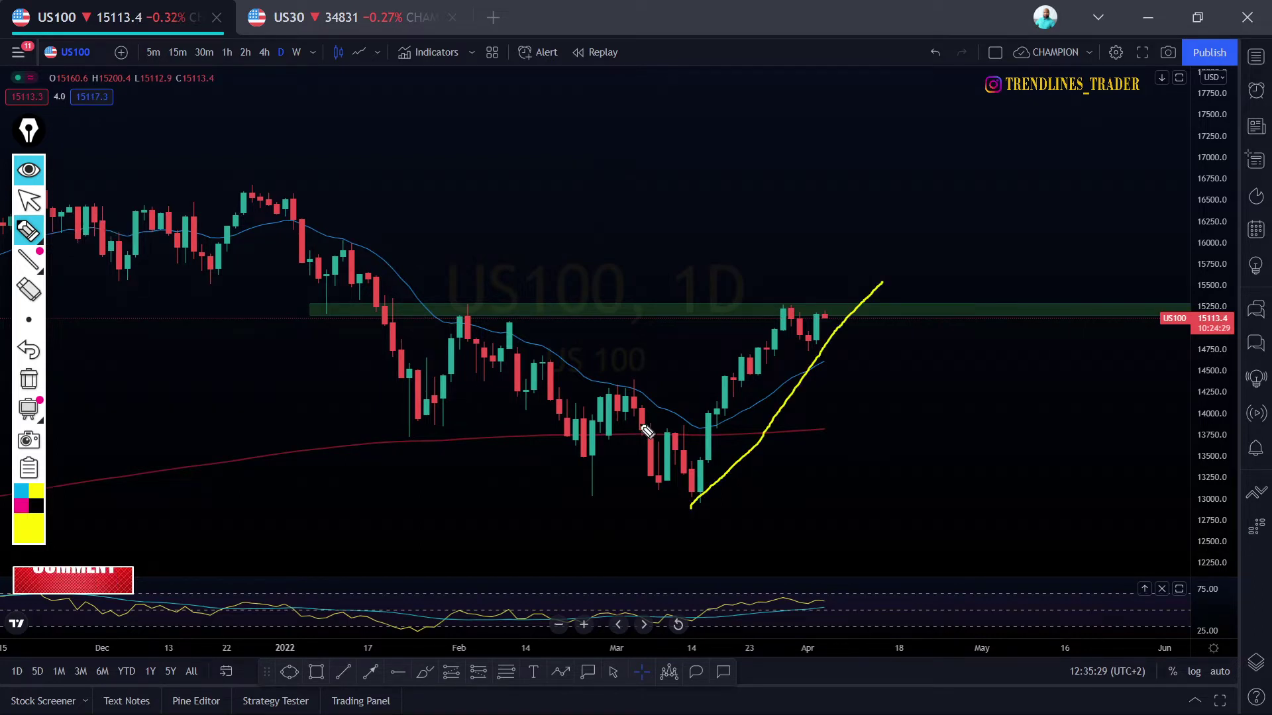
drag(641, 425, 848, 277)
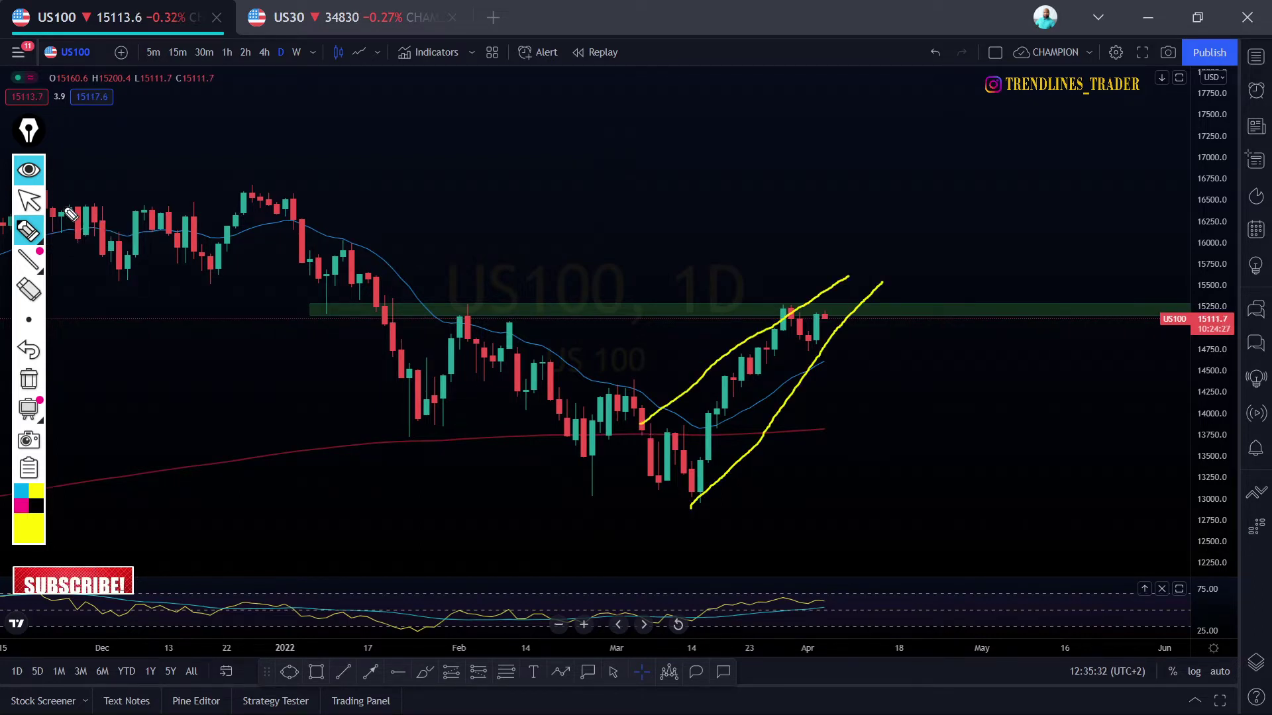
click(35, 377)
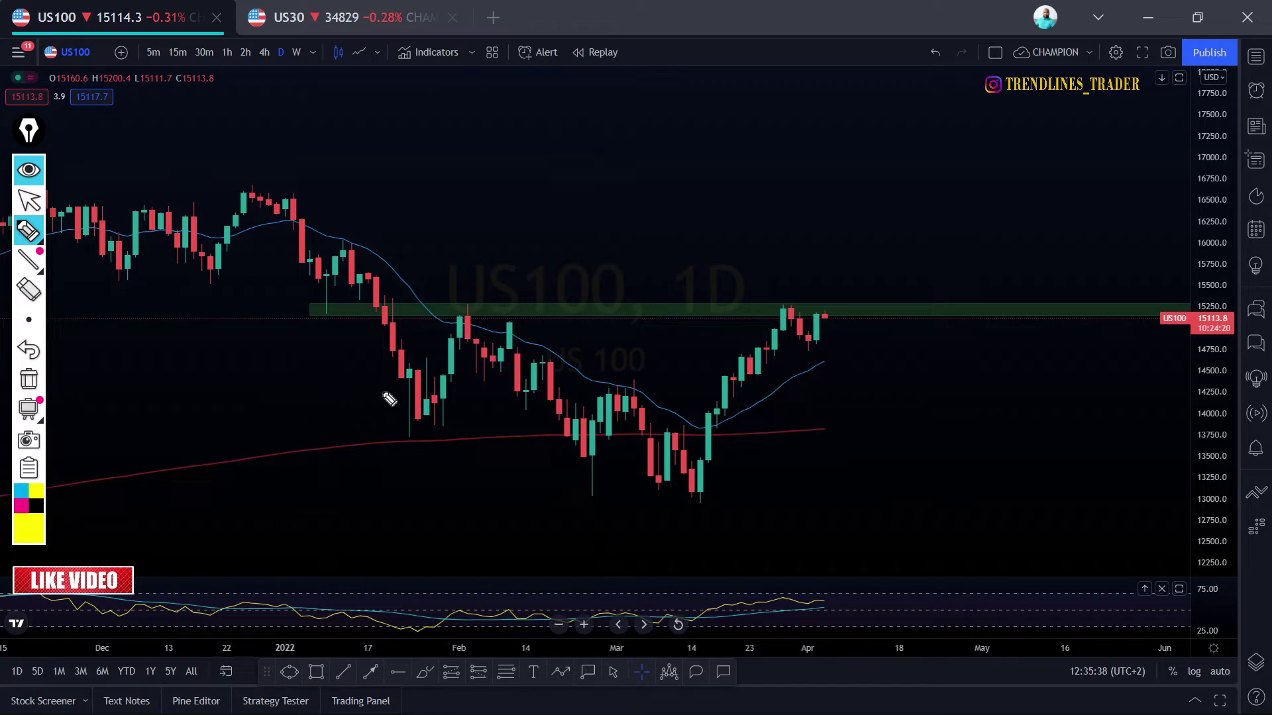
Sketch a double top at the green zone with two downward arrows from its second peak, and clear the annotations
mouse_move(778, 306)
mouse_down()
mouse_move(852, 306)
mouse_move(777, 316)
mouse_move(855, 321)
mouse_up()
drag(773, 309, 860, 323)
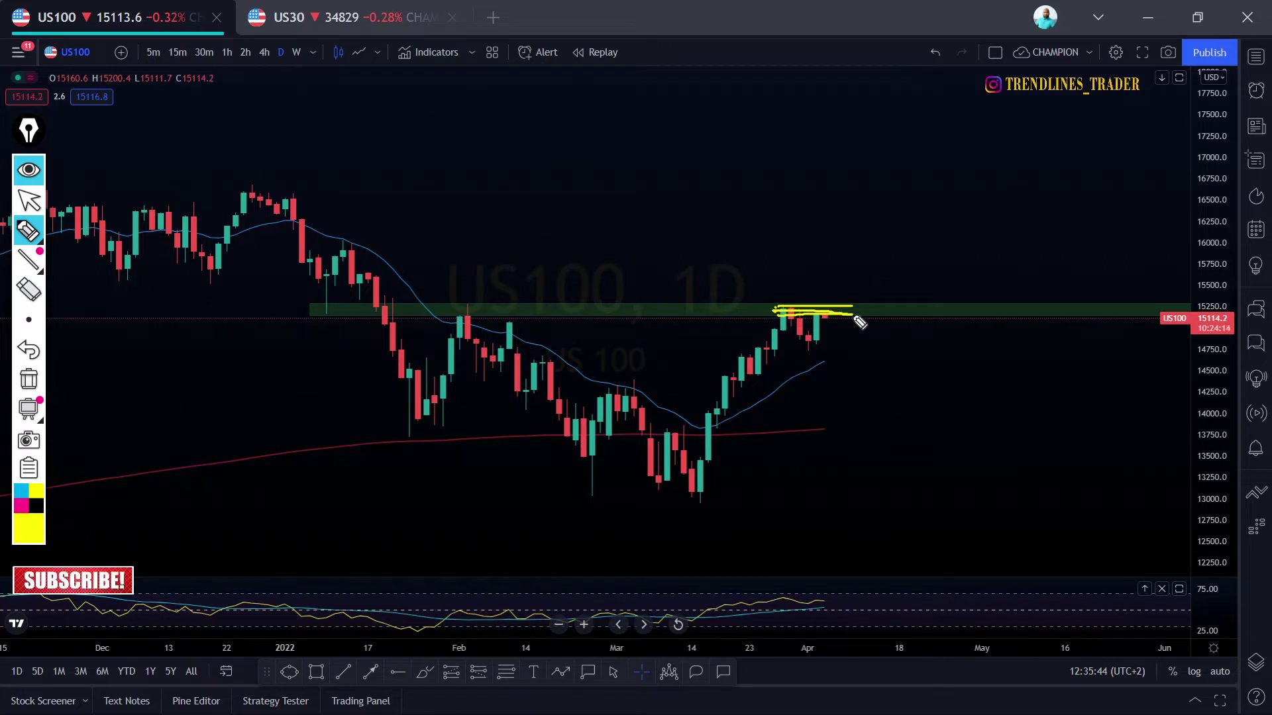
mouse_move(765, 347)
mouse_down()
mouse_move(784, 311)
mouse_move(809, 338)
mouse_move(832, 312)
mouse_move(829, 371)
mouse_move(844, 373)
mouse_move(818, 363)
mouse_up()
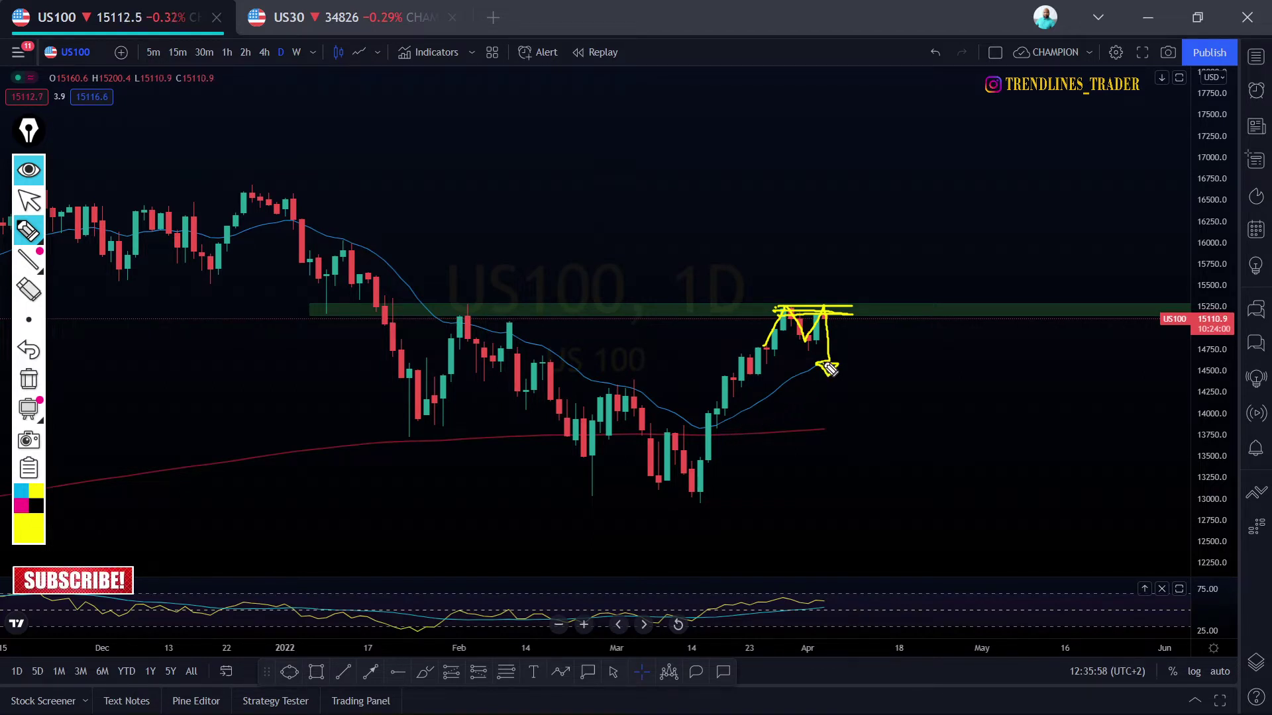
mouse_move(827, 318)
mouse_down()
mouse_move(849, 331)
mouse_move(883, 423)
mouse_move(885, 405)
mouse_up()
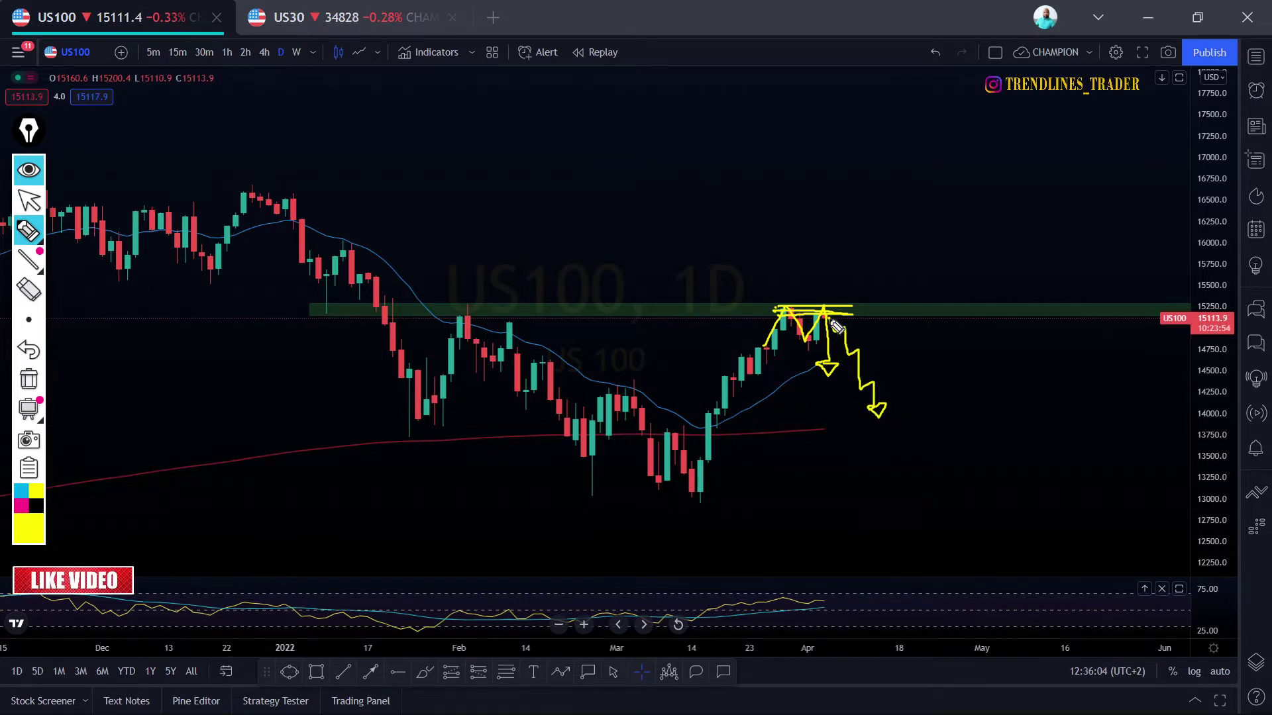
click(28, 379)
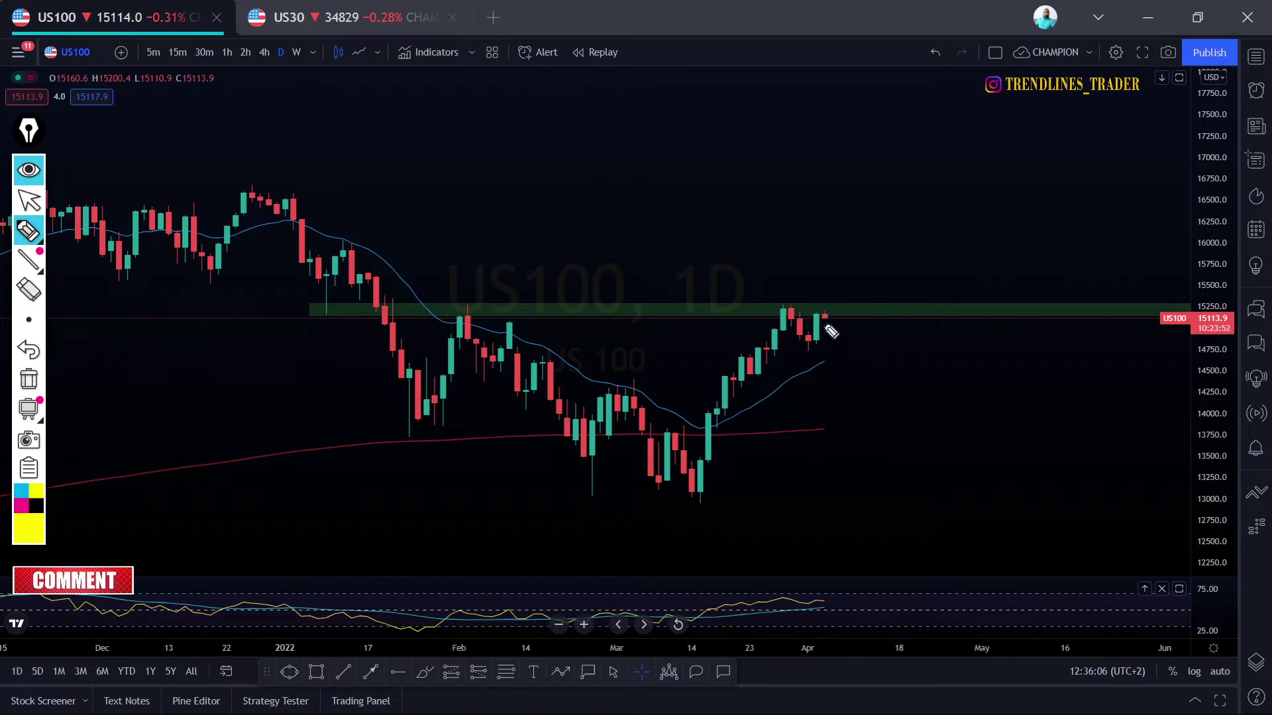
Draw a horizontal line along the recent high at the green zone and sketch a breakout, retest and upward arrow
drag(760, 308, 792, 309)
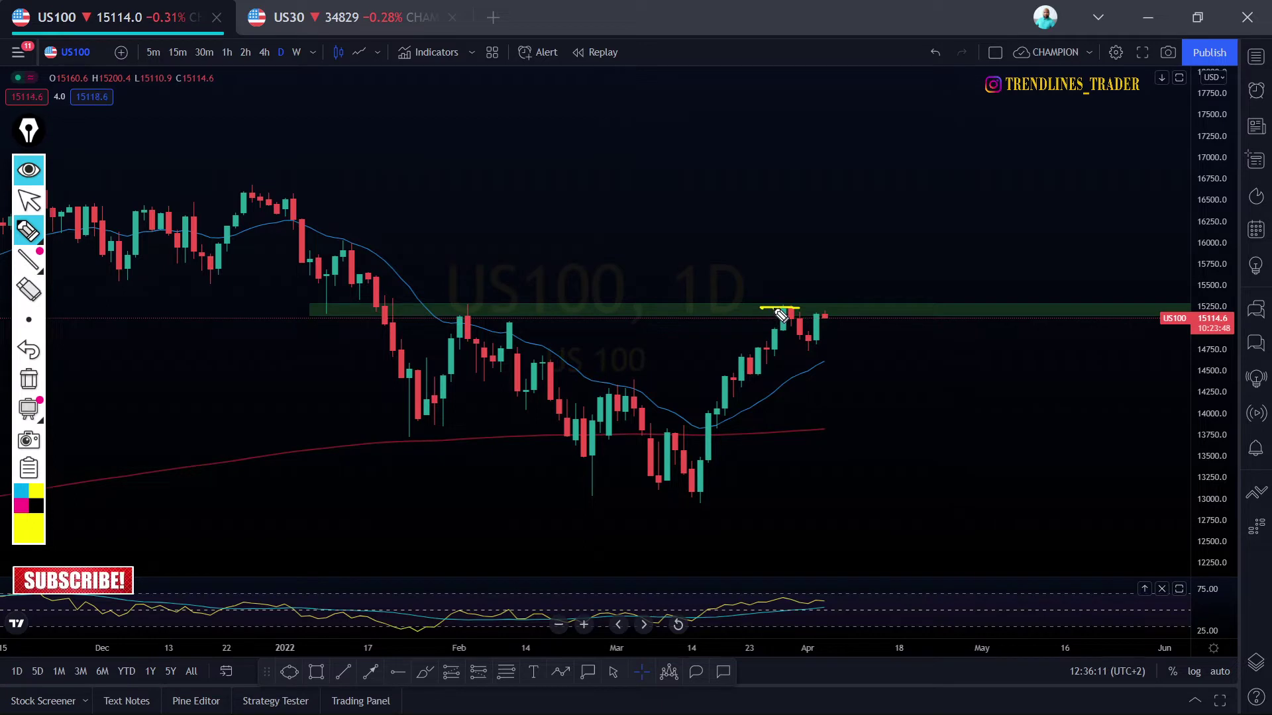
mouse_move(780, 309)
mouse_down()
mouse_move(859, 308)
mouse_move(837, 283)
mouse_move(852, 305)
mouse_move(895, 229)
mouse_move(898, 245)
mouse_up()
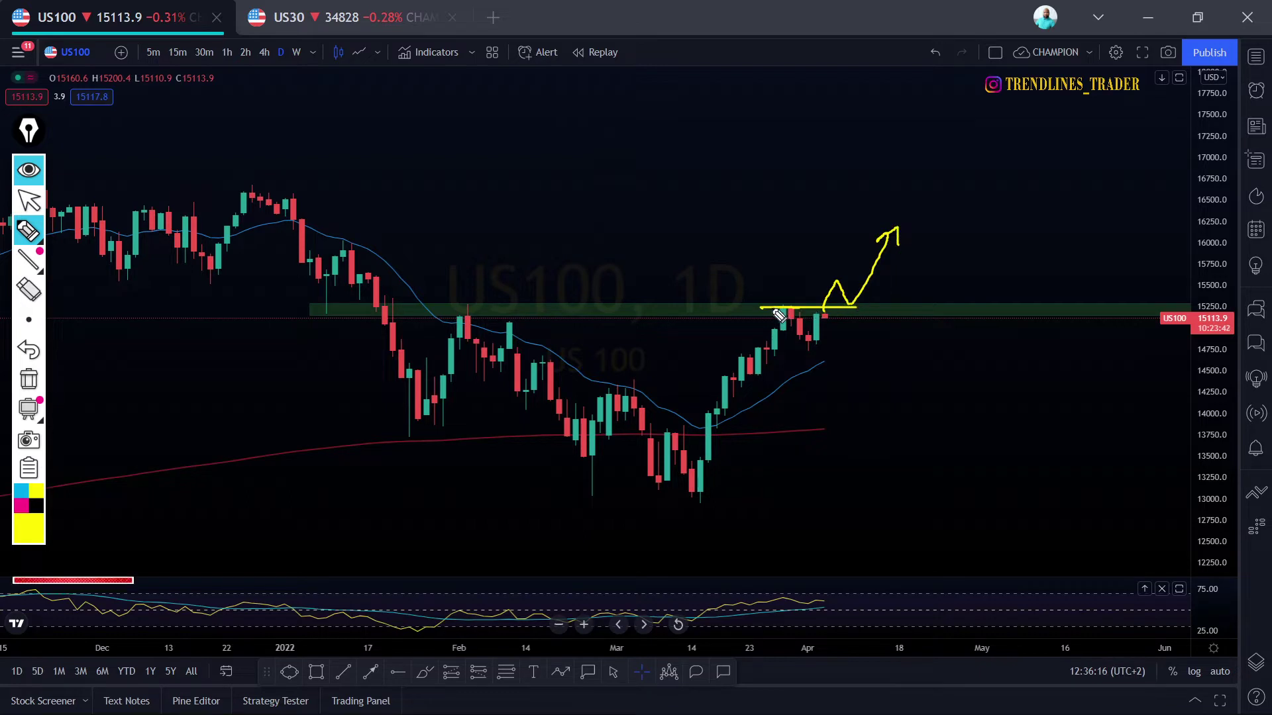
Mark the green zone with horizontal lines at the recent and early-February highs, and trace the January 2022 decline and rebound into it
mouse_move(777, 313)
mouse_down()
mouse_move(875, 303)
mouse_move(754, 310)
mouse_up()
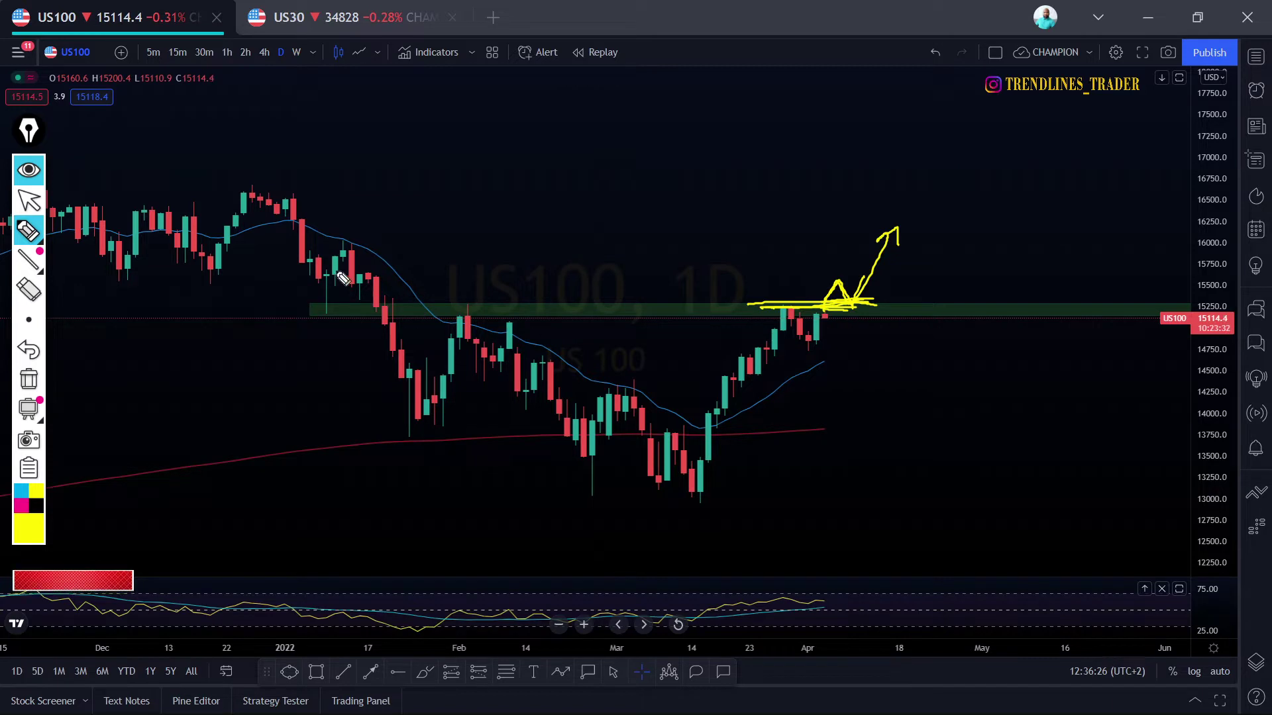
mouse_move(301, 234)
mouse_down()
mouse_move(325, 309)
mouse_move(346, 259)
mouse_move(416, 395)
mouse_move(472, 312)
mouse_move(517, 359)
mouse_up()
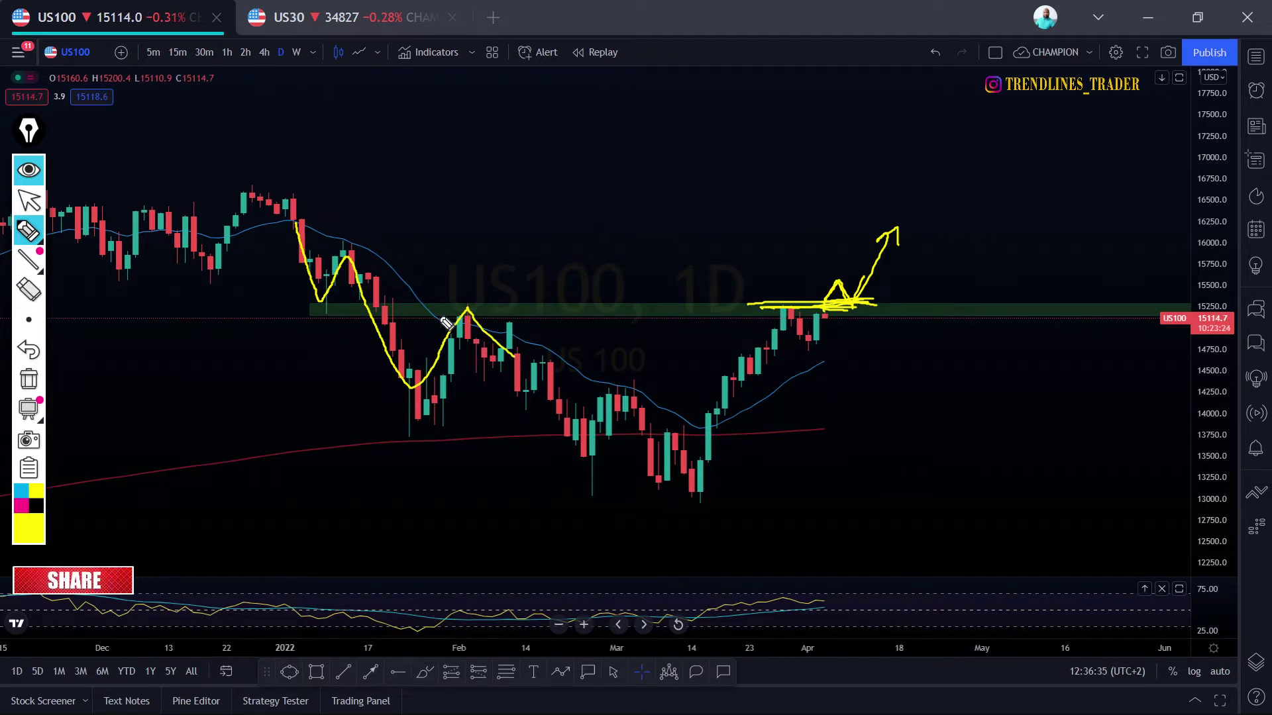
drag(392, 306, 586, 306)
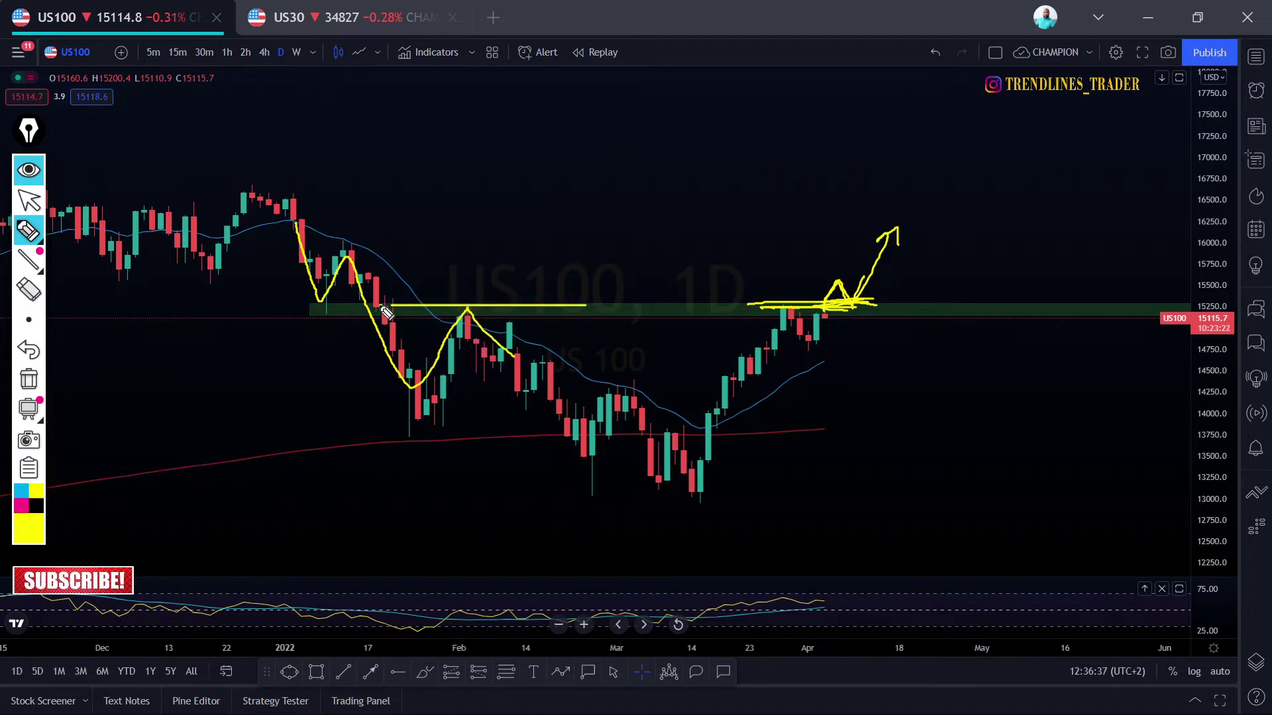
drag(388, 317, 530, 318)
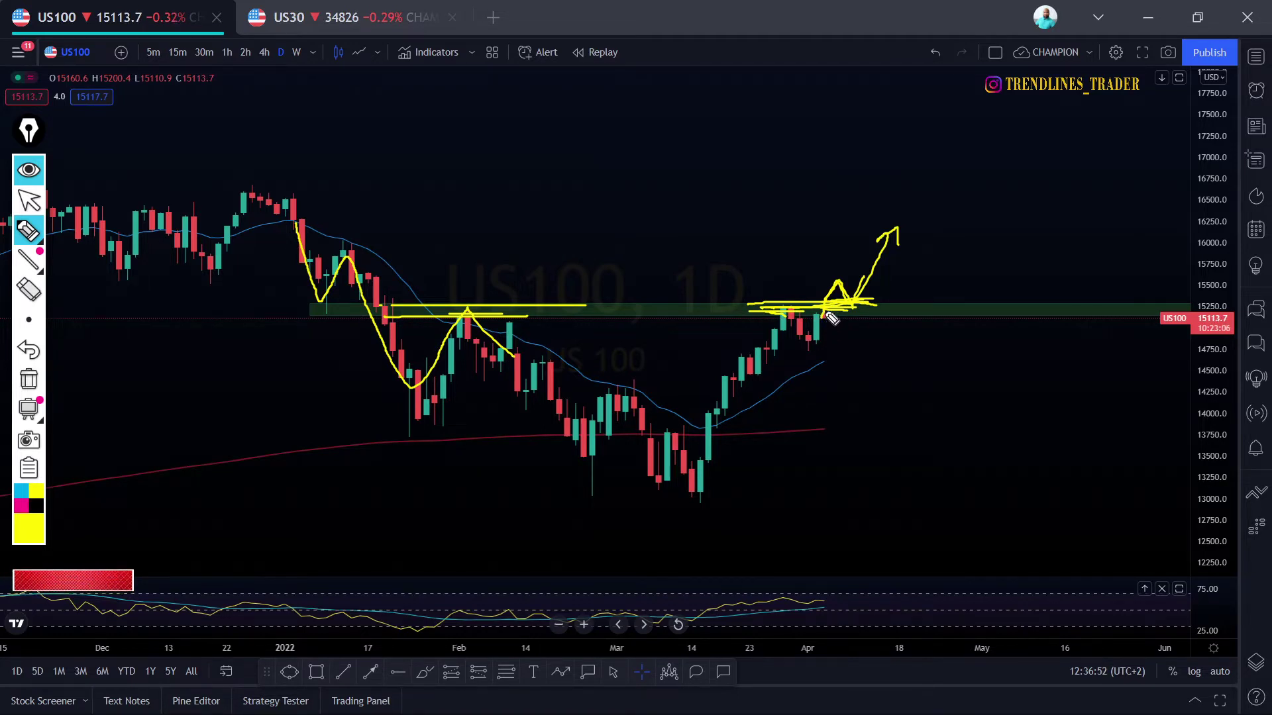
Sketch a downward arrow from the latest candle, close the upward arrow's head, and clear the annotations
drag(825, 308, 836, 364)
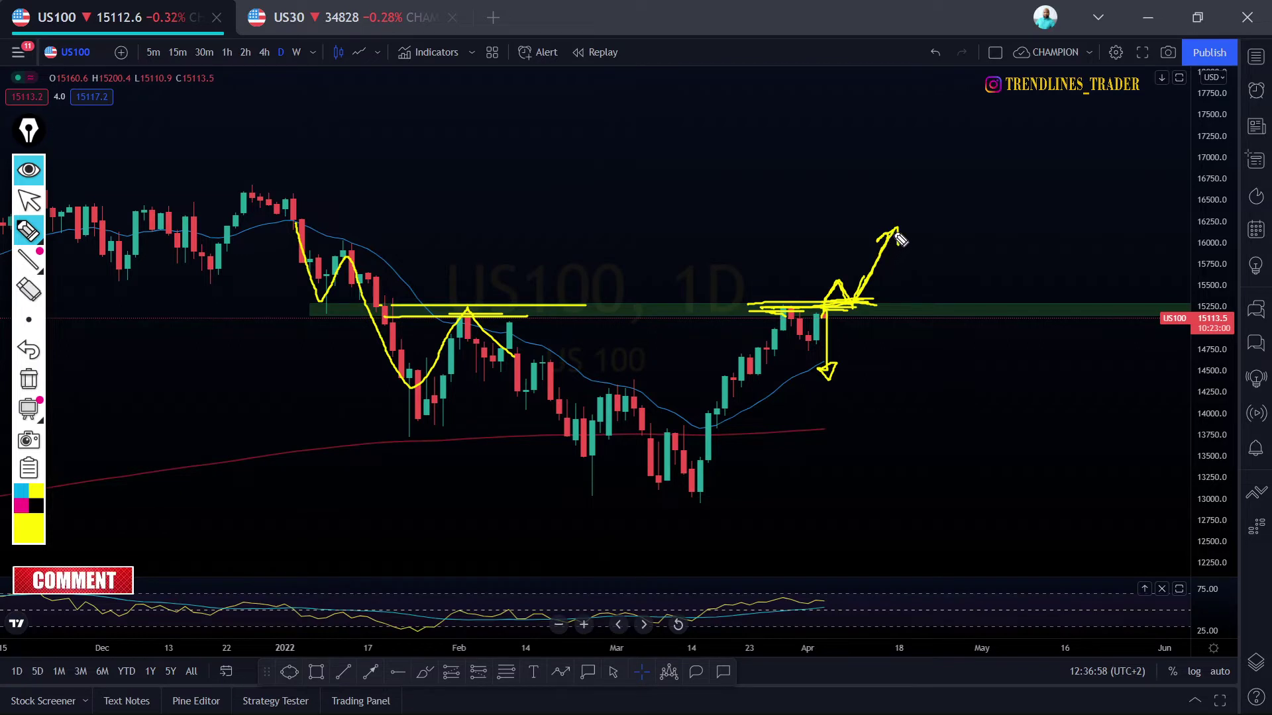
mouse_move(900, 240)
mouse_down()
mouse_move(888, 232)
mouse_move(903, 244)
mouse_up()
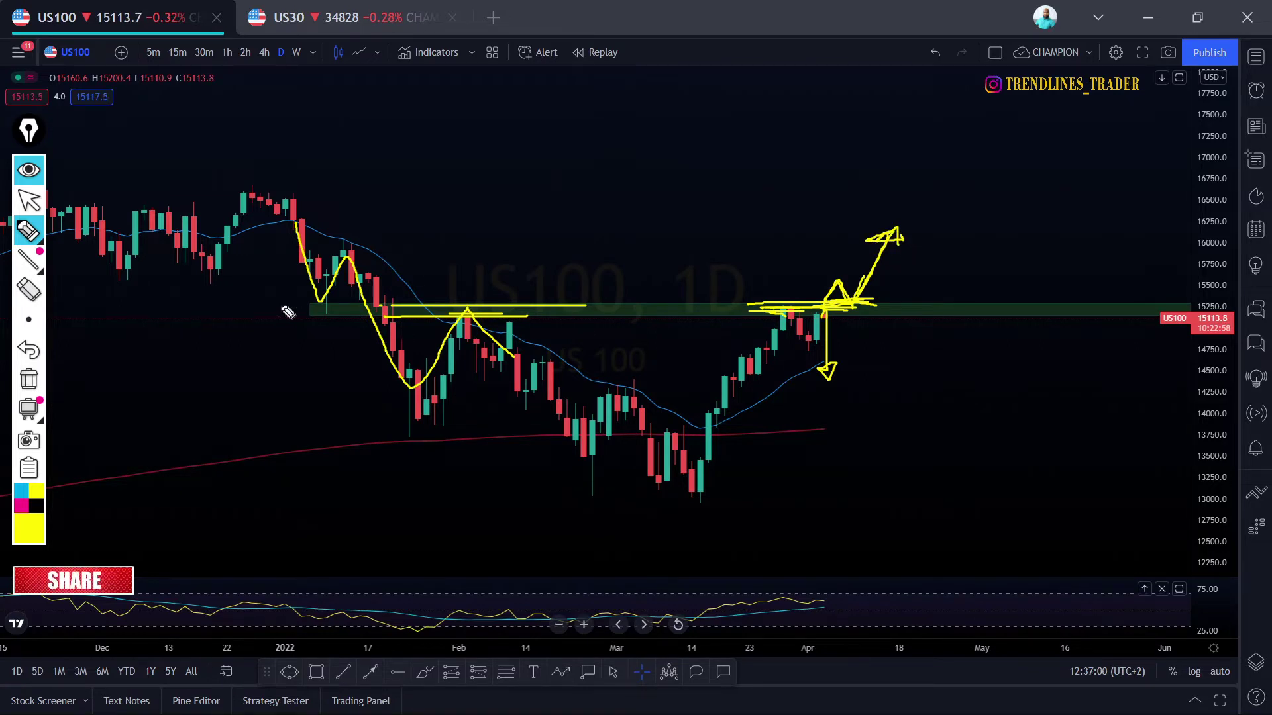
click(29, 379)
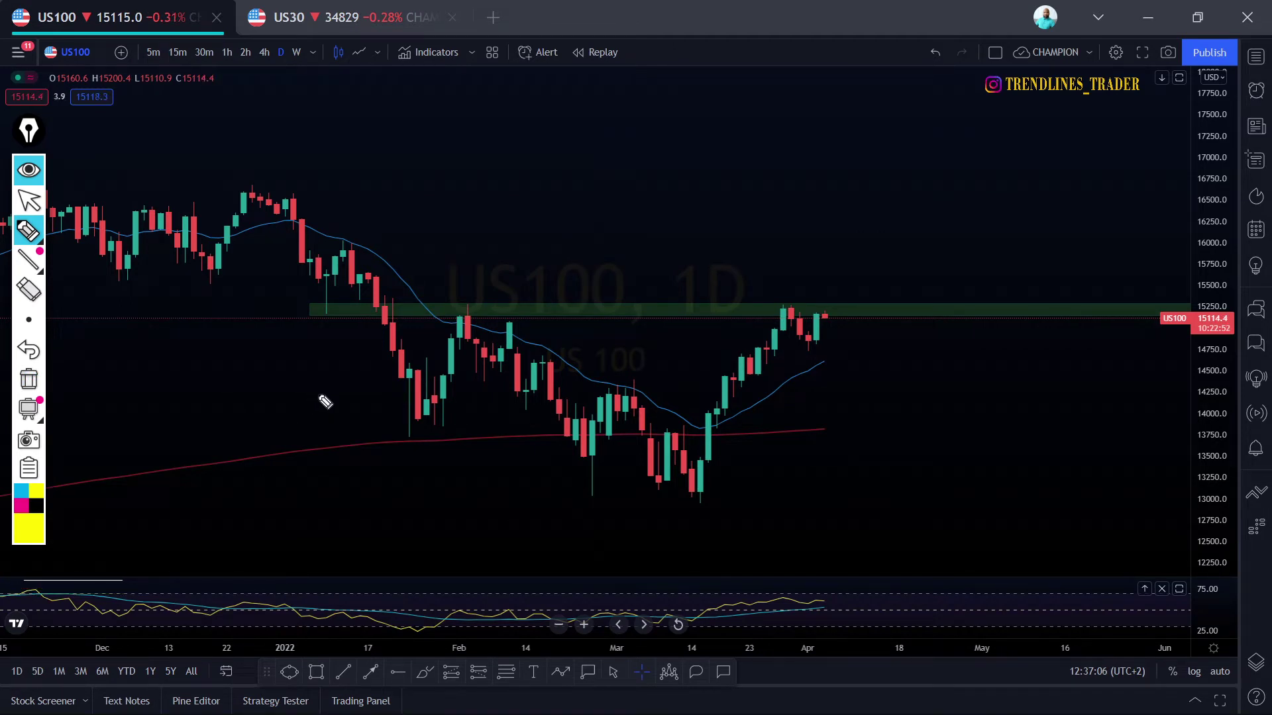
Box the latest group of candles at the green zone, outline the last small and large candles inside it, and clear the annotations
mouse_move(793, 311)
mouse_down()
mouse_move(840, 330)
mouse_move(826, 352)
mouse_move(800, 344)
mouse_move(790, 313)
mouse_up()
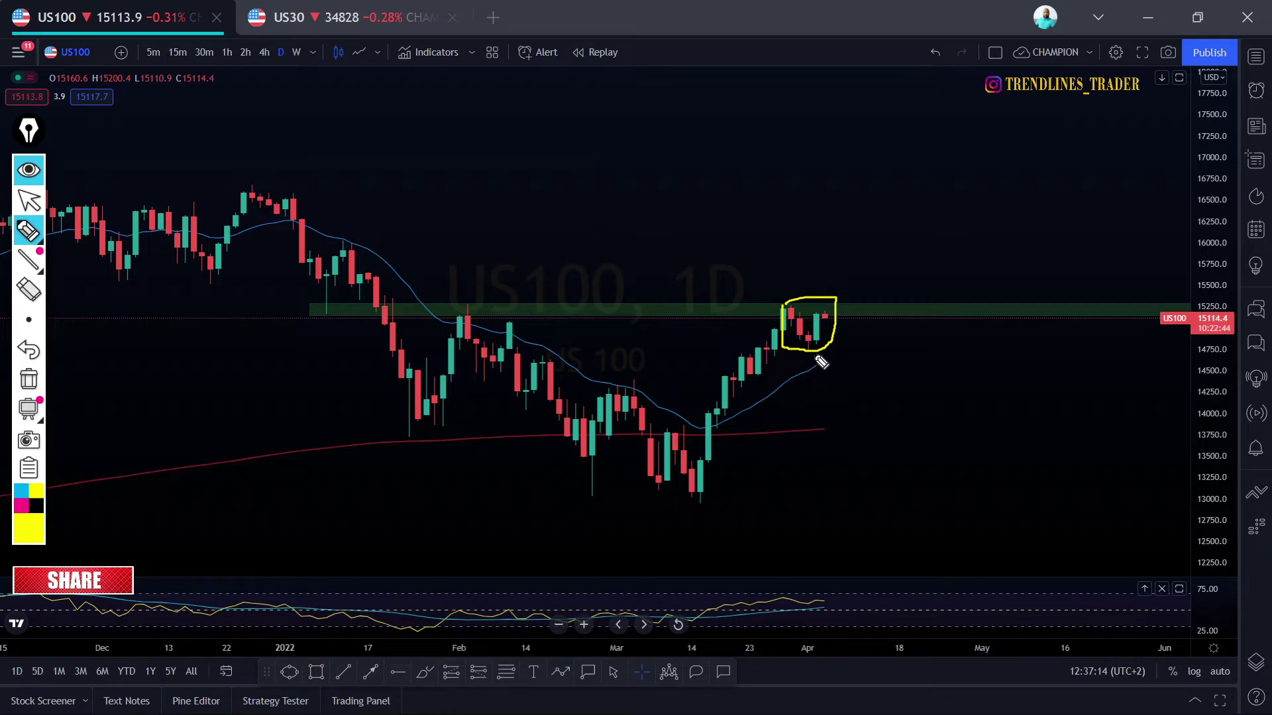
mouse_move(821, 362)
mouse_down()
mouse_move(817, 311)
mouse_move(821, 345)
mouse_move(825, 321)
mouse_up()
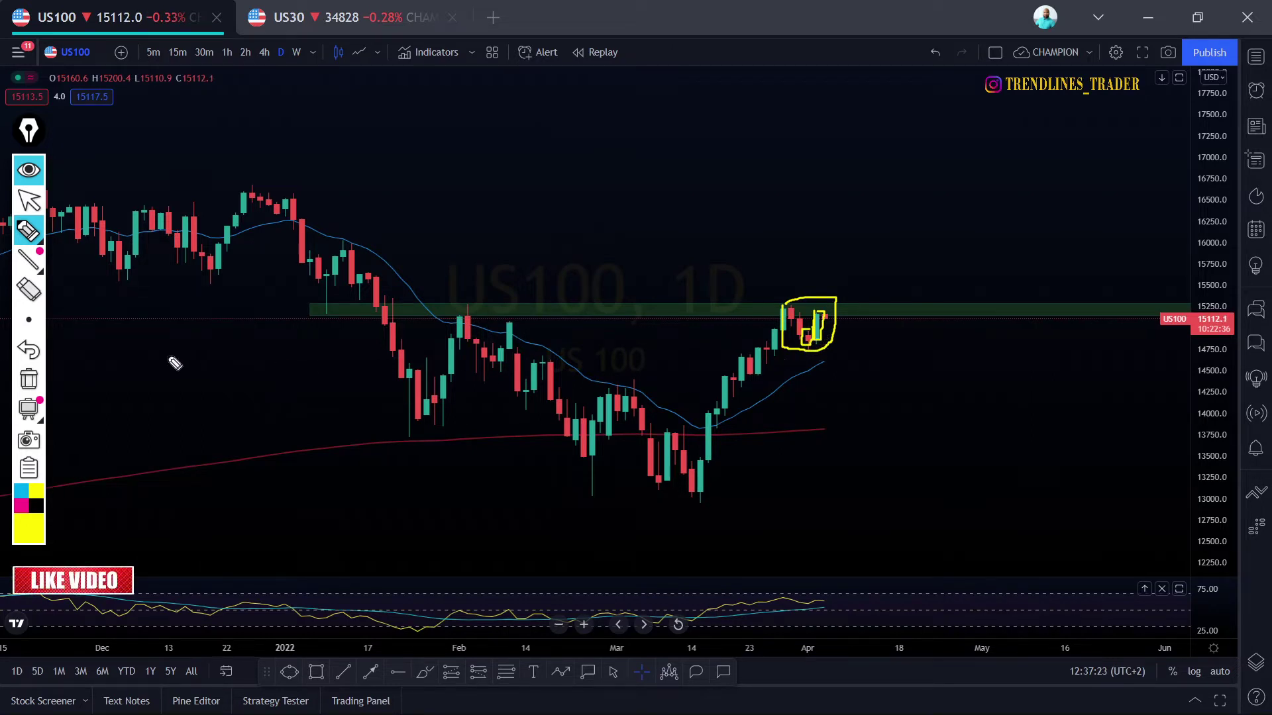
click(28, 379)
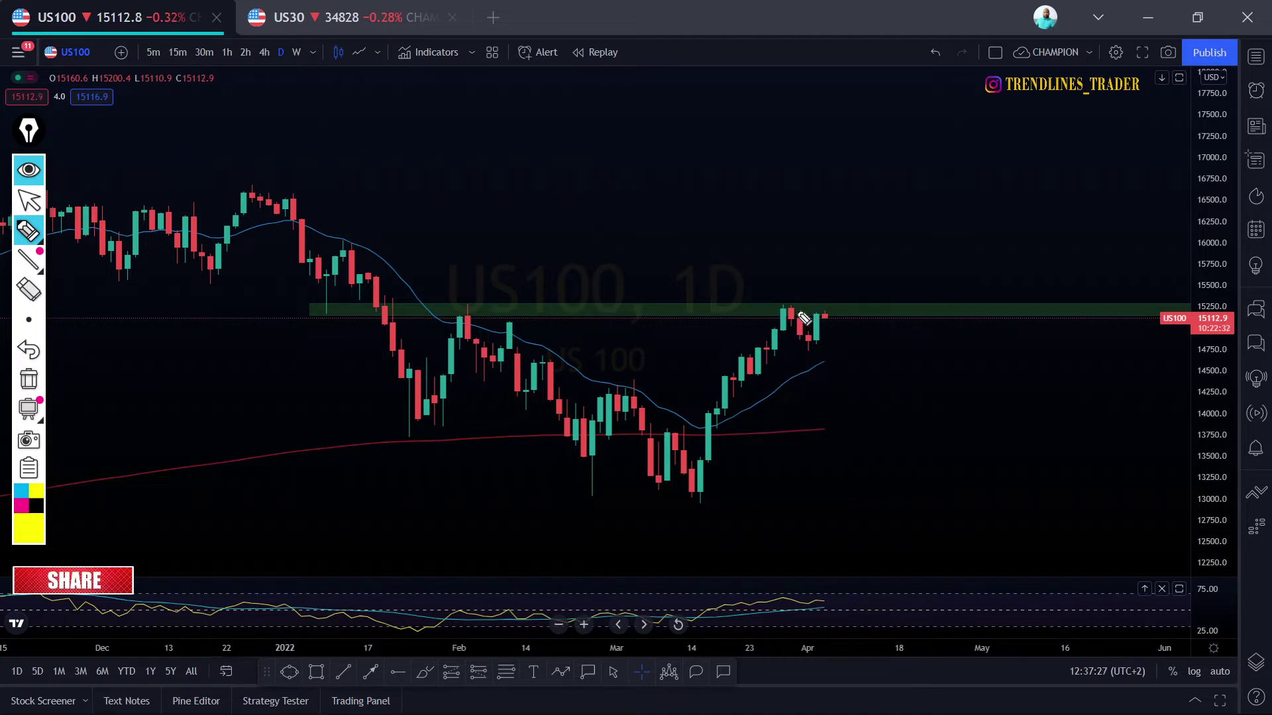
Box the recent pullback and recovery candles below the green zone, sketch a stepped upward arrow from them, and clear the annotations
mouse_move(798, 311)
mouse_down()
mouse_move(815, 310)
mouse_move(826, 351)
mouse_move(798, 353)
mouse_move(800, 311)
mouse_up()
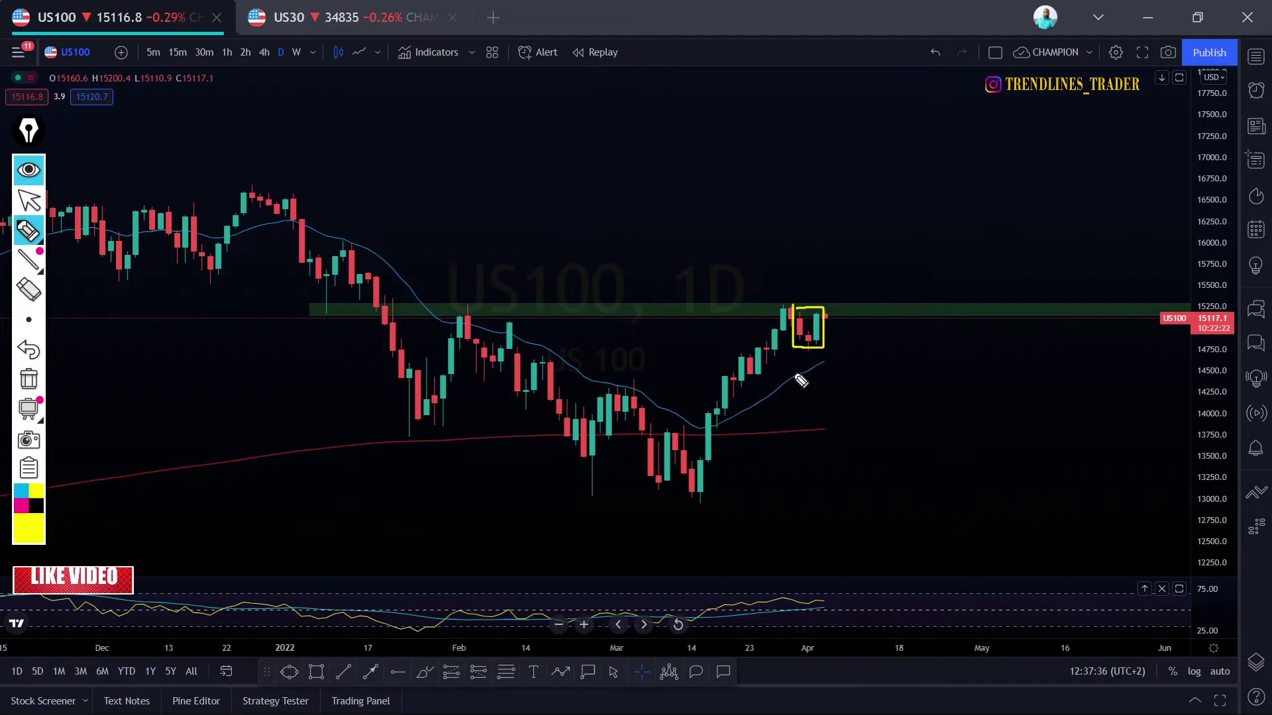
mouse_move(828, 314)
mouse_down()
mouse_move(843, 287)
mouse_move(880, 275)
mouse_move(905, 231)
mouse_move(896, 237)
mouse_up()
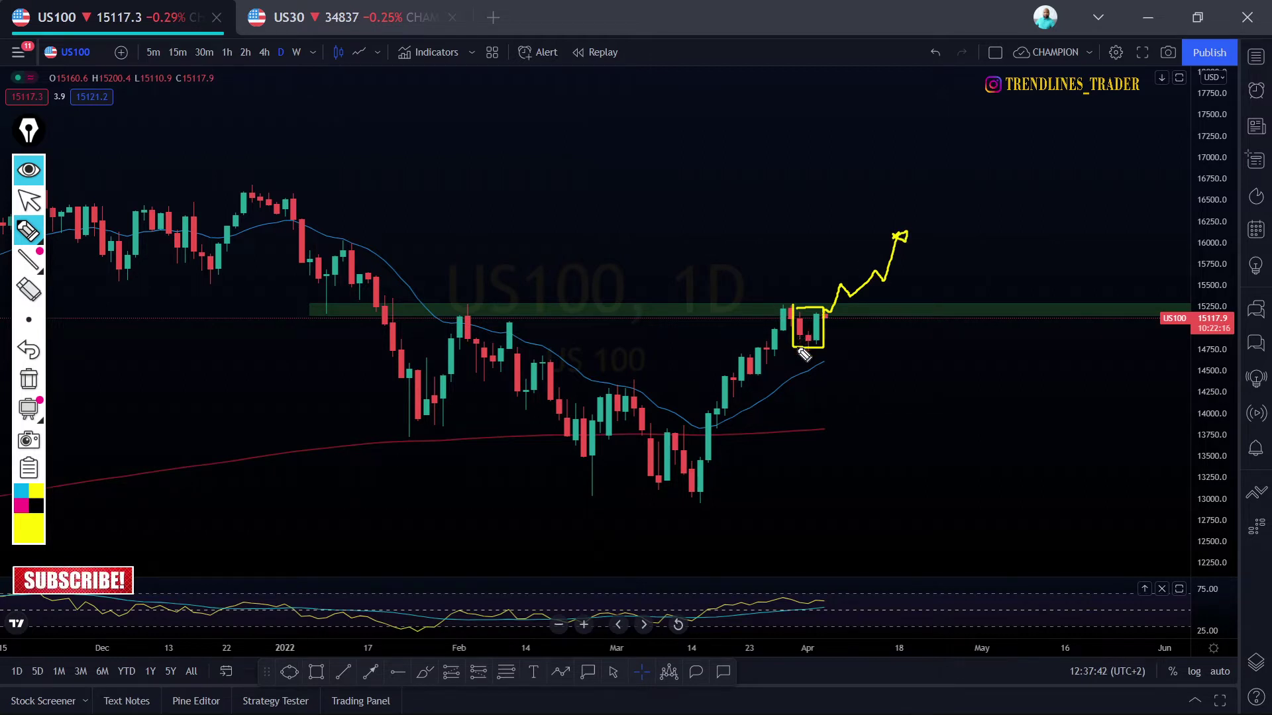
click(28, 379)
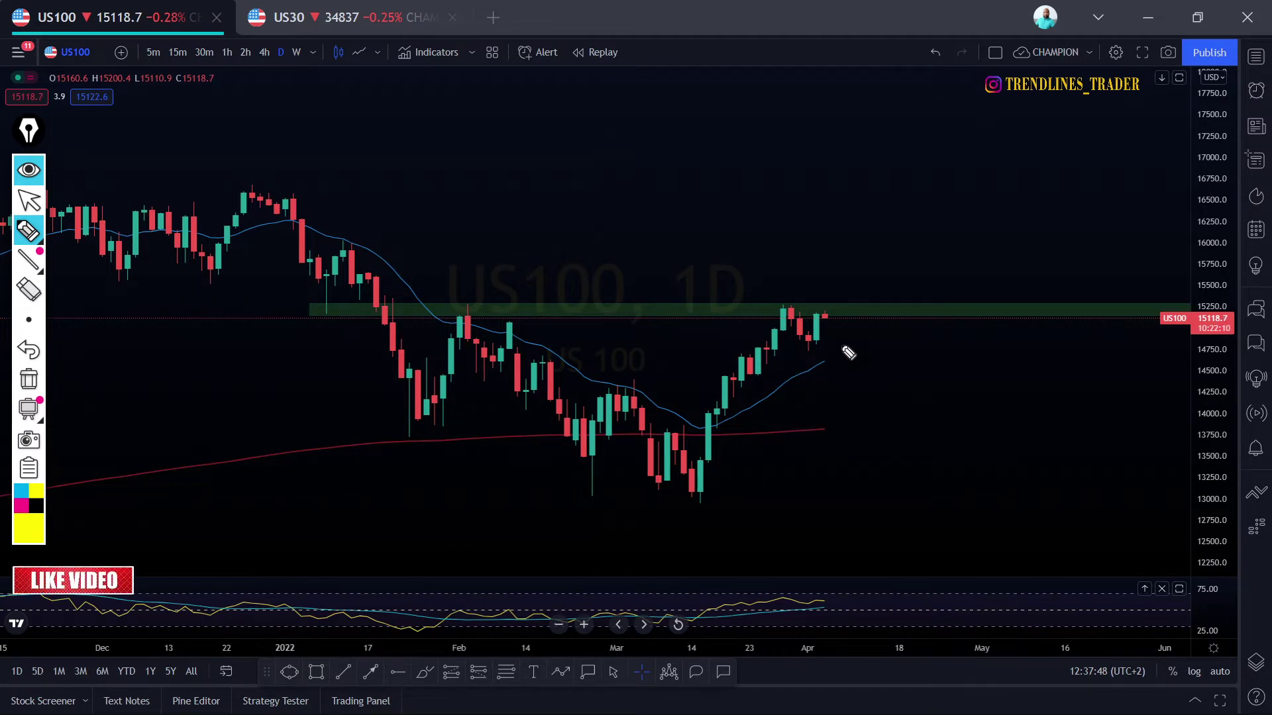
Sketch an upward breakout path and a stepped downward arrow around horizontal lines at the green zone, and clear the annotations
mouse_move(817, 316)
mouse_down()
mouse_move(832, 321)
mouse_move(842, 298)
mouse_move(842, 311)
mouse_move(854, 261)
mouse_up()
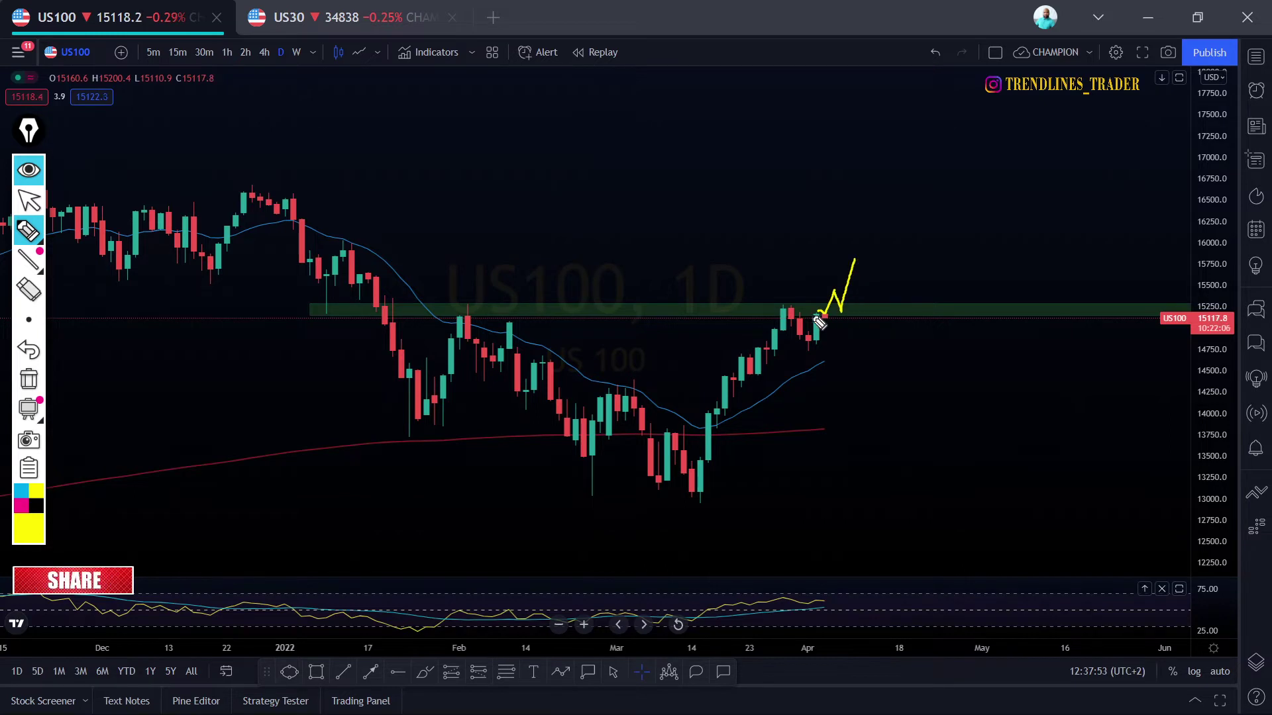
mouse_move(820, 323)
mouse_down()
mouse_move(840, 312)
mouse_move(765, 303)
mouse_move(888, 305)
mouse_up()
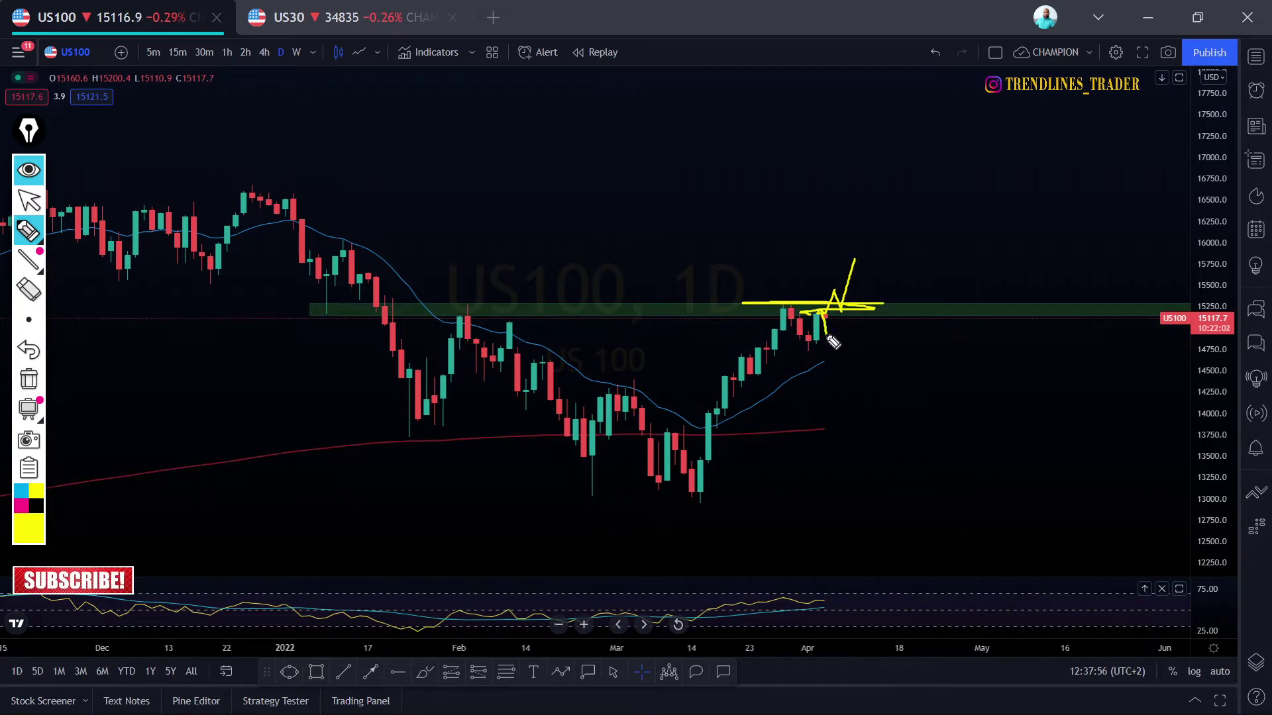
mouse_move(833, 342)
mouse_down()
mouse_move(849, 363)
mouse_move(858, 355)
mouse_move(840, 361)
mouse_up()
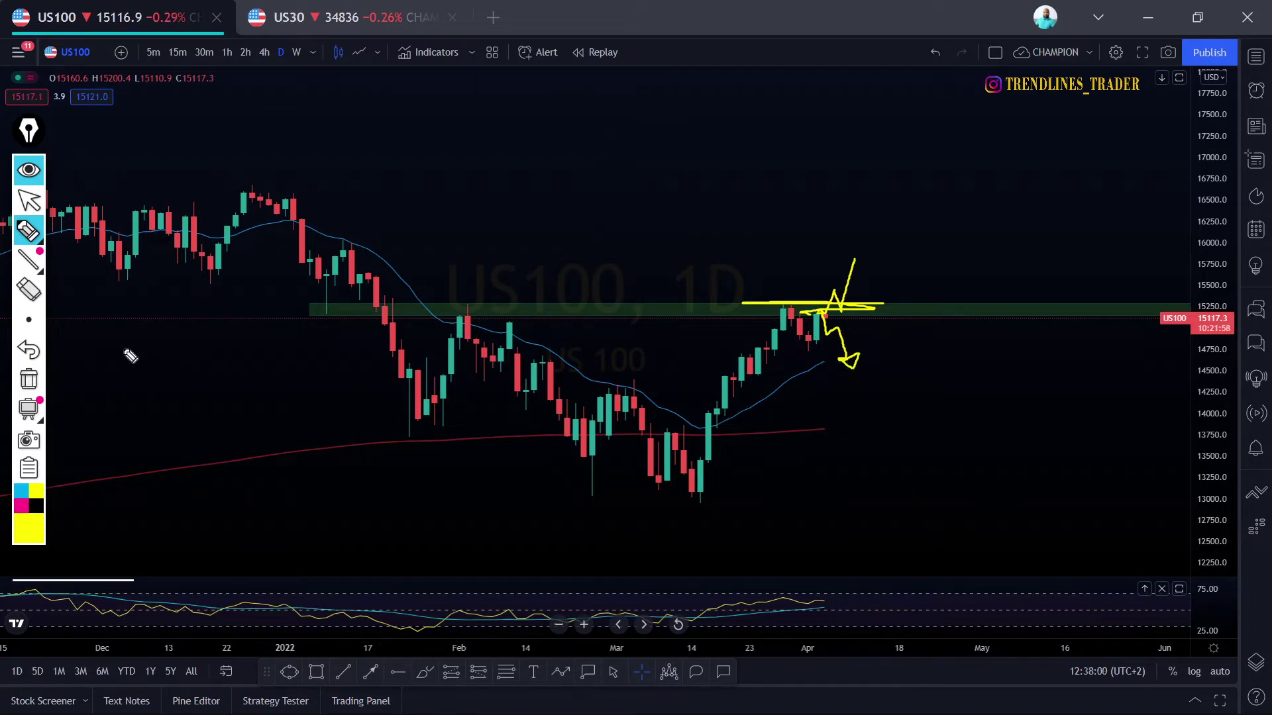
click(29, 379)
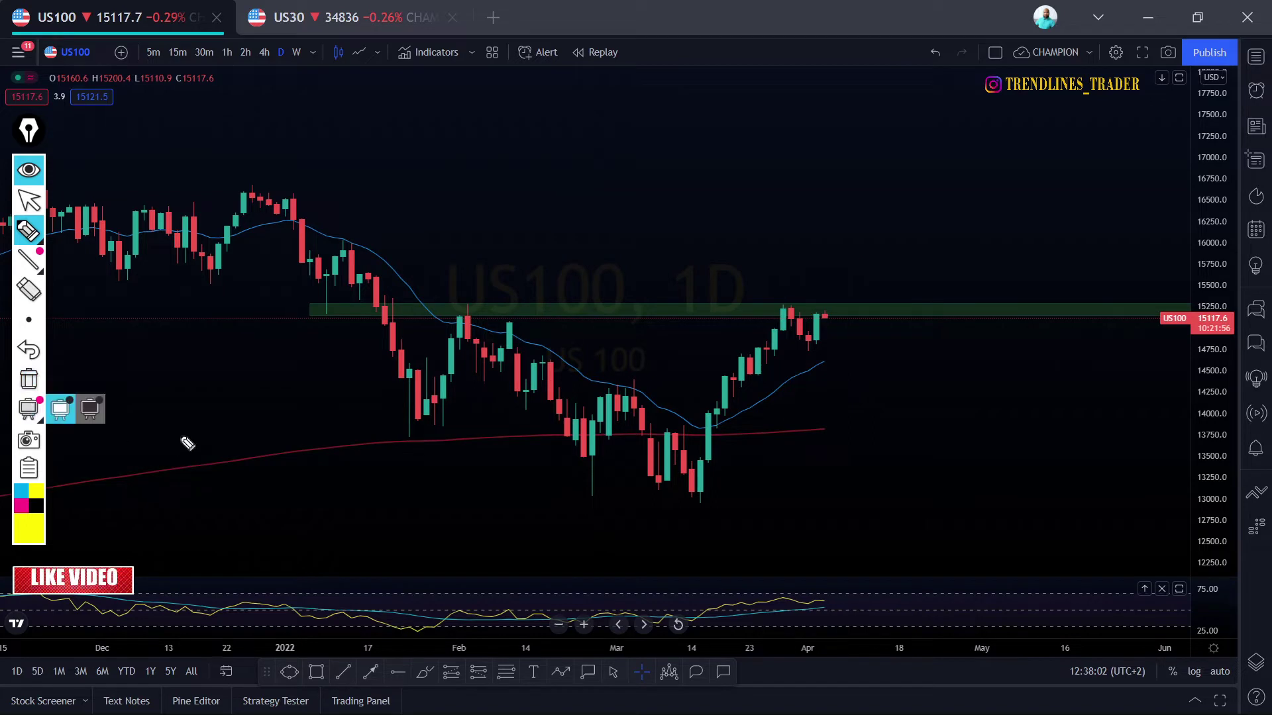
Enlarge the oscillator pane below the price chart, show more price history, and stretch the oscillator's vertical scale
click(28, 200)
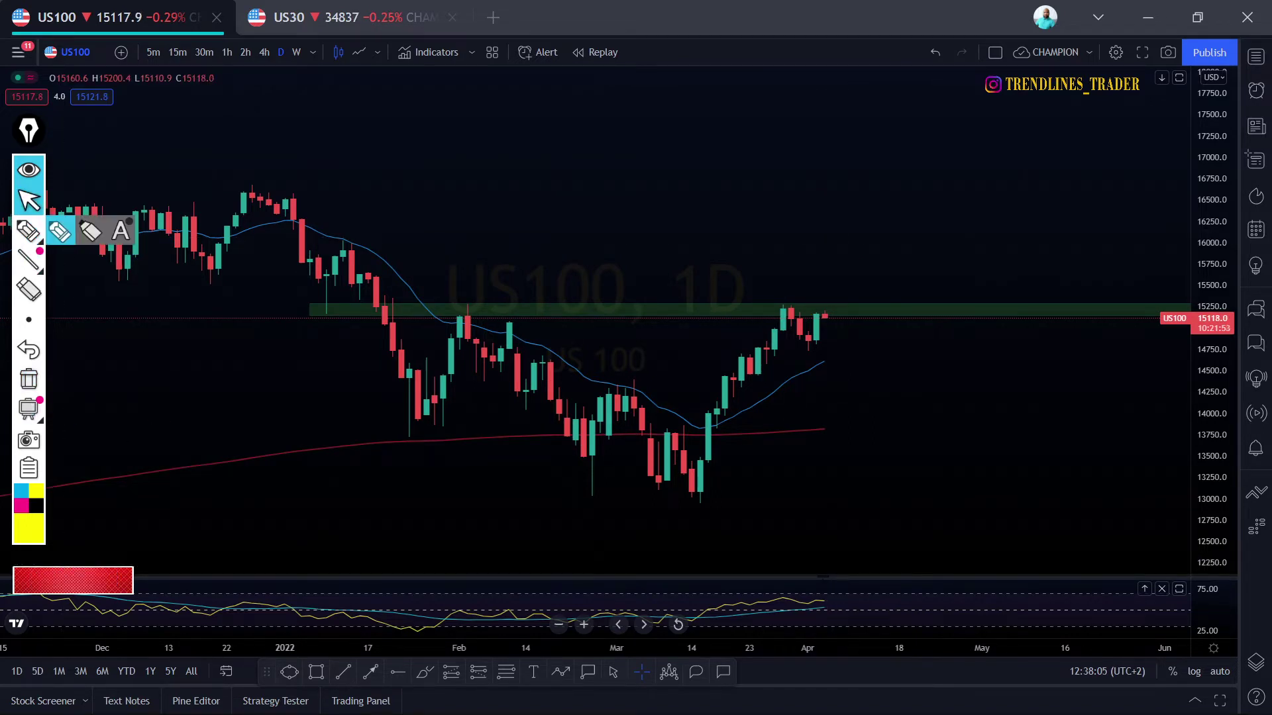
drag(824, 575, 851, 431)
scroll(851, 432, down, 2)
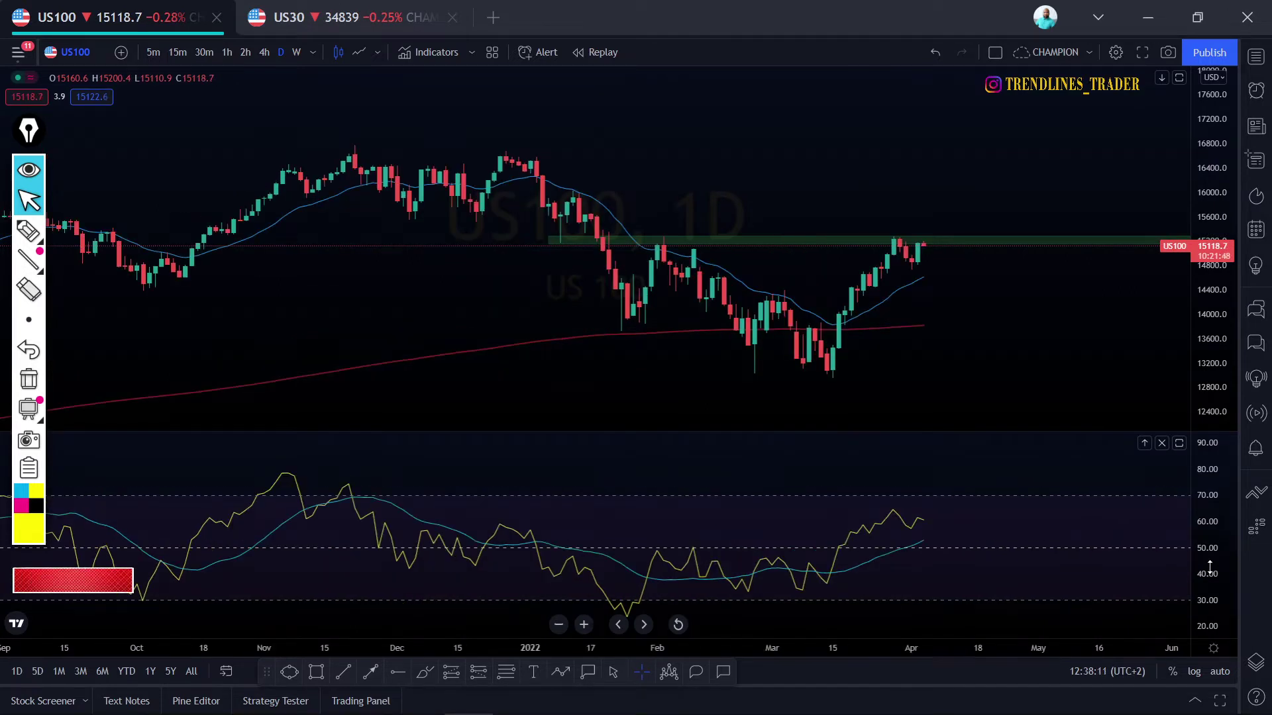
drag(1209, 556, 1209, 565)
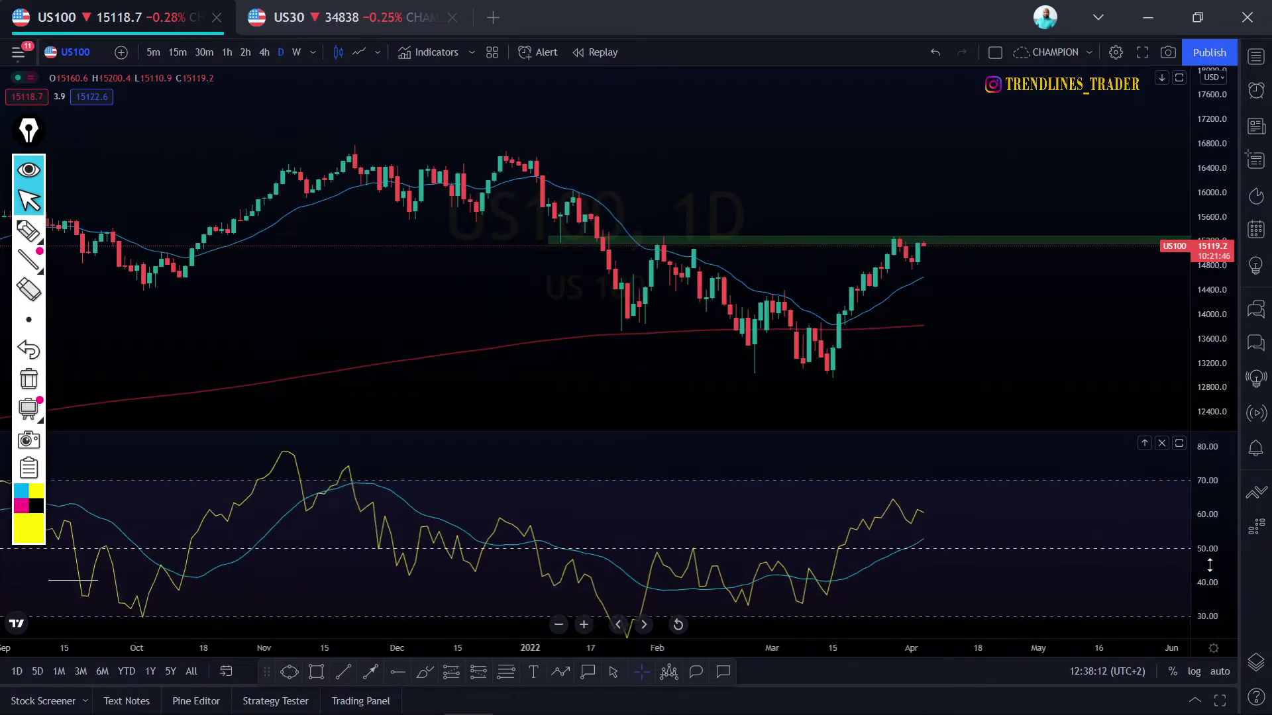
Draw lines at the oscillator's 70 and 30 levels, mark its late-January low and November peaks, and clear the annotations
mouse_move(21, 235)
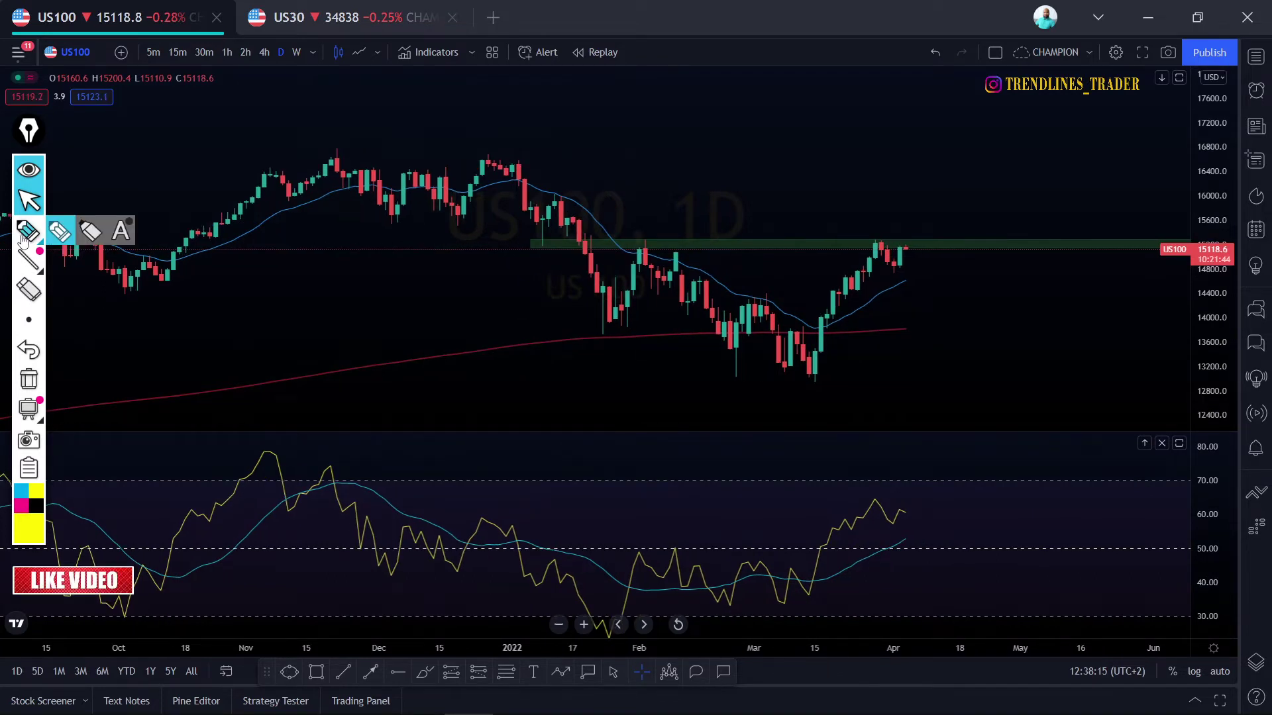
click(22, 235)
drag(806, 478, 1015, 477)
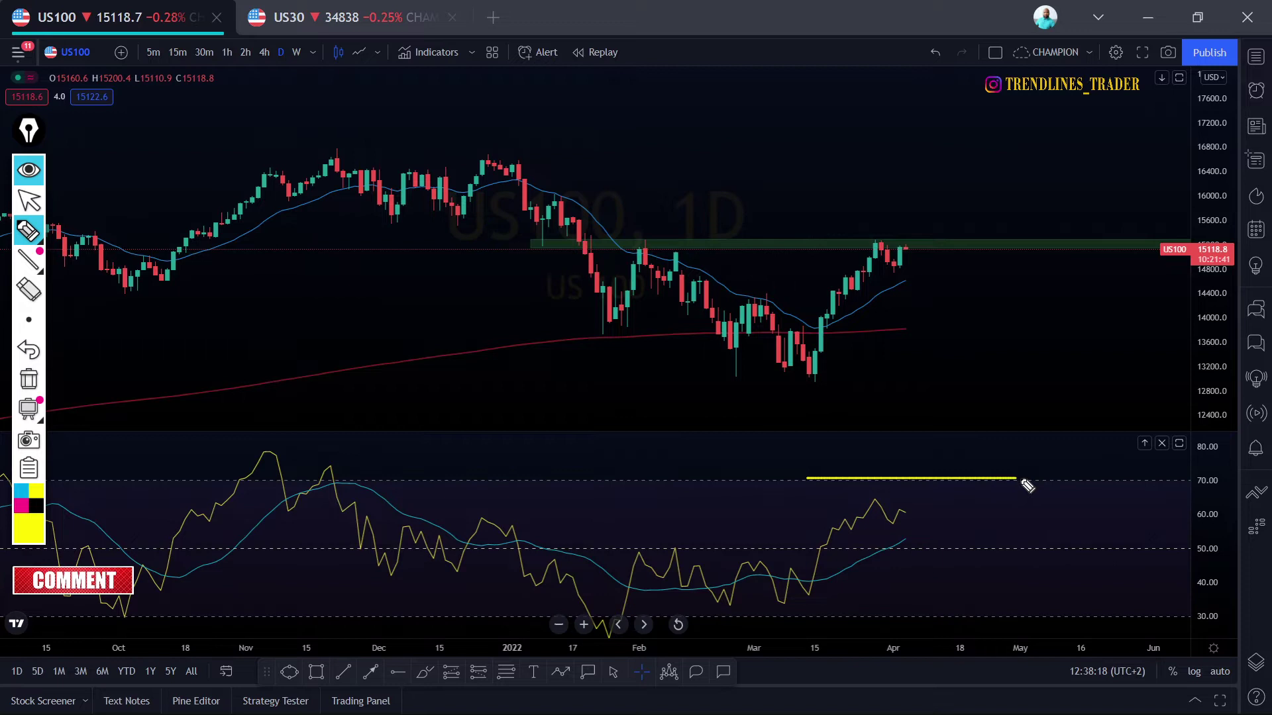
mouse_move(810, 614)
mouse_down()
mouse_move(981, 614)
mouse_move(851, 614)
mouse_up()
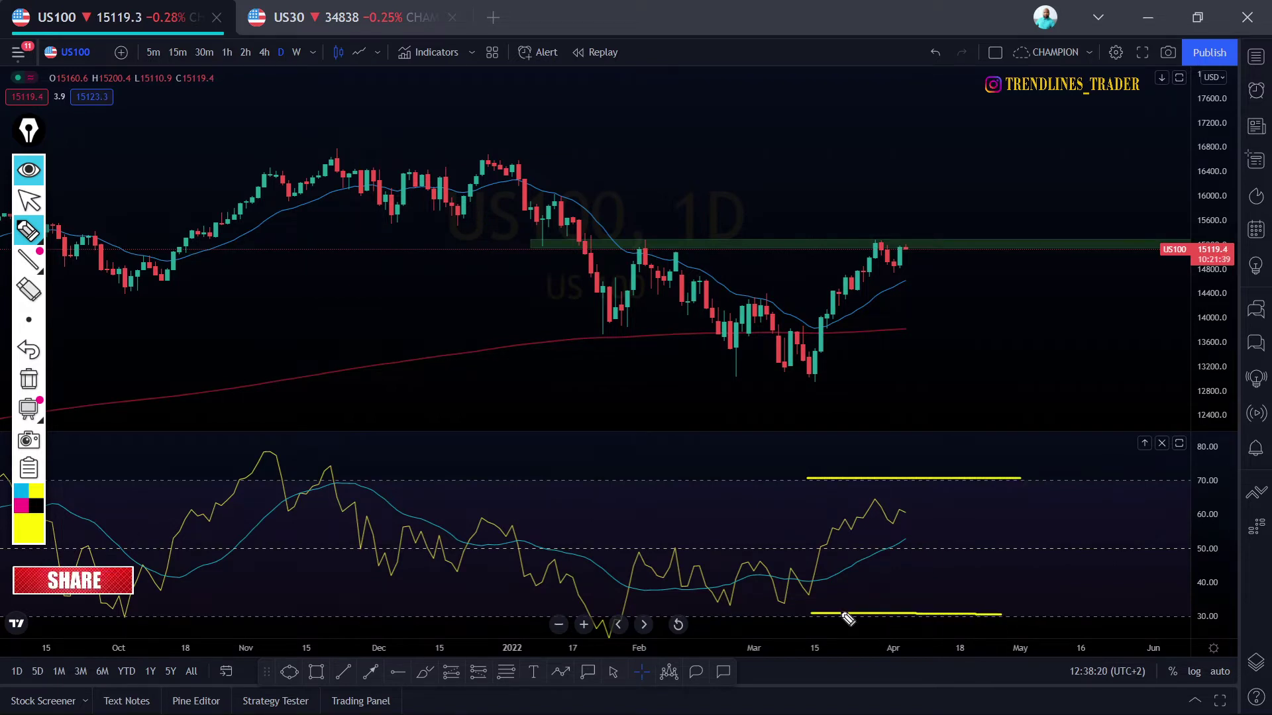
mouse_move(560, 603)
mouse_down()
mouse_move(594, 653)
mouse_move(616, 659)
mouse_move(640, 613)
mouse_up()
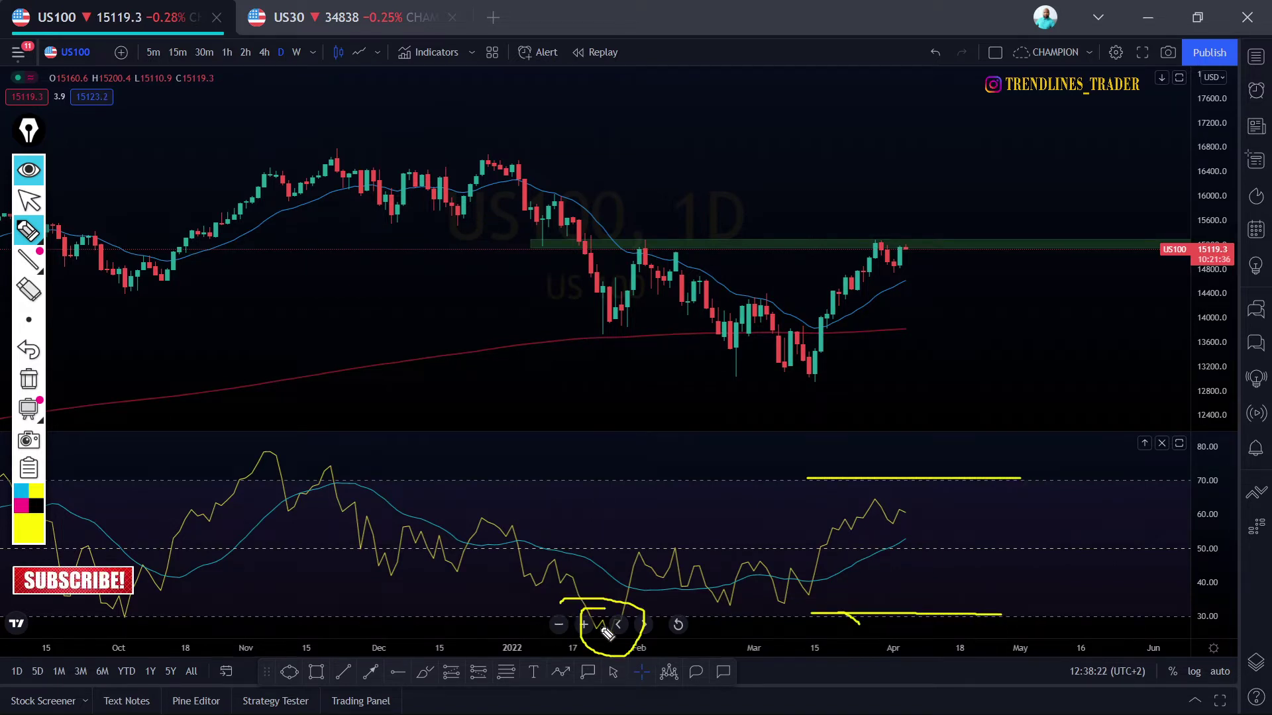
drag(237, 476, 336, 500)
drag(219, 463, 327, 457)
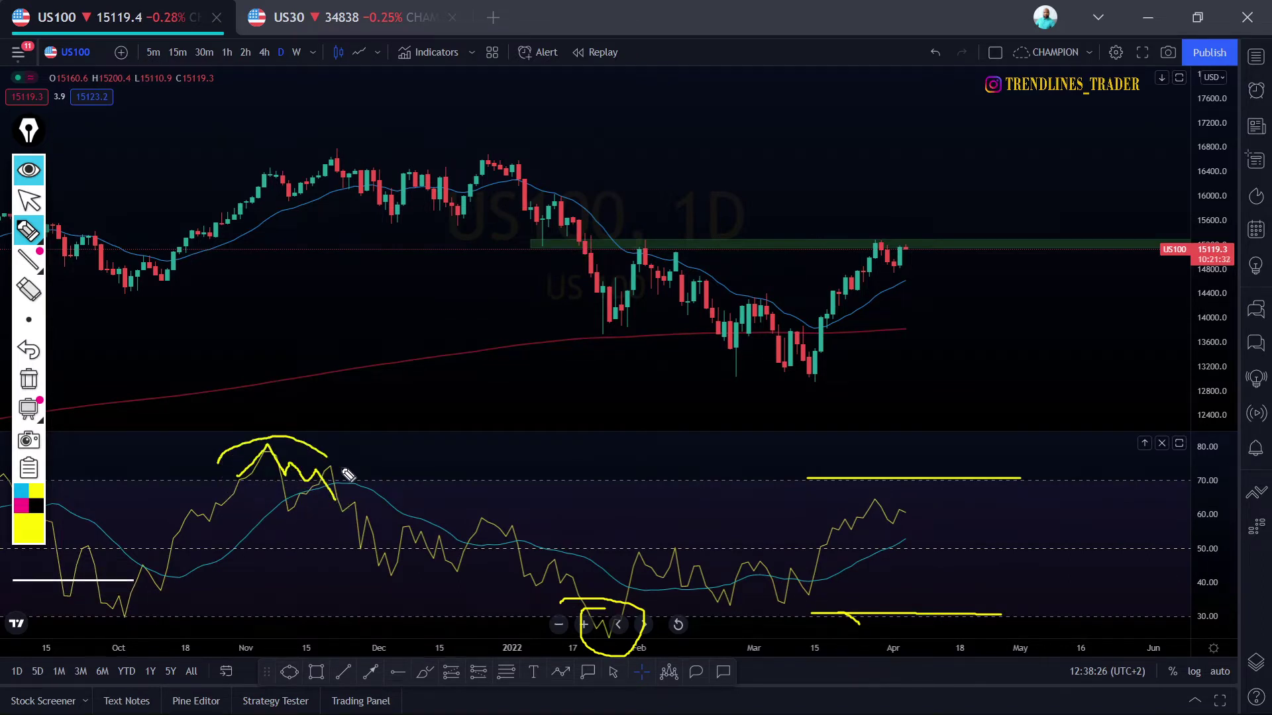
key(ctrl+shift+c)
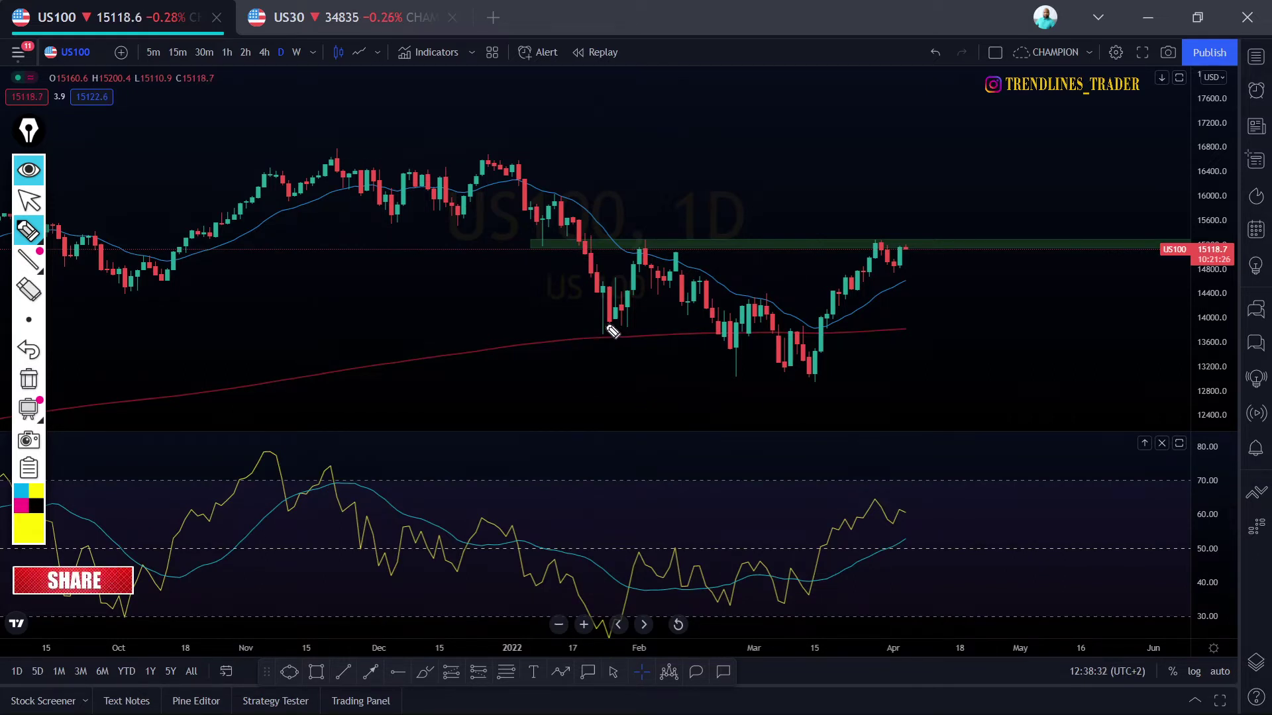
Connect the late-January and mid-March 2022 price lows with a falling line and circle both lows
drag(602, 323, 808, 383)
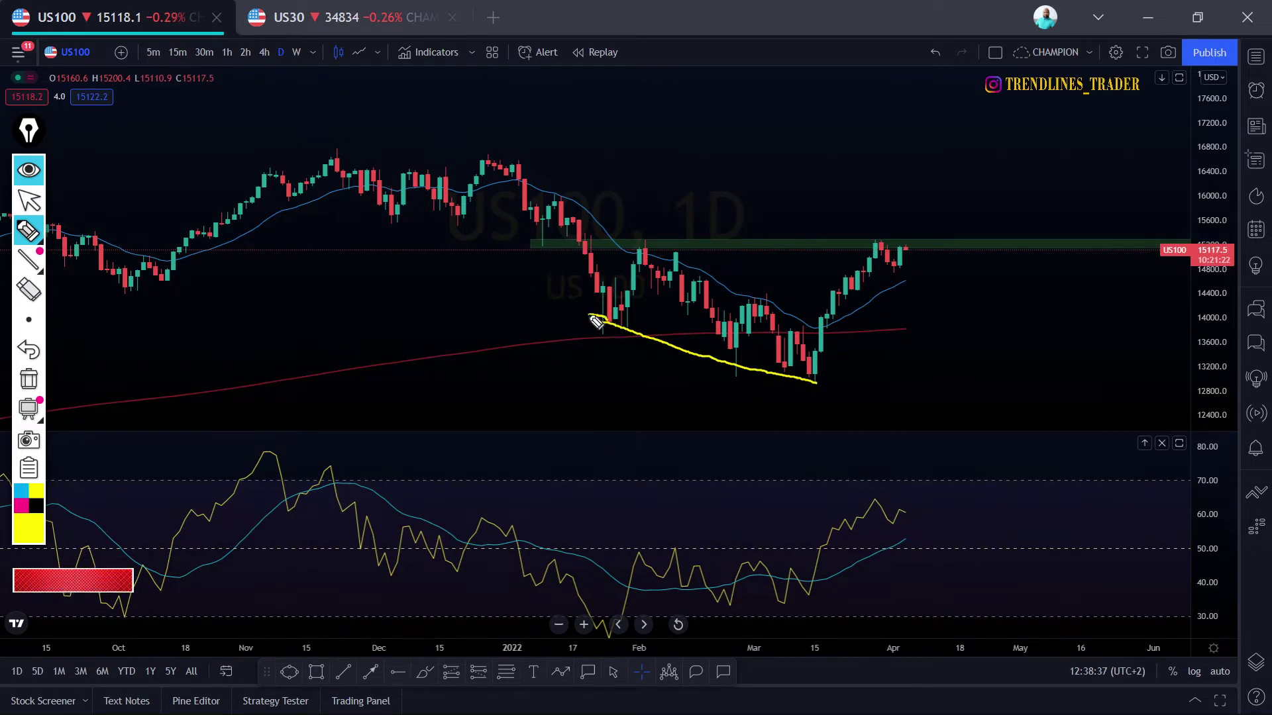
mouse_move(597, 318)
mouse_down()
mouse_move(633, 312)
mouse_move(599, 323)
mouse_up()
mouse_move(820, 363)
mouse_down()
mouse_move(811, 384)
mouse_move(829, 389)
mouse_move(789, 345)
mouse_up()
drag(603, 319, 820, 377)
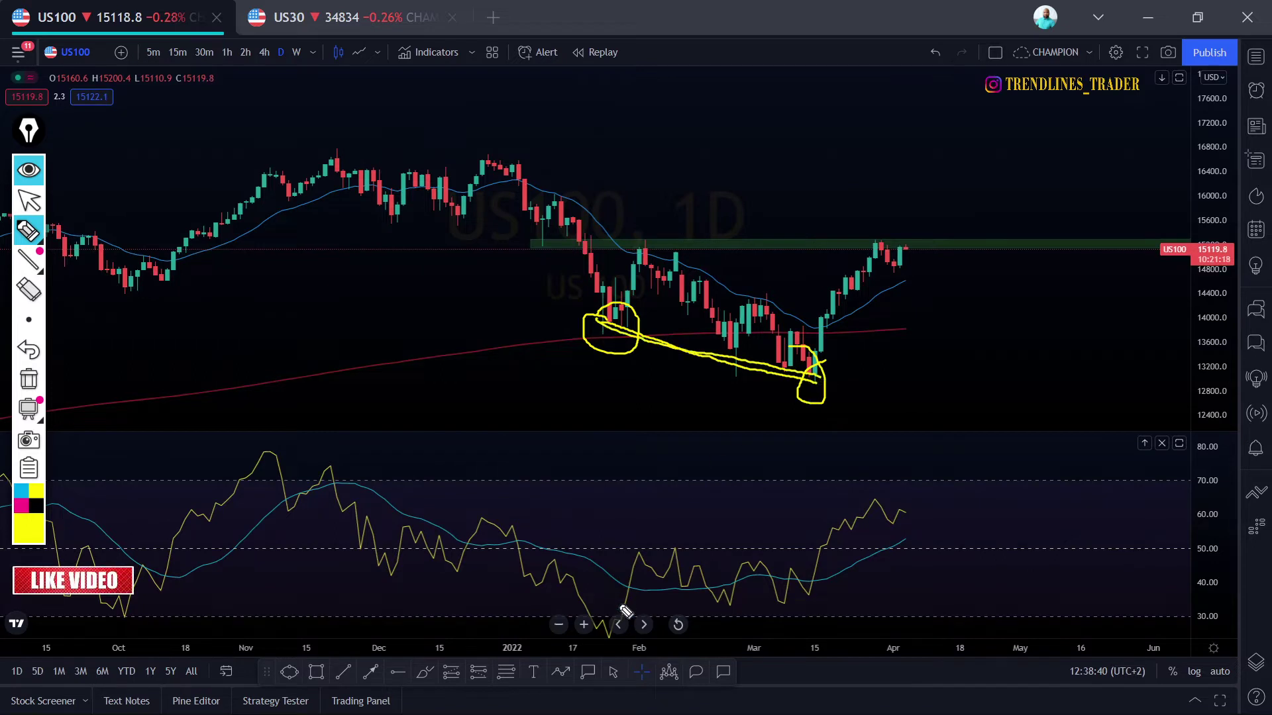
Circle the oscillator's late-January and March lows and connect them with a rising line
mouse_move(615, 623)
mouse_down()
mouse_move(622, 604)
mouse_move(618, 622)
mouse_up()
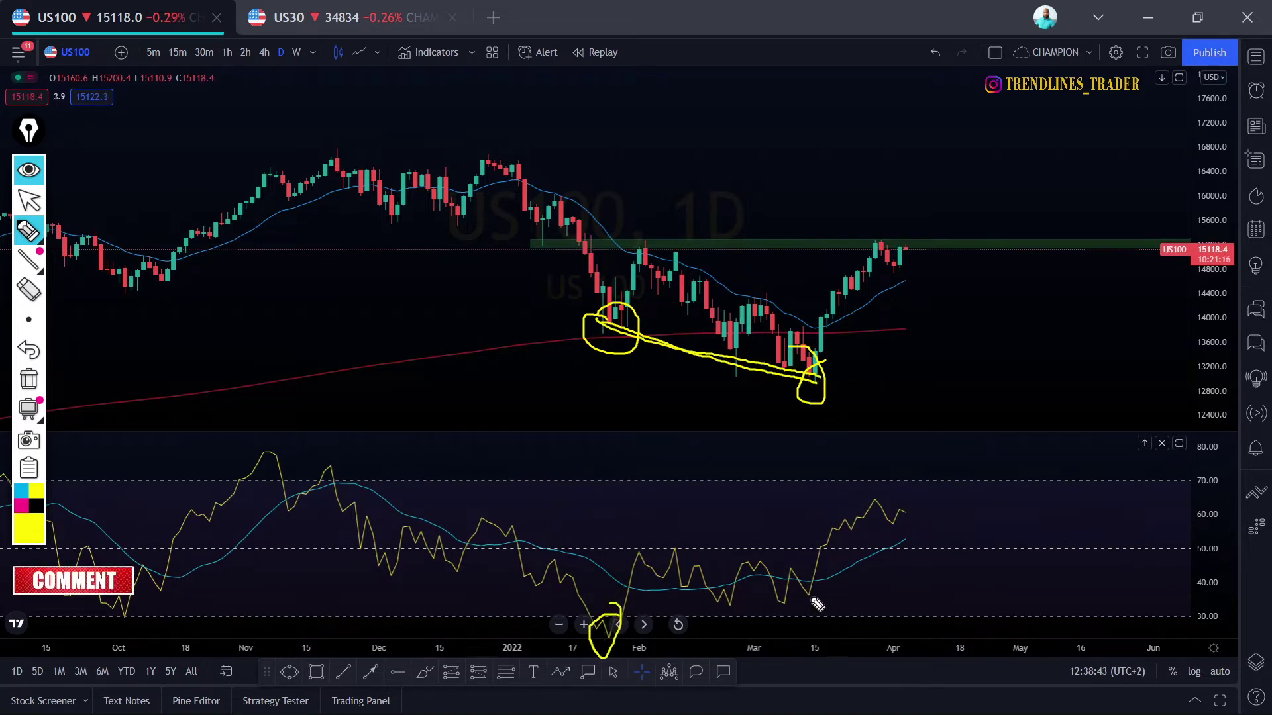
mouse_move(813, 602)
mouse_down()
mouse_move(792, 616)
mouse_move(804, 584)
mouse_move(802, 596)
mouse_up()
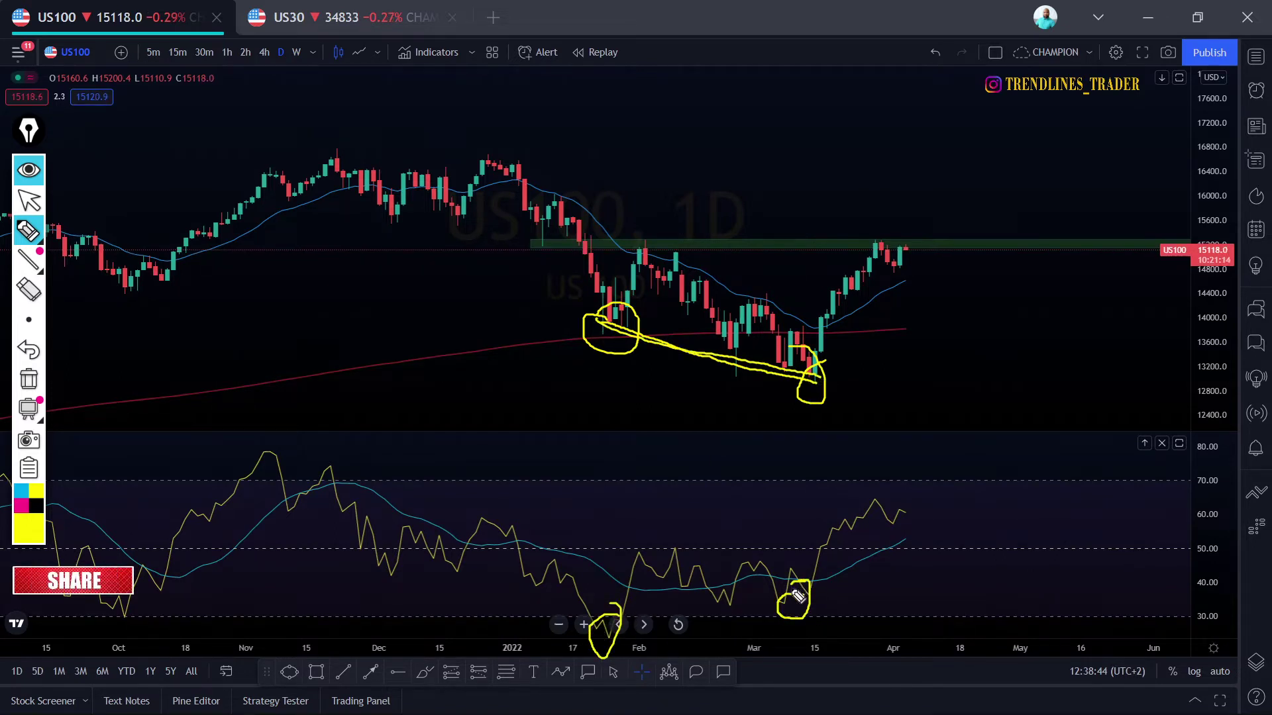
drag(608, 633, 804, 599)
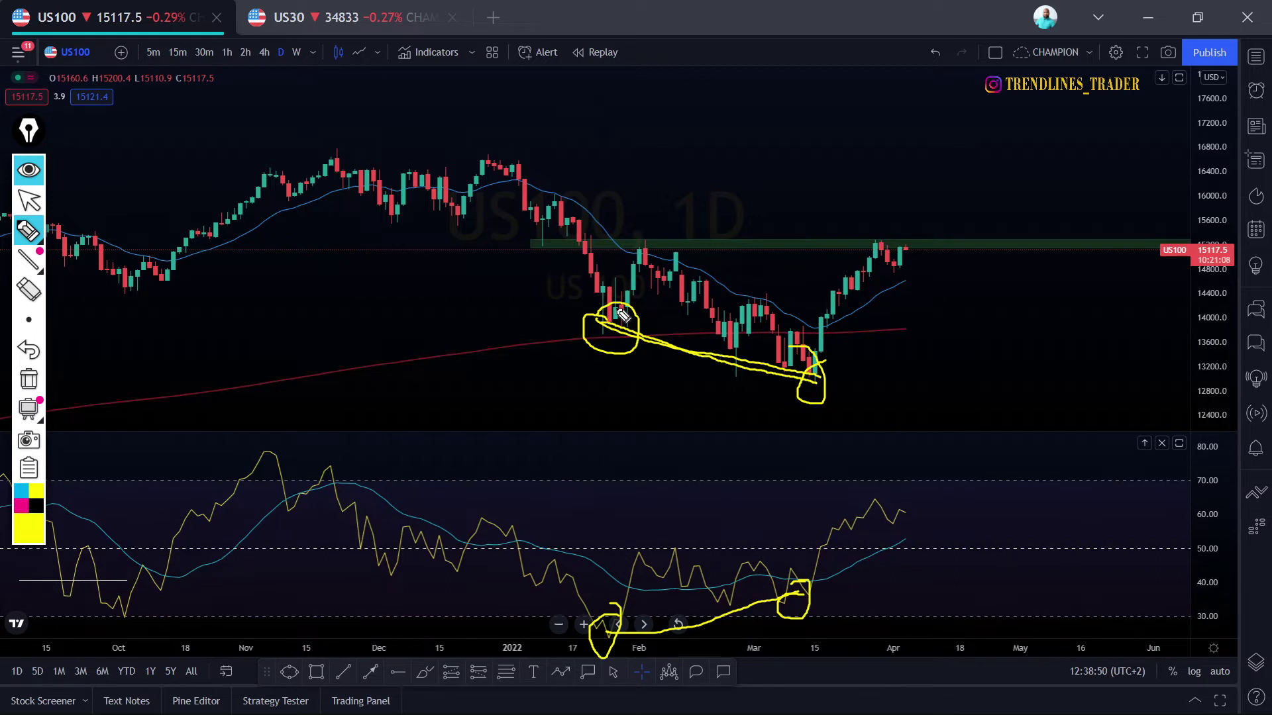
Trace the price swings from the January decline to the March rally and sketch a downward-sloping arrow below them
mouse_move(540, 194)
mouse_down()
mouse_move(618, 324)
mouse_move(690, 277)
mouse_move(803, 393)
mouse_move(855, 280)
mouse_up()
mouse_move(516, 345)
mouse_down()
mouse_move(683, 392)
mouse_move(640, 389)
mouse_move(652, 369)
mouse_move(682, 399)
mouse_up()
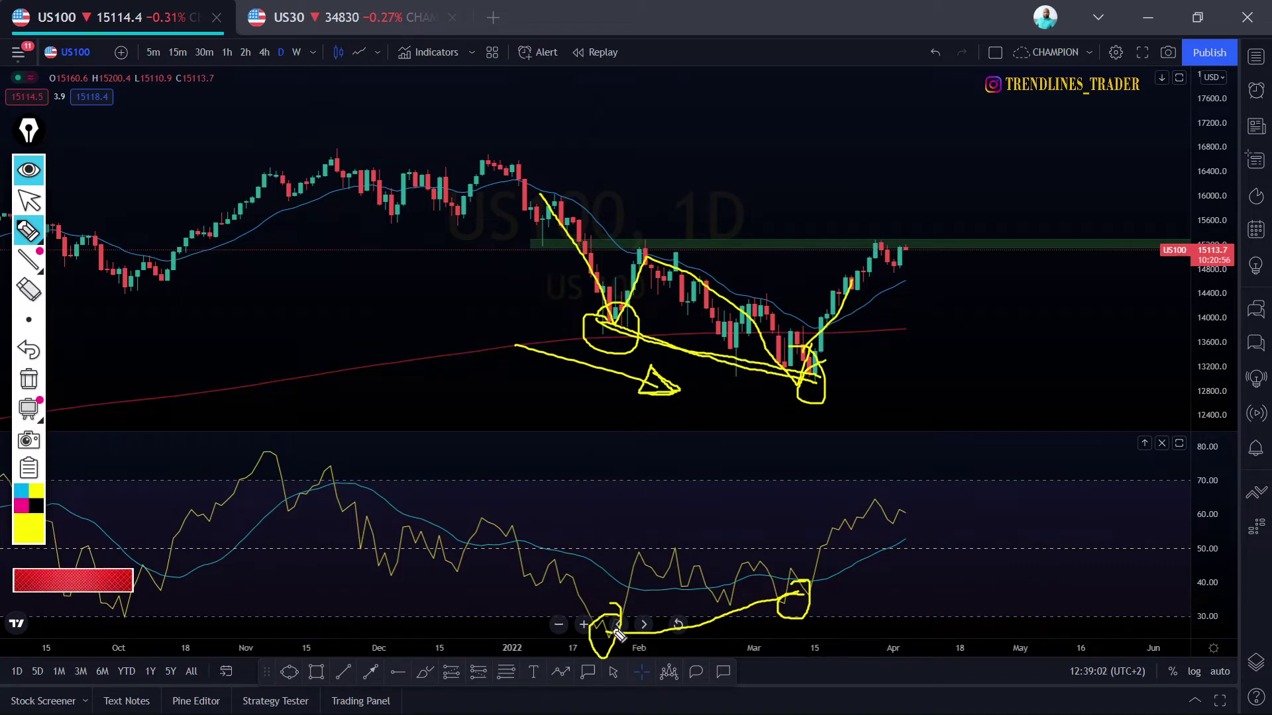
Circle both oscillator lows again and handwrite "LH" beside the March low
mouse_move(611, 613)
mouse_down()
mouse_move(593, 659)
mouse_move(626, 613)
mouse_move(611, 637)
mouse_up()
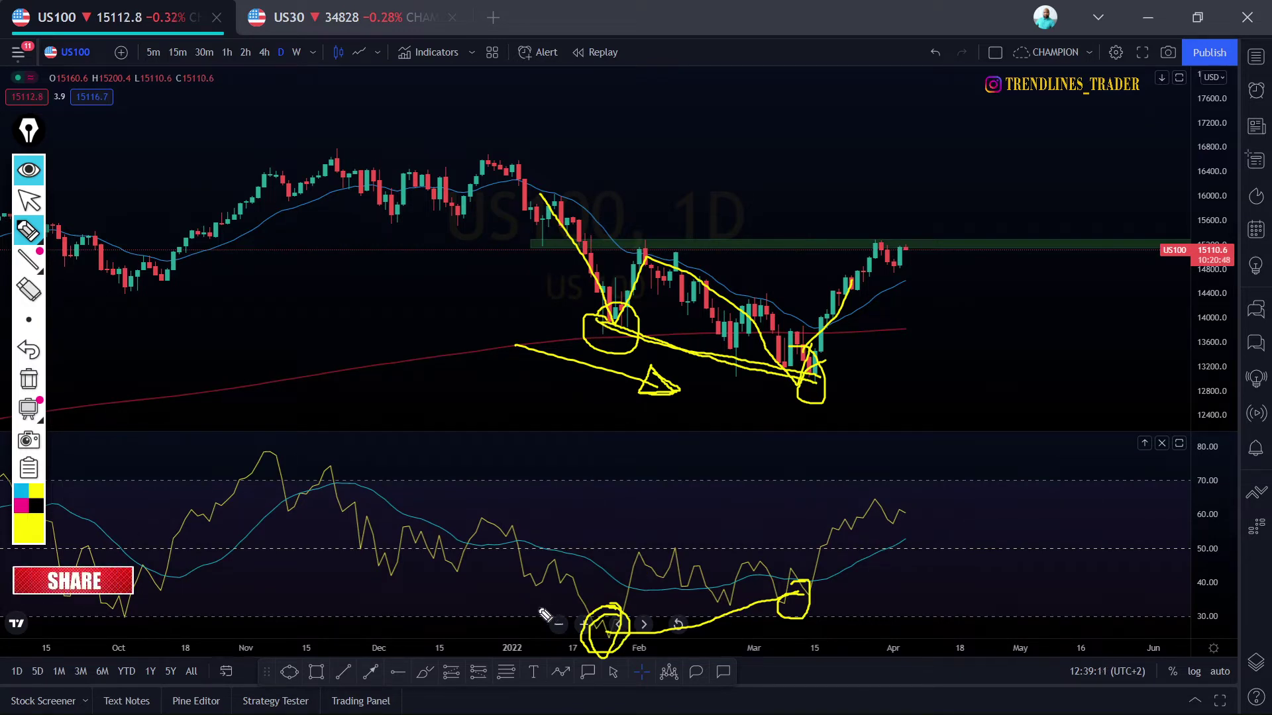
mouse_move(795, 589)
mouse_down()
mouse_move(829, 603)
mouse_move(803, 588)
mouse_up()
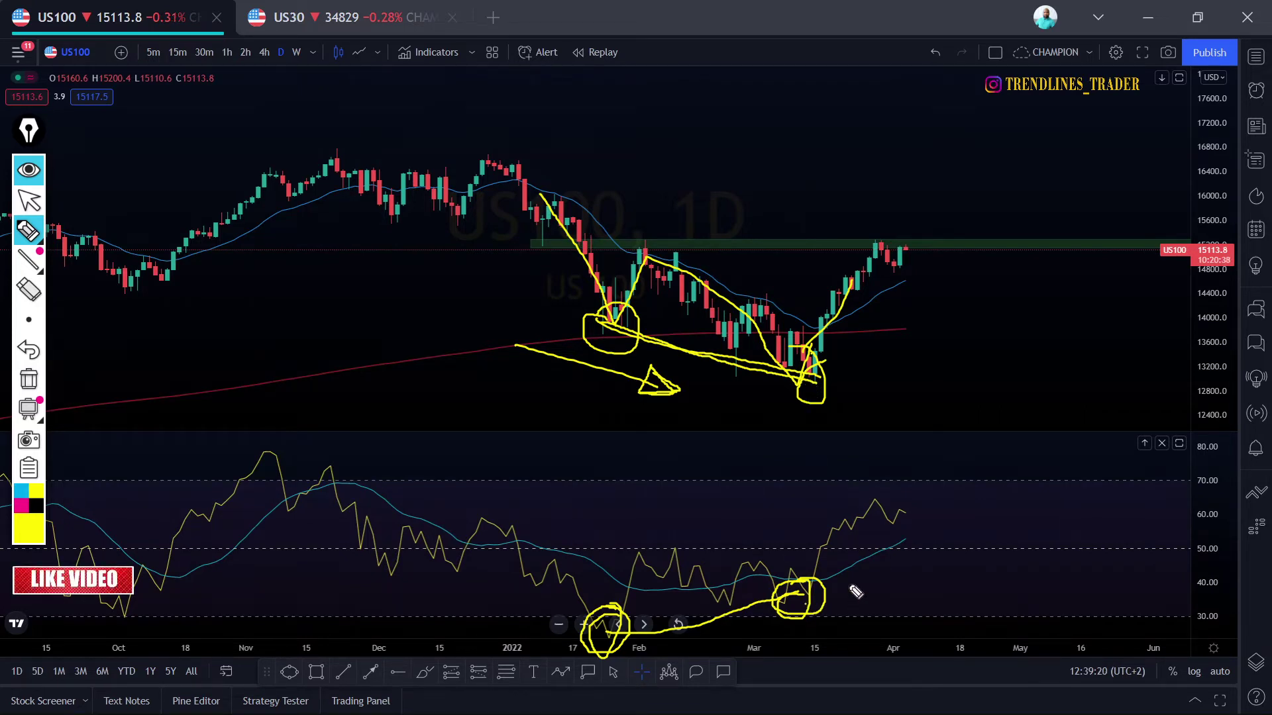
mouse_move(850, 588)
mouse_down()
mouse_move(849, 609)
mouse_move(905, 596)
mouse_up()
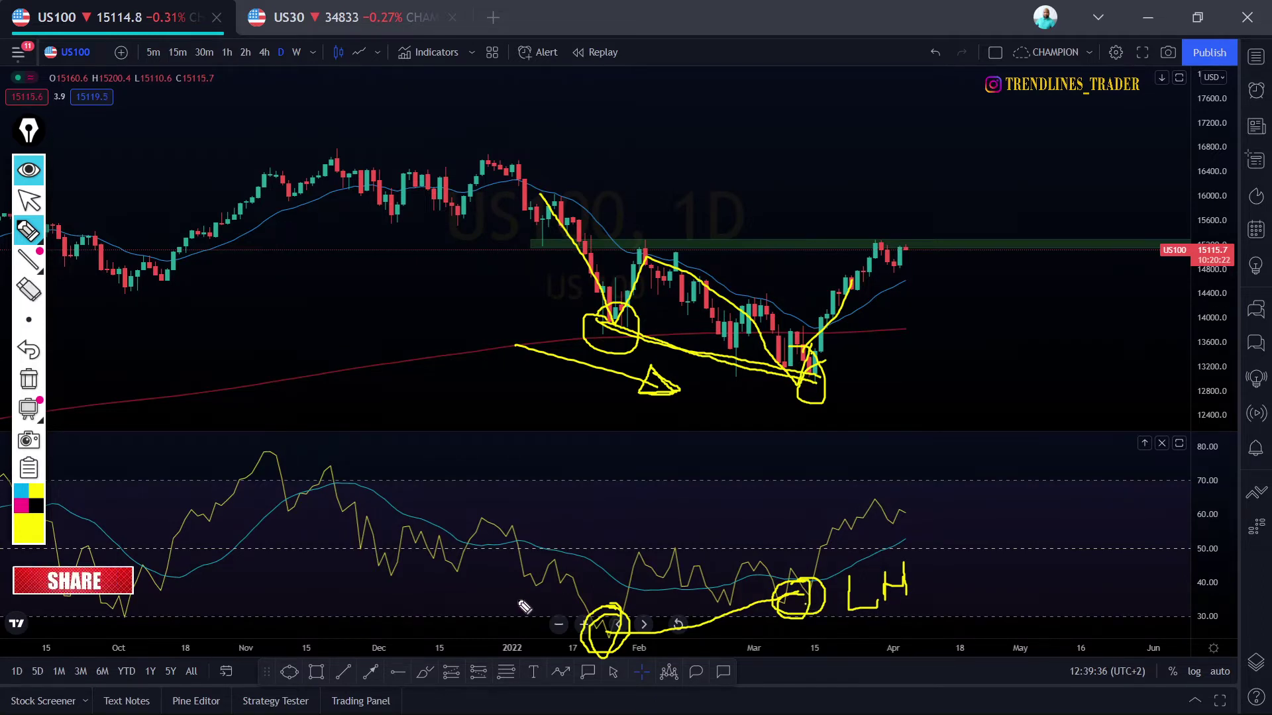
Handwrite "LL" beside the oscillator's late-January low and retrace the rising line to the circled March low
drag(518, 600, 543, 640)
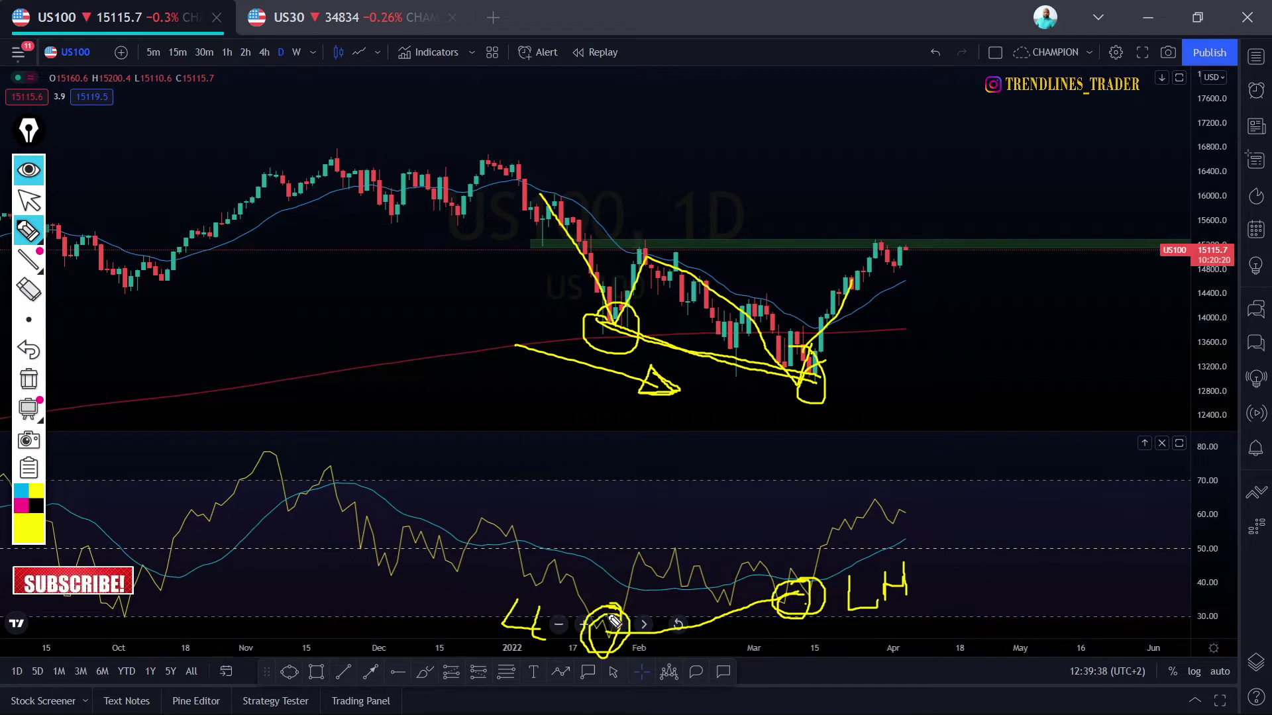
drag(621, 634, 749, 615)
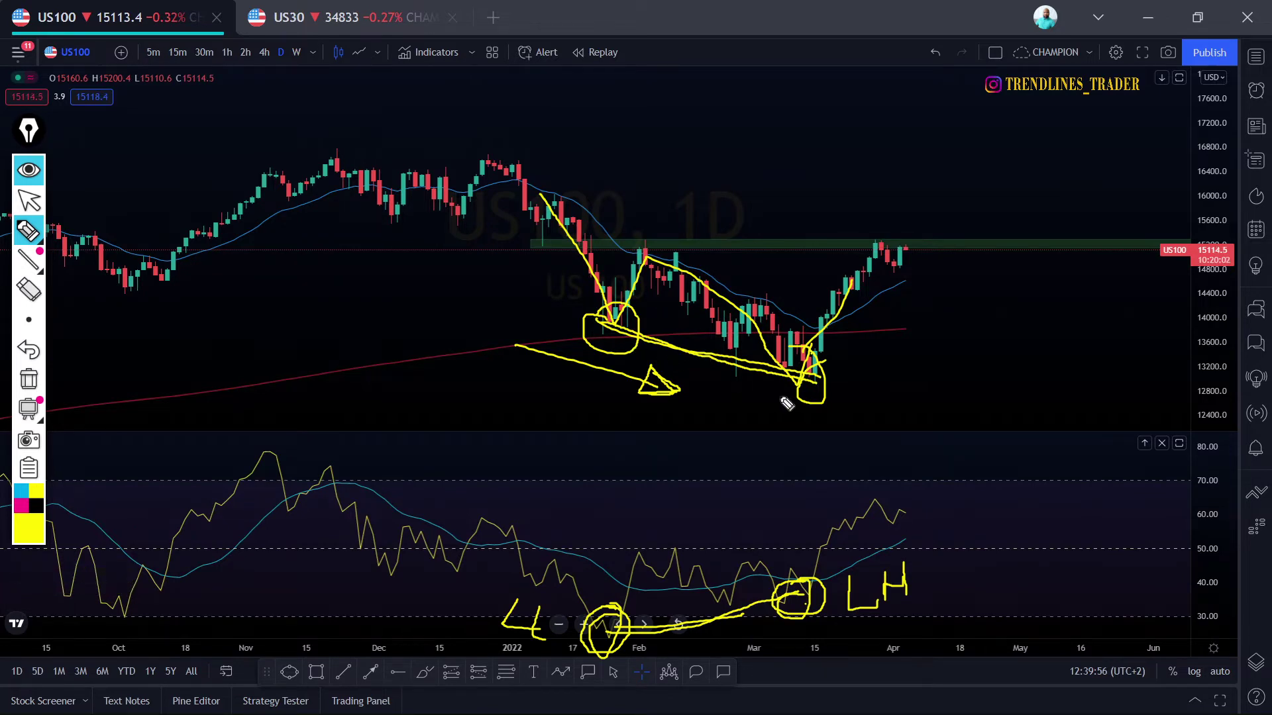
mouse_move(824, 606)
mouse_down()
mouse_move(781, 570)
mouse_move(792, 556)
mouse_move(772, 606)
mouse_up()
Trace the rebounds from the March lows on both price and oscillator, and clear all annotations
mouse_move(810, 356)
mouse_down()
mouse_move(884, 252)
mouse_move(901, 298)
mouse_up()
mouse_move(820, 559)
mouse_down()
mouse_move(864, 506)
mouse_move(864, 543)
mouse_up()
click(28, 378)
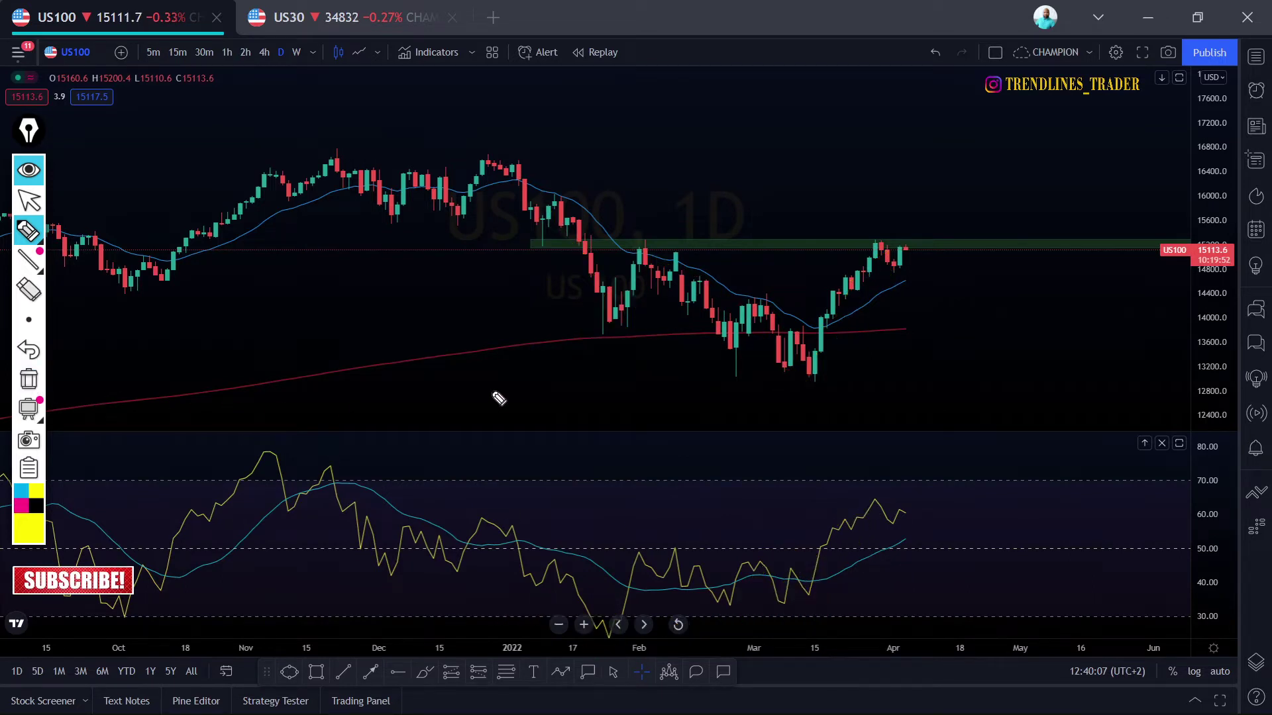
Shrink the oscillator pane to a thin strip so the price chart fills most of the space
click(26, 201)
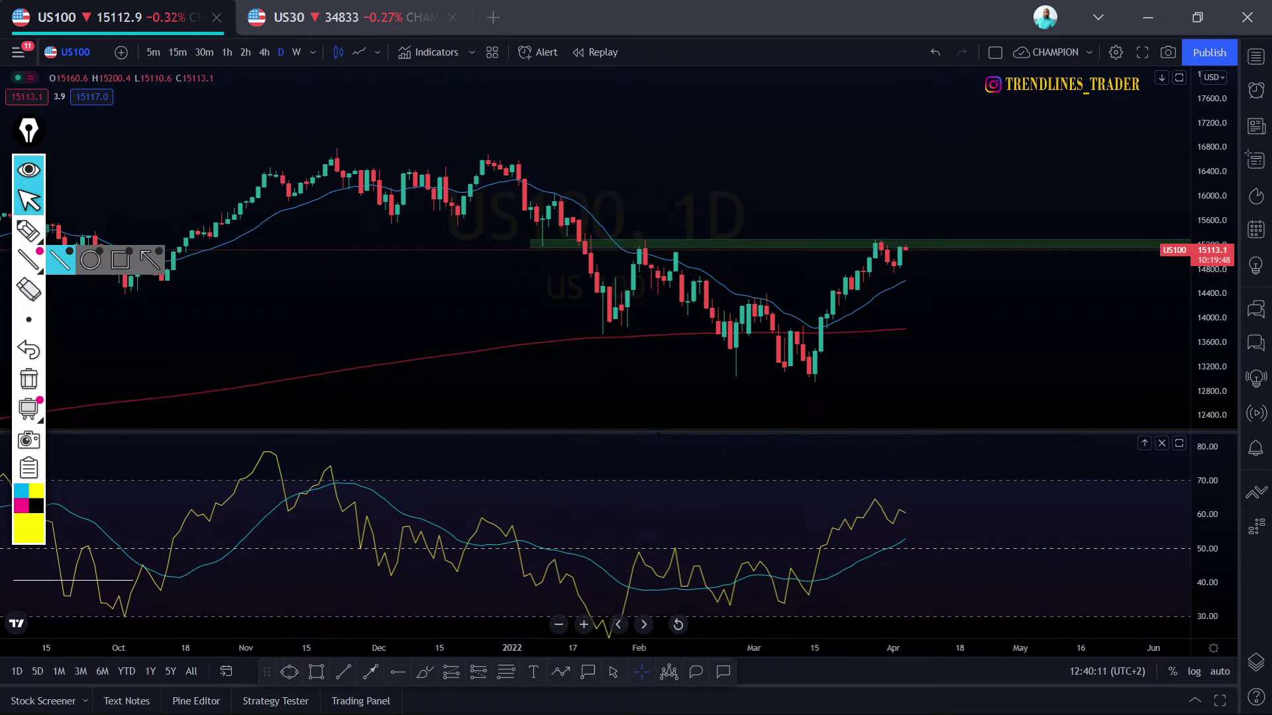
drag(659, 432, 680, 593)
scroll(704, 528, up, 2)
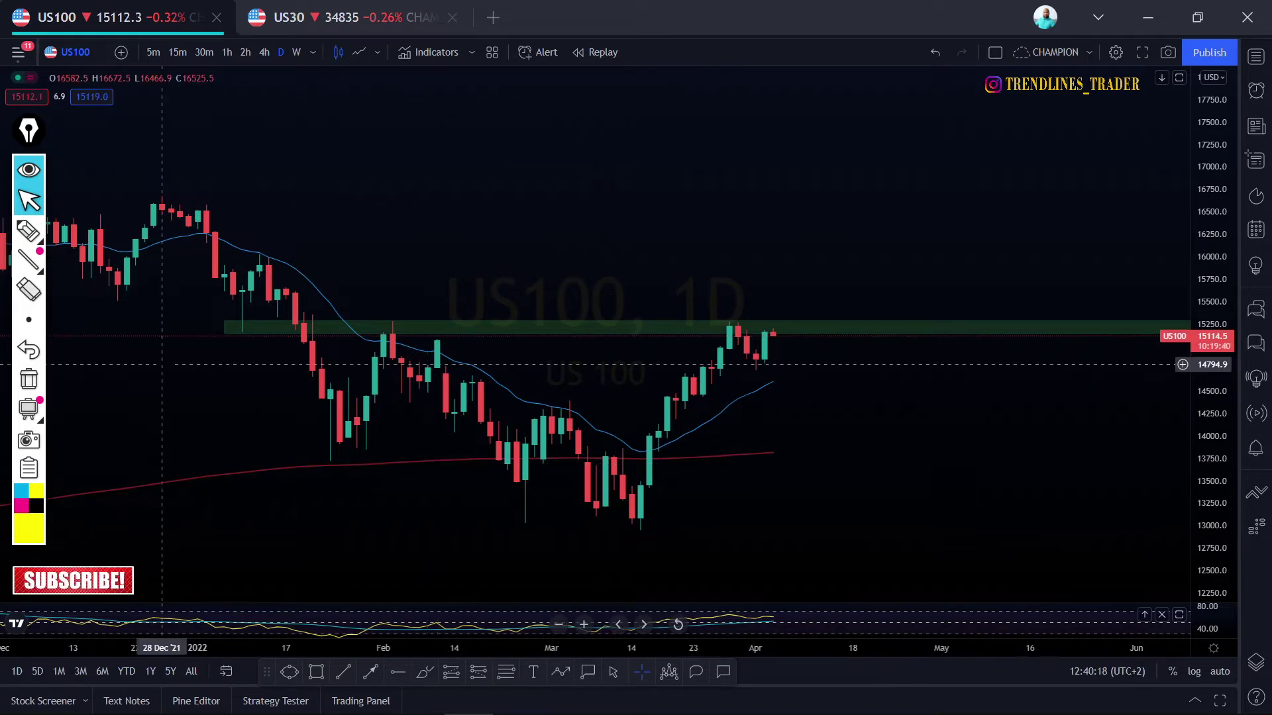
Switch the US100 chart to the 4-hour timeframe and frame the rally from mid-March to early April
click(264, 52)
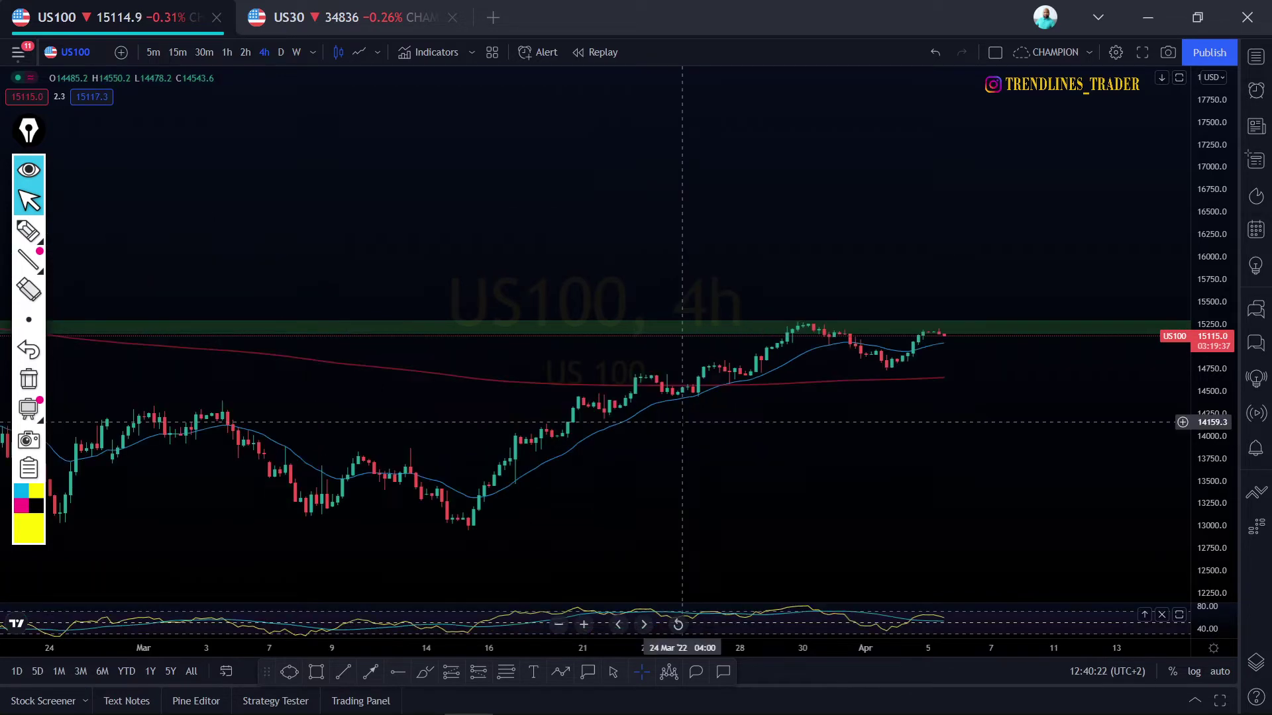
scroll(1159, 500, down, 1)
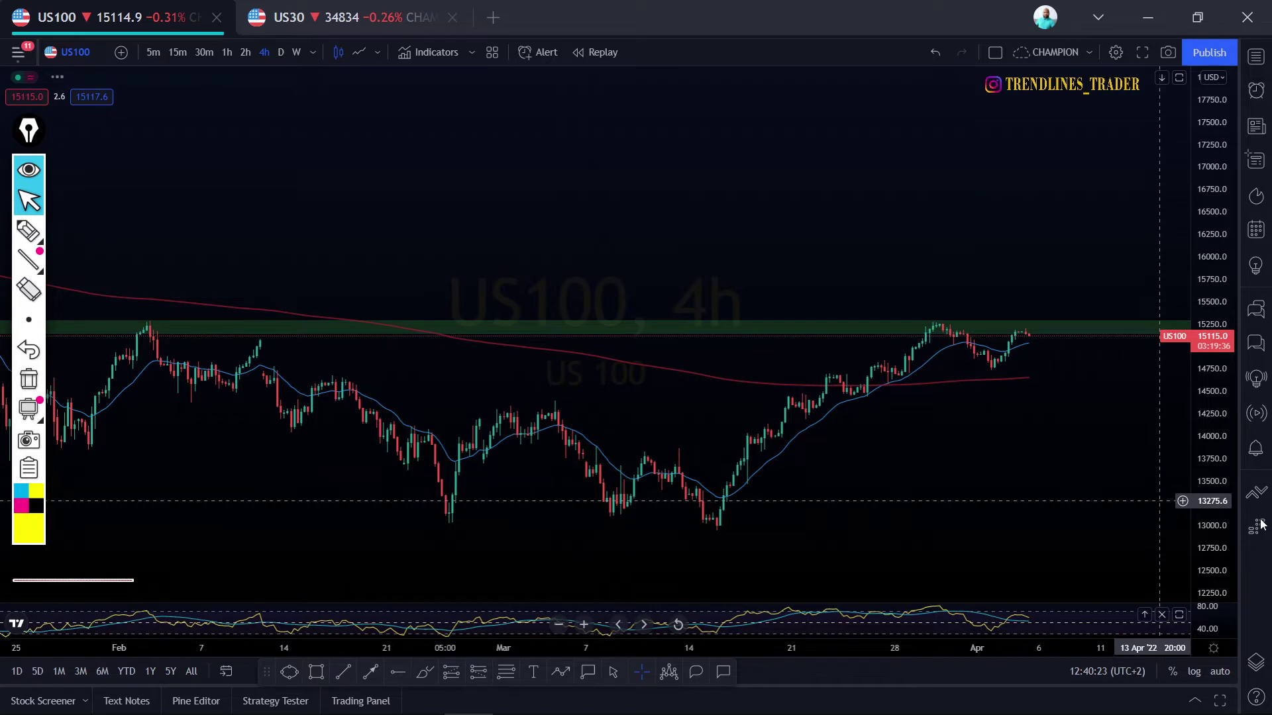
scroll(1005, 377, up, 2)
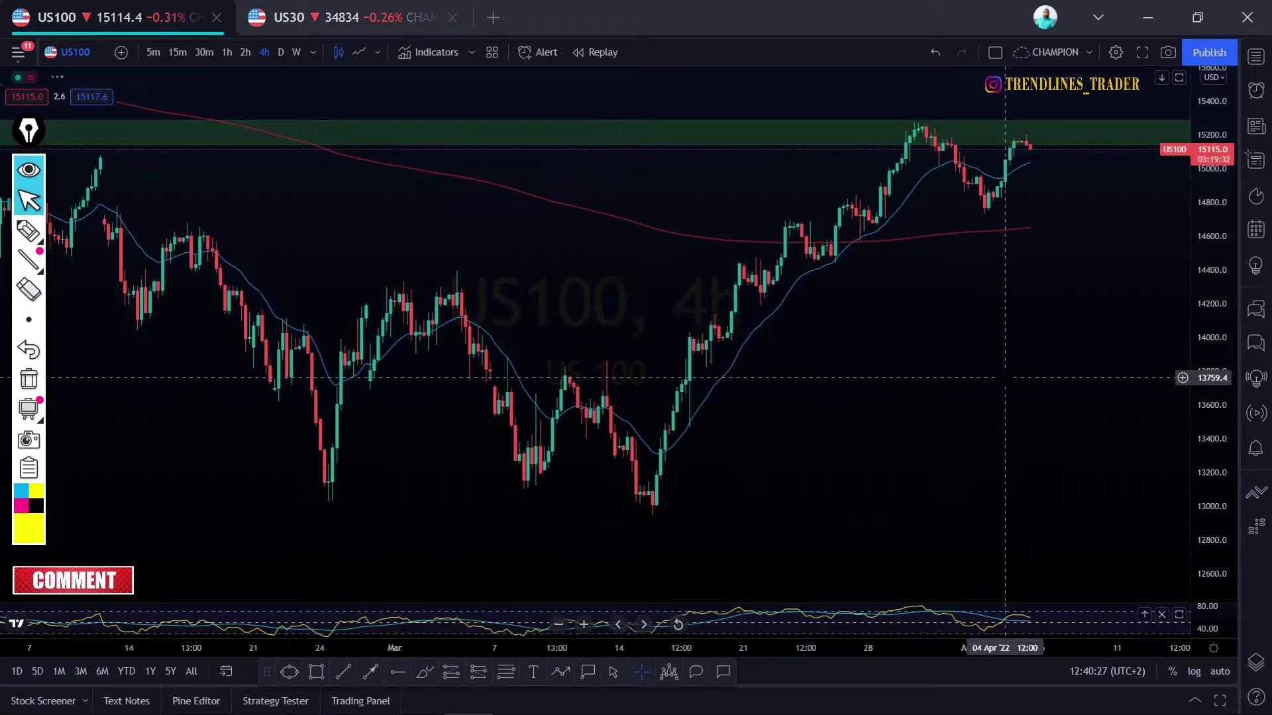
scroll(1005, 378, up, 1)
Sketch two rising freehand lines beneath the mid-March to April rally and clear them
key(ctrl+shift+h)
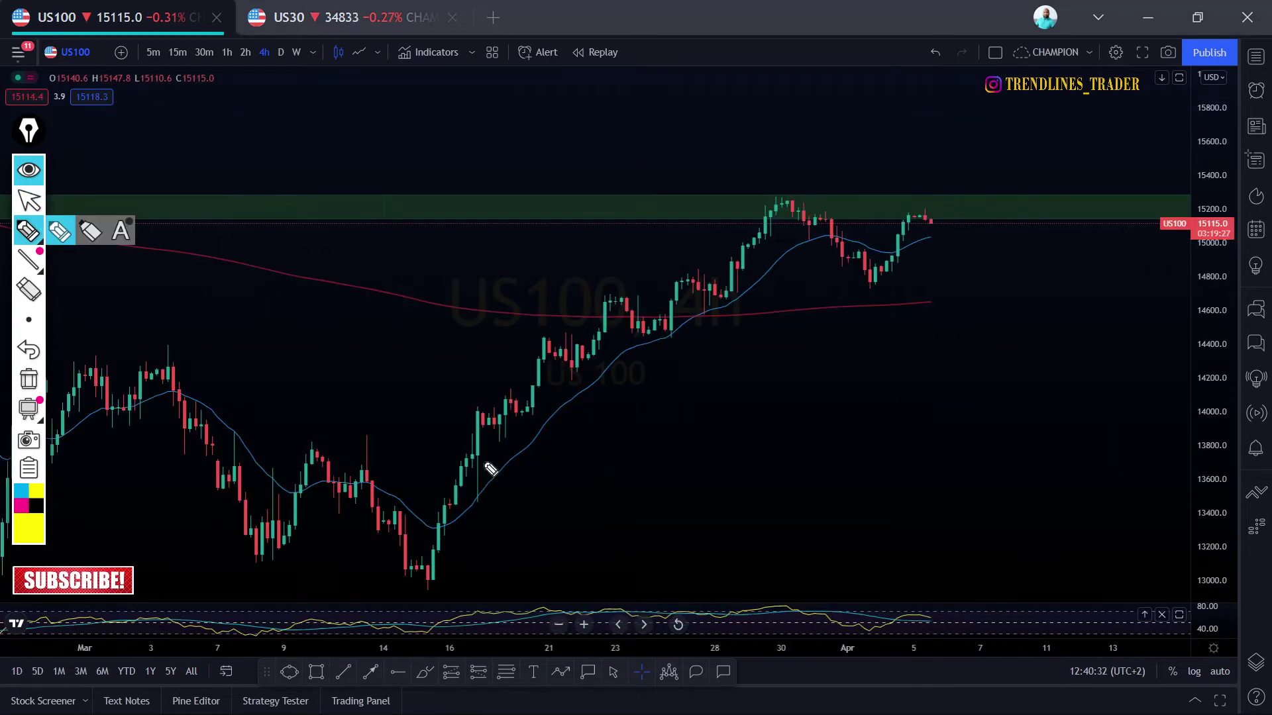
drag(472, 478, 841, 260)
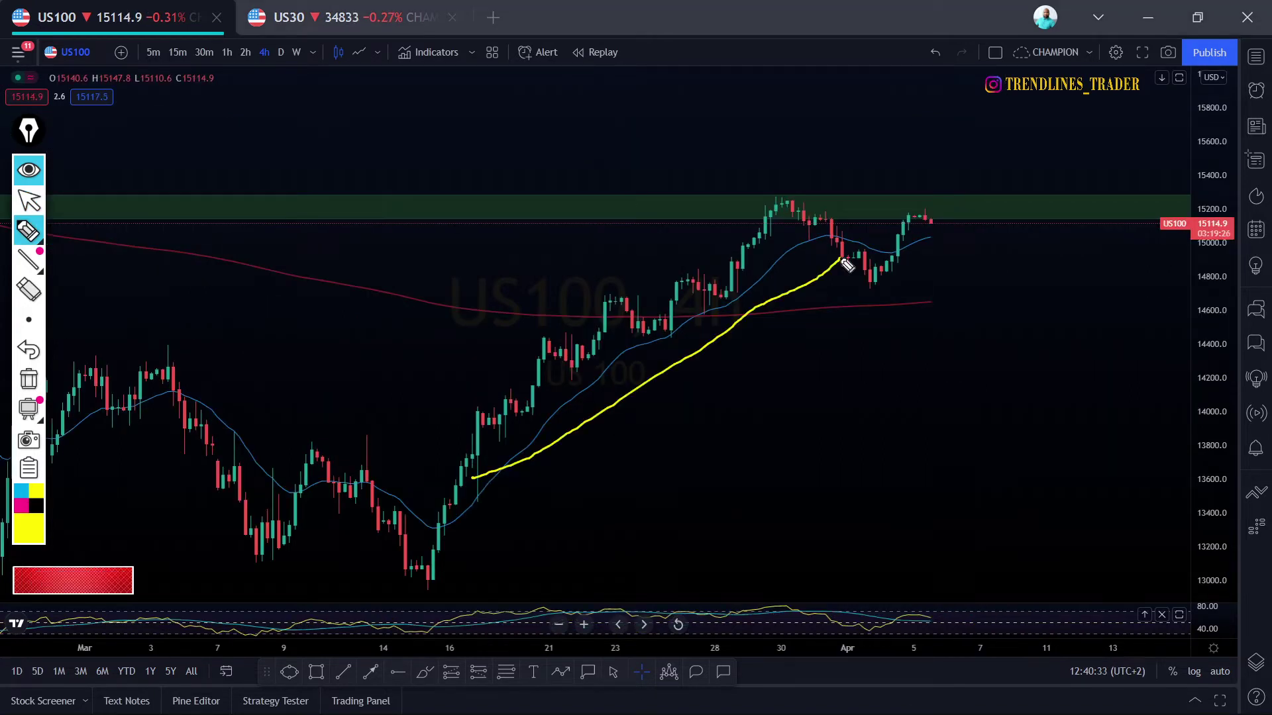
drag(836, 251, 510, 459)
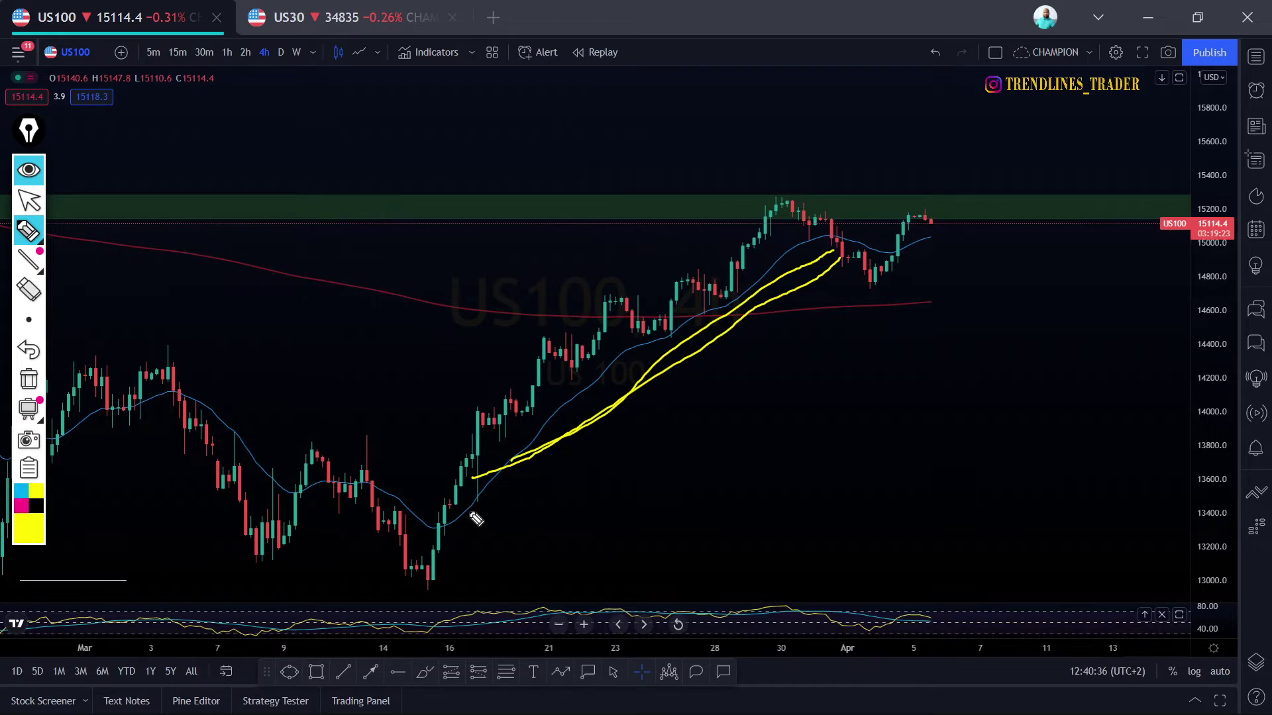
key(ctrl+shift+c)
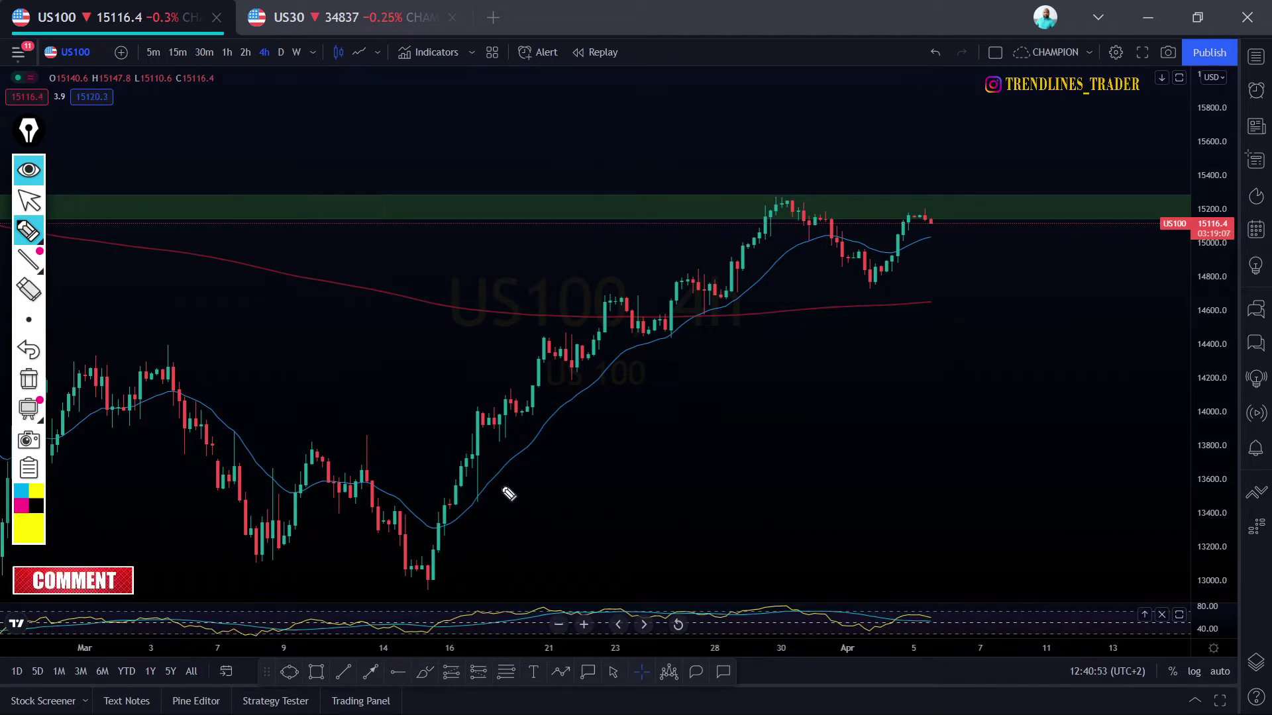
Trace the blue moving average and the stepwise price swings of the March rally, and clear the strokes
mouse_move(476, 498)
mouse_down()
mouse_move(638, 357)
mouse_move(836, 237)
mouse_move(877, 236)
mouse_up()
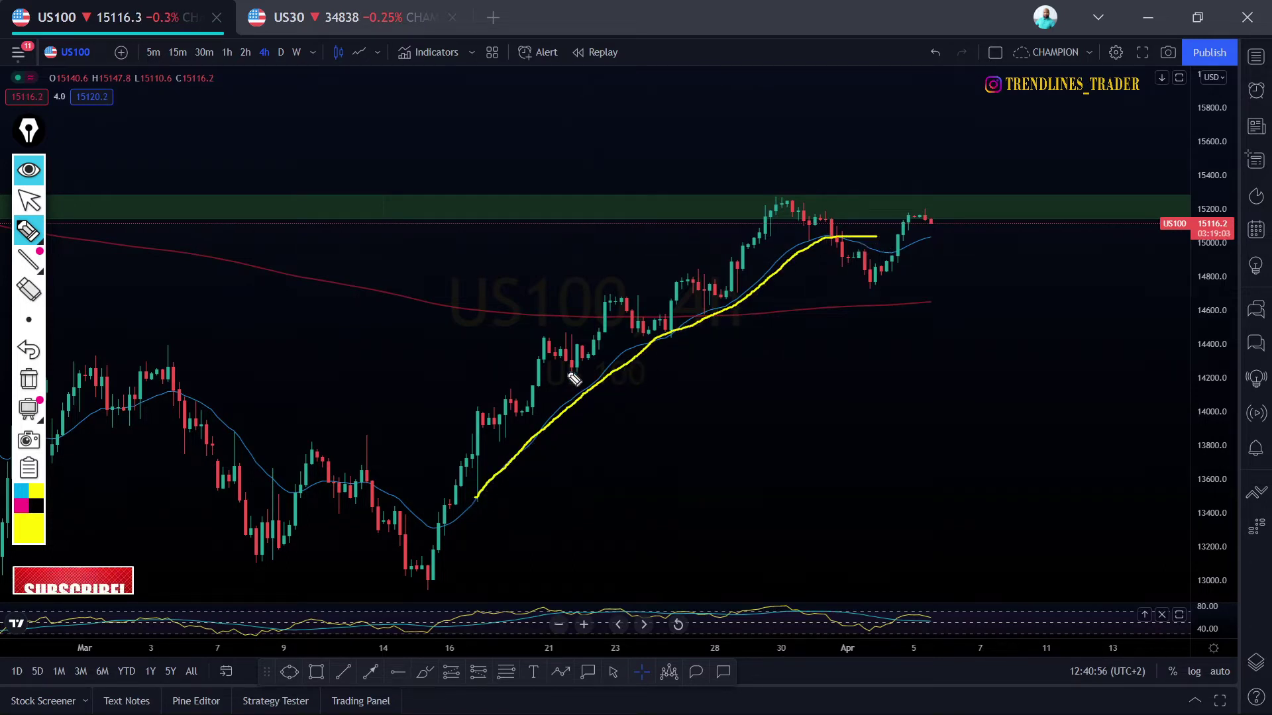
mouse_move(441, 483)
mouse_down()
mouse_move(666, 292)
mouse_move(734, 273)
mouse_move(815, 222)
mouse_up()
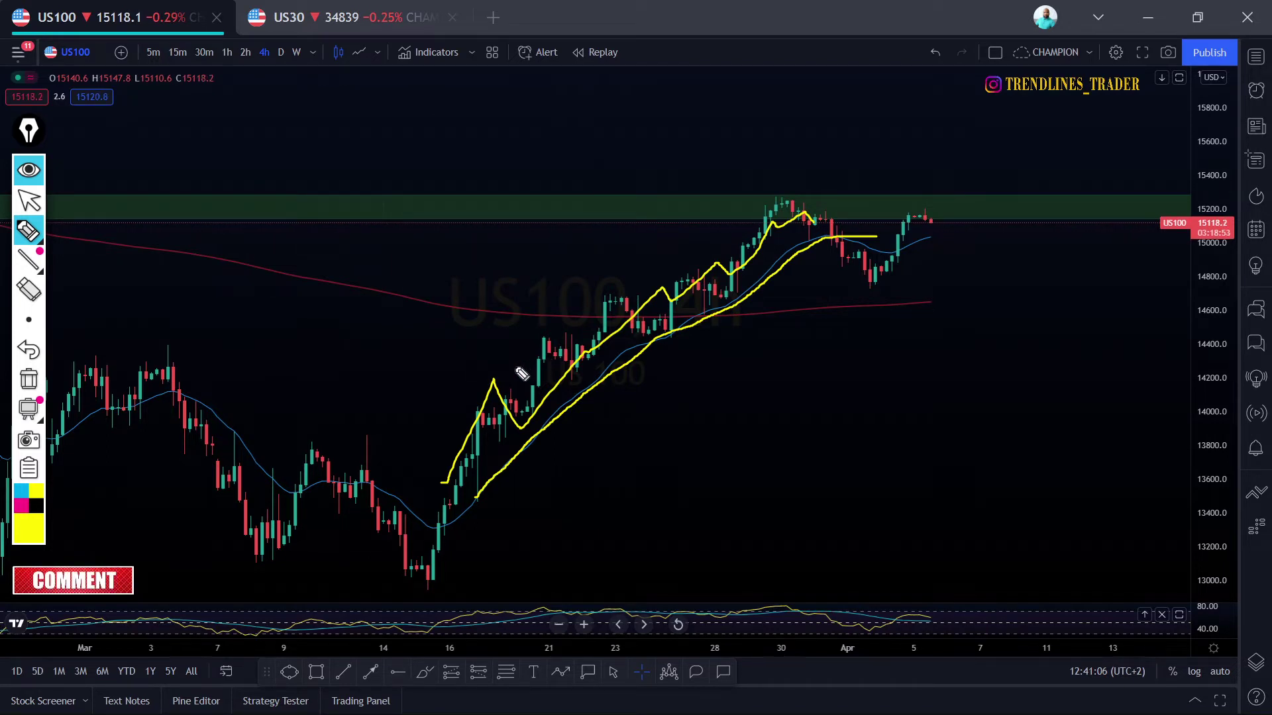
mouse_move(28, 244)
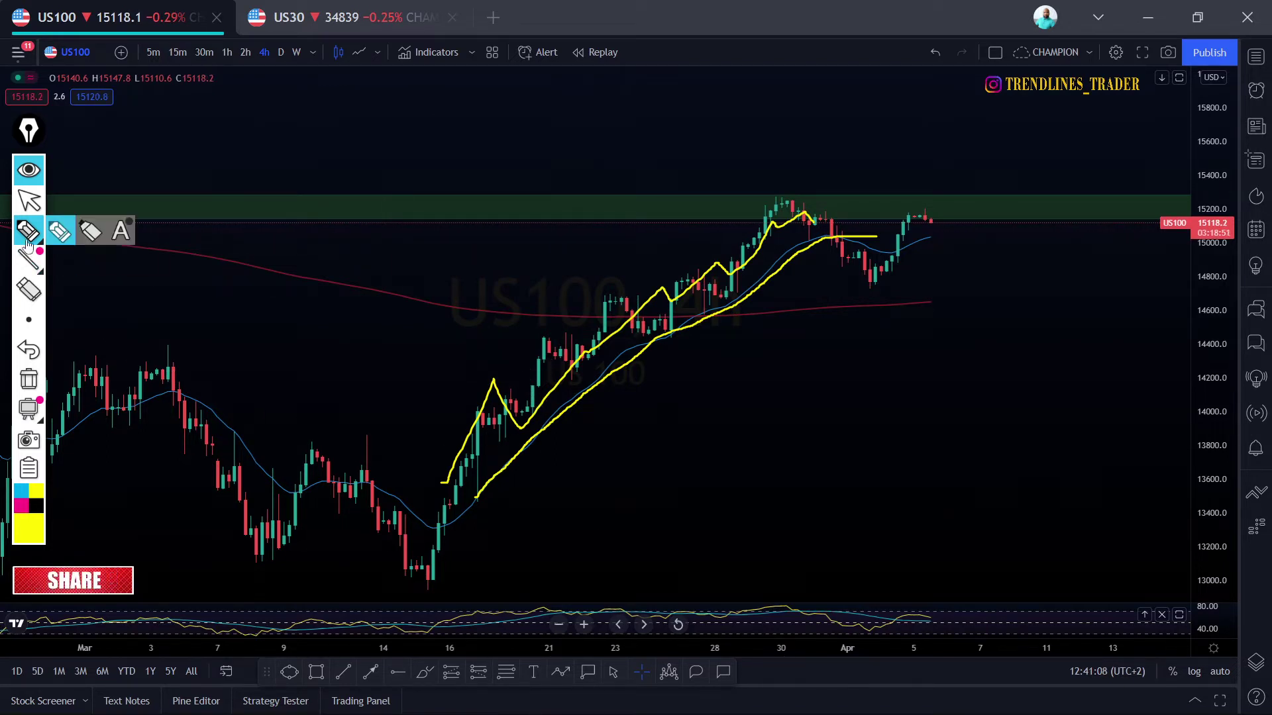
click(28, 200)
click(29, 379)
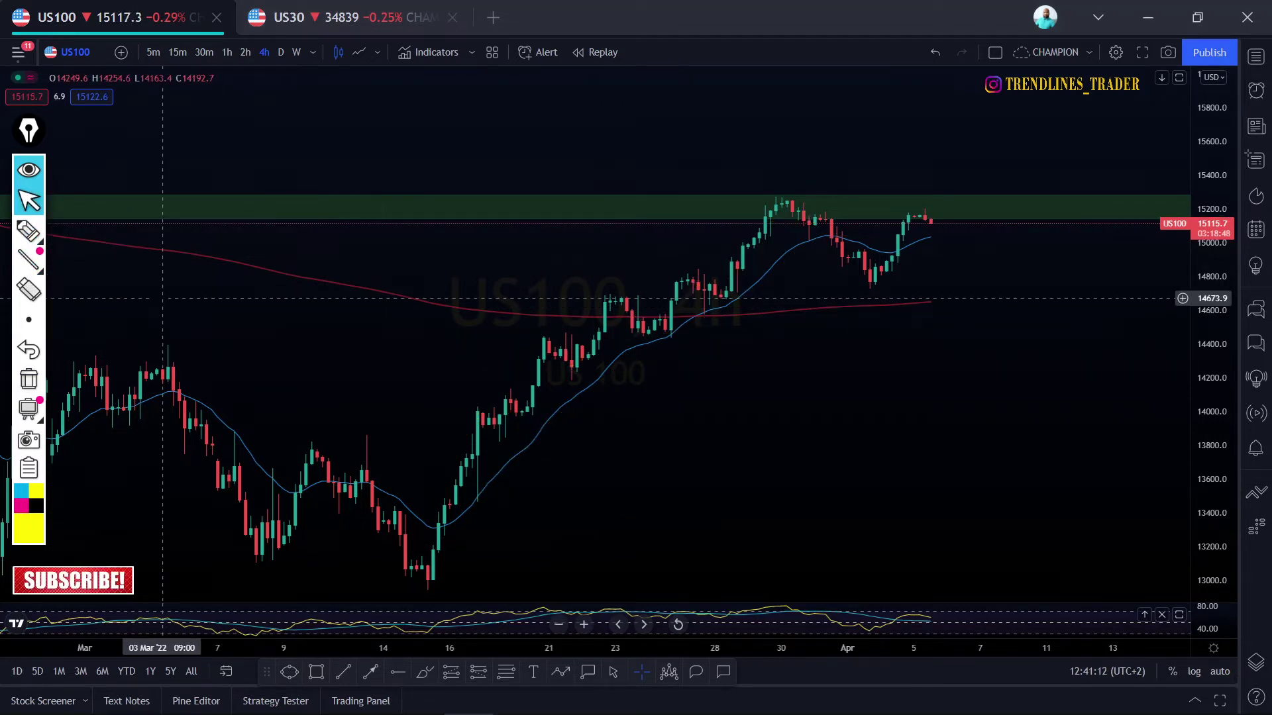
Trace the blue moving average and the zigzag price decline of January 2022, and clear the strokes
scroll(162, 298, down, 5)
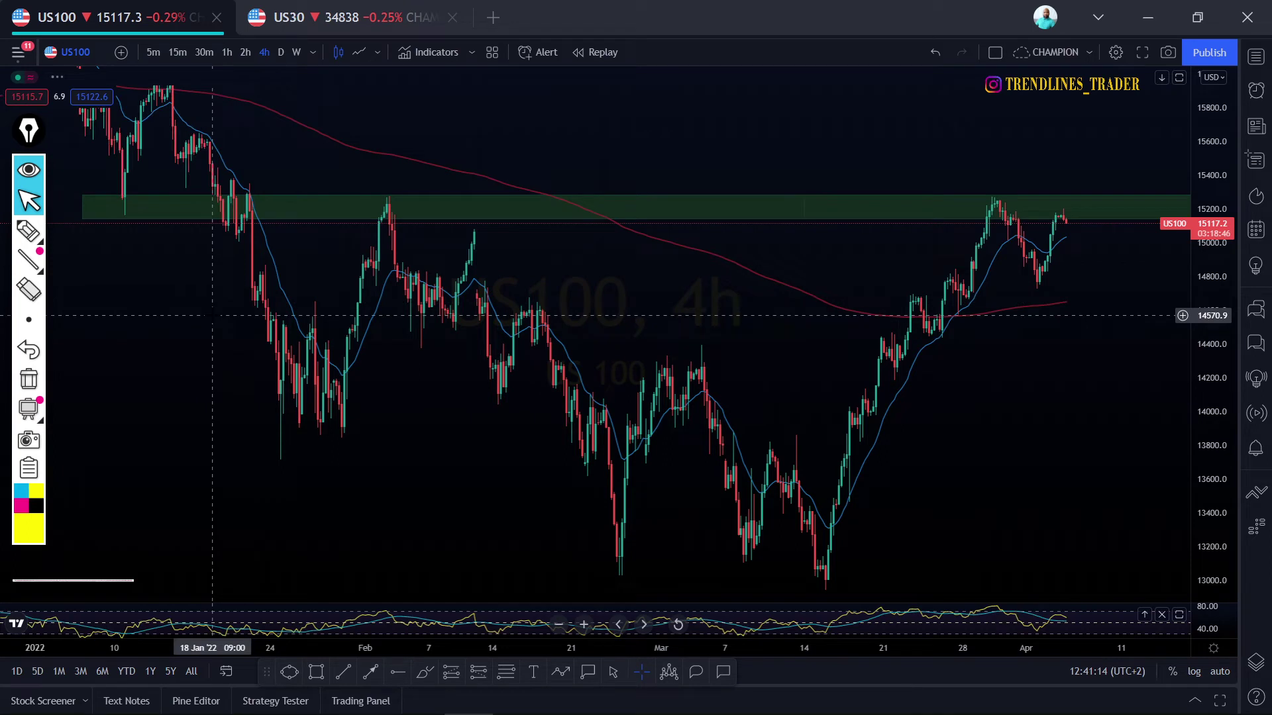
scroll(212, 315, down, 2)
click(29, 230)
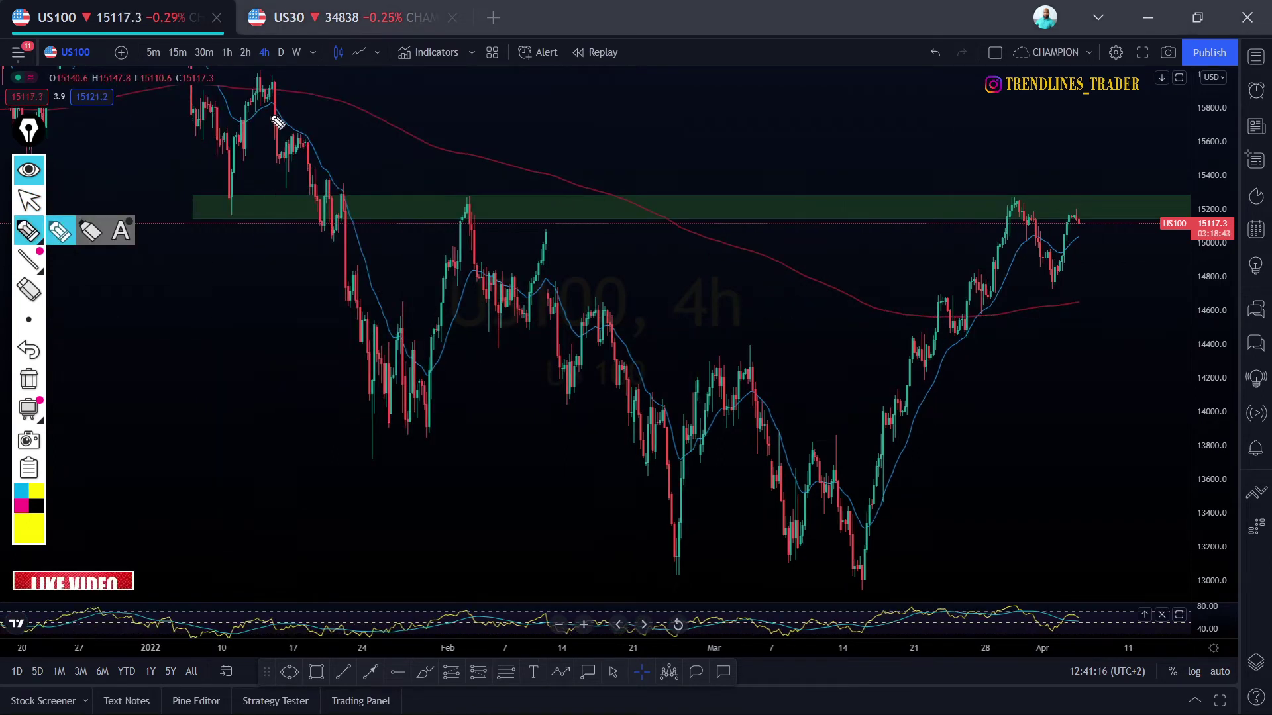
drag(272, 112, 389, 306)
mouse_move(277, 145)
mouse_down()
mouse_move(395, 385)
mouse_move(428, 393)
mouse_up()
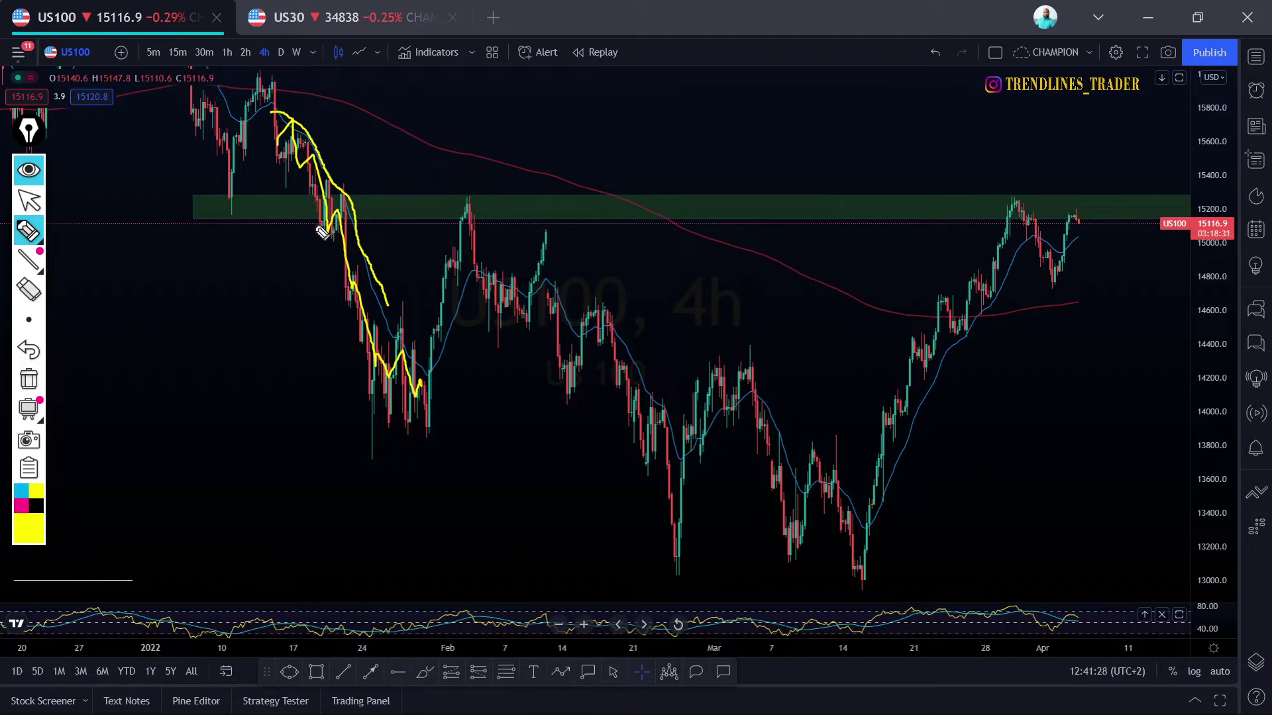
click(38, 388)
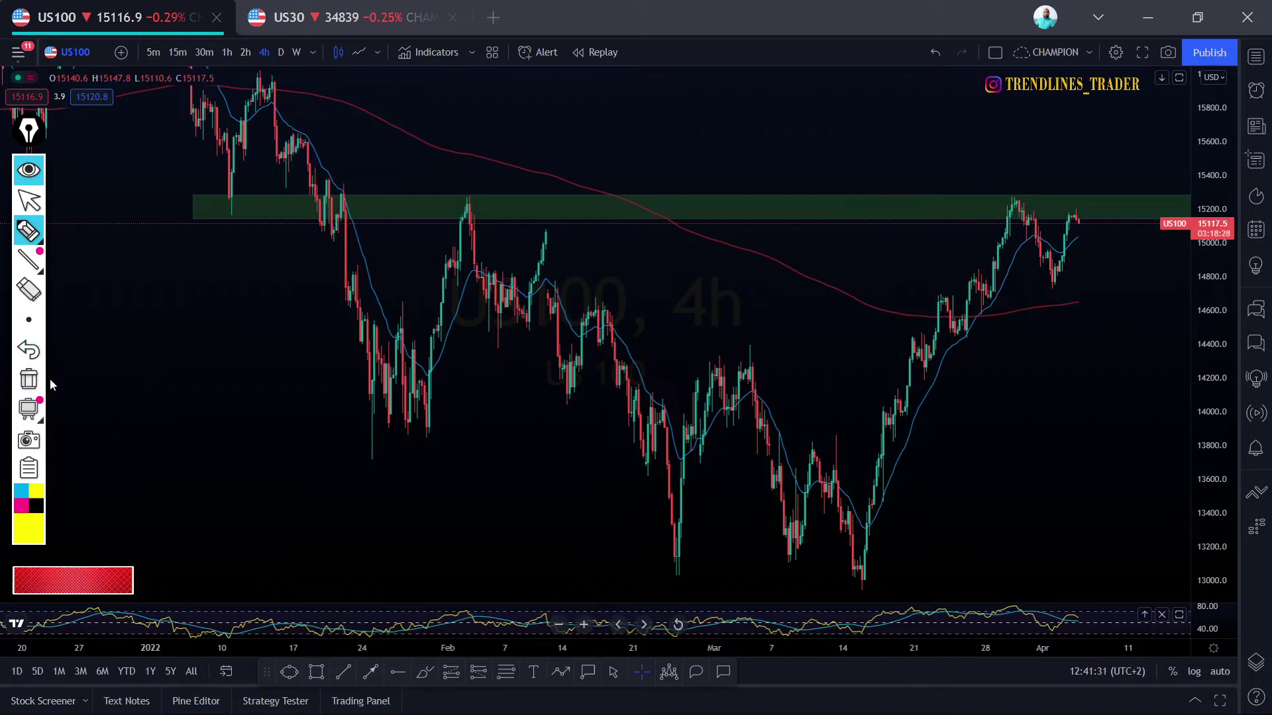
Trace the red moving average and sketch a price path from late March rising through the green zone, and clear both
click(38, 207)
scroll(446, 430, up, 2)
scroll(510, 428, up, 3)
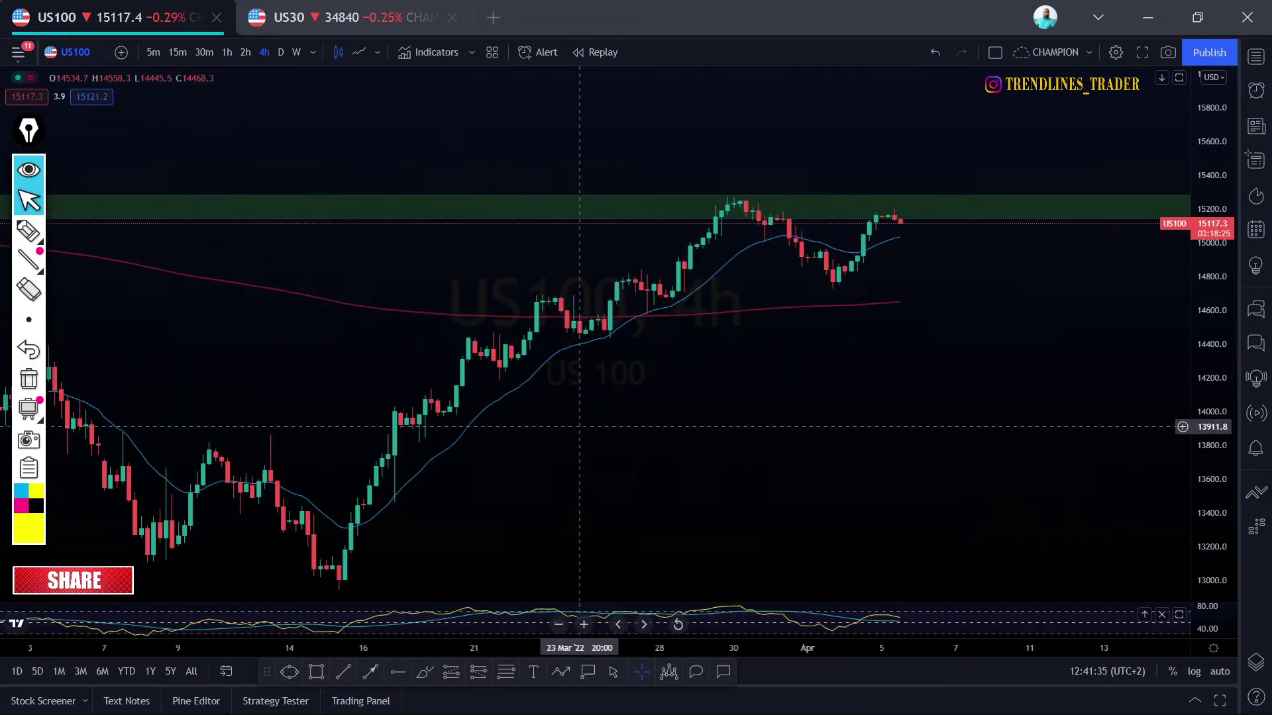
drag(580, 427, 689, 392)
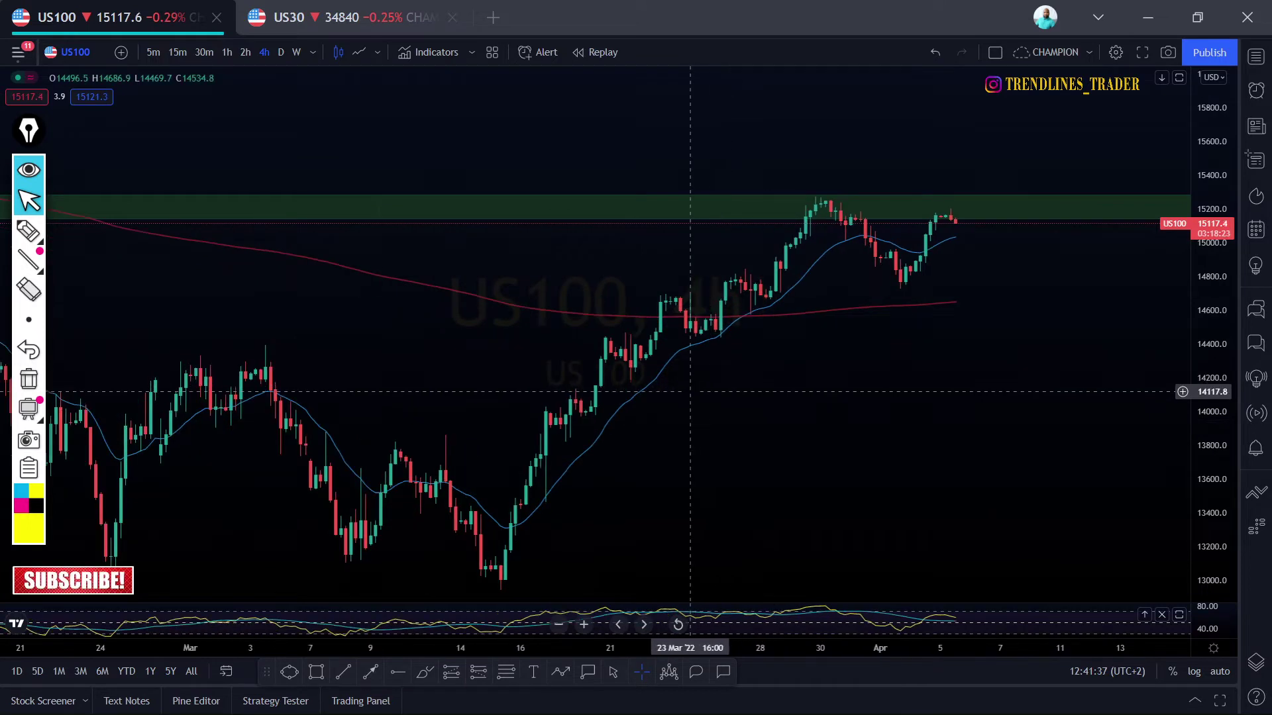
click(35, 238)
mouse_move(154, 232)
mouse_down()
mouse_move(634, 310)
mouse_move(978, 300)
mouse_up()
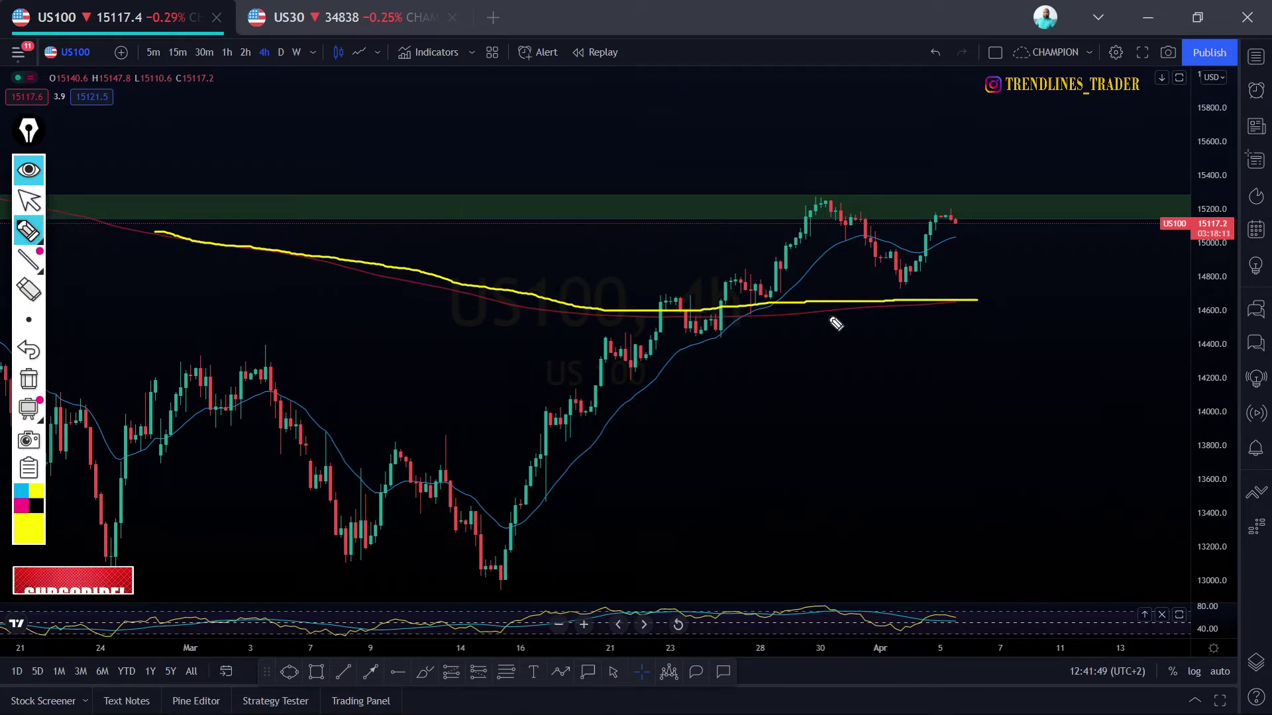
mouse_move(761, 304)
mouse_down()
mouse_move(854, 214)
mouse_move(919, 252)
mouse_move(968, 226)
mouse_move(1116, 128)
mouse_move(1154, 79)
mouse_up()
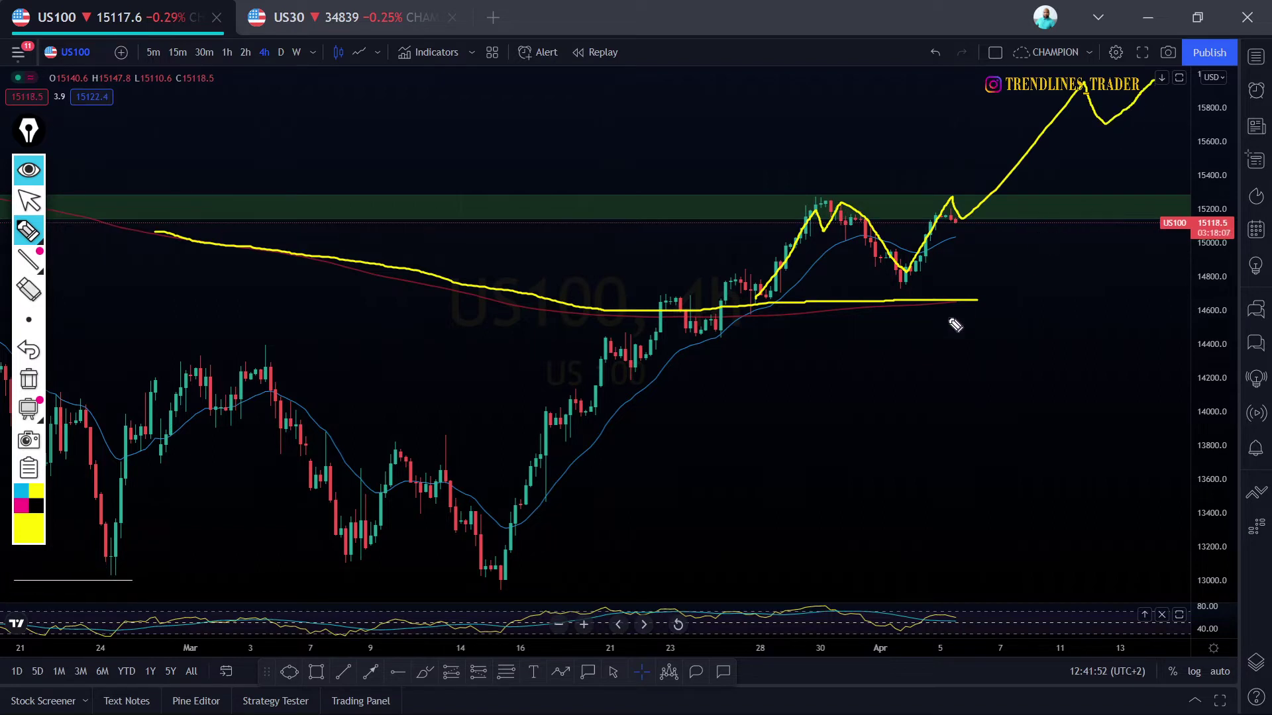
click(29, 200)
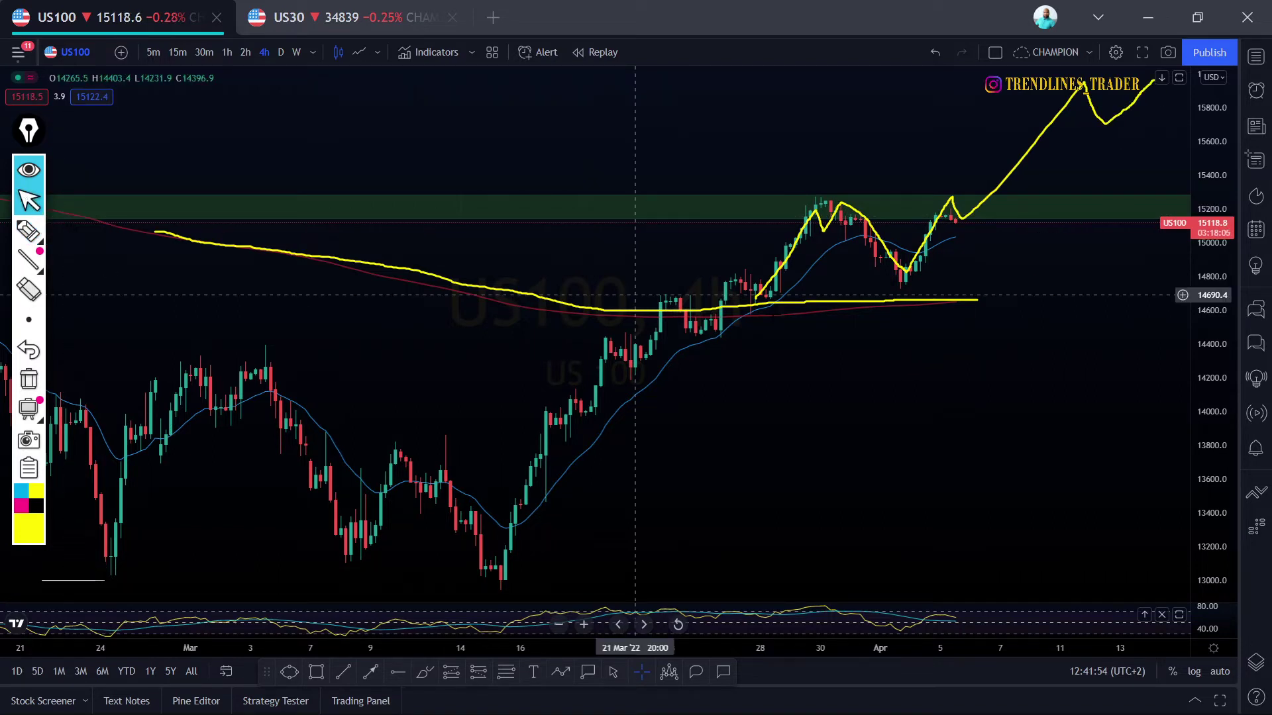
click(29, 380)
Trace the red moving average from November to March and January's break, retest and decline below it, and clear the strokes
drag(1215, 285, 1215, 346)
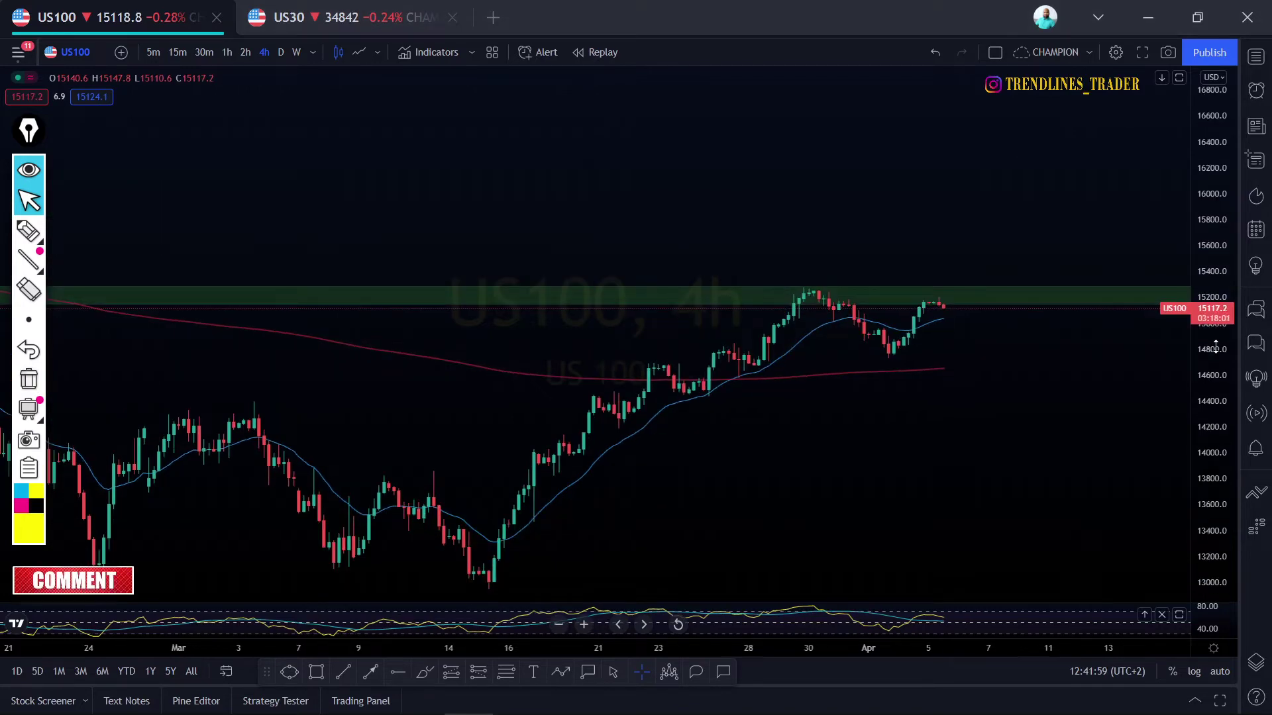
scroll(1039, 391, down, 5)
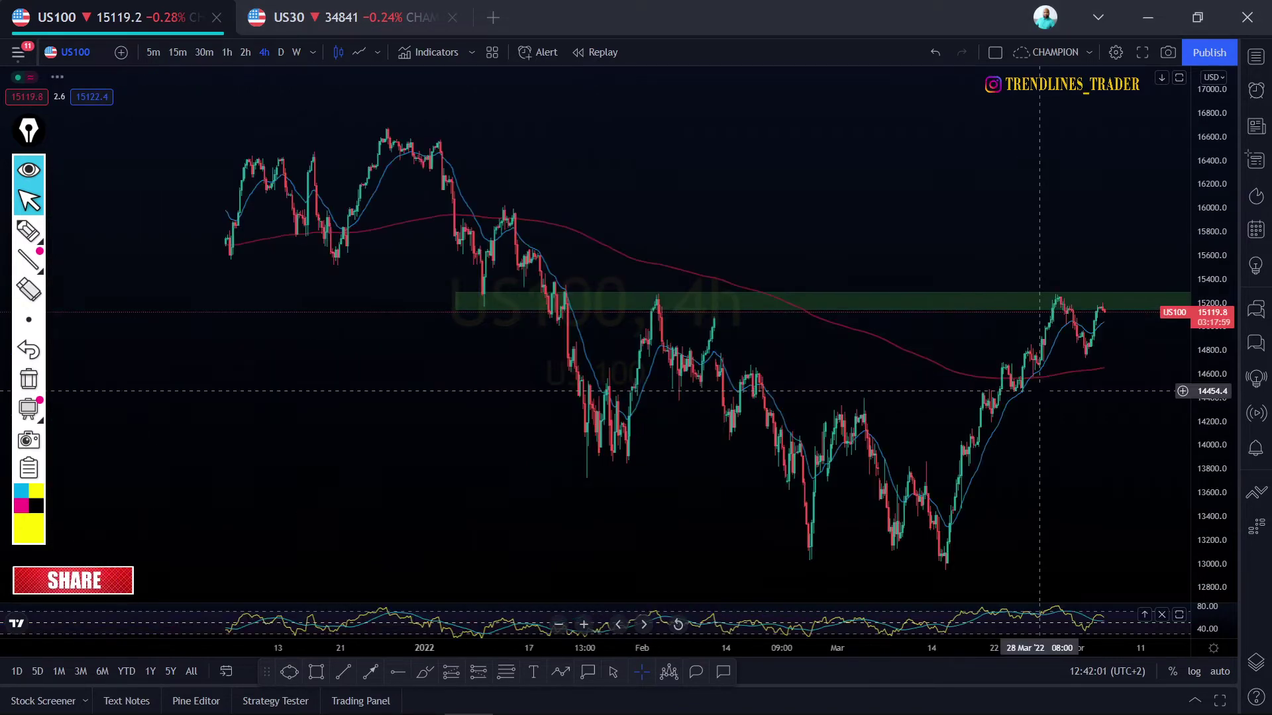
mouse_move(16, 240)
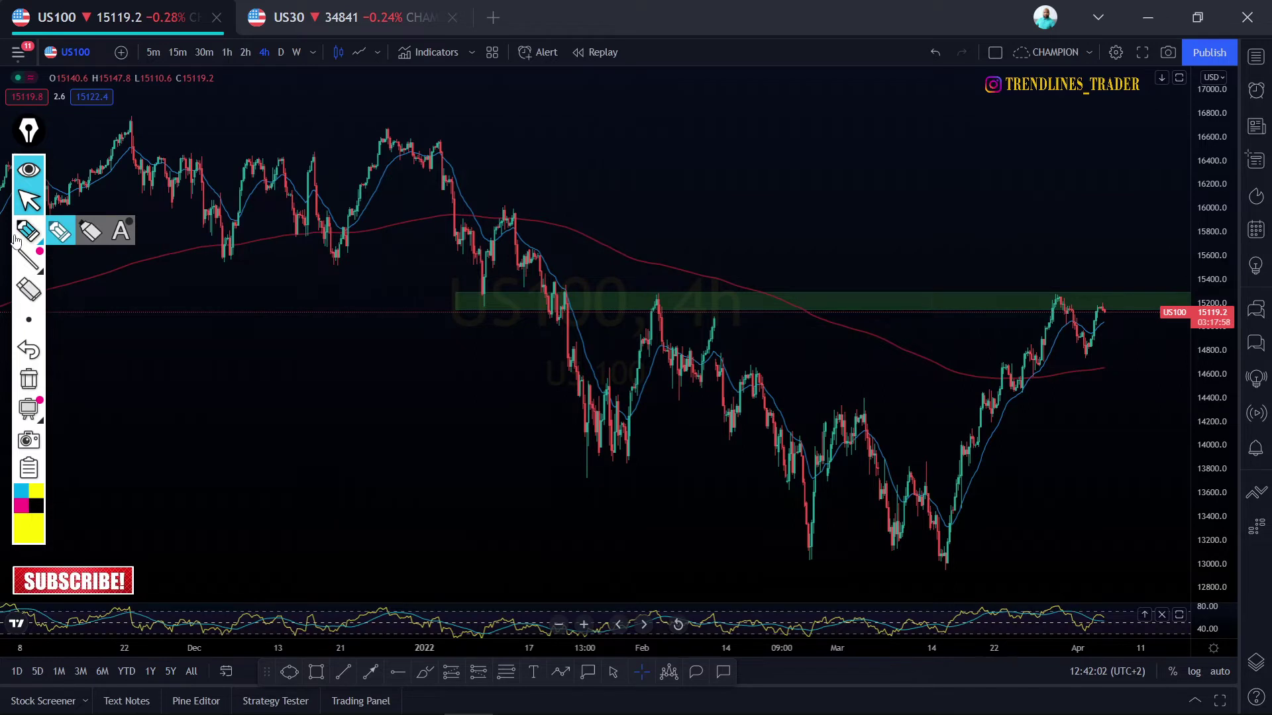
click(60, 231)
drag(123, 271, 849, 307)
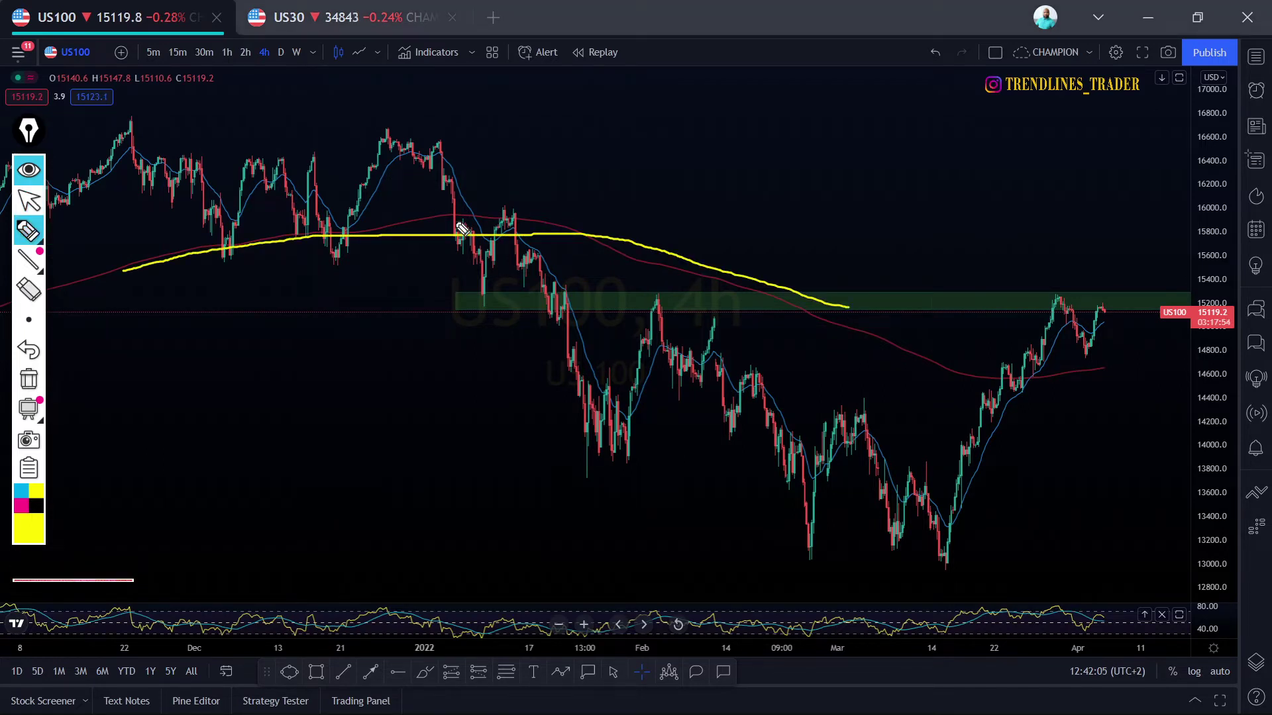
drag(455, 218, 535, 257)
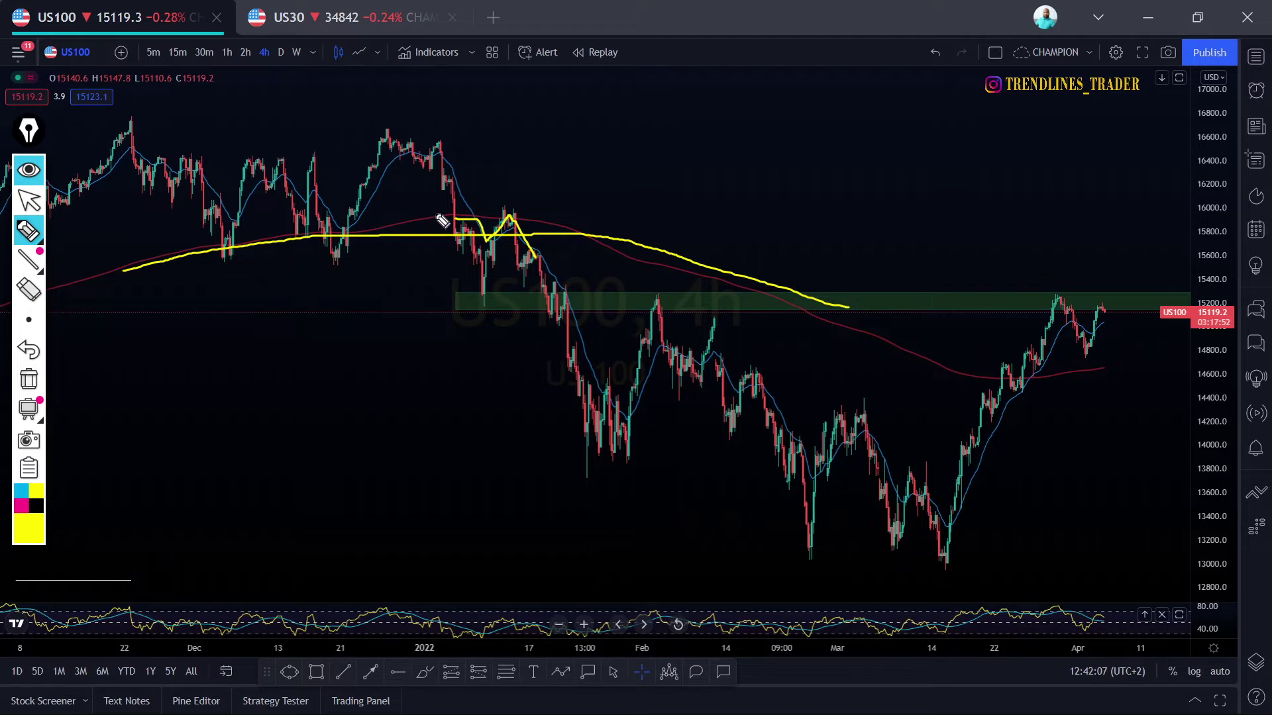
mouse_move(443, 221)
mouse_down()
mouse_move(536, 269)
mouse_move(622, 429)
mouse_move(638, 423)
mouse_up()
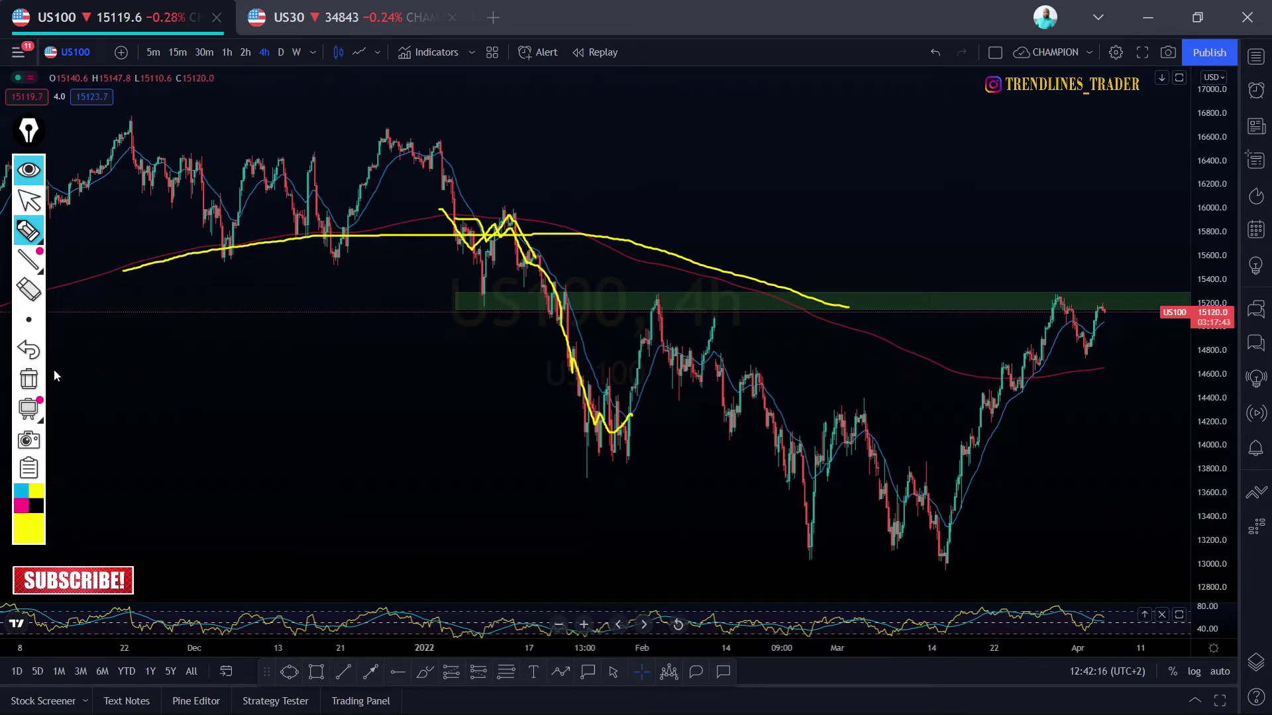
click(28, 379)
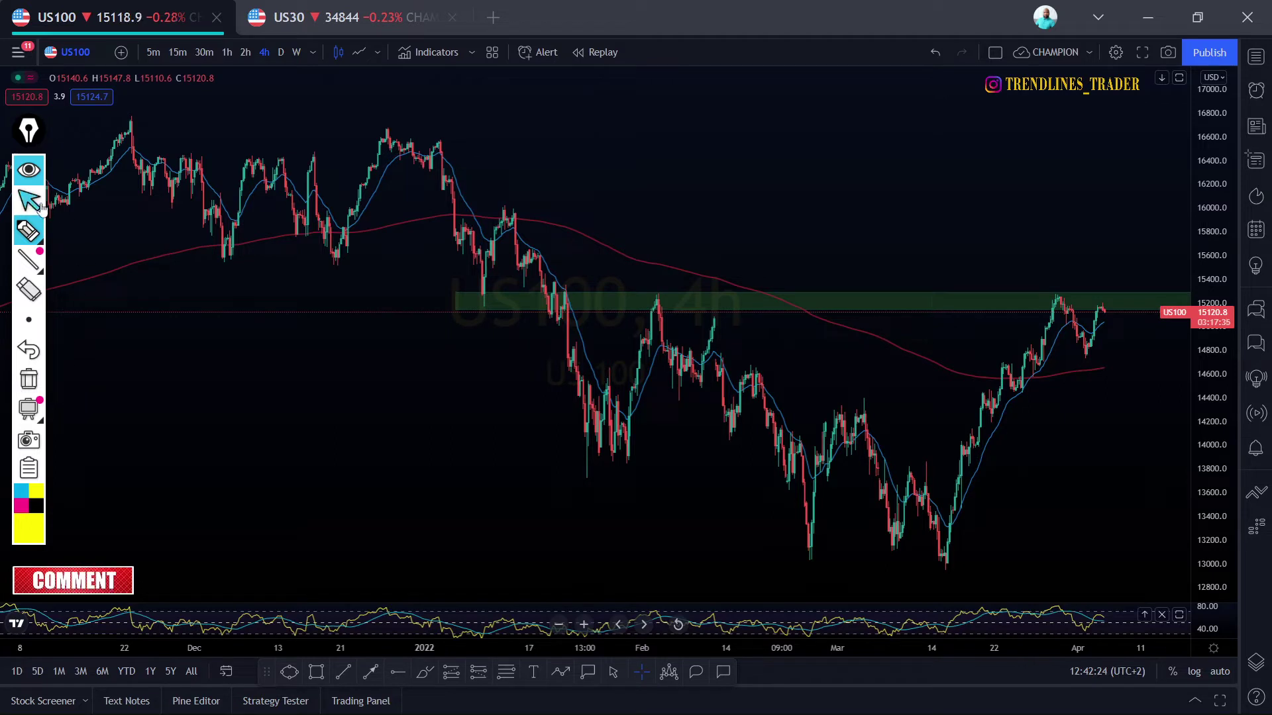
Trace the mid-to-late January zigzag price decline from below the red moving average through the green zone
mouse_move(29, 232)
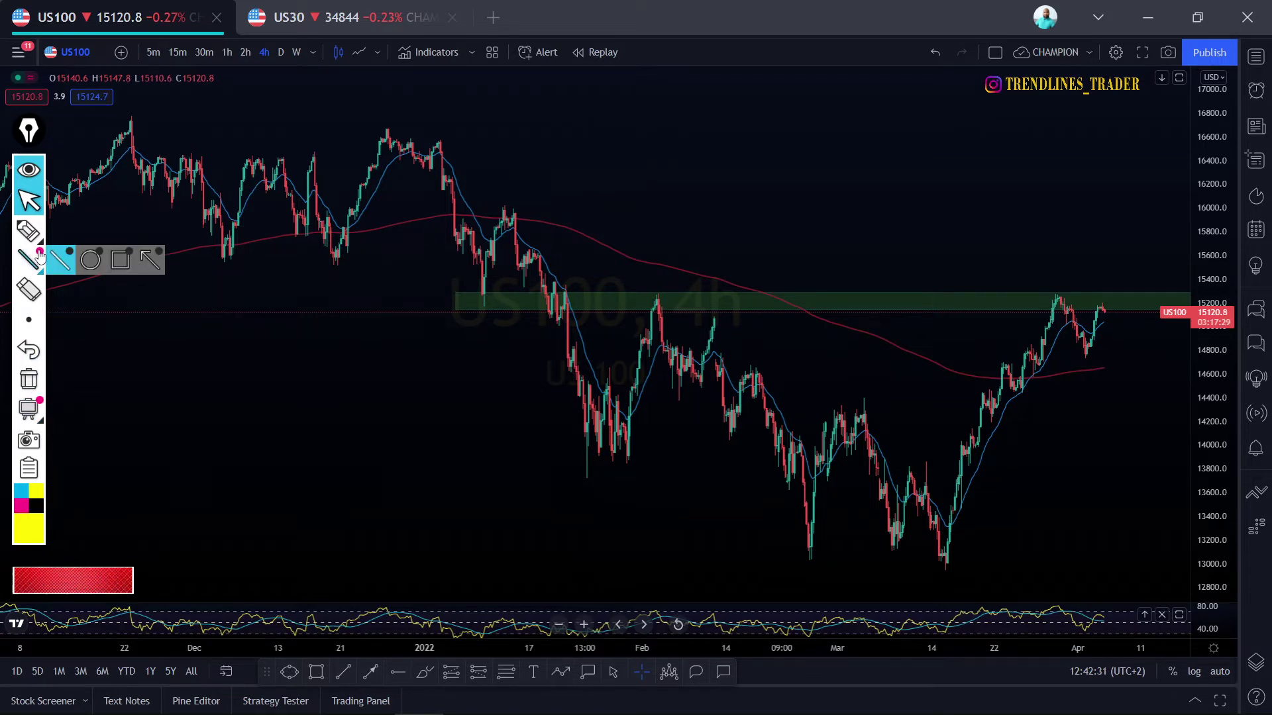
click(33, 237)
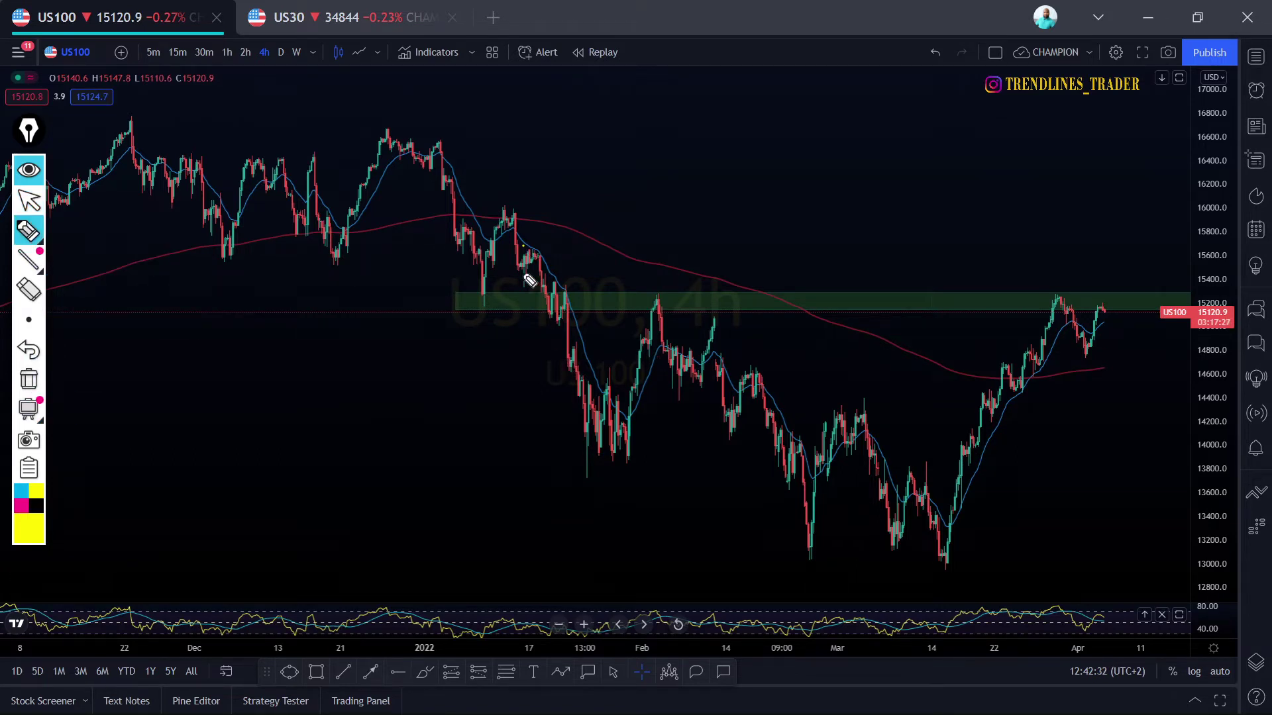
mouse_move(523, 247)
mouse_down()
mouse_move(583, 353)
mouse_move(599, 419)
mouse_up()
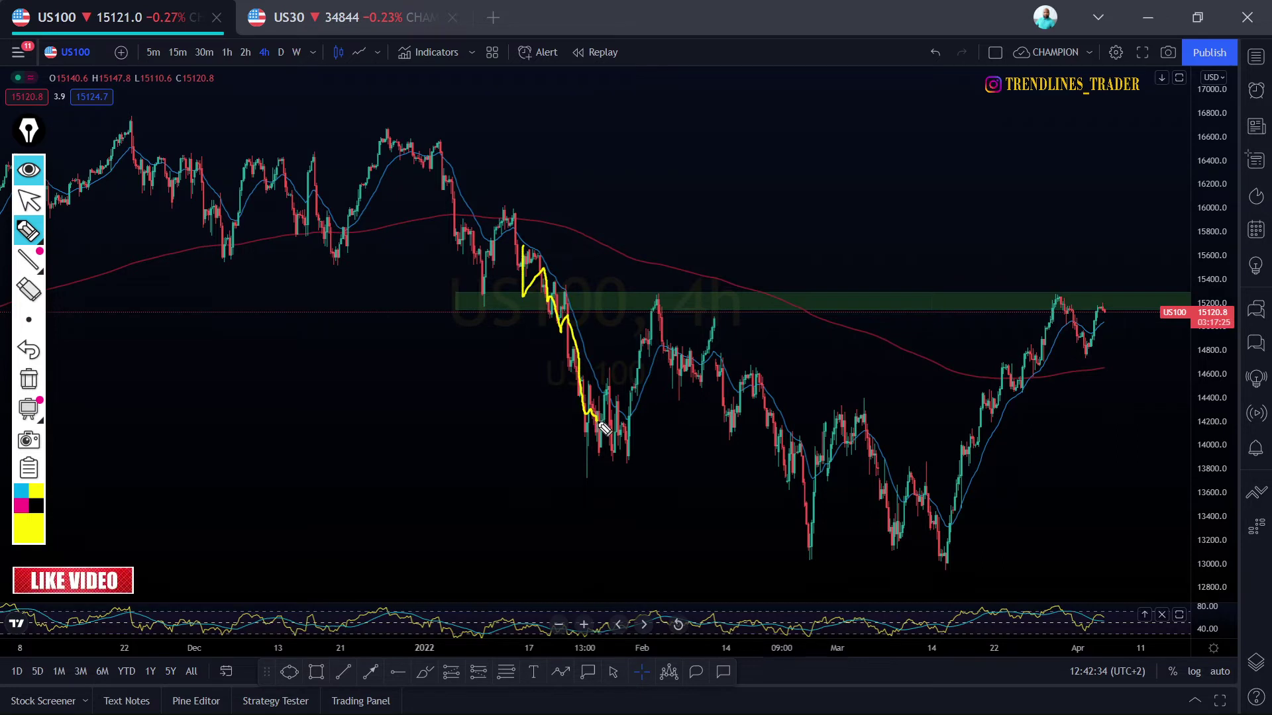
Trace the late-March price rise from below the red moving average into the green zone, and clear all strokes
drag(973, 442, 1073, 303)
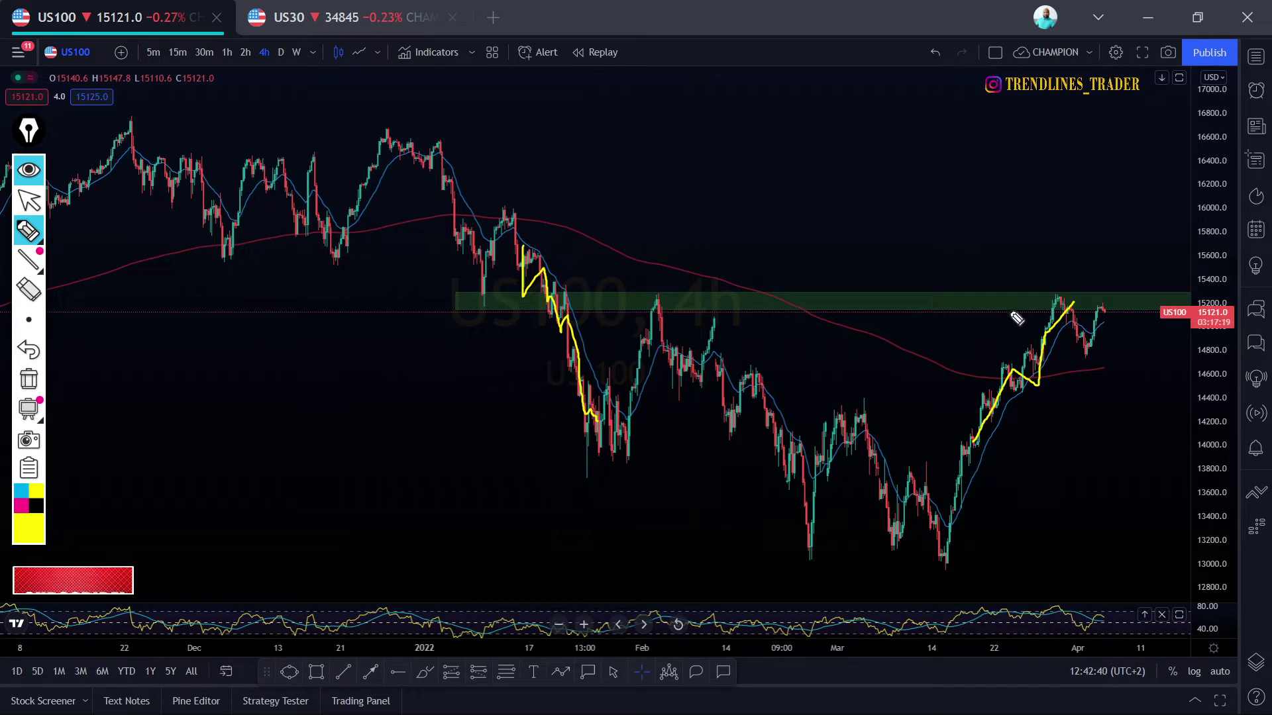
click(38, 376)
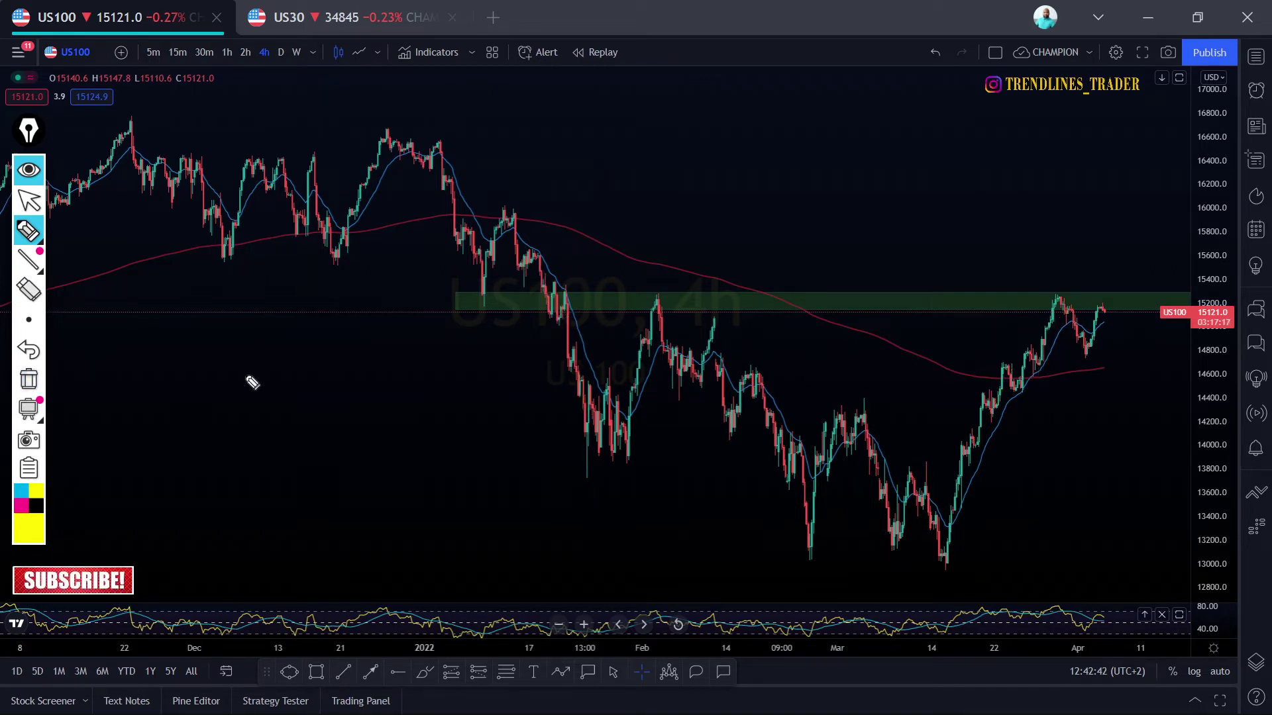
Trace the red moving average with price's January decline and its late-March to April rebound upward, and clear the strokes
mouse_move(409, 224)
mouse_down()
mouse_move(493, 213)
mouse_move(685, 270)
mouse_up()
mouse_move(493, 250)
mouse_down()
mouse_move(530, 271)
mouse_move(606, 430)
mouse_up()
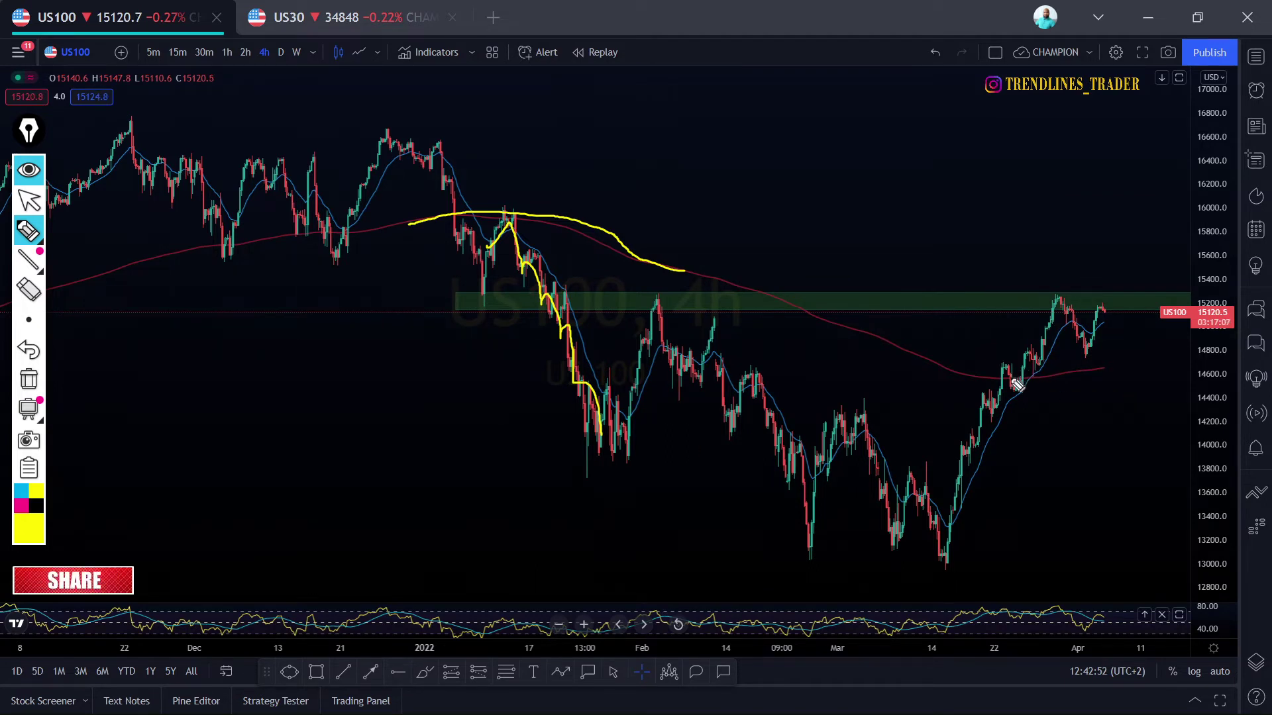
drag(991, 378, 1105, 366)
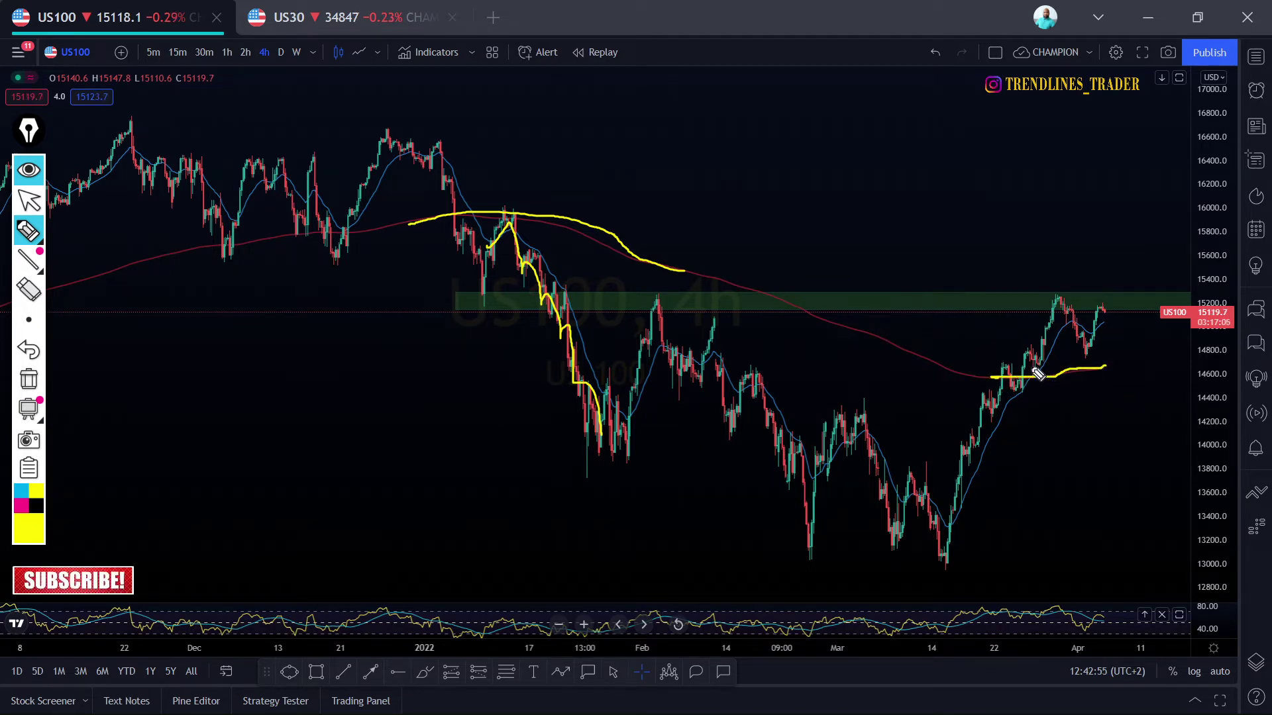
mouse_move(1017, 365)
mouse_down()
mouse_move(1075, 291)
mouse_move(1101, 356)
mouse_up()
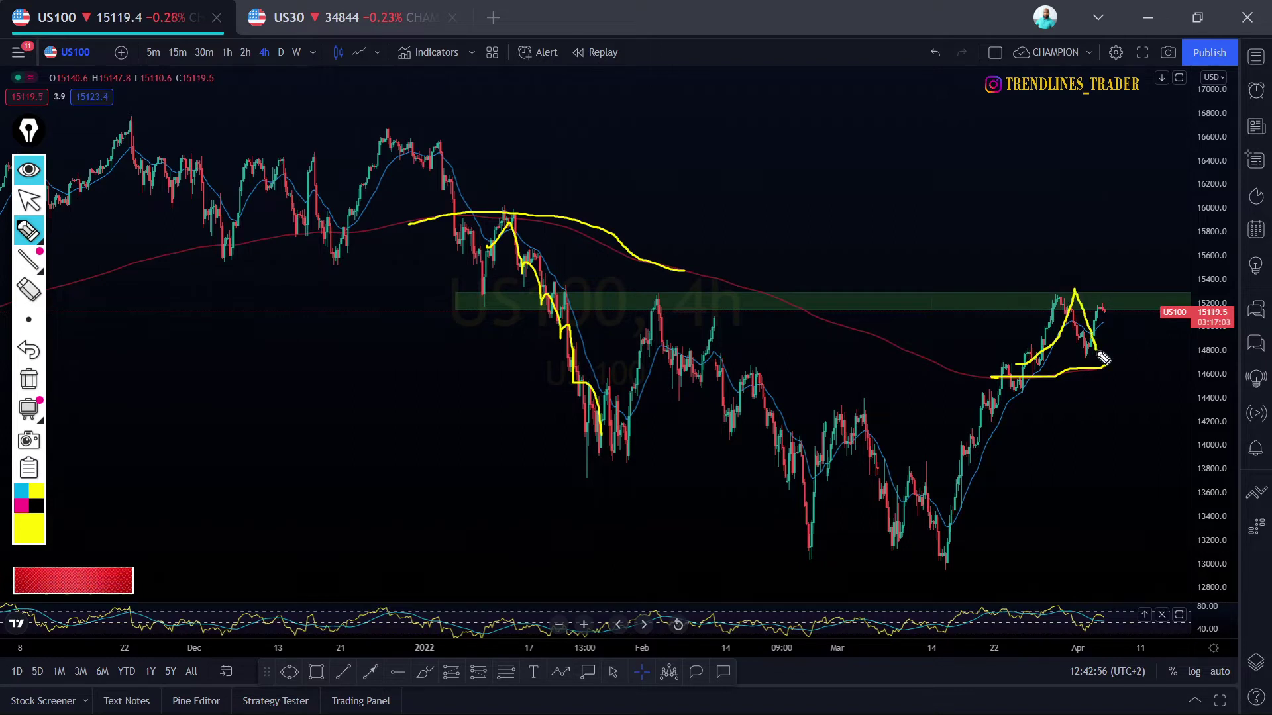
mouse_move(1003, 371)
mouse_down()
mouse_move(1068, 330)
mouse_move(1097, 361)
mouse_move(1137, 200)
mouse_move(1155, 232)
mouse_up()
click(28, 379)
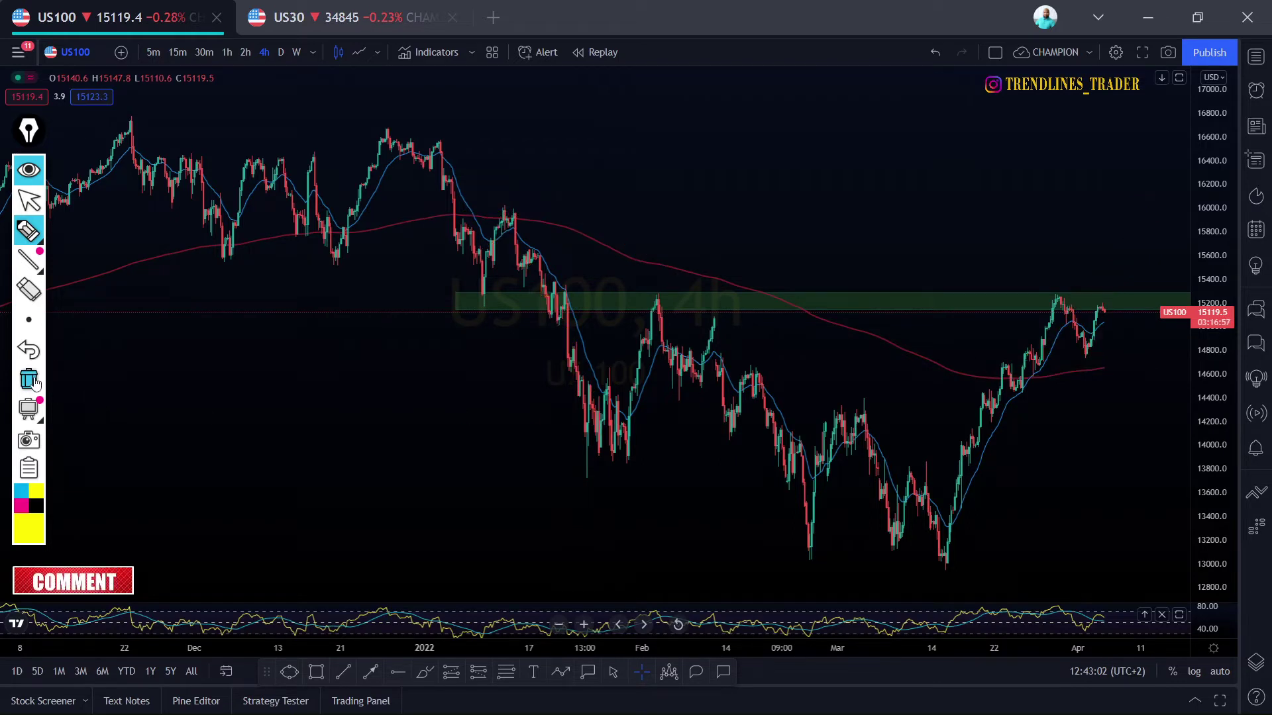
Underline the mid-February price low with a short stroke and clear it
drag(762, 431, 729, 429)
click(29, 200)
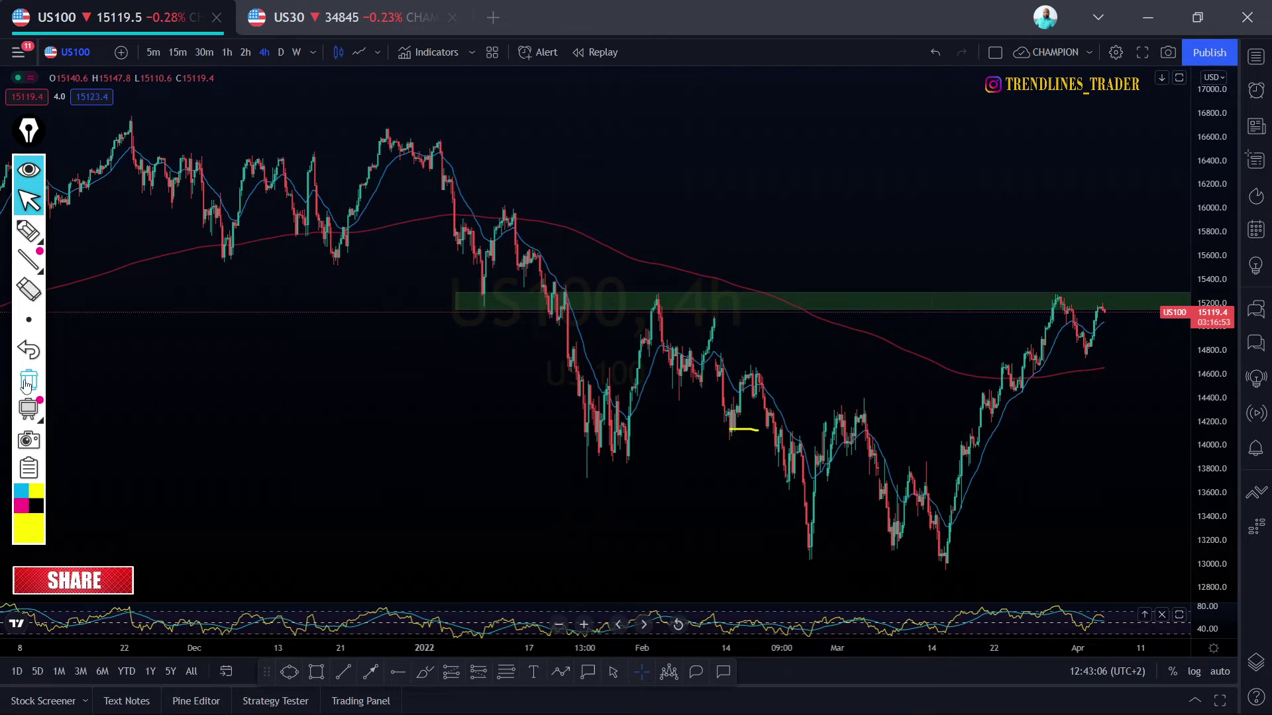
click(27, 384)
Outline the green zone's edges around the late-March and early-April highs, and trace the resistance through it from mid-January
drag(738, 422, 590, 418)
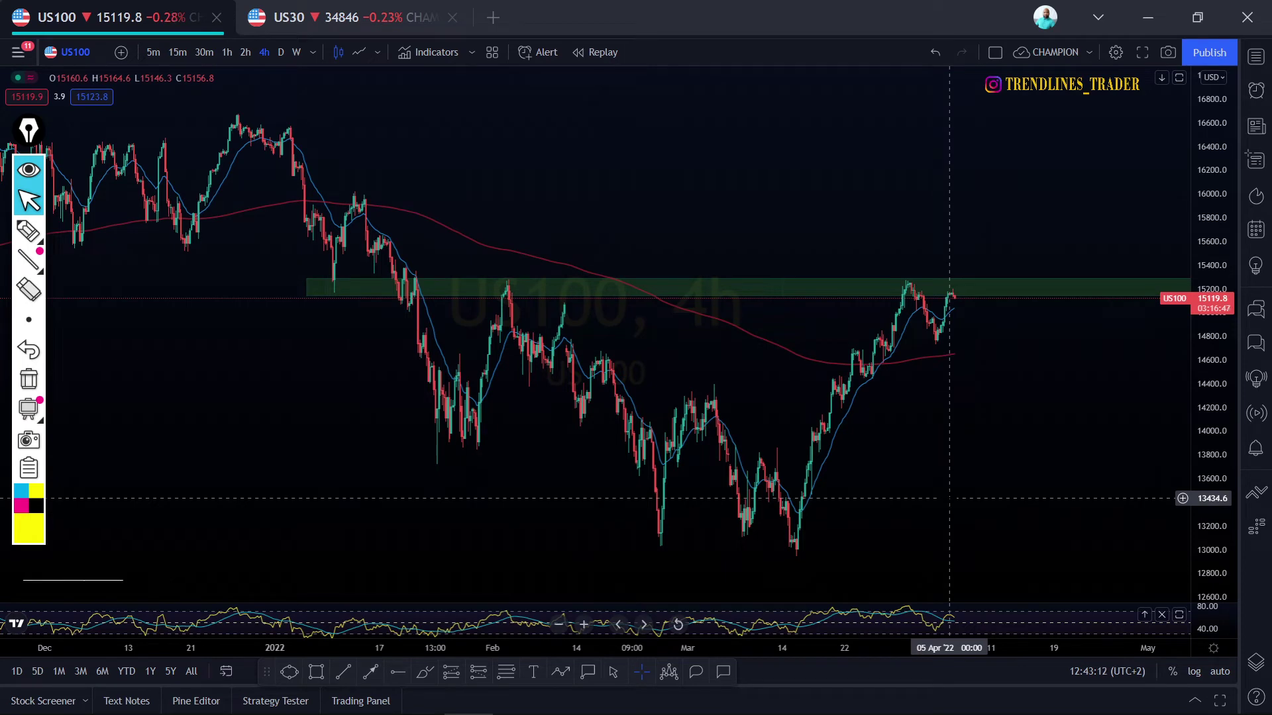
key(ctrl+shift+h)
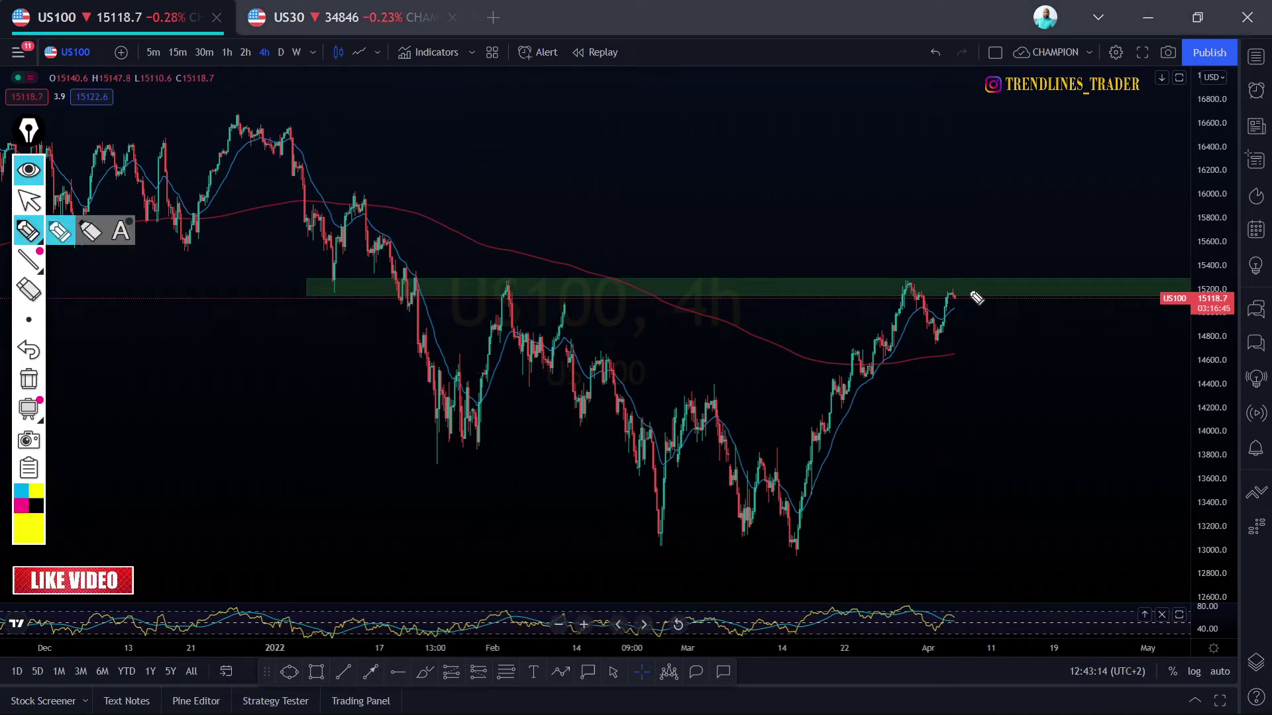
drag(941, 291, 981, 292)
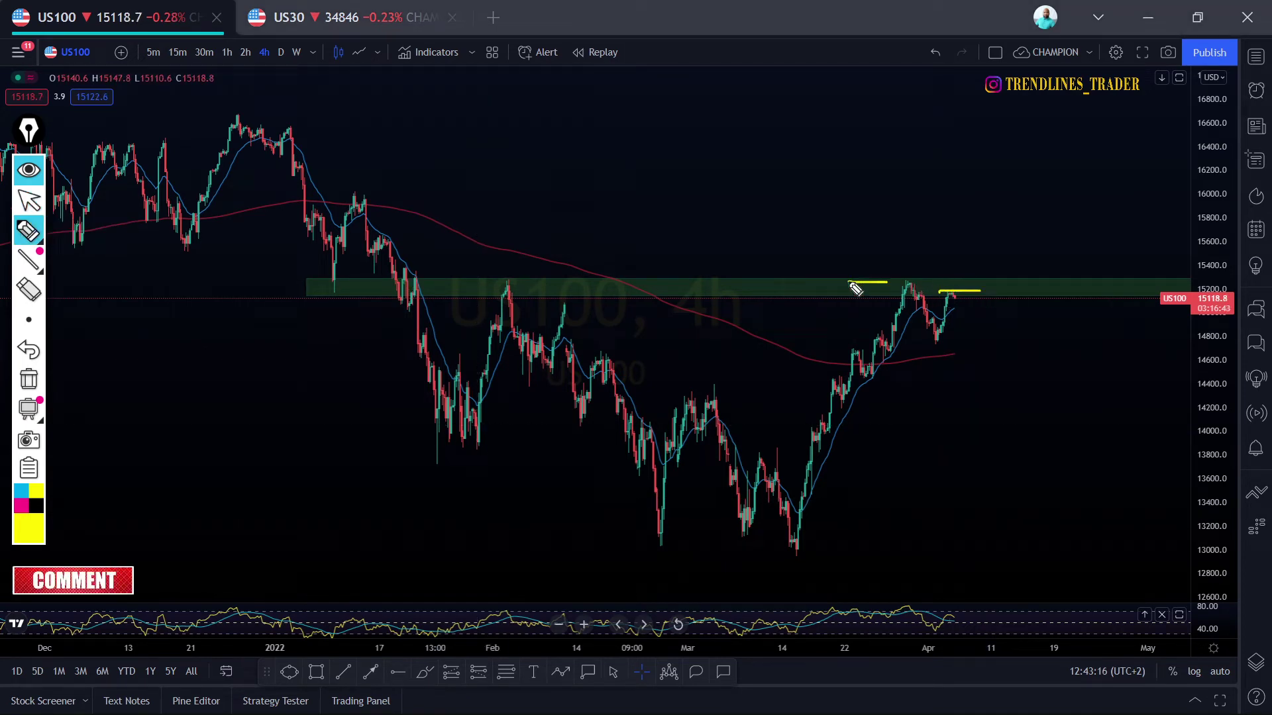
drag(848, 282, 1009, 282)
drag(856, 299, 1018, 298)
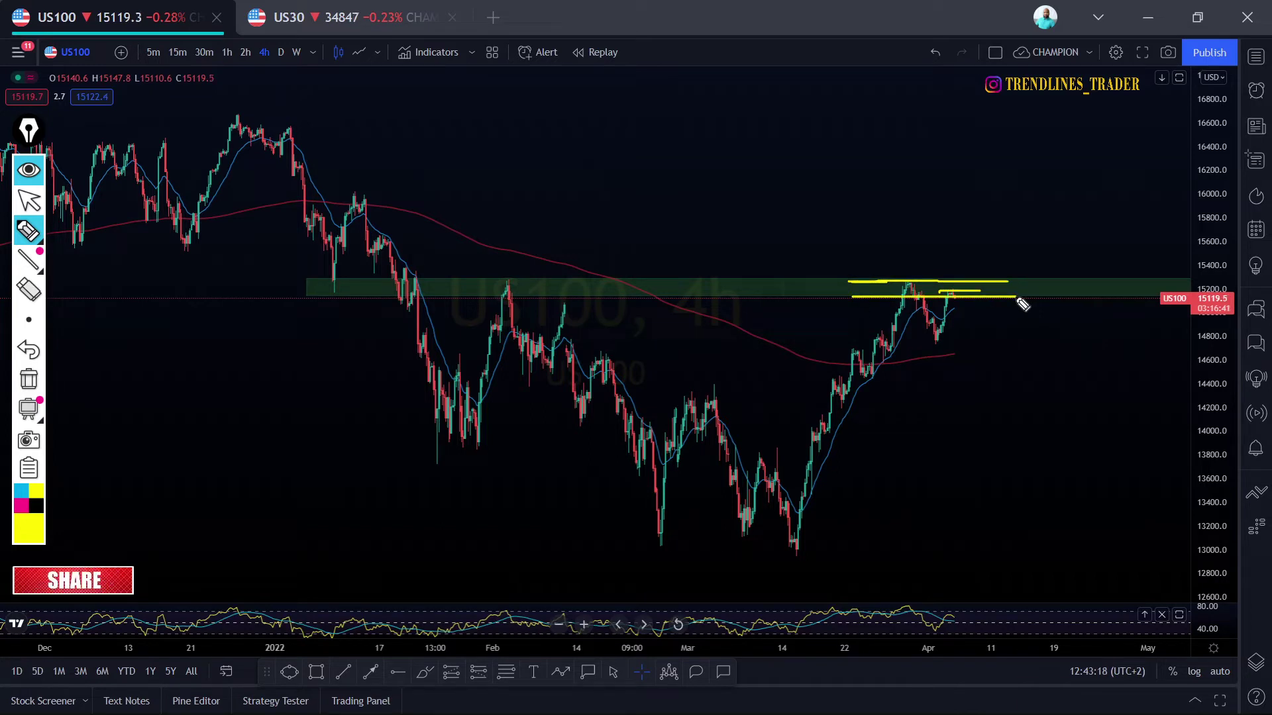
drag(385, 288, 944, 299)
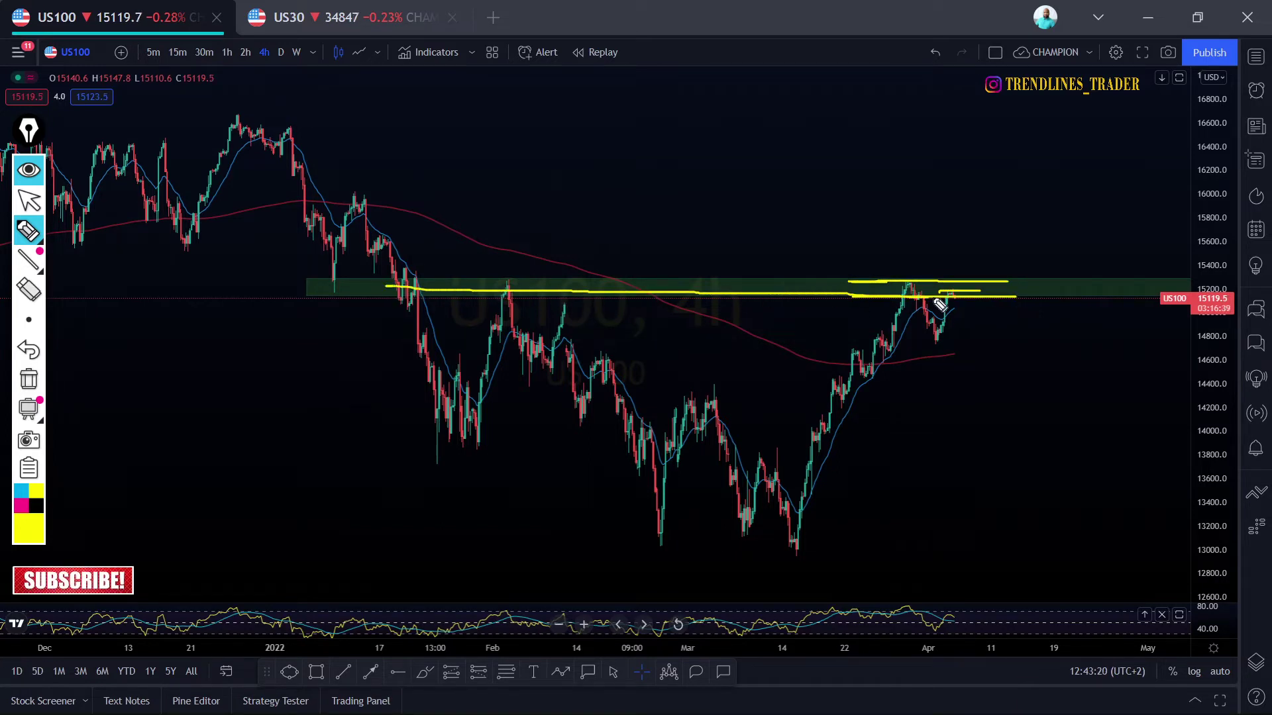
drag(481, 289, 550, 288)
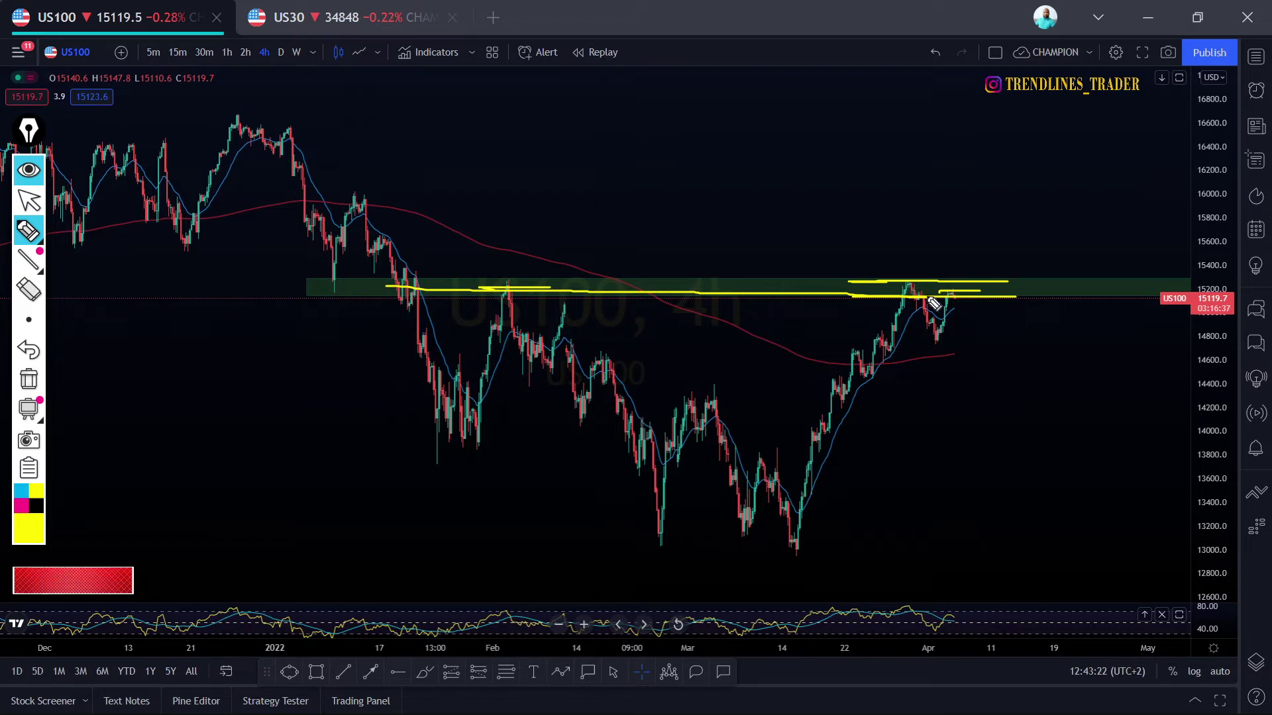
Sketch a bullish zigzag from the green zone to about 16,250 and a bearish one to about 14,150, and clear all strokes
mouse_move(955, 296)
mouse_down()
mouse_move(969, 302)
mouse_move(1001, 246)
mouse_move(1044, 218)
mouse_move(1048, 165)
mouse_move(1038, 175)
mouse_move(1060, 180)
mouse_up()
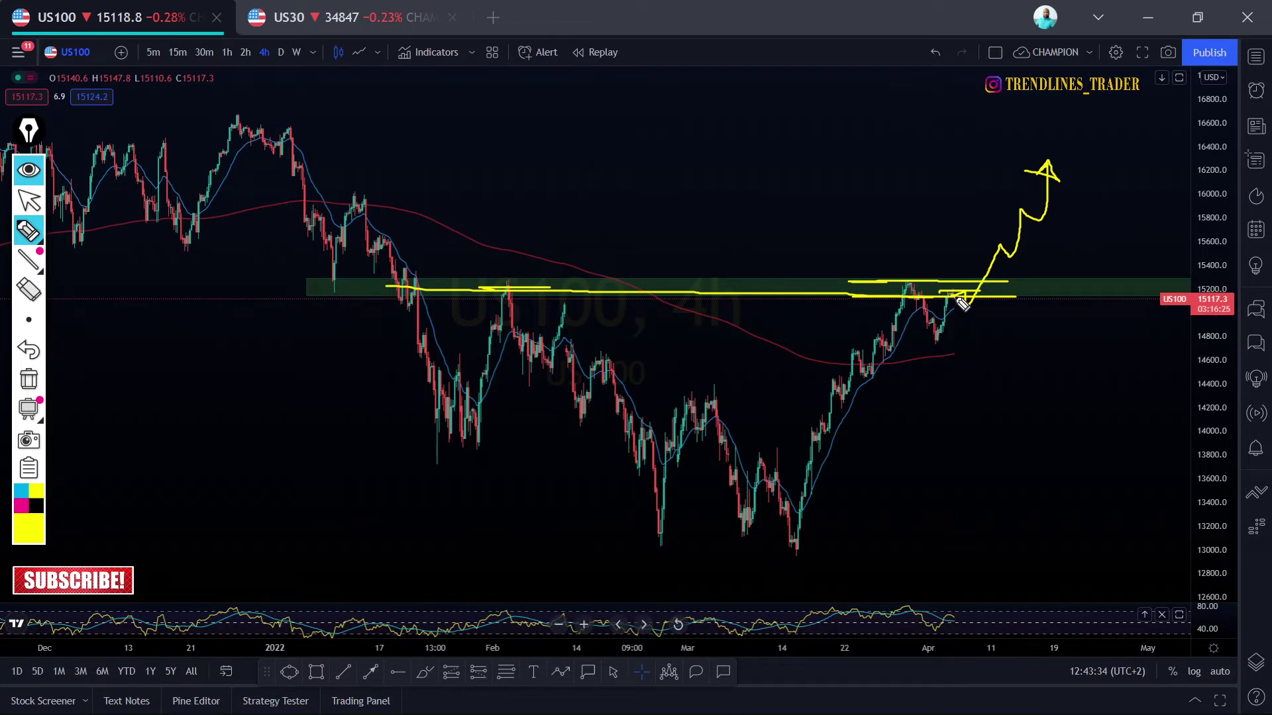
drag(963, 303, 1012, 416)
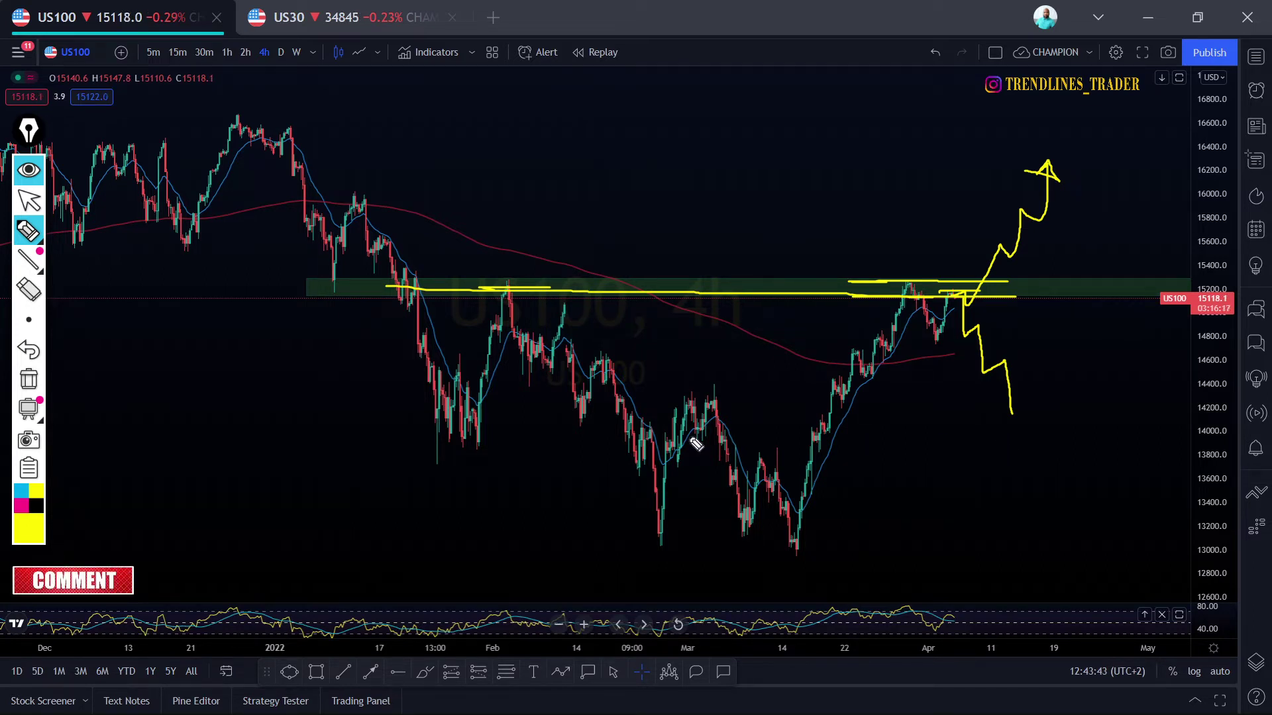
click(28, 379)
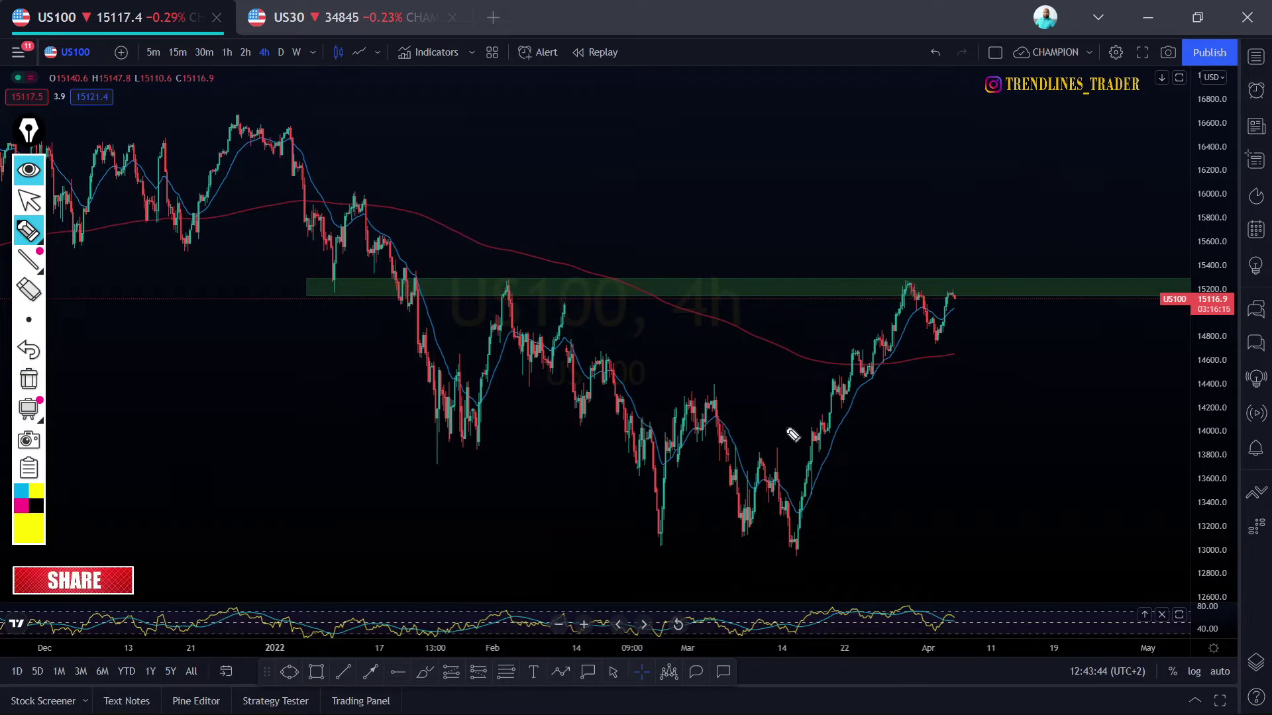
Draw a rising trend line beneath the lows from about 18 March to 15 April 2022, and place a copy just below it
click(28, 200)
scroll(658, 437, up, 5)
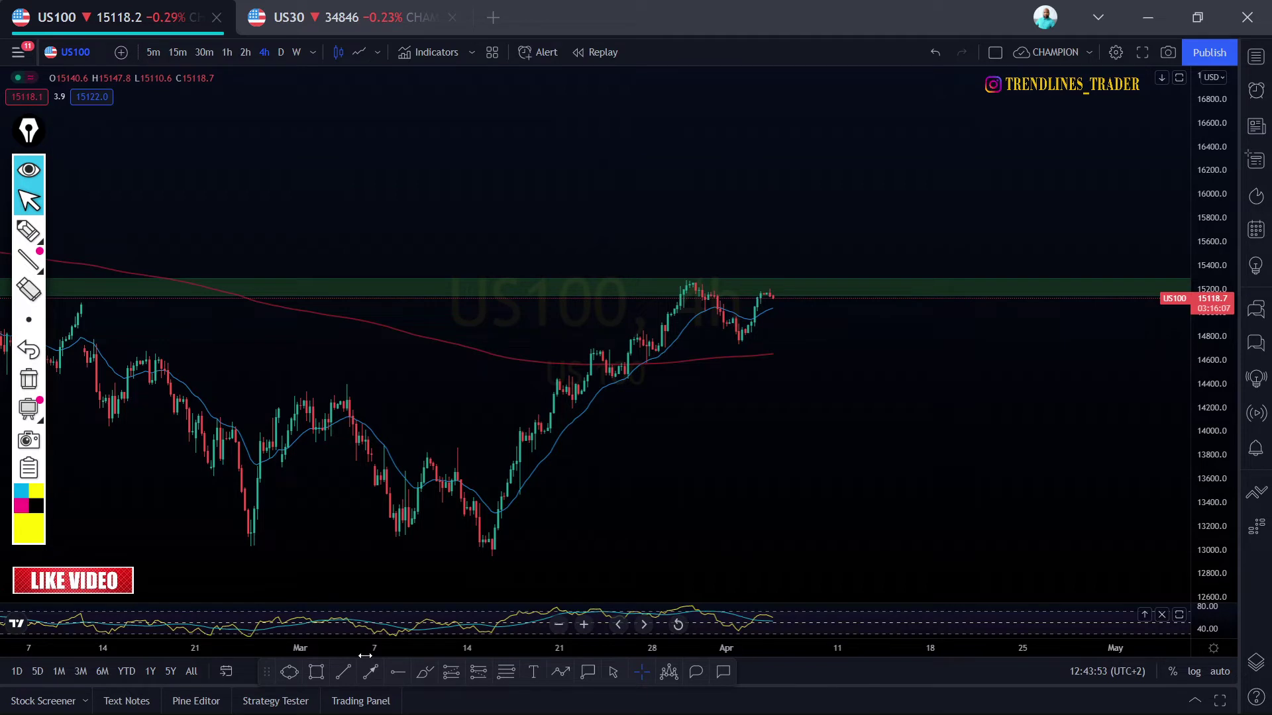
click(342, 671)
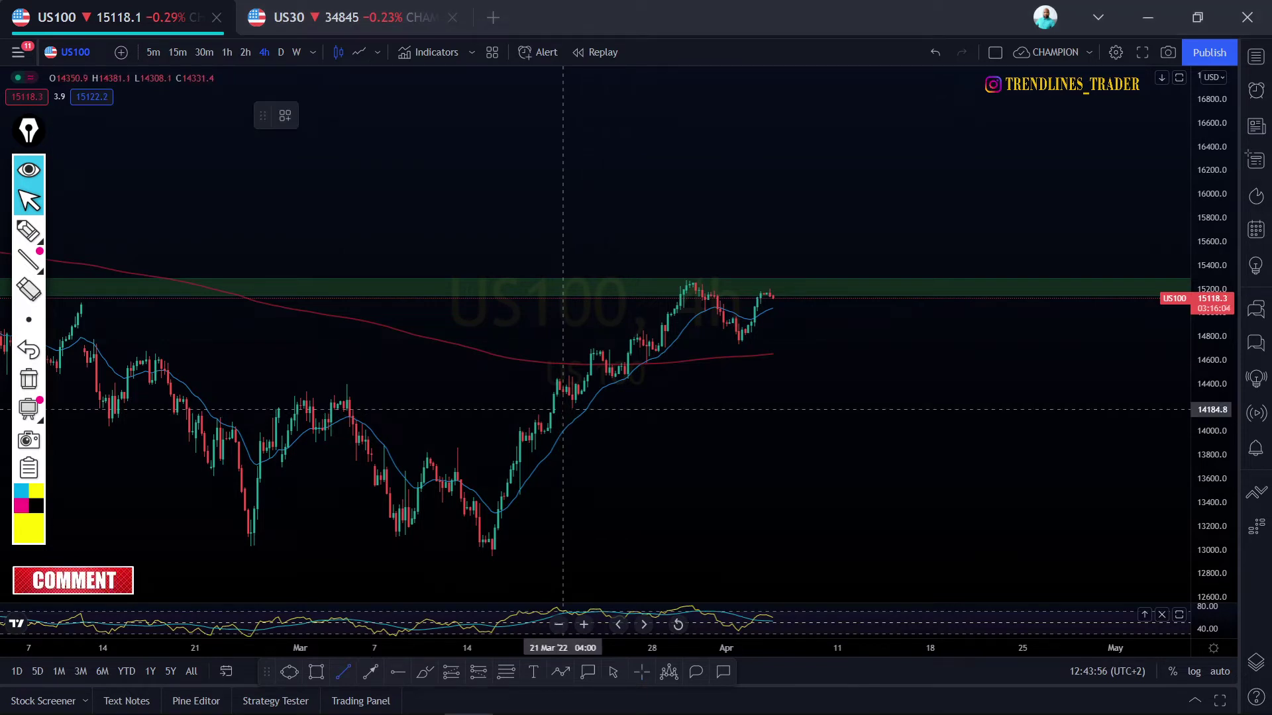
click(563, 409)
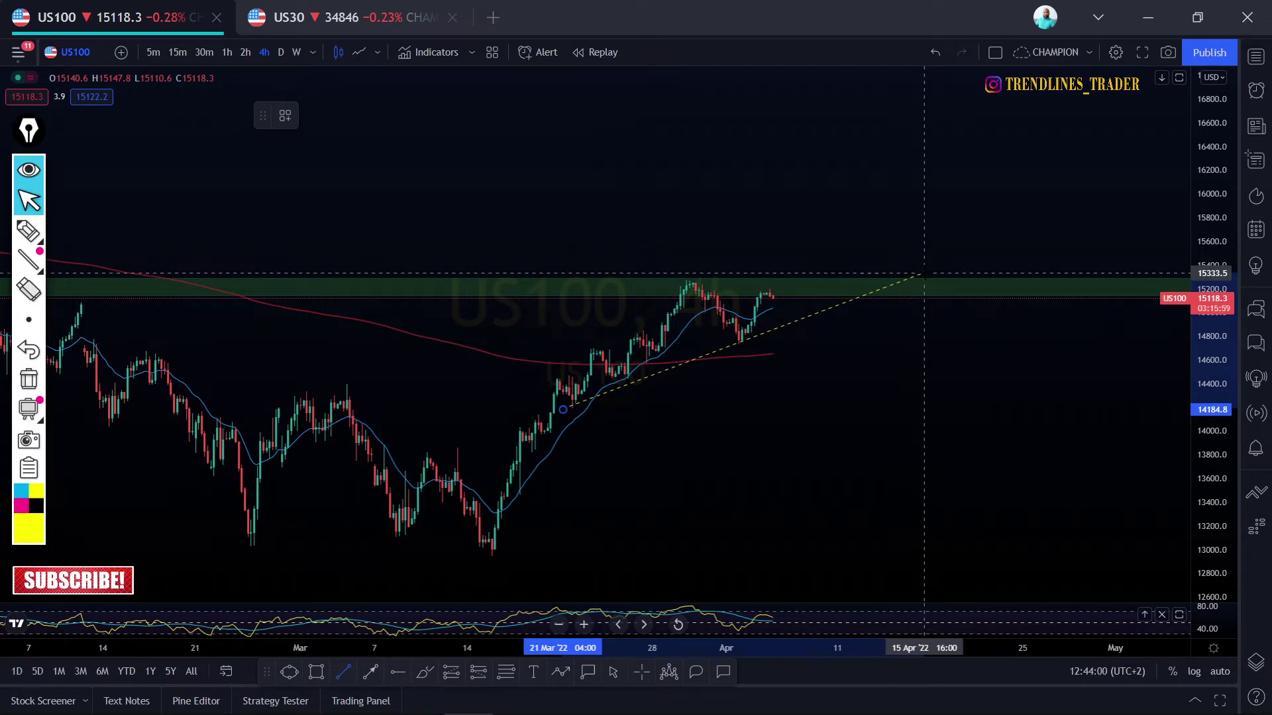
click(924, 272)
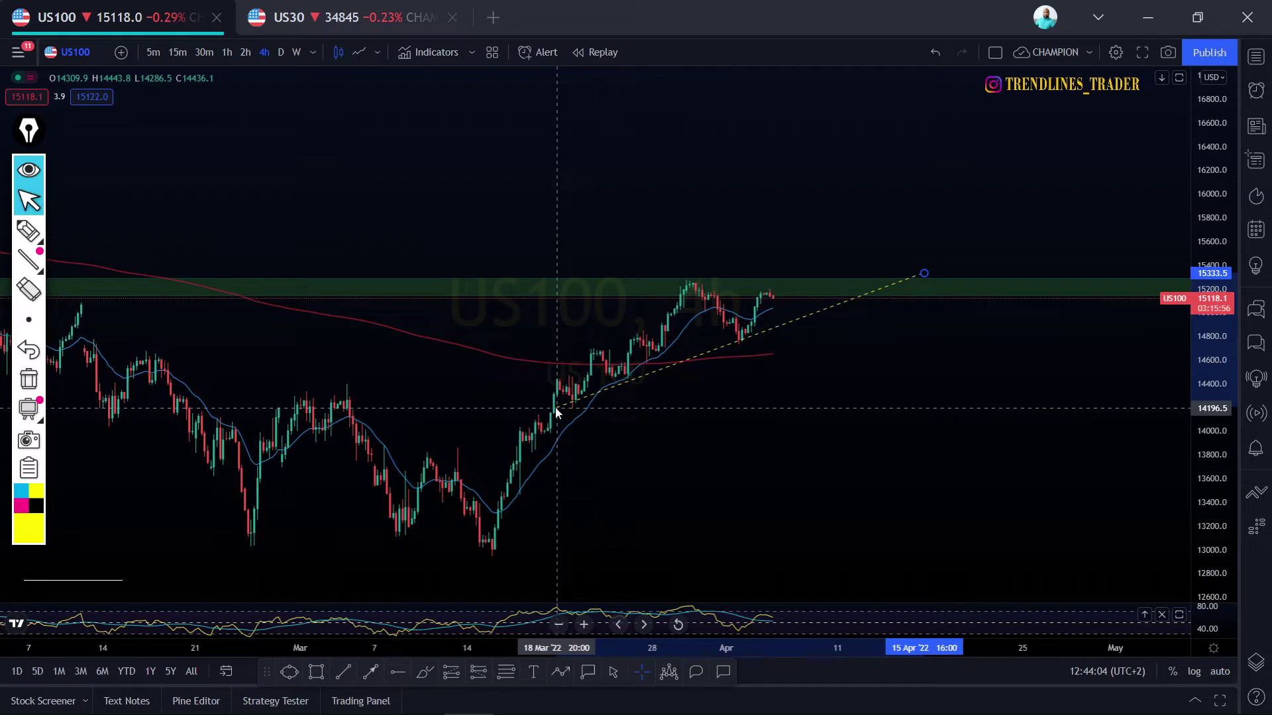
drag(556, 412, 557, 384)
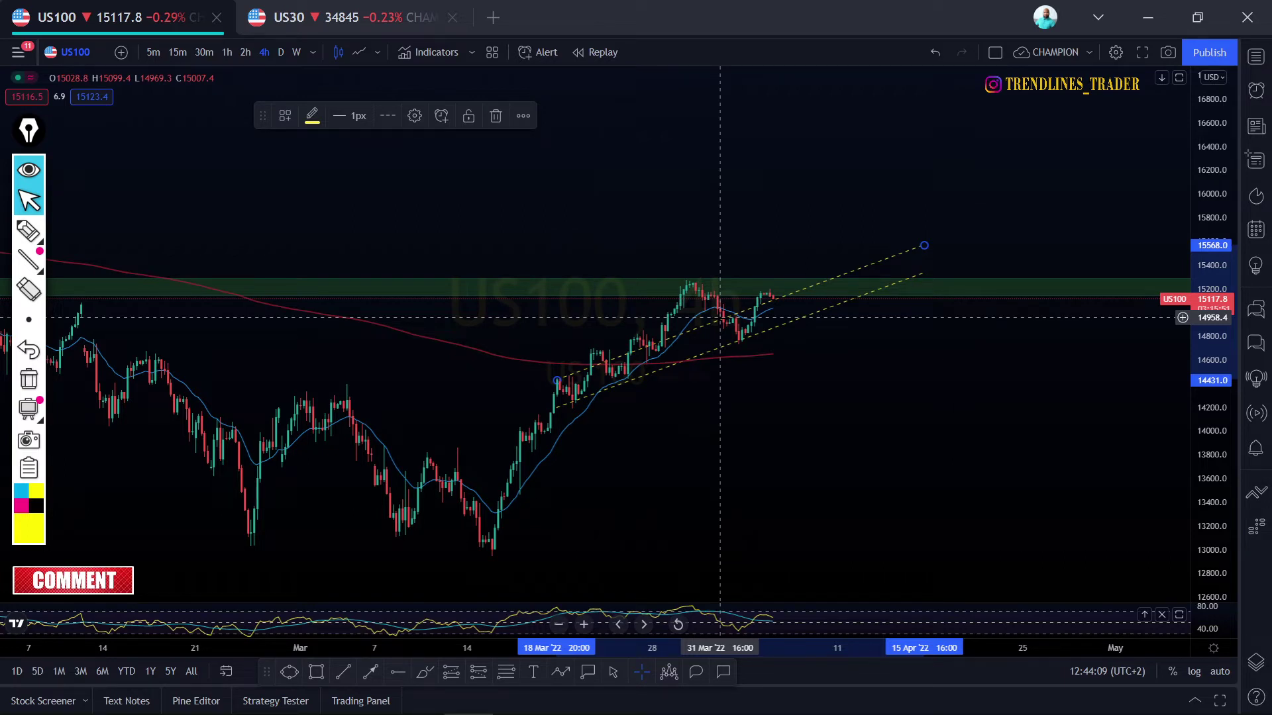
drag(720, 317, 710, 357)
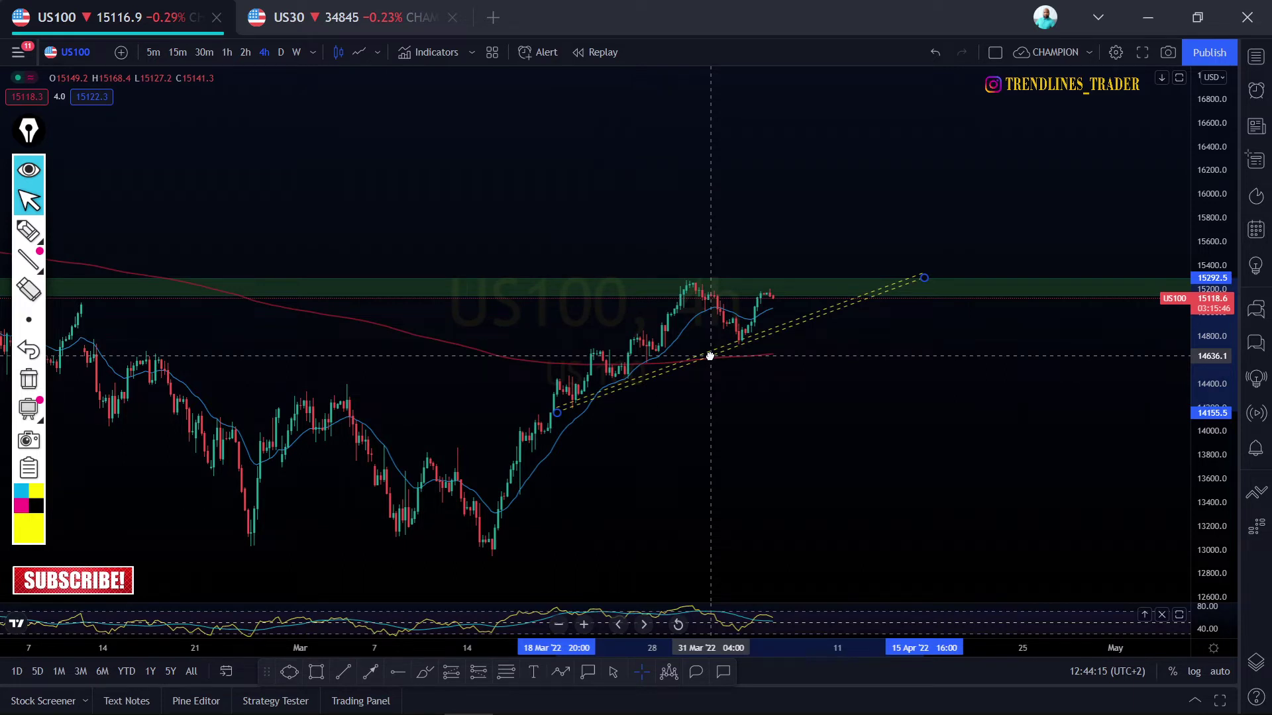
Make the lower trend line solid and apply the SUPPORT ZONE template to it
click(751, 342)
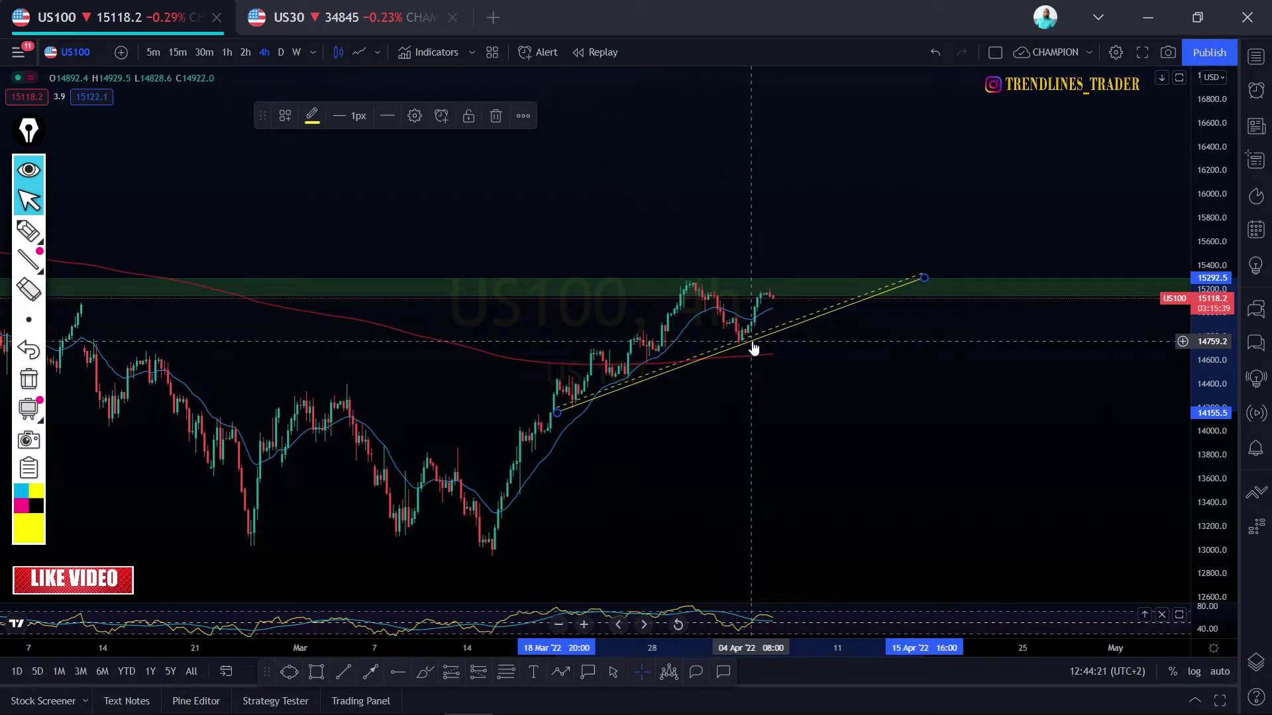
right_click(753, 347)
mouse_move(861, 389)
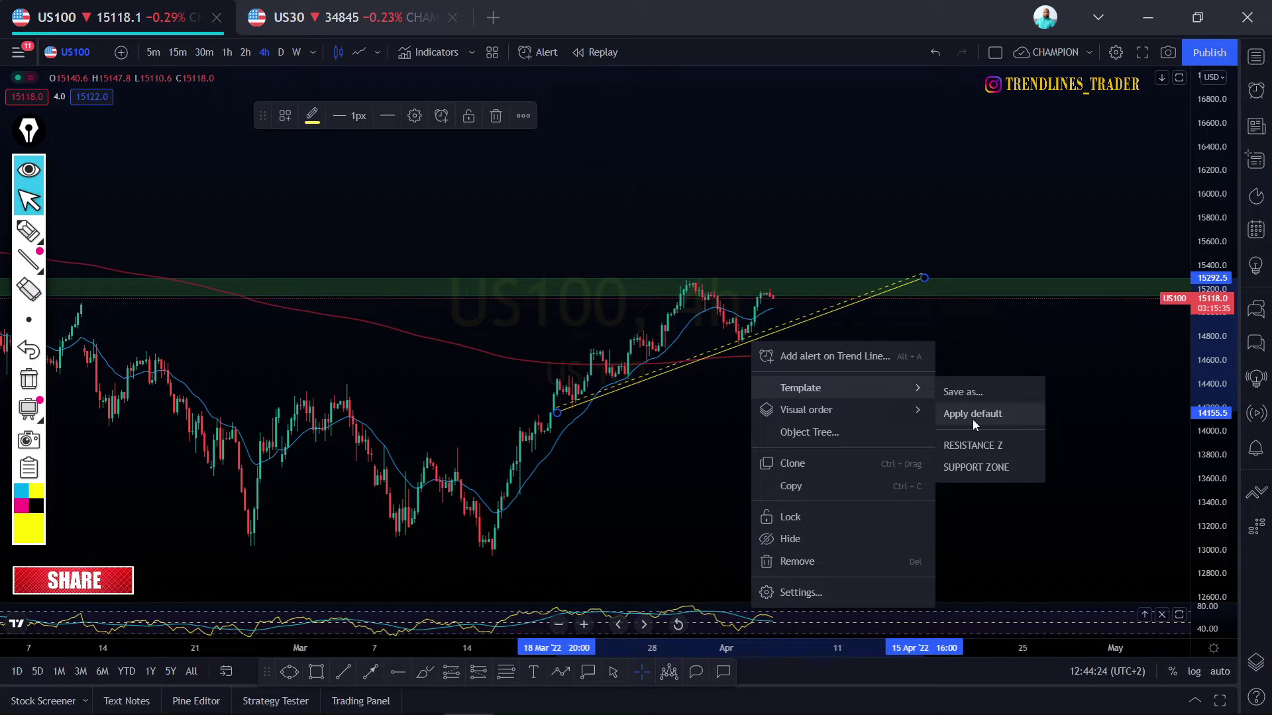
click(976, 467)
click(874, 467)
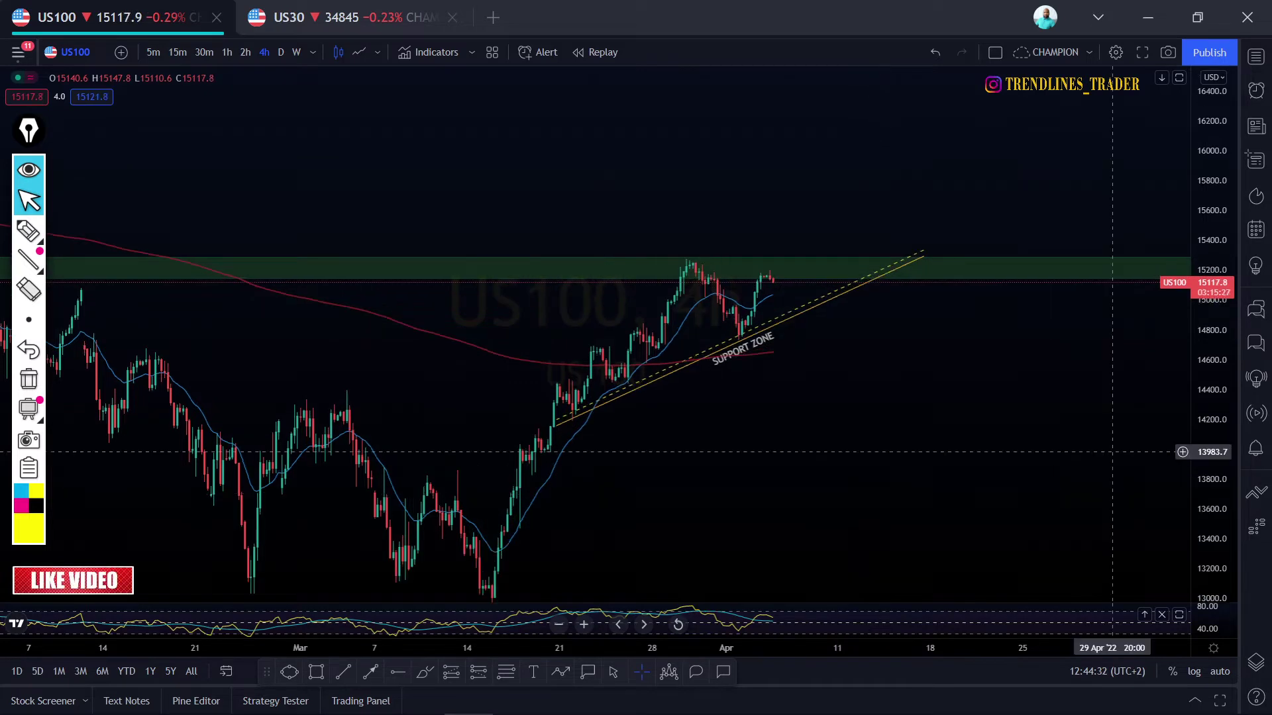
Mark the resistance inside the green zone across the recent highs, and sketch a short drop from the latest candle
scroll(520, 448, up, 2)
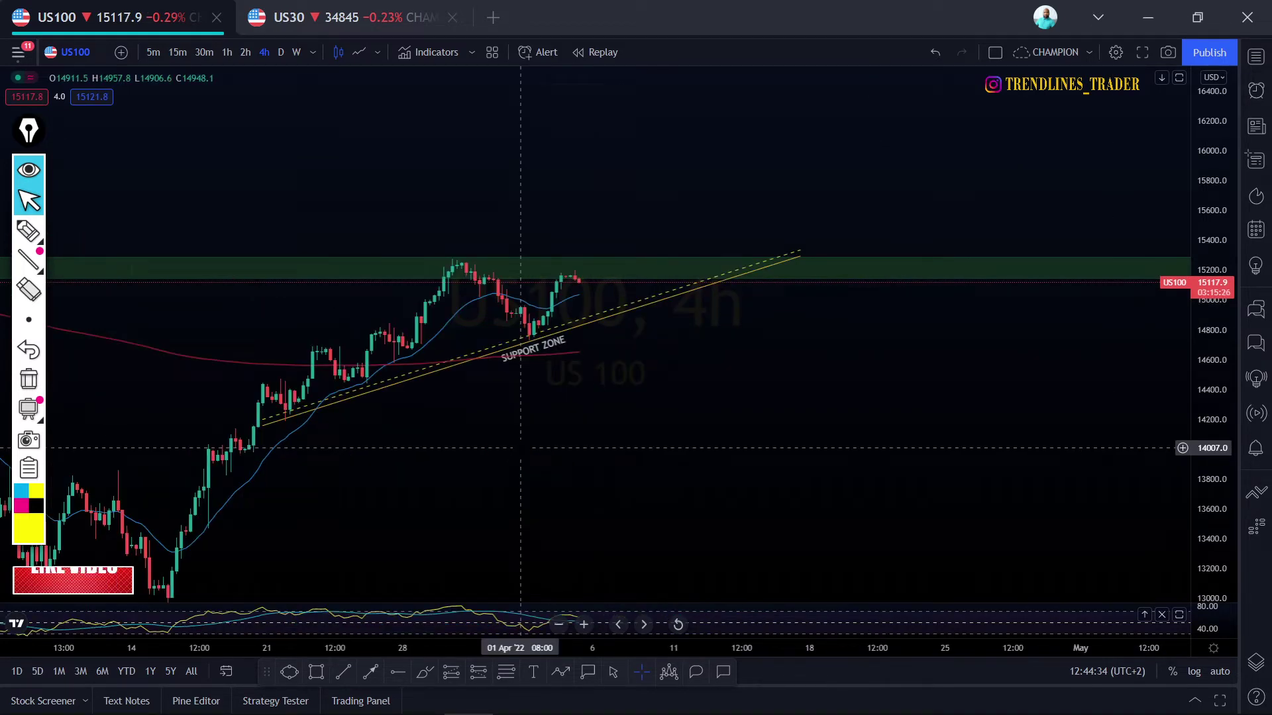
scroll(520, 448, down, 3)
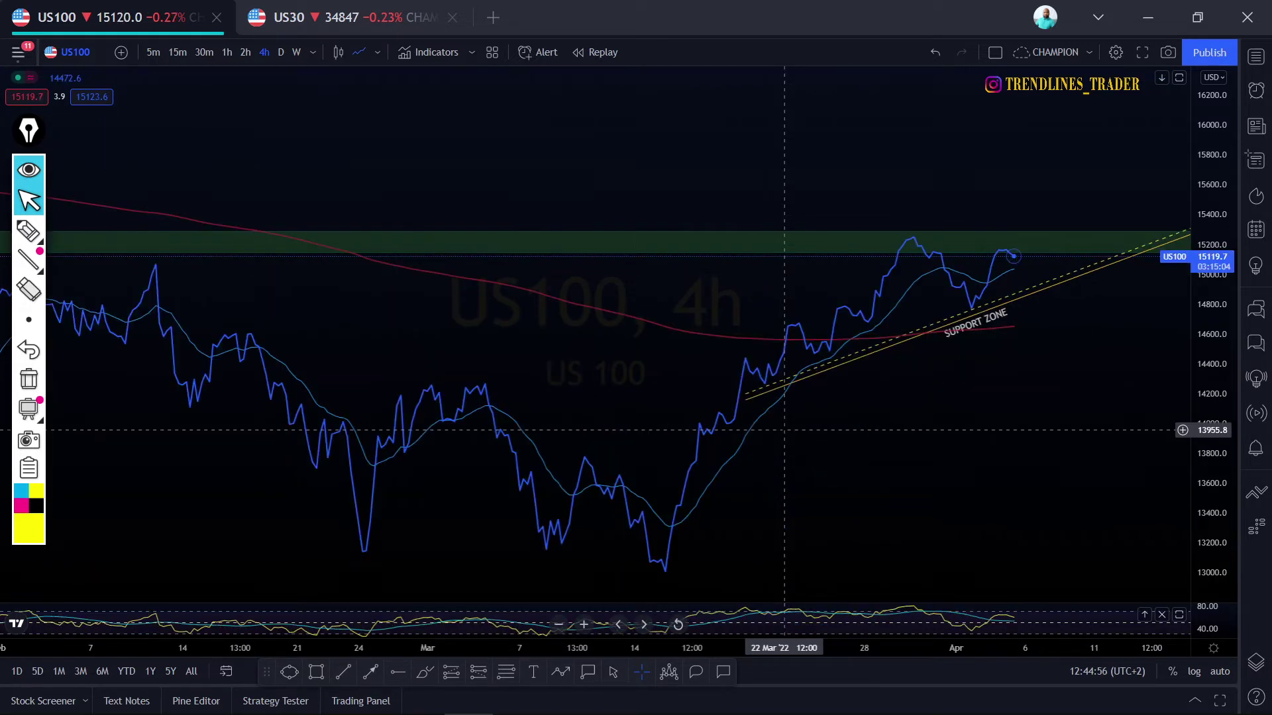
click(29, 231)
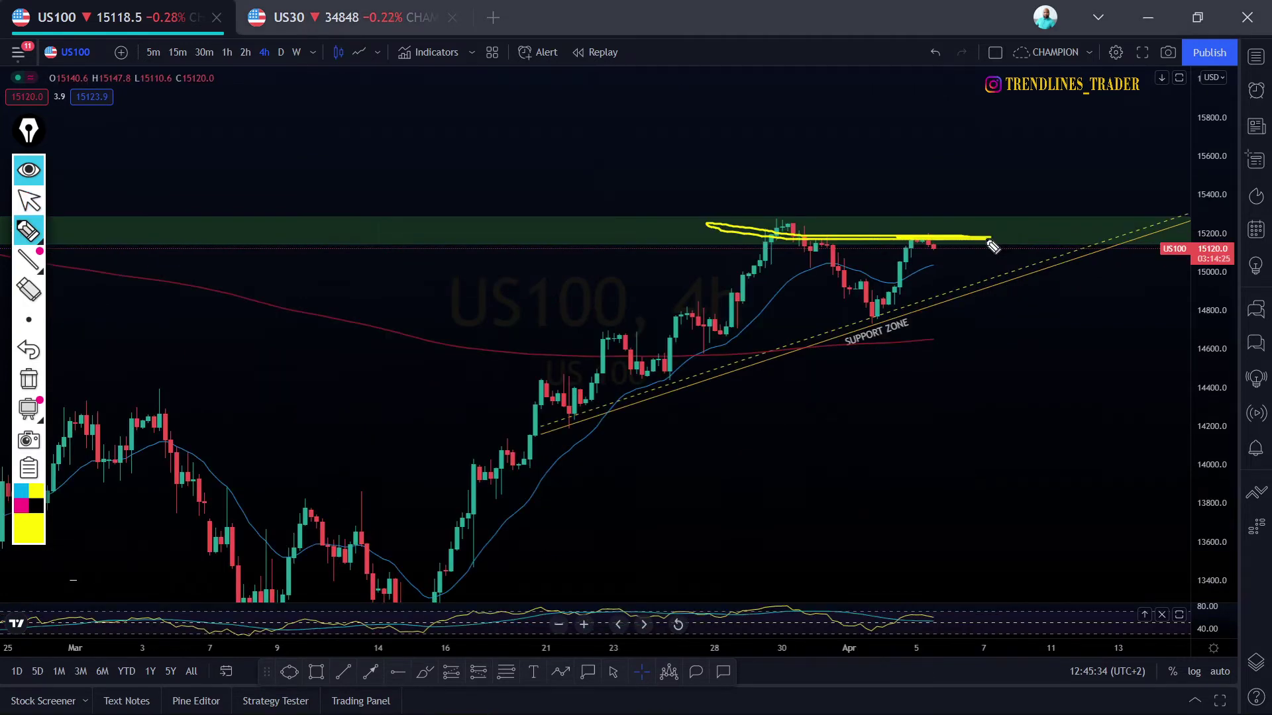
drag(929, 244, 948, 278)
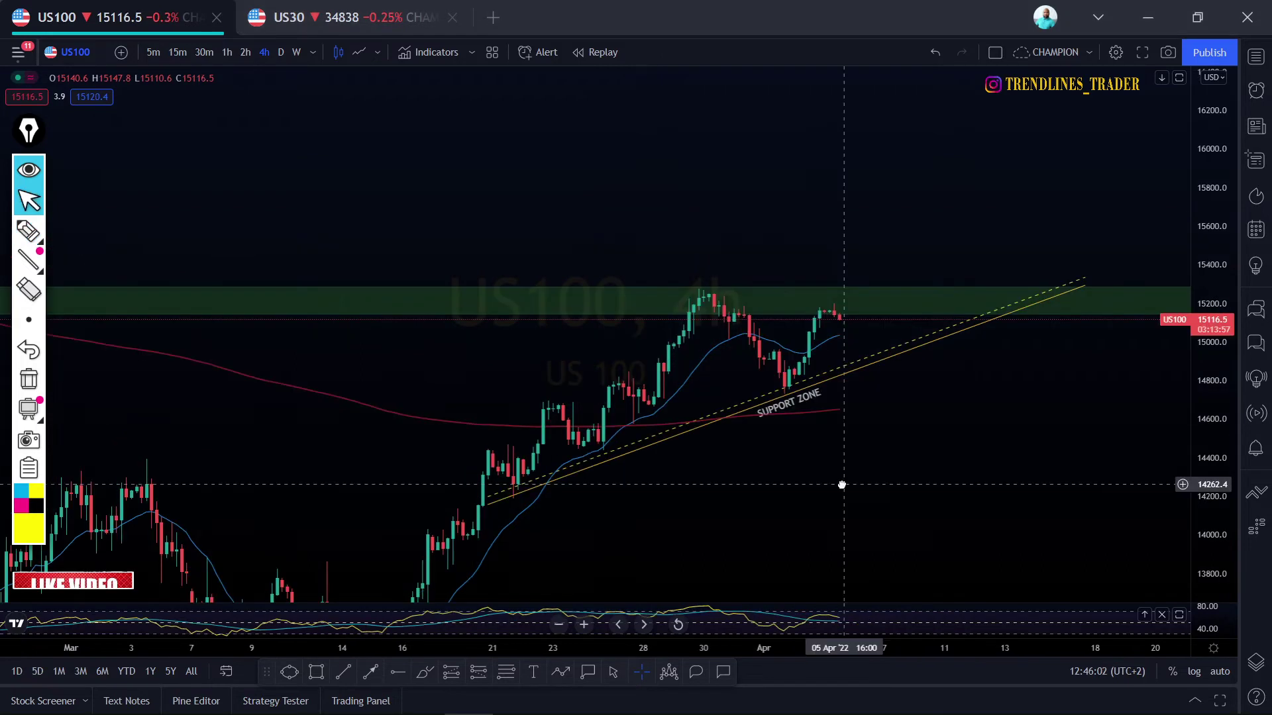
Sketch a bearish path from the current price breaking the support zone, retesting it and falling to about 14,350 with an arrowhead
key(ctrl+shift+e)
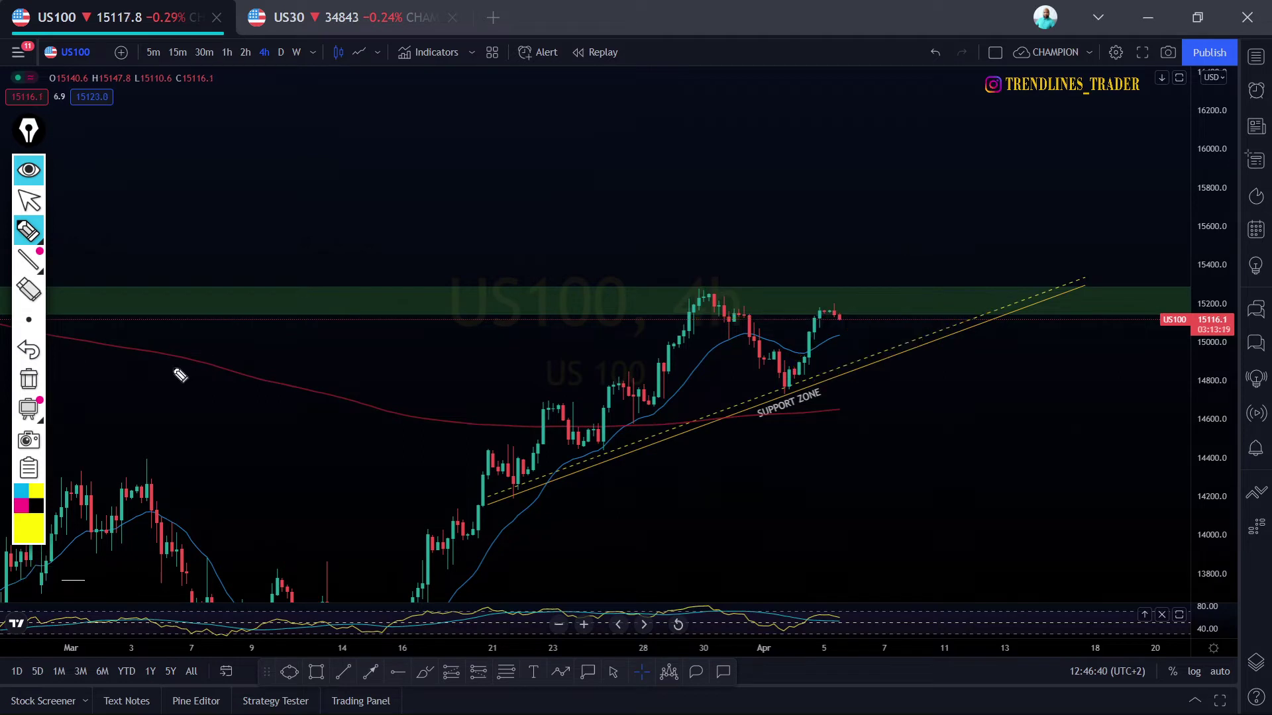
click(33, 244)
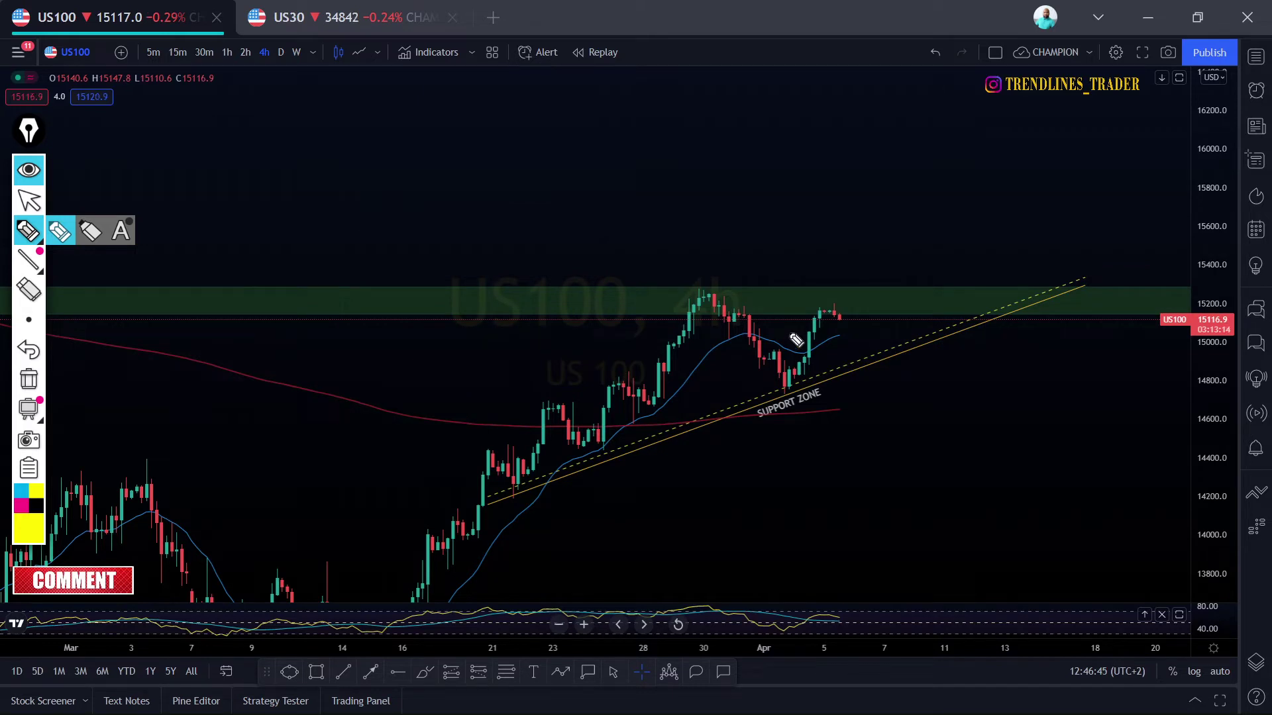
mouse_move(835, 315)
mouse_down()
mouse_move(856, 399)
mouse_move(879, 363)
mouse_move(889, 449)
mouse_move(875, 453)
mouse_up()
mouse_move(902, 471)
mouse_down()
mouse_move(913, 442)
mouse_move(890, 457)
mouse_up()
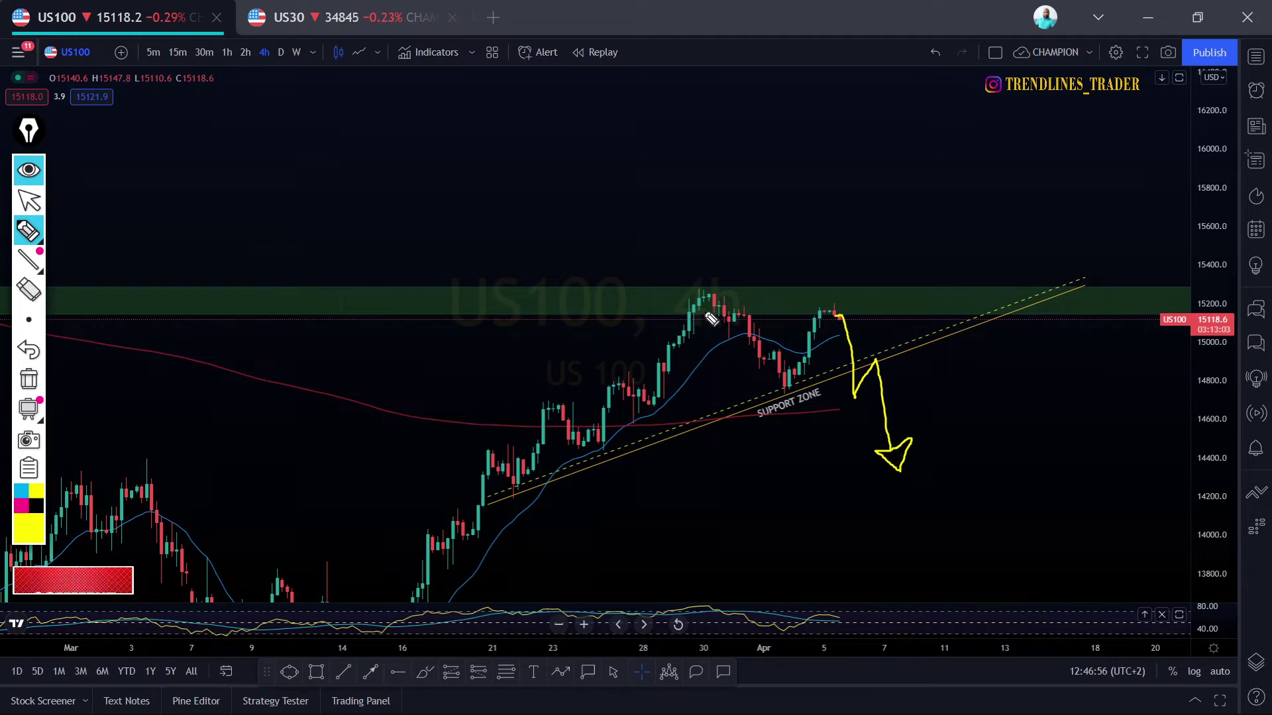
Mark the highs along the green zone's upper edge, and sketch a spike to about 15,420 reversing down to about 14,070 with an arrowhead
mouse_move(700, 289)
mouse_down()
mouse_move(624, 280)
mouse_move(921, 299)
mouse_move(803, 322)
mouse_move(861, 377)
mouse_move(913, 265)
mouse_move(936, 336)
mouse_up()
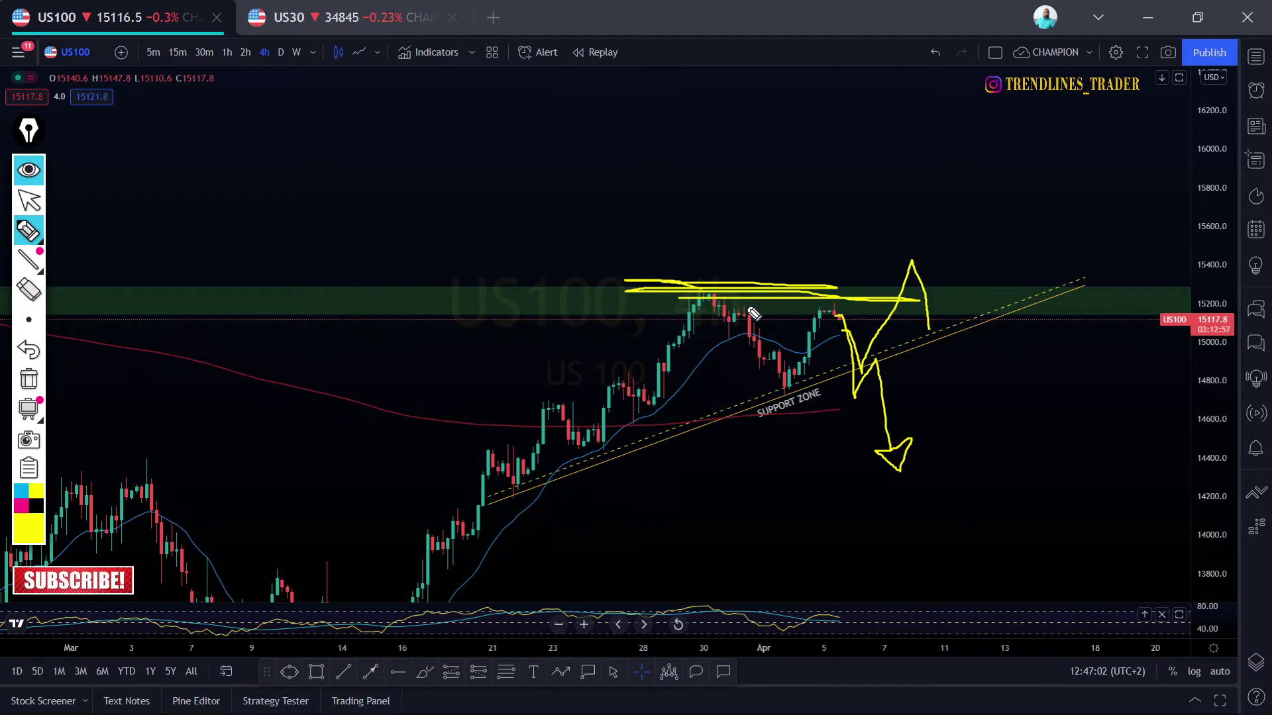
drag(692, 290, 977, 286)
drag(755, 293, 1022, 292)
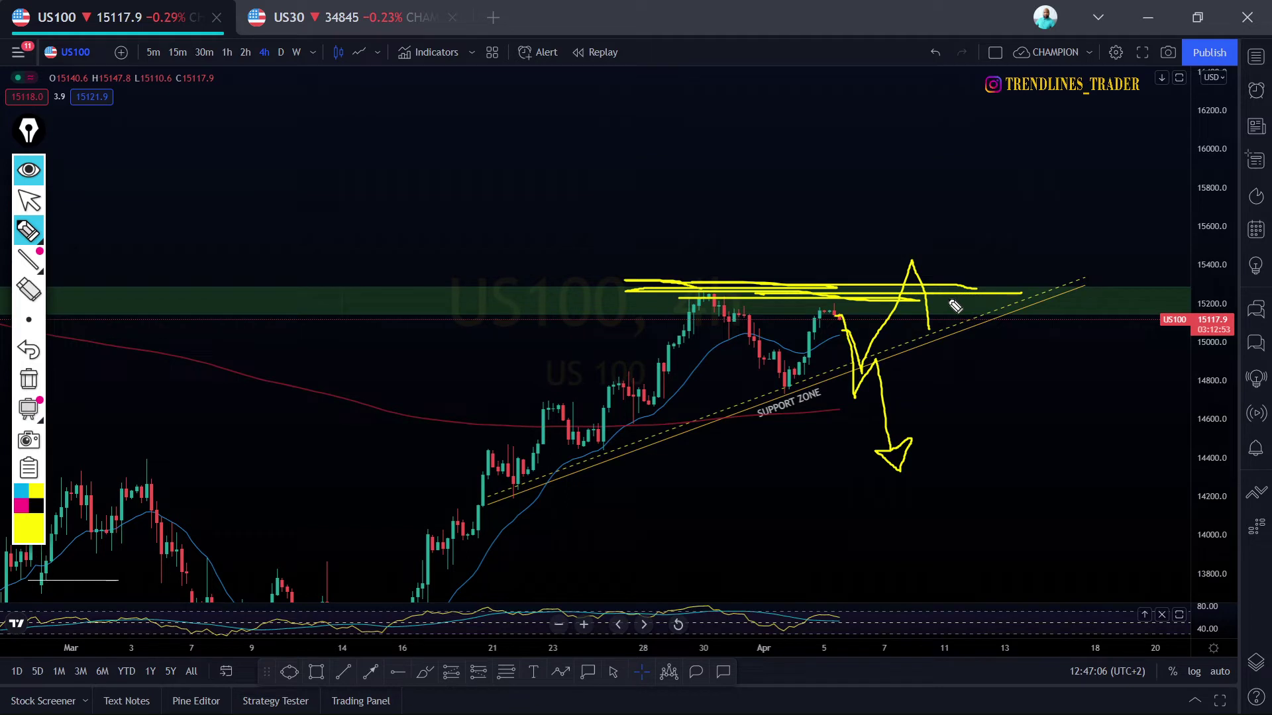
mouse_move(931, 303)
mouse_down()
mouse_move(974, 528)
mouse_move(957, 494)
mouse_up()
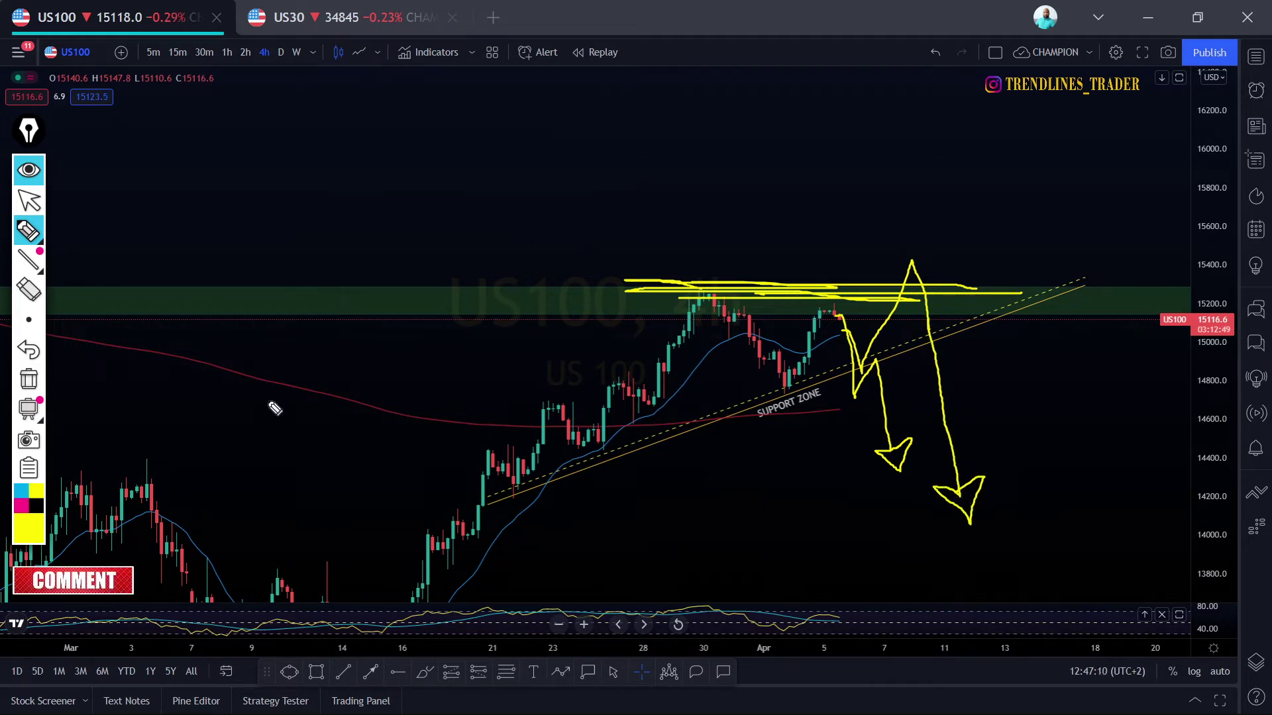
Replace the sketches with resistance lines across the recent highs and a path spiking to about 15,440, then falling to about 14,300
click(29, 379)
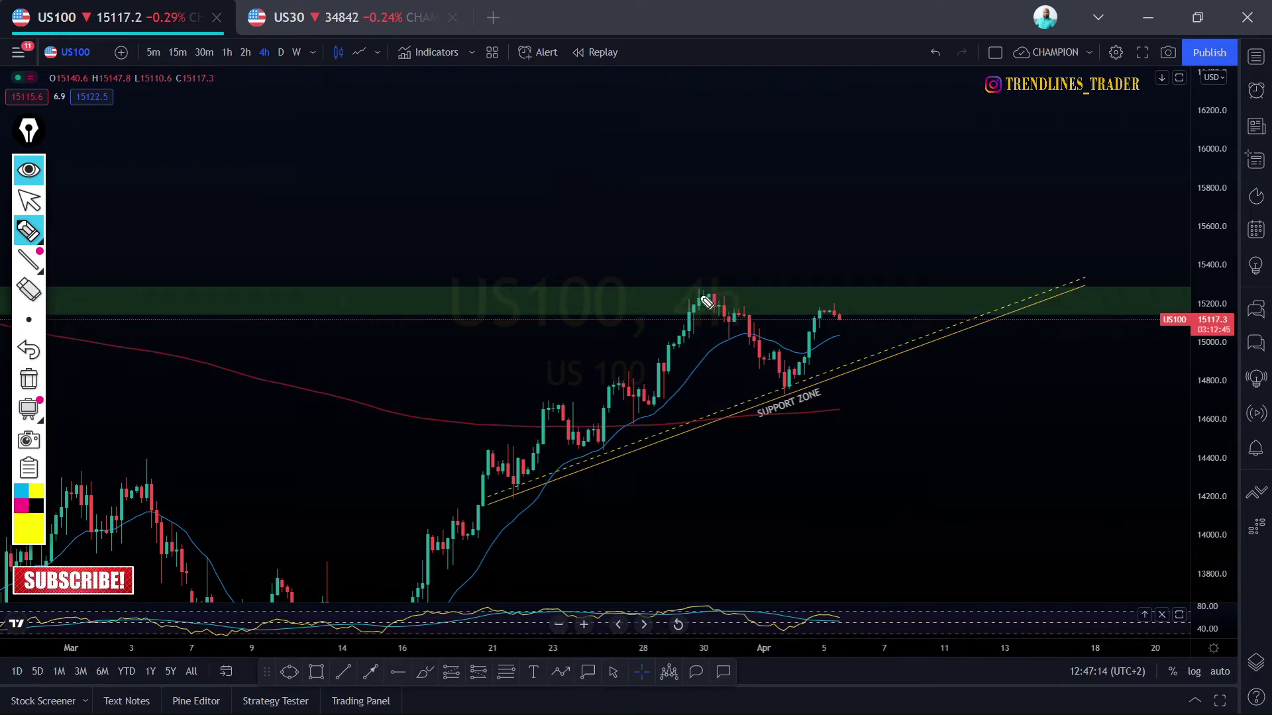
mouse_move(708, 301)
mouse_down()
mouse_move(755, 296)
mouse_move(652, 298)
mouse_move(871, 296)
mouse_up()
mouse_move(791, 306)
mouse_down()
mouse_move(888, 306)
mouse_move(848, 330)
mouse_move(889, 257)
mouse_move(893, 318)
mouse_up()
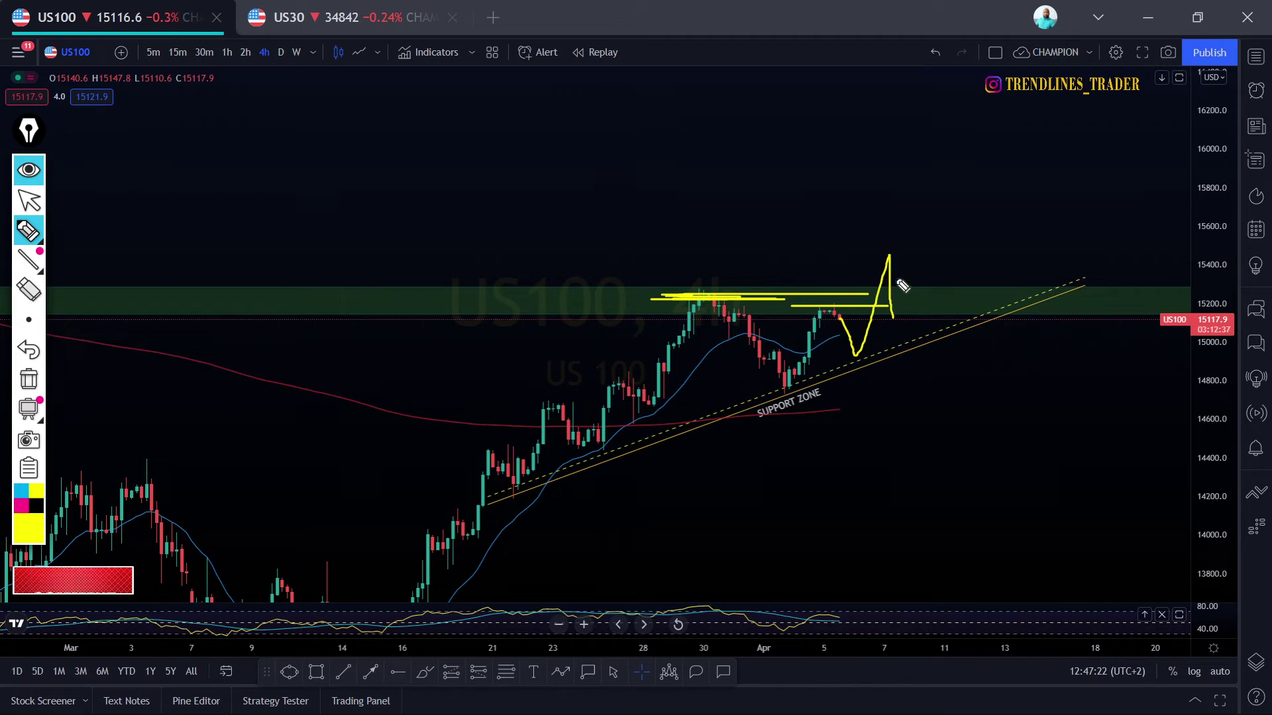
mouse_move(888, 257)
mouse_down()
mouse_move(927, 430)
mouse_move(974, 439)
mouse_move(1000, 489)
mouse_move(981, 475)
mouse_up()
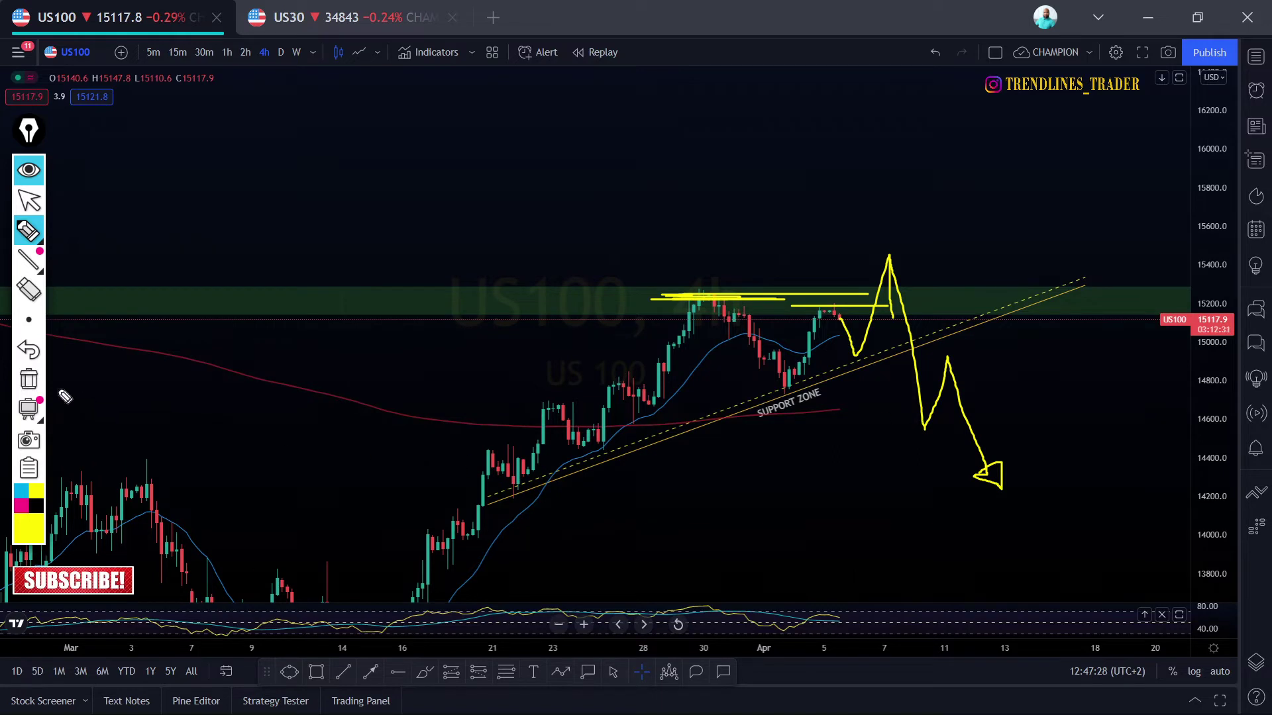
Clear the sketches, trace the blue moving average through the recent candles, and extend its path down to the support zone and back up
click(29, 379)
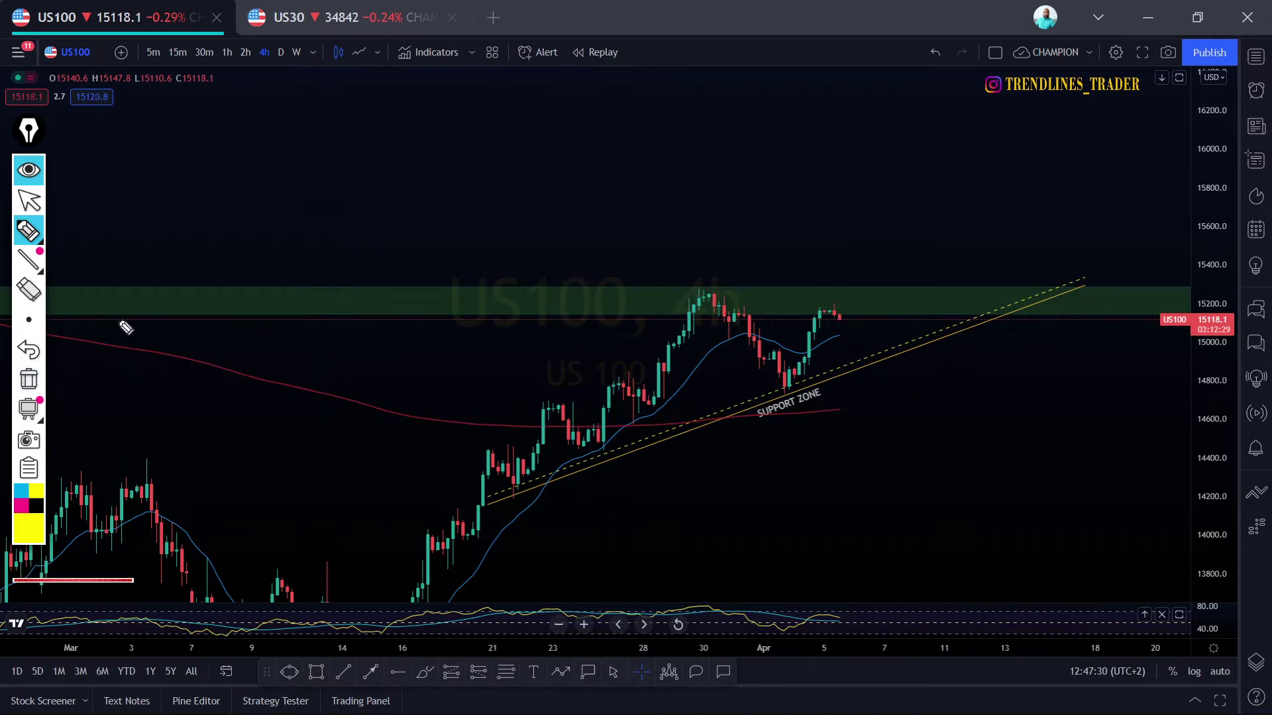
click(28, 201)
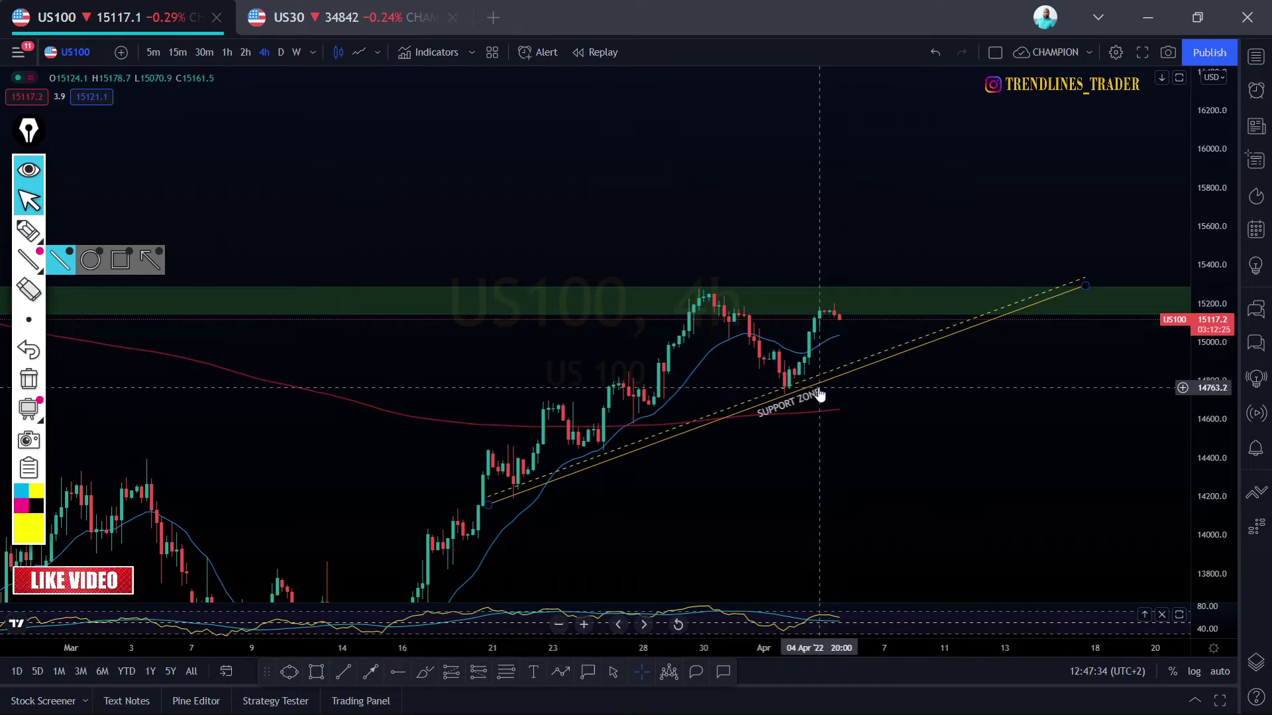
drag(819, 437, 846, 353)
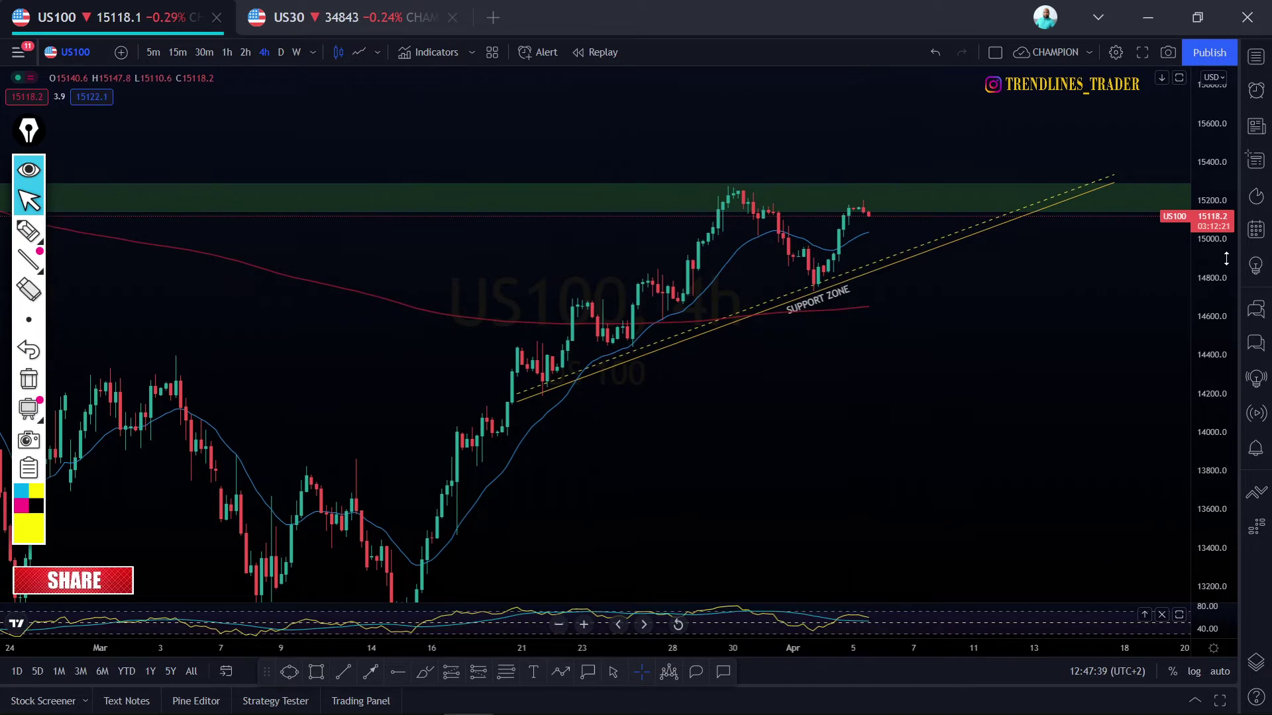
drag(1226, 259, 1218, 332)
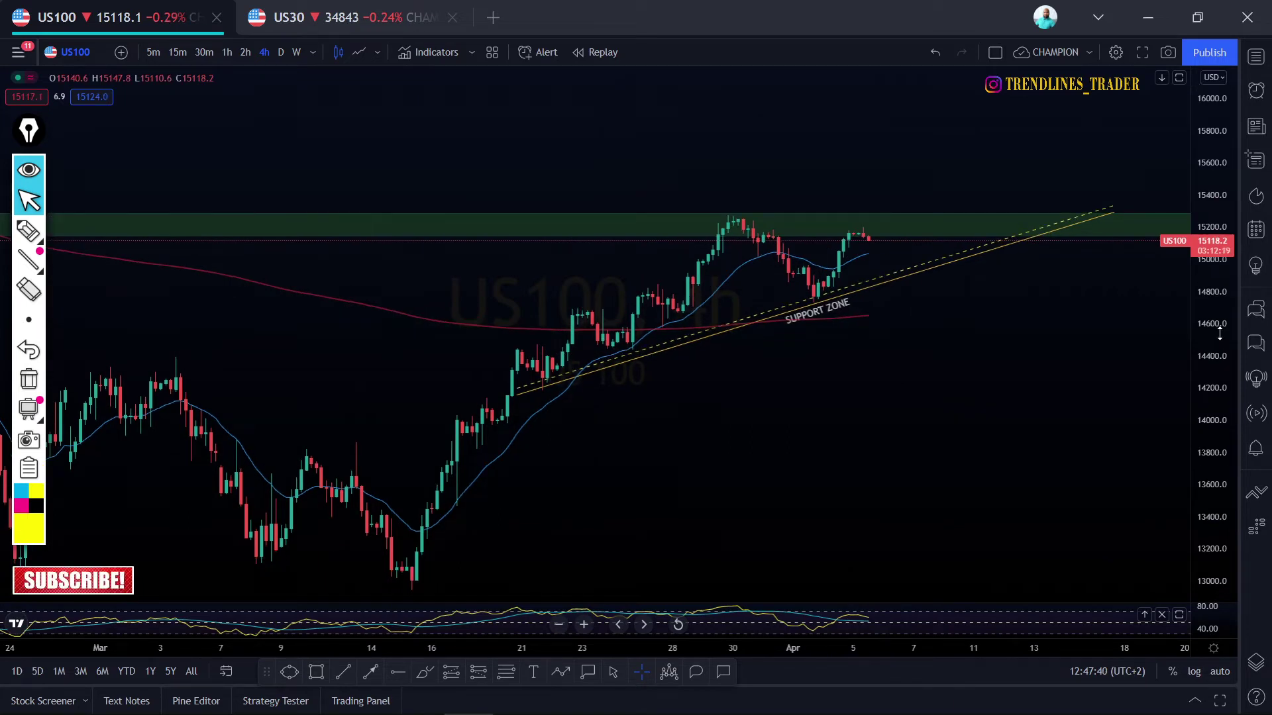
click(29, 230)
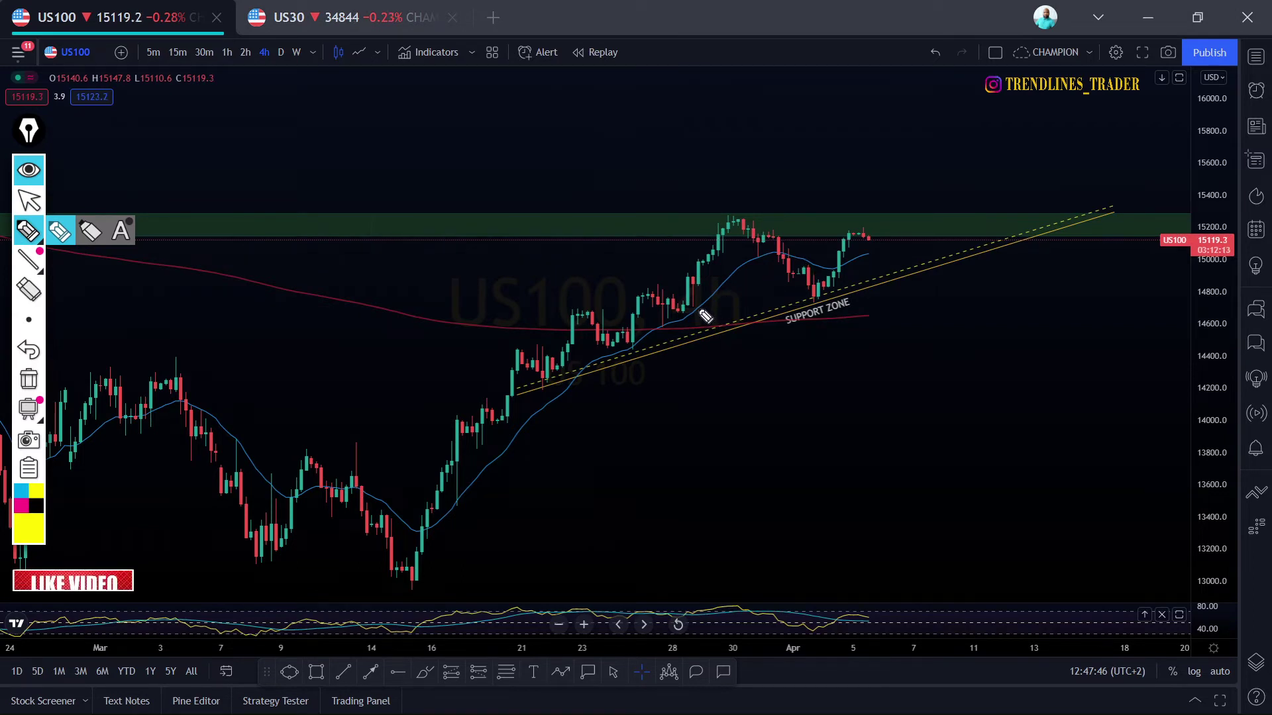
mouse_move(698, 308)
mouse_down()
mouse_move(782, 257)
mouse_move(875, 245)
mouse_up()
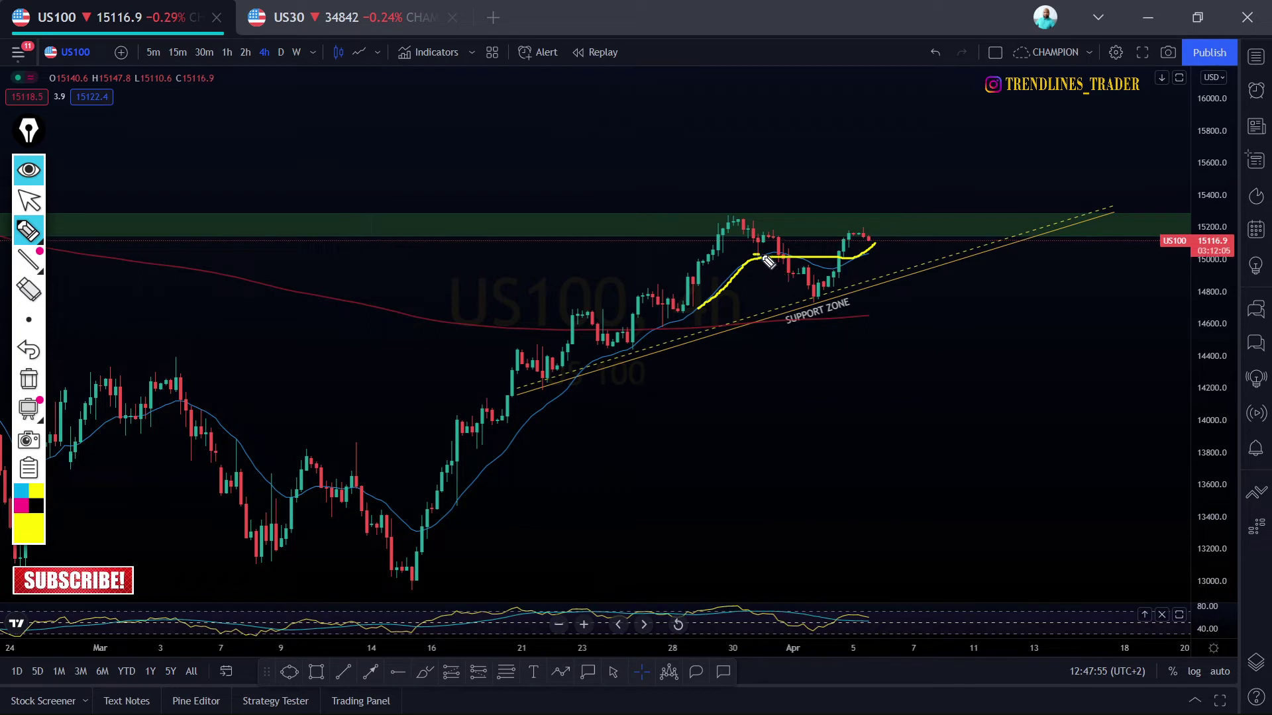
mouse_move(754, 253)
mouse_down()
mouse_move(836, 269)
mouse_move(871, 249)
mouse_move(926, 270)
mouse_move(946, 243)
mouse_up()
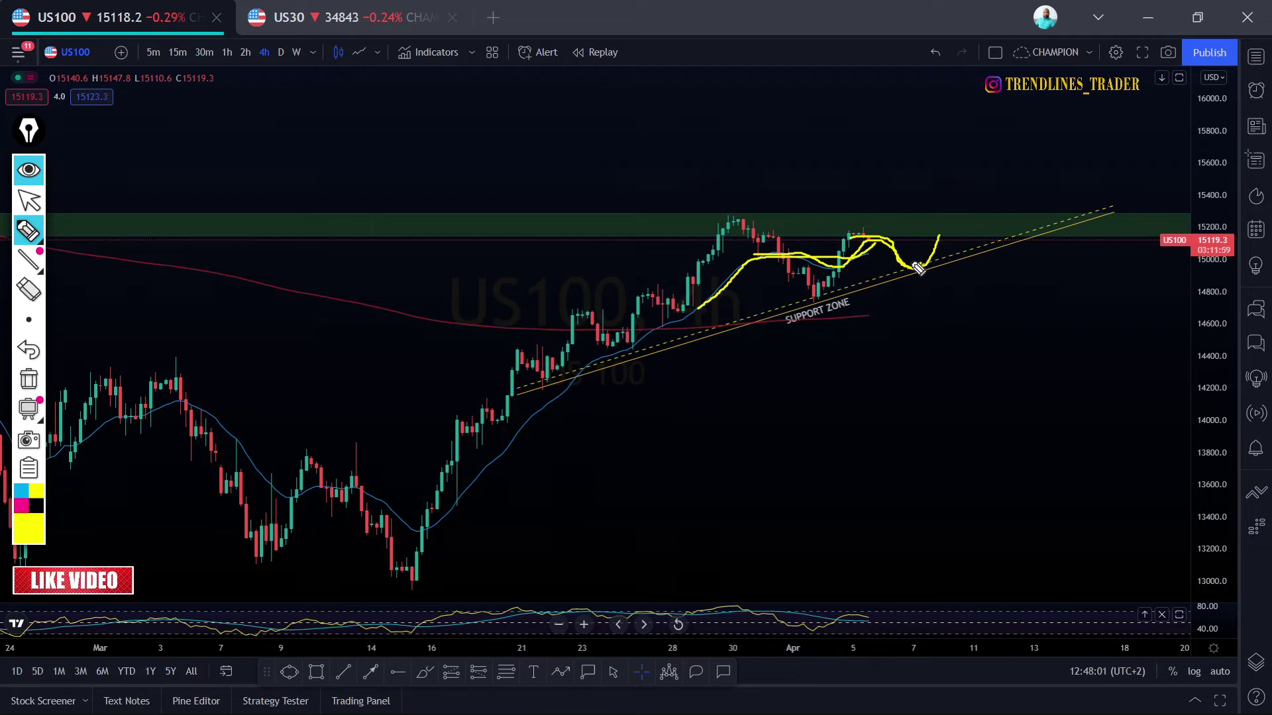
Sketch arrows for a bounce off the support zone to about 15,450 and a breakdown to about 14,430, and clear the sketches
mouse_move(860, 291)
mouse_down()
mouse_move(941, 273)
mouse_move(937, 250)
mouse_move(964, 192)
mouse_move(954, 204)
mouse_move(969, 207)
mouse_up()
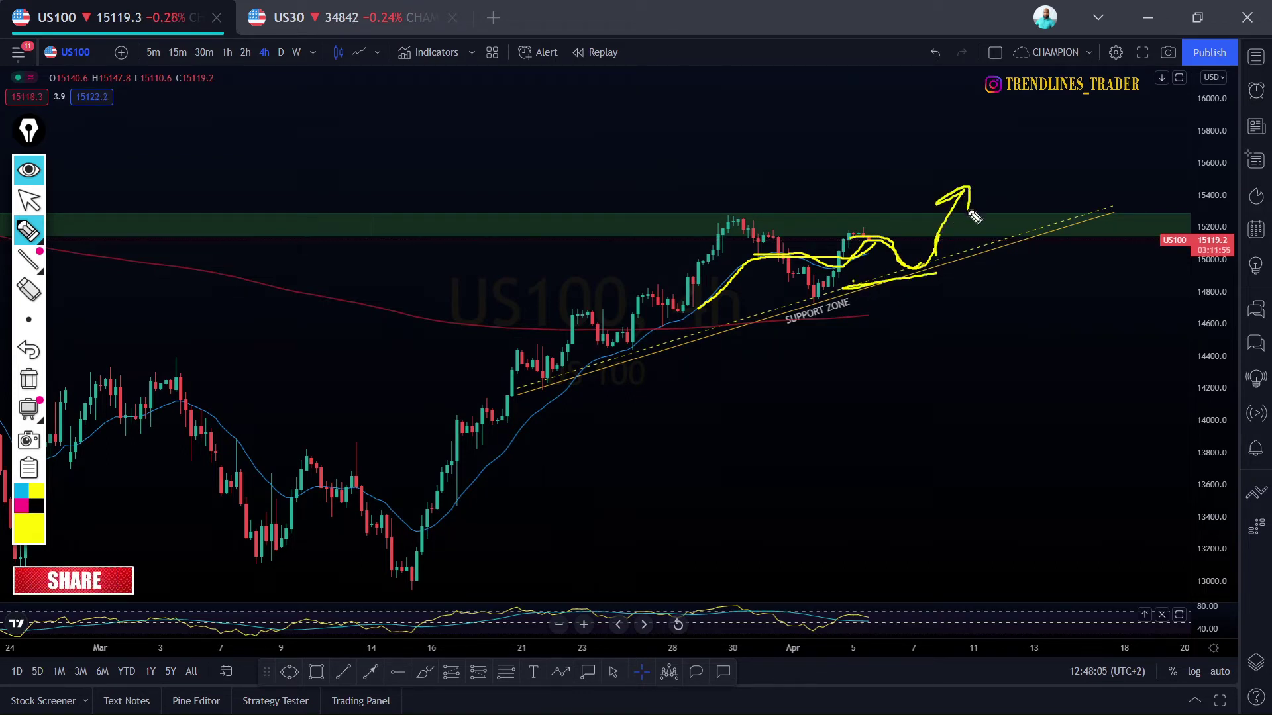
mouse_move(853, 269)
mouse_down()
mouse_move(912, 303)
mouse_move(912, 338)
mouse_move(936, 343)
mouse_move(900, 330)
mouse_up()
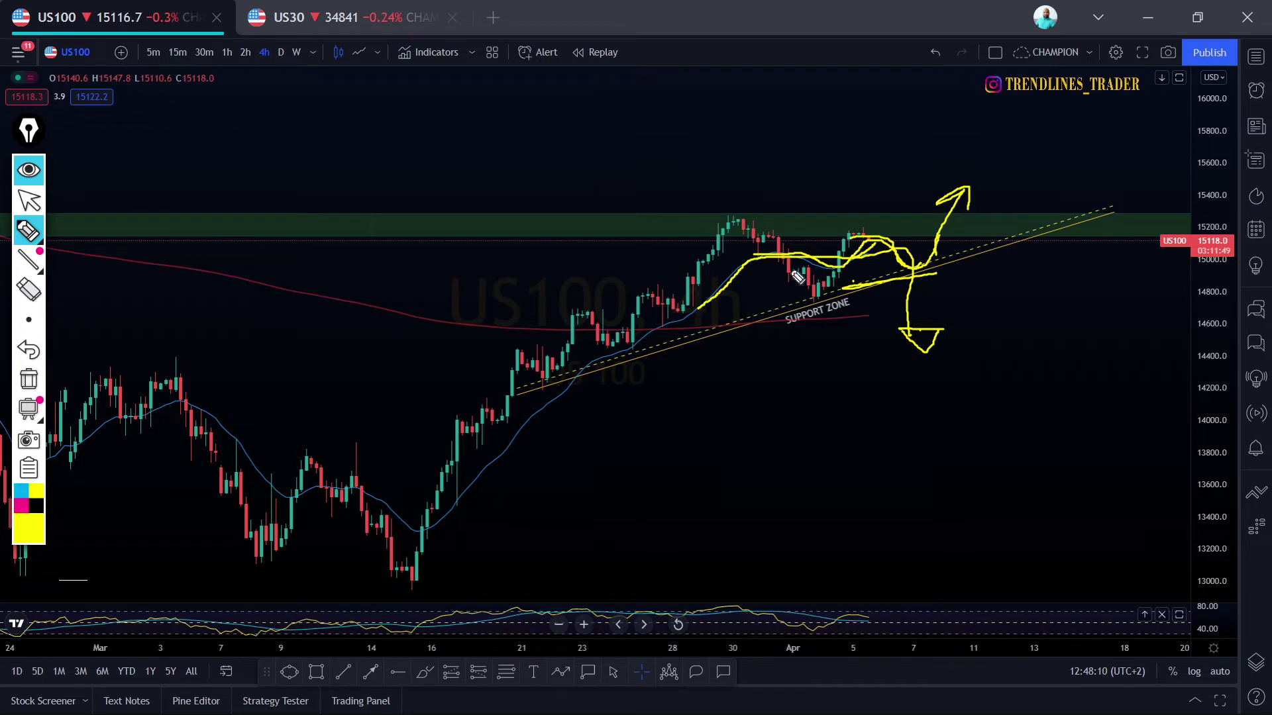
click(28, 378)
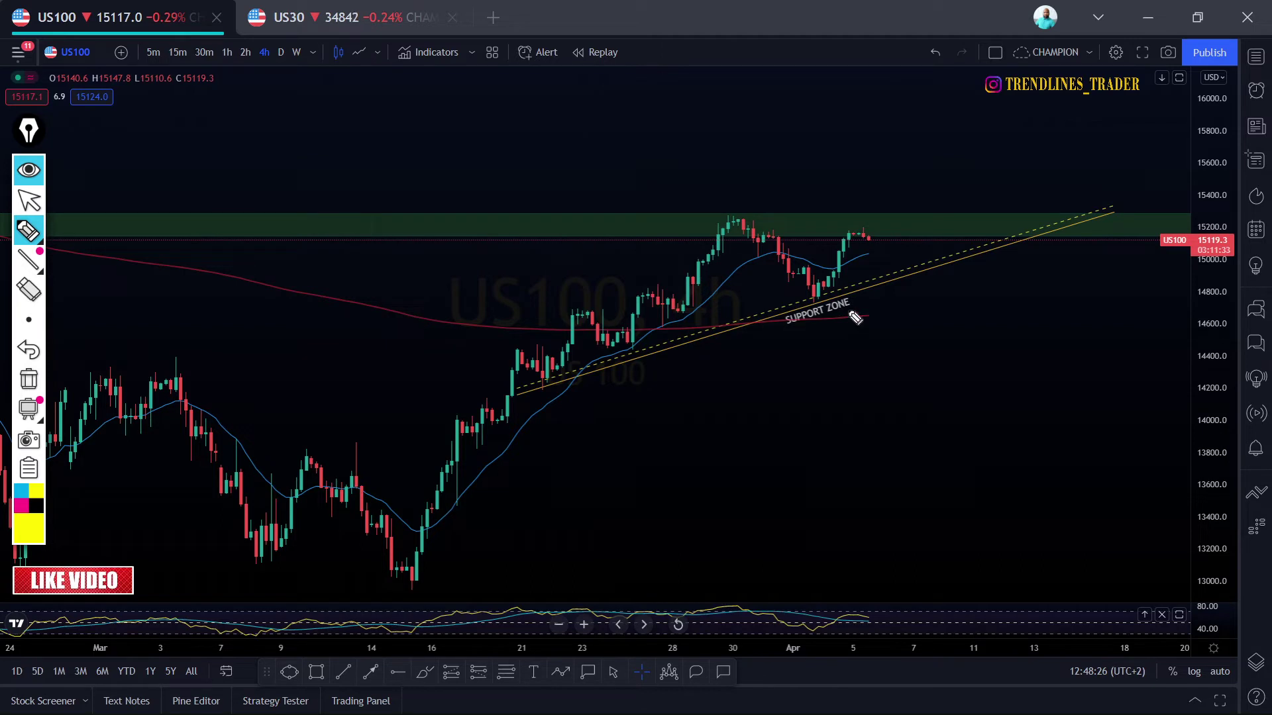
Sketch a bounce off the blue moving average and a zigzag rally to about 16,000 with an arrowhead, and clear the sketches
drag(867, 245, 868, 257)
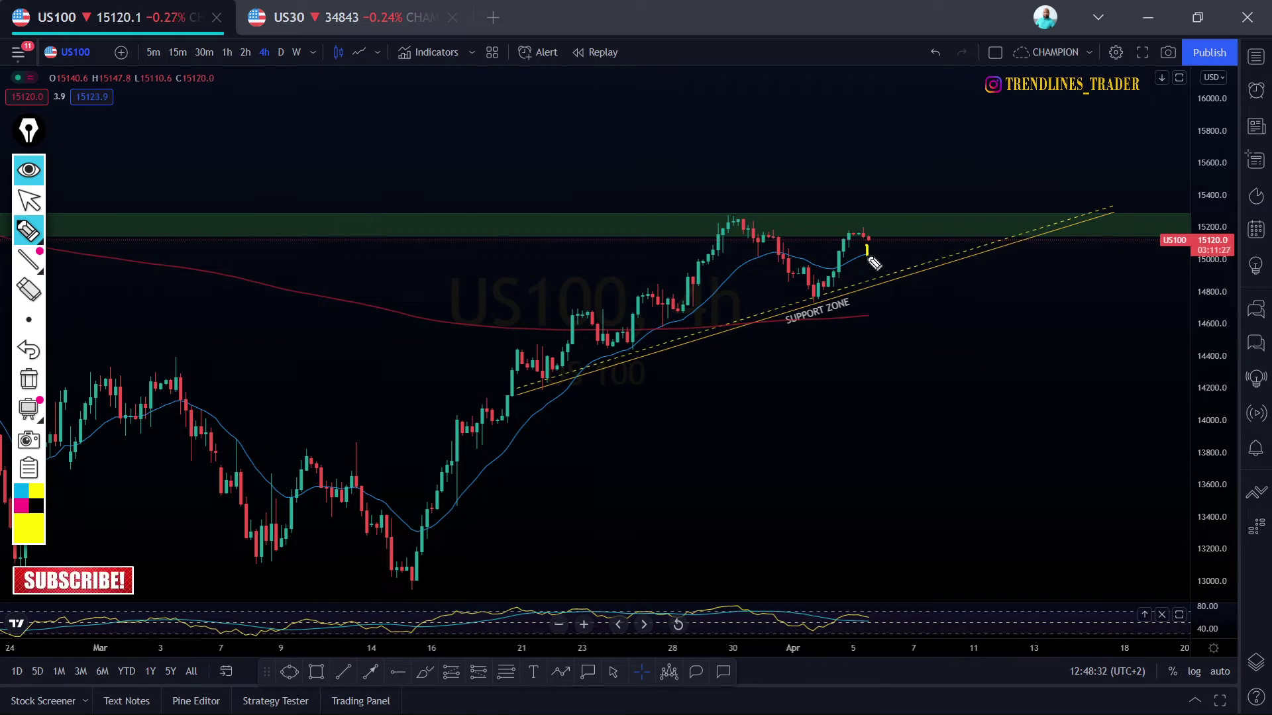
mouse_move(873, 262)
mouse_down()
mouse_move(860, 263)
mouse_move(885, 267)
mouse_move(923, 199)
mouse_move(898, 216)
mouse_up()
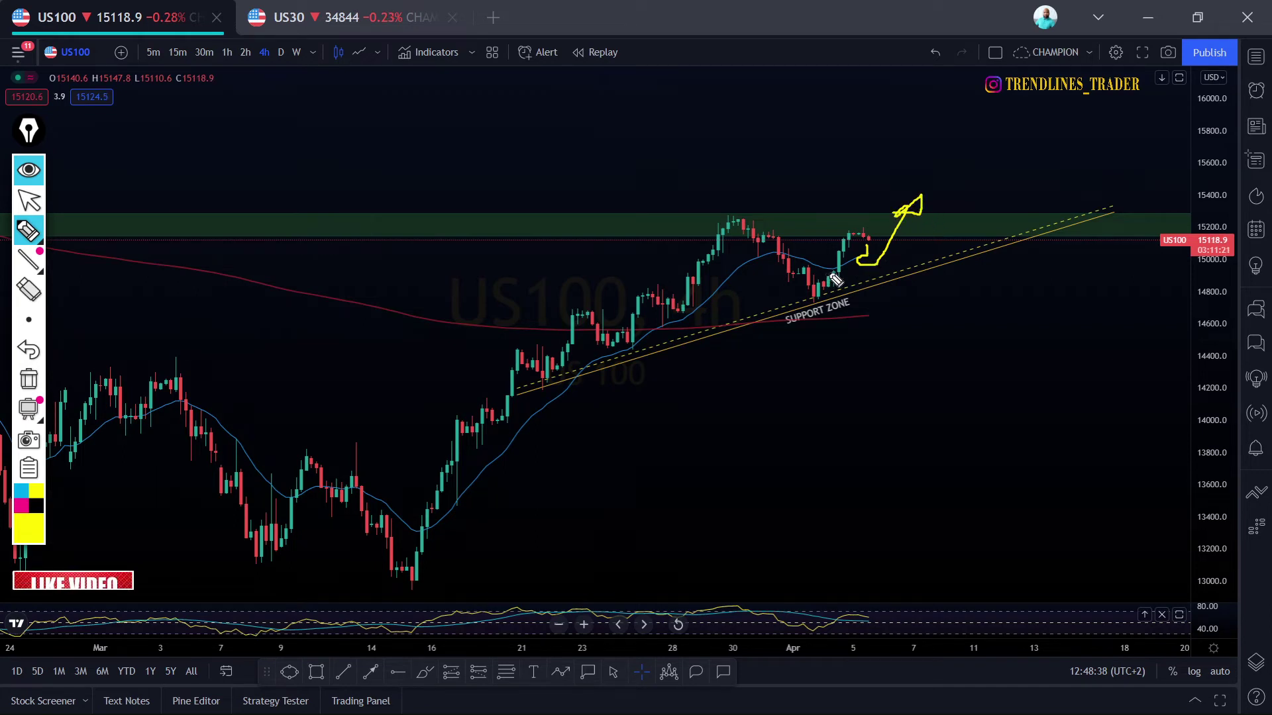
mouse_move(834, 277)
mouse_down()
mouse_move(922, 243)
mouse_move(1061, 143)
mouse_up()
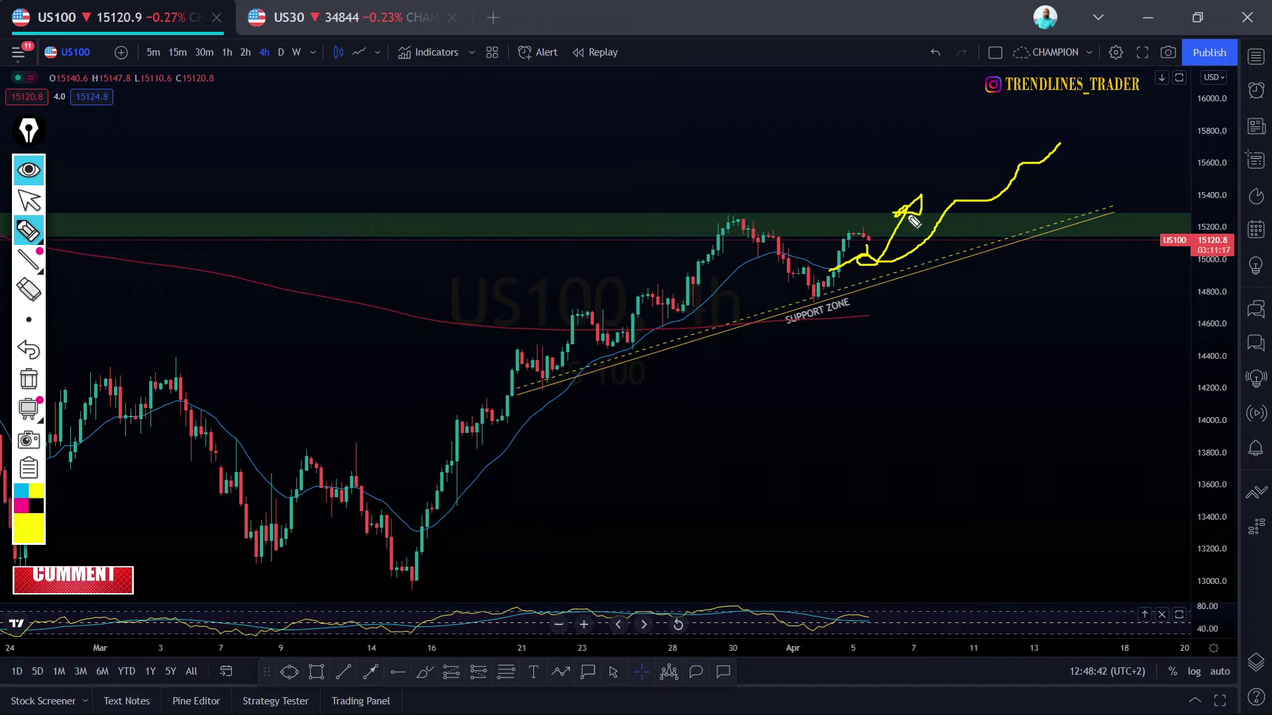
mouse_move(879, 207)
mouse_down()
mouse_move(896, 222)
mouse_move(1044, 135)
mouse_move(1045, 99)
mouse_move(1046, 143)
mouse_up()
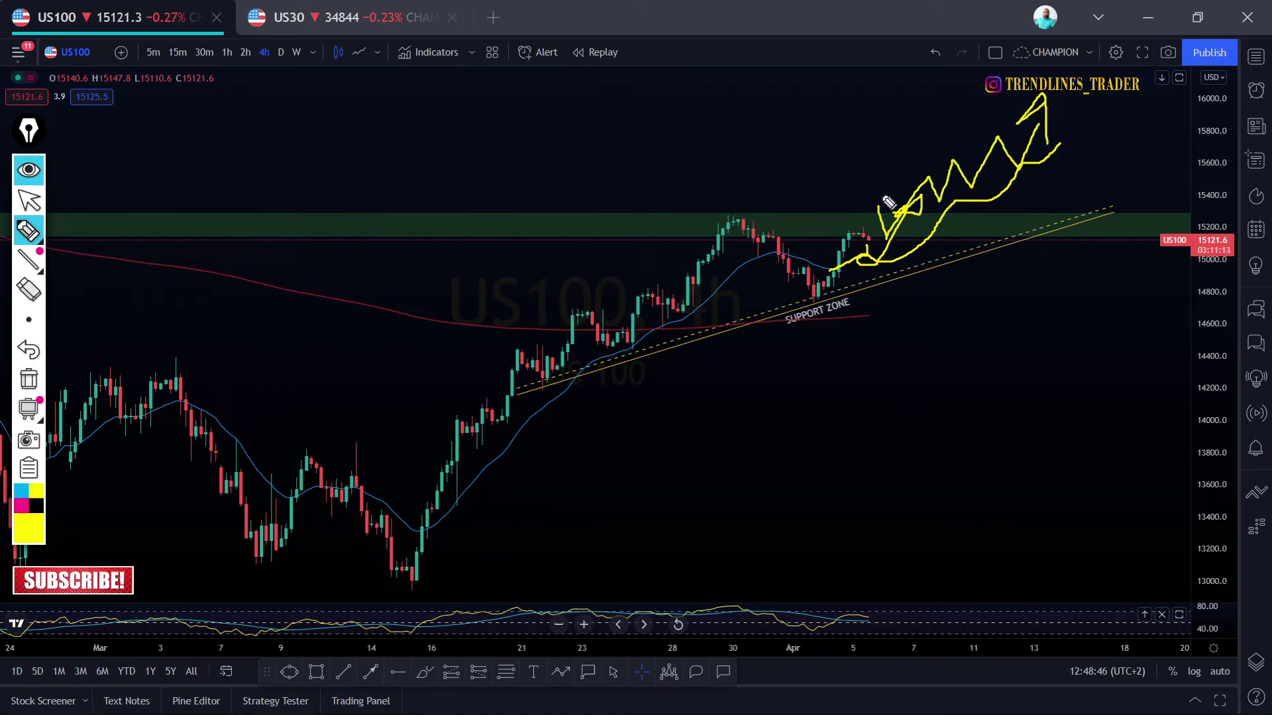
click(29, 379)
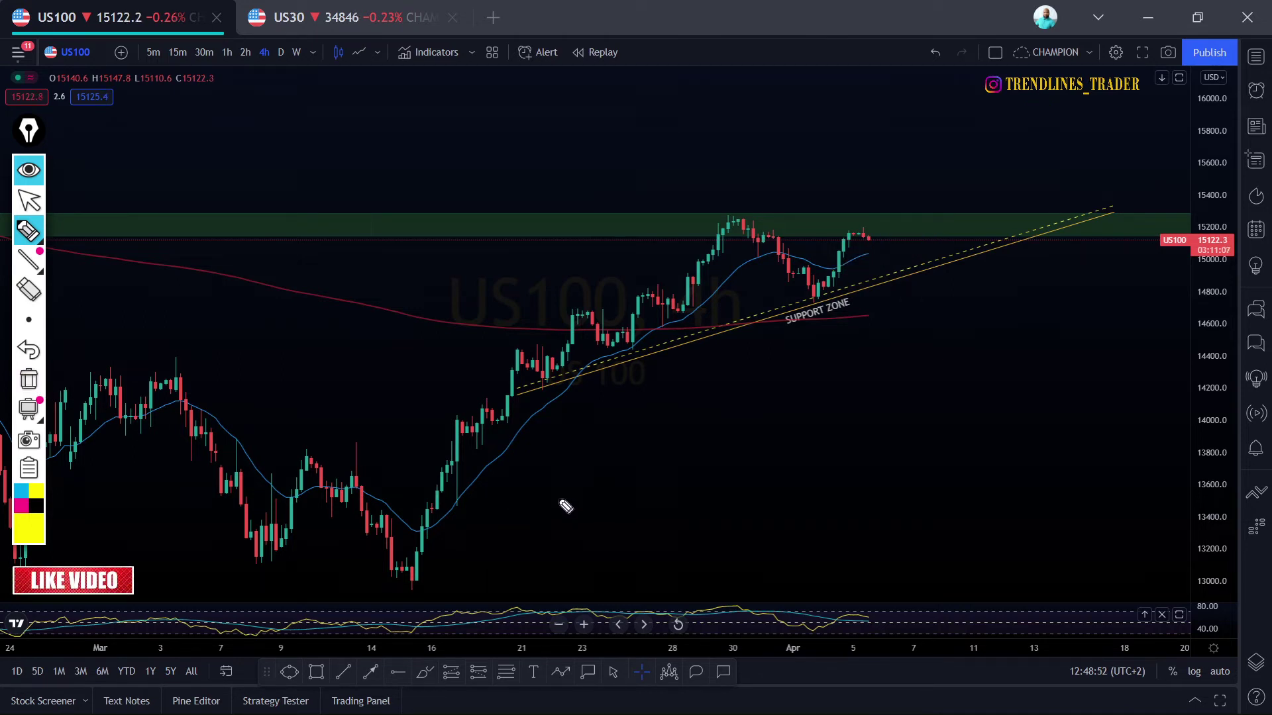
Switch to the US30 chart, reset its view and set it to the 4-hour timeframe
click(29, 200)
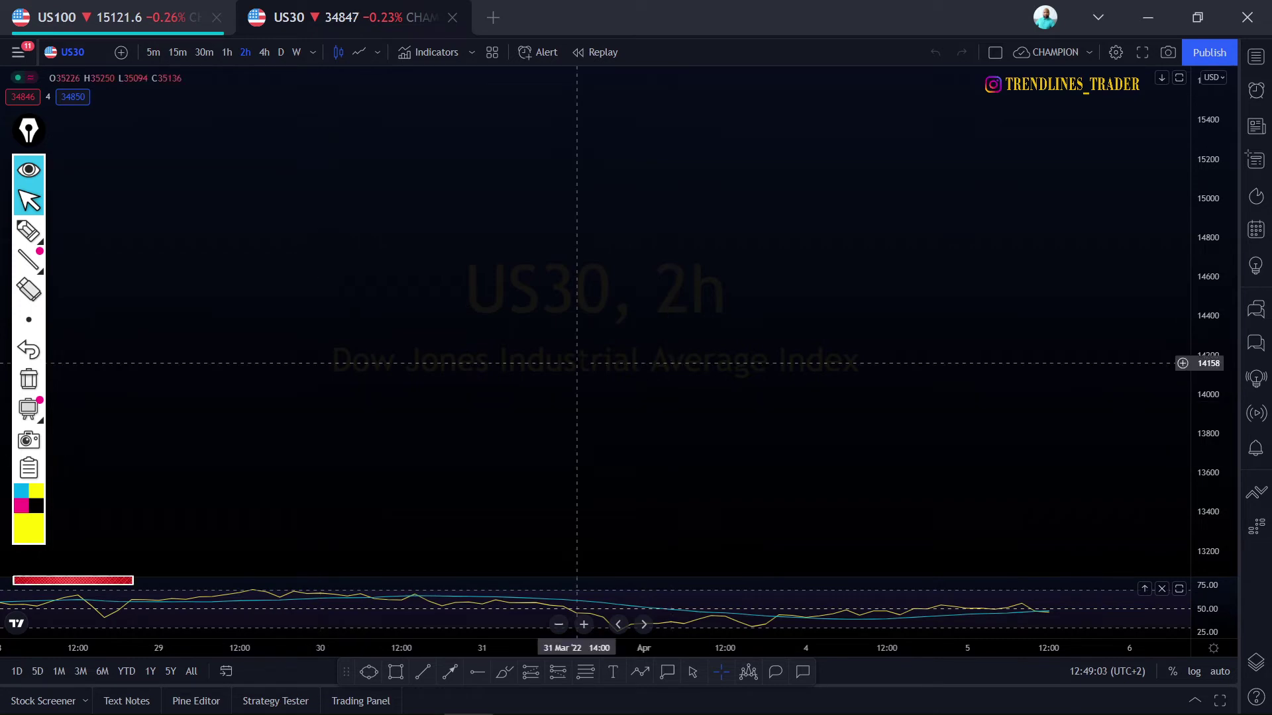
right_click(601, 359)
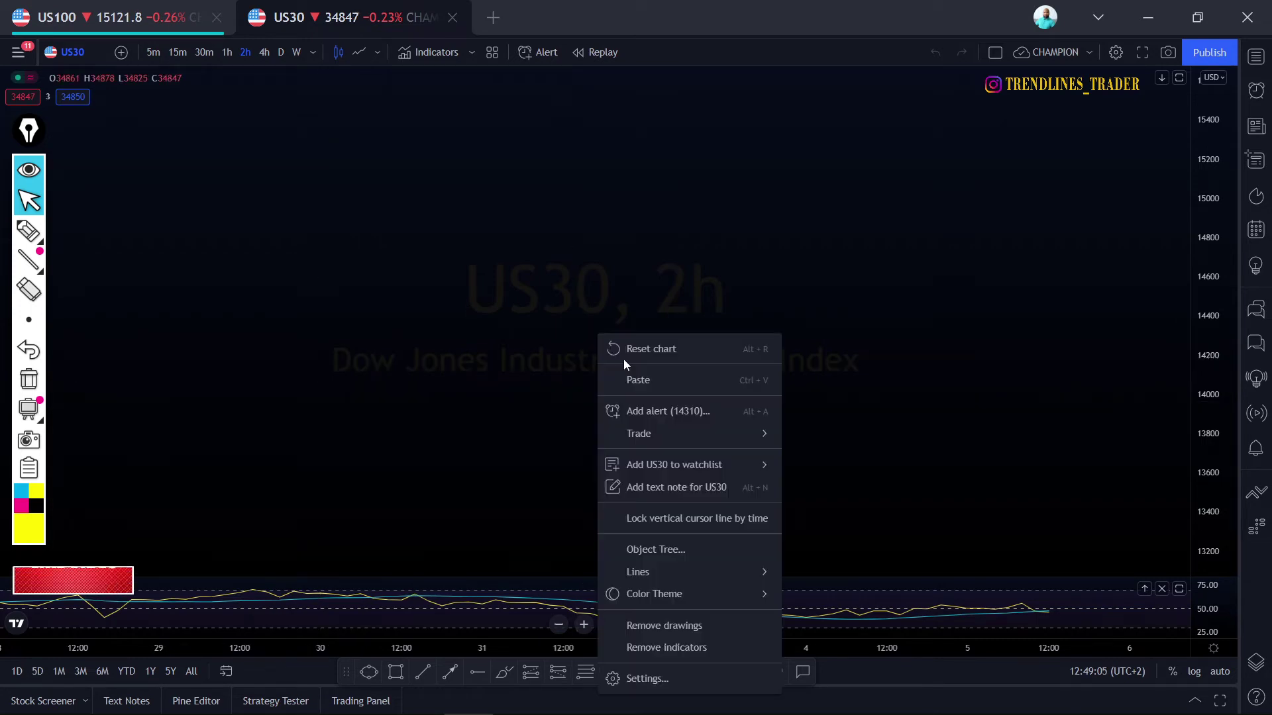
click(630, 351)
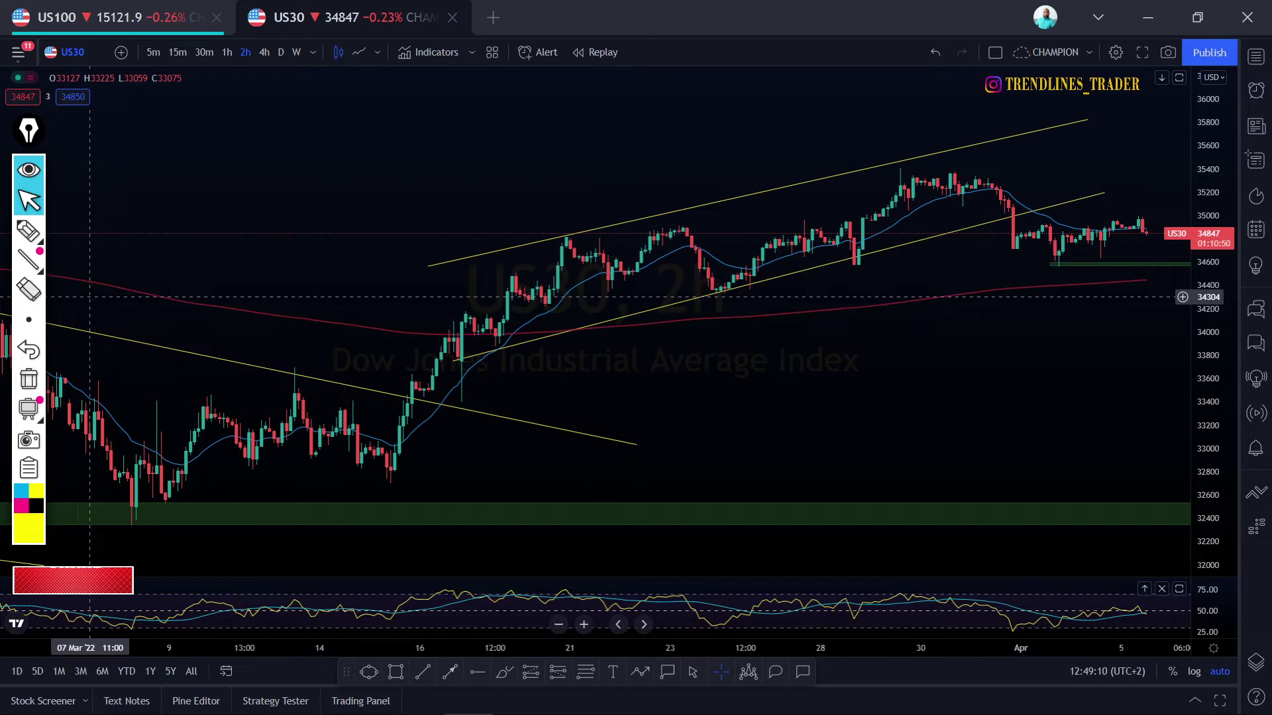
click(264, 52)
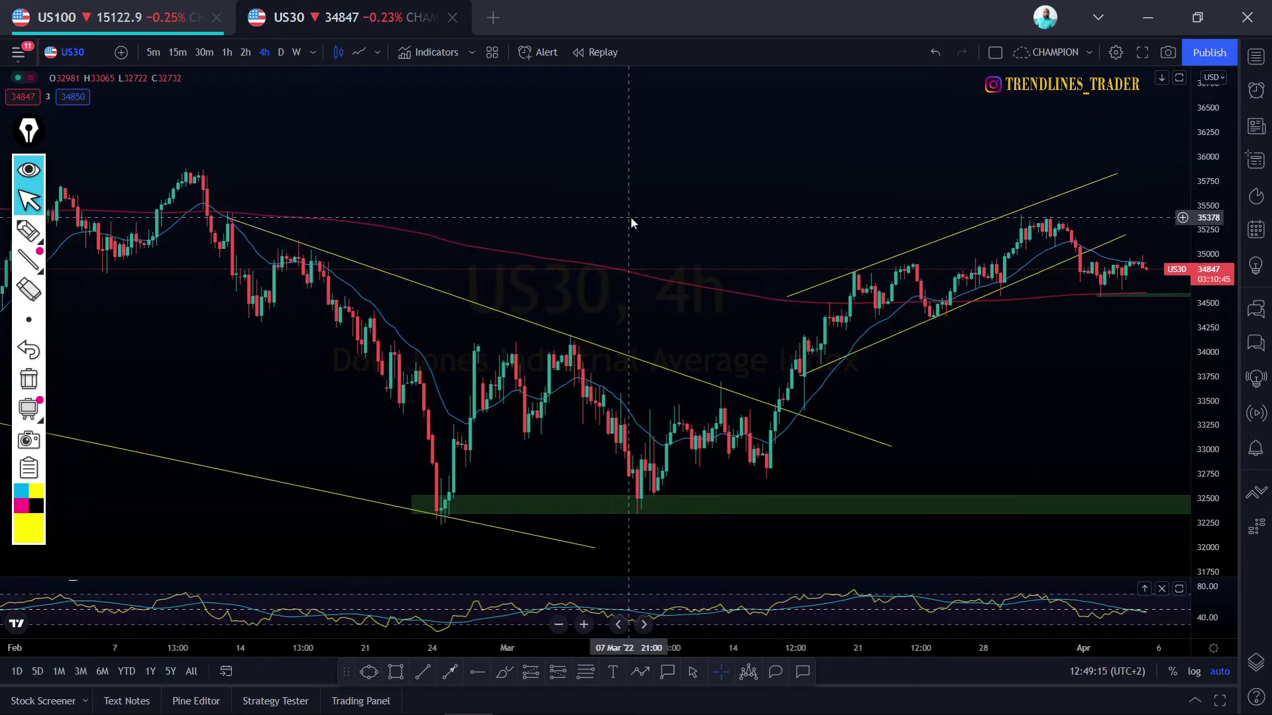
Remove the existing US30 drawings and sketch strokes near 34,300 and a box from about 34,400 to 34,900 over the red moving average
right_click(630, 216)
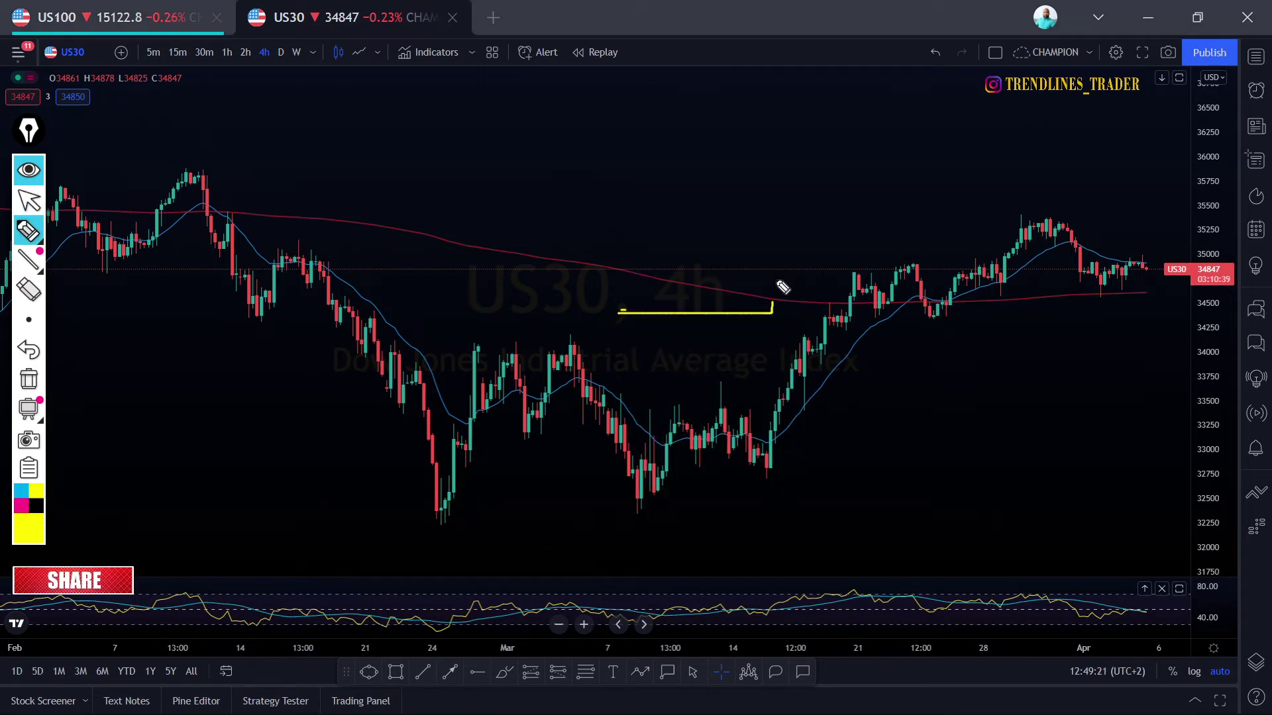
drag(673, 319, 775, 291)
drag(626, 322, 433, 322)
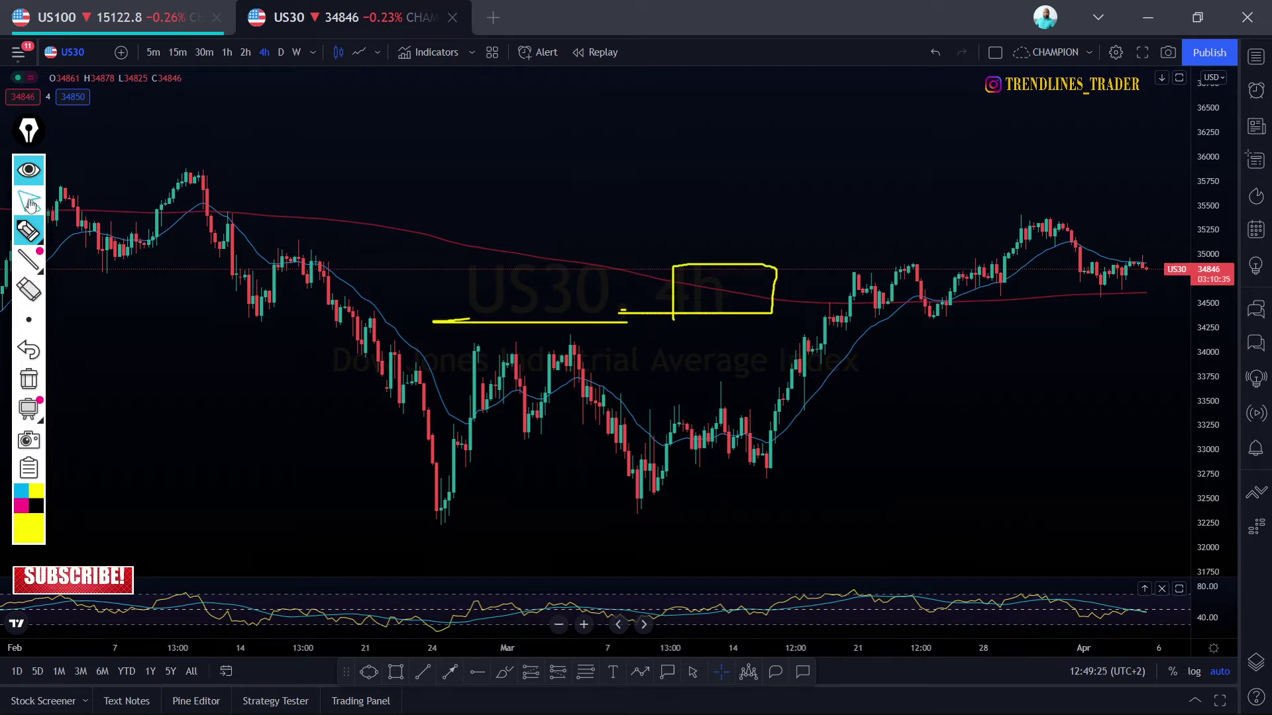
click(28, 200)
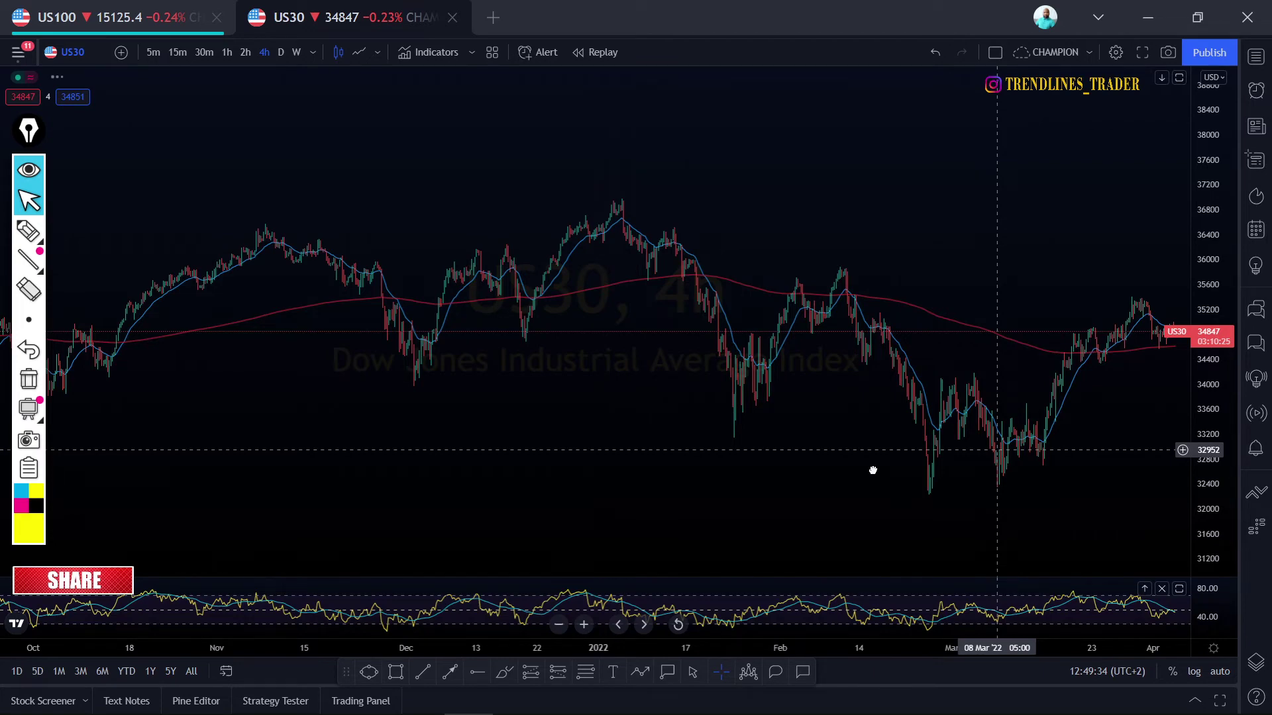
Draw a descending trend line through the January and February 2022 highs, and mark its touches and the recent support near 34,600
drag(873, 471, 687, 470)
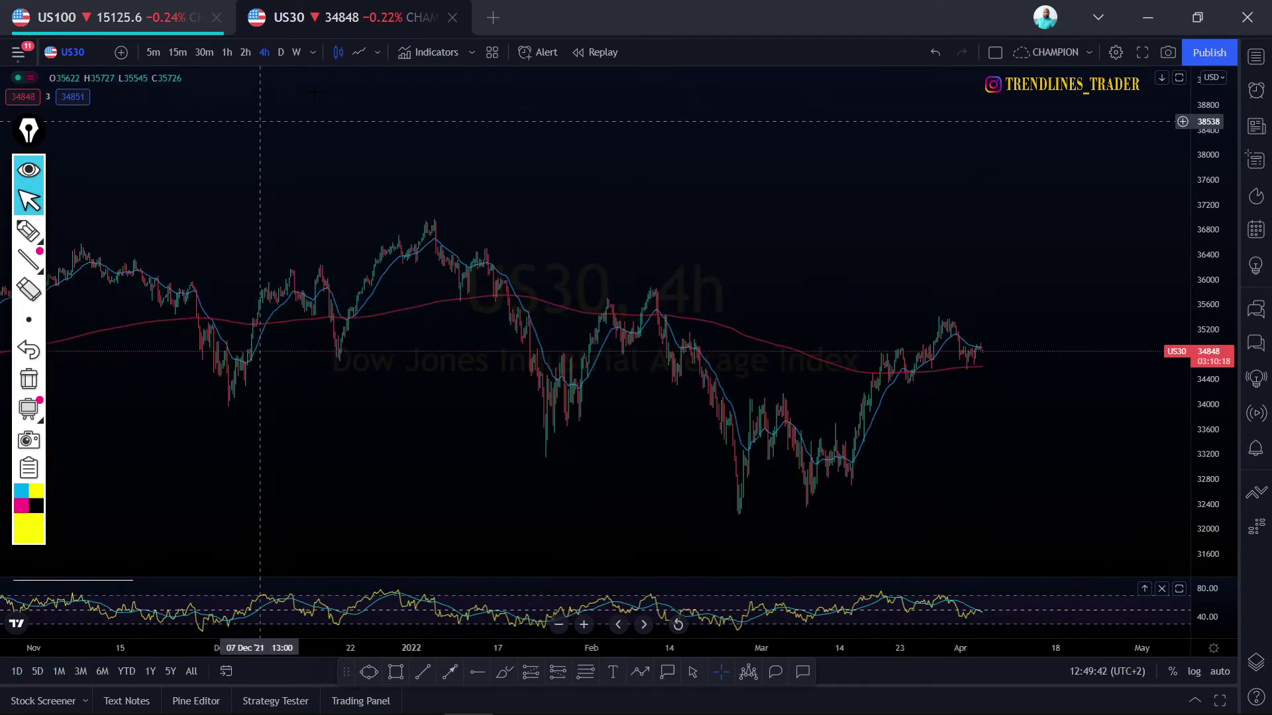
click(360, 53)
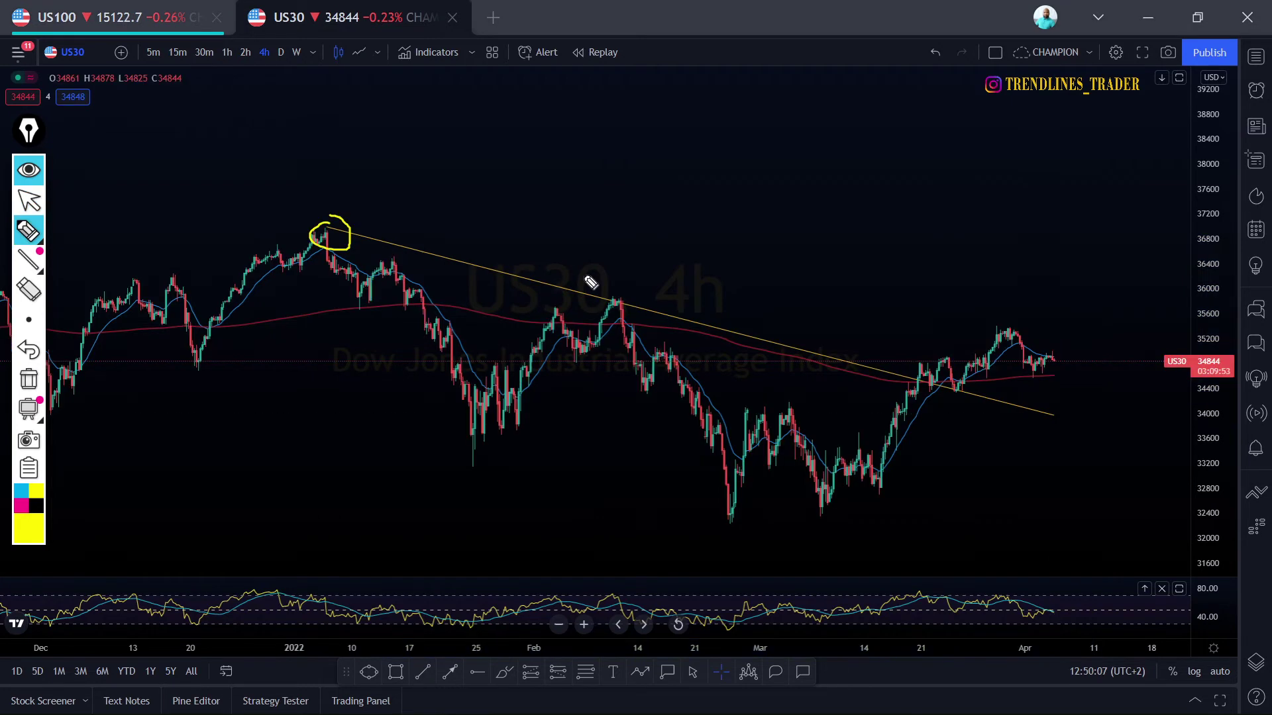
mouse_move(613, 283)
mouse_down()
mouse_move(623, 334)
mouse_move(616, 283)
mouse_up()
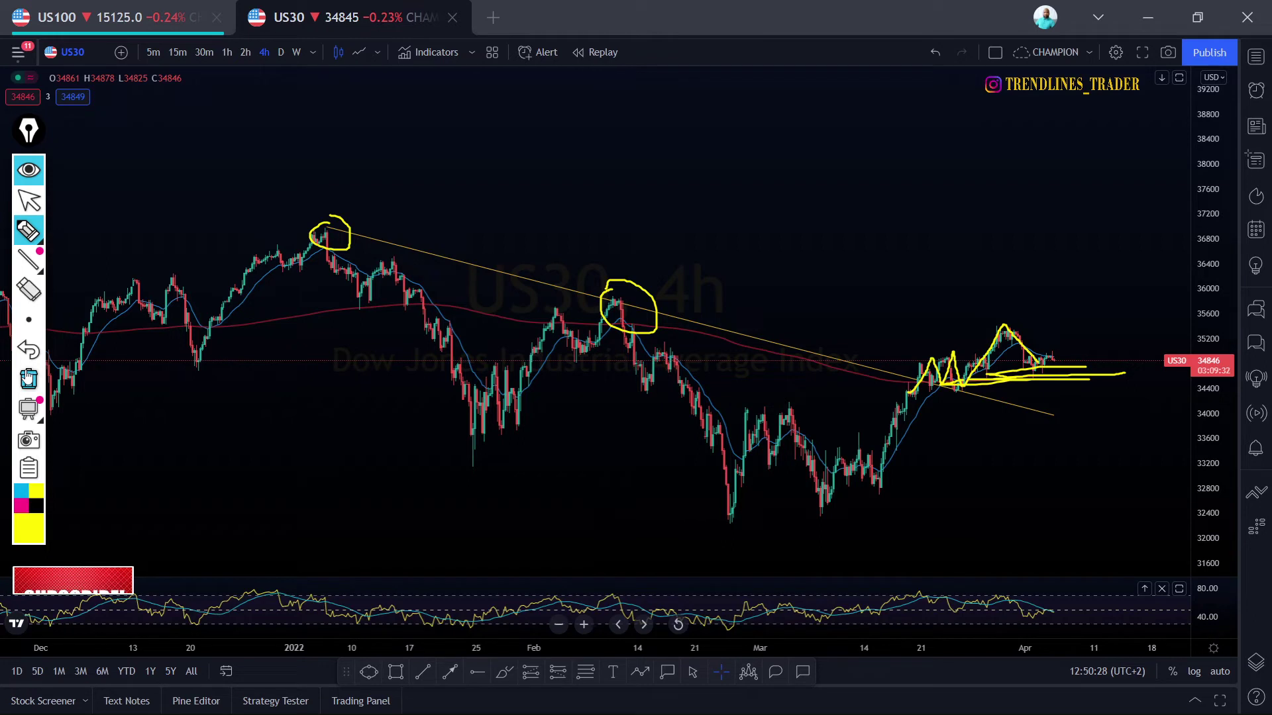
Clear the sketches and draw a right-extended green resistance zone from 11 Feb 2022, between 35,338 and 35,483
click(29, 378)
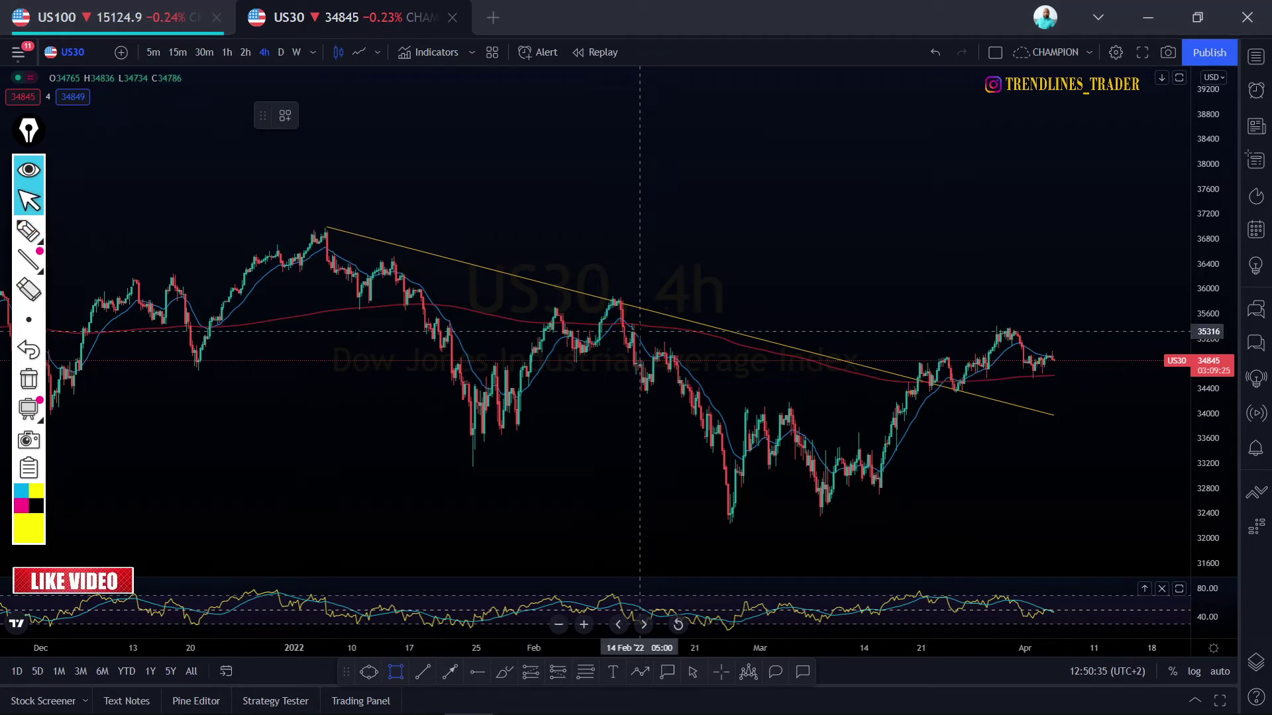
drag(629, 330, 789, 319)
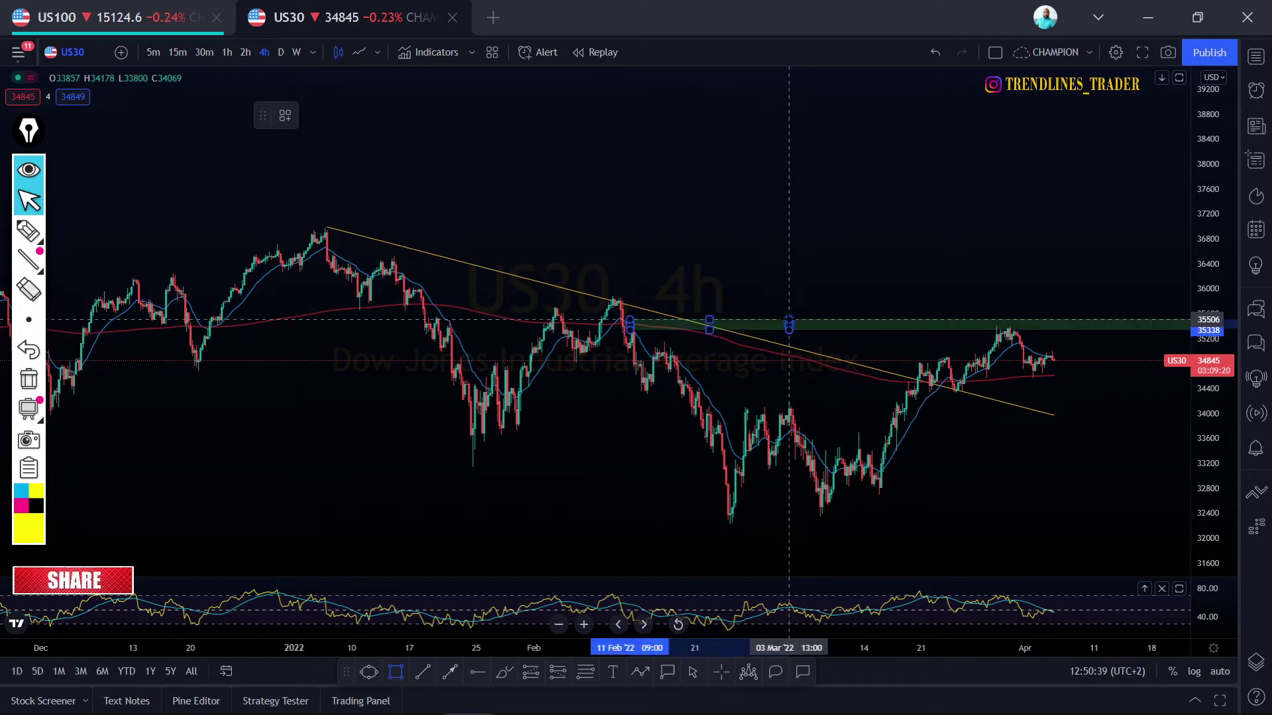
click(793, 320)
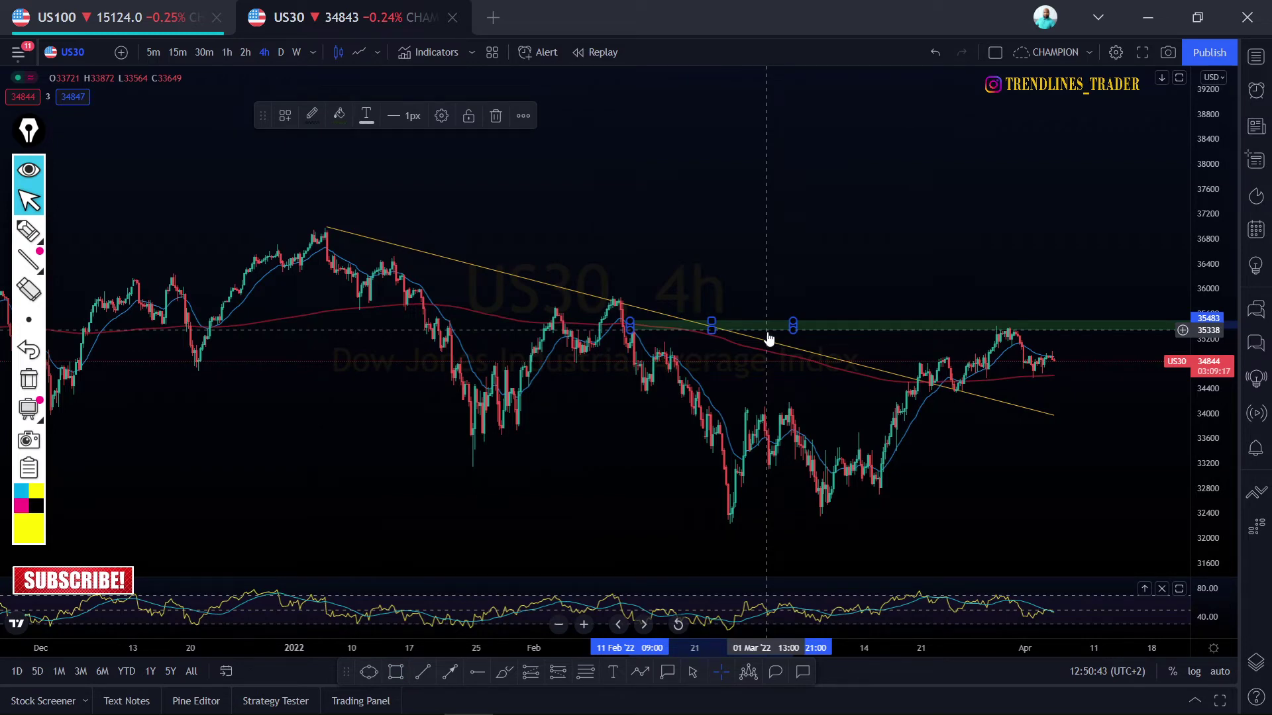
scroll(768, 340, right, 3)
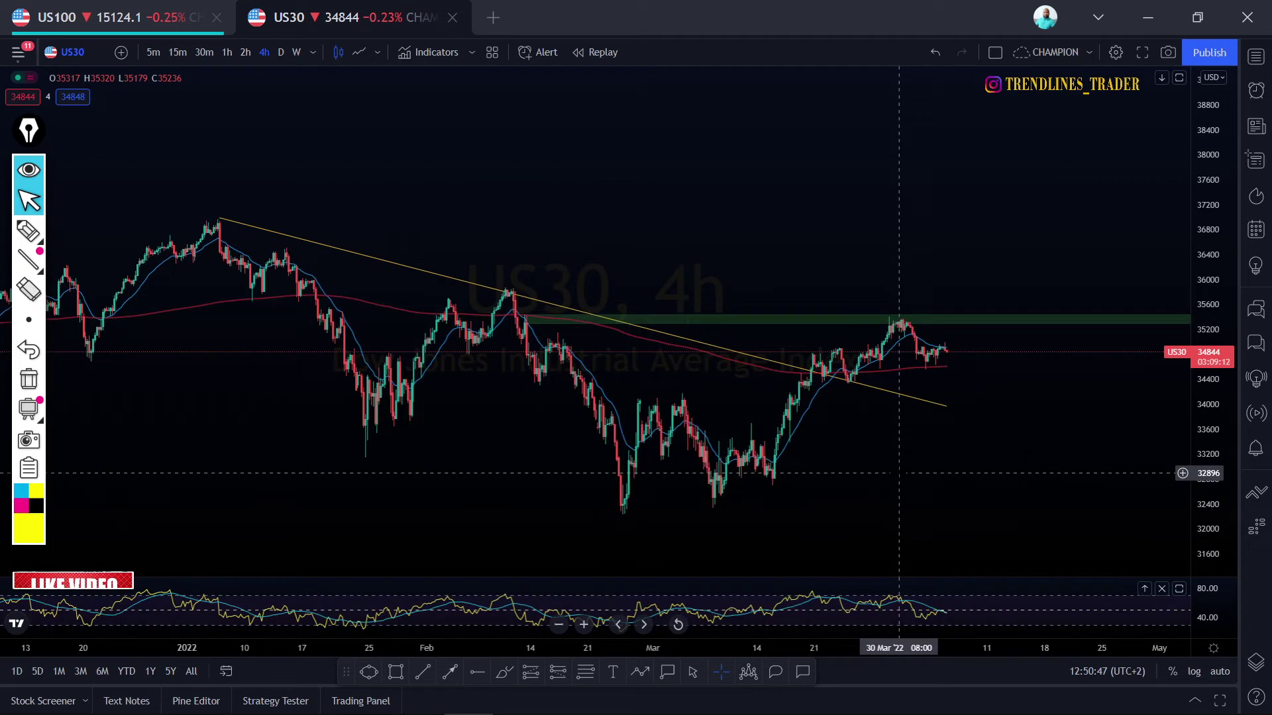
scroll(899, 473, down, 2)
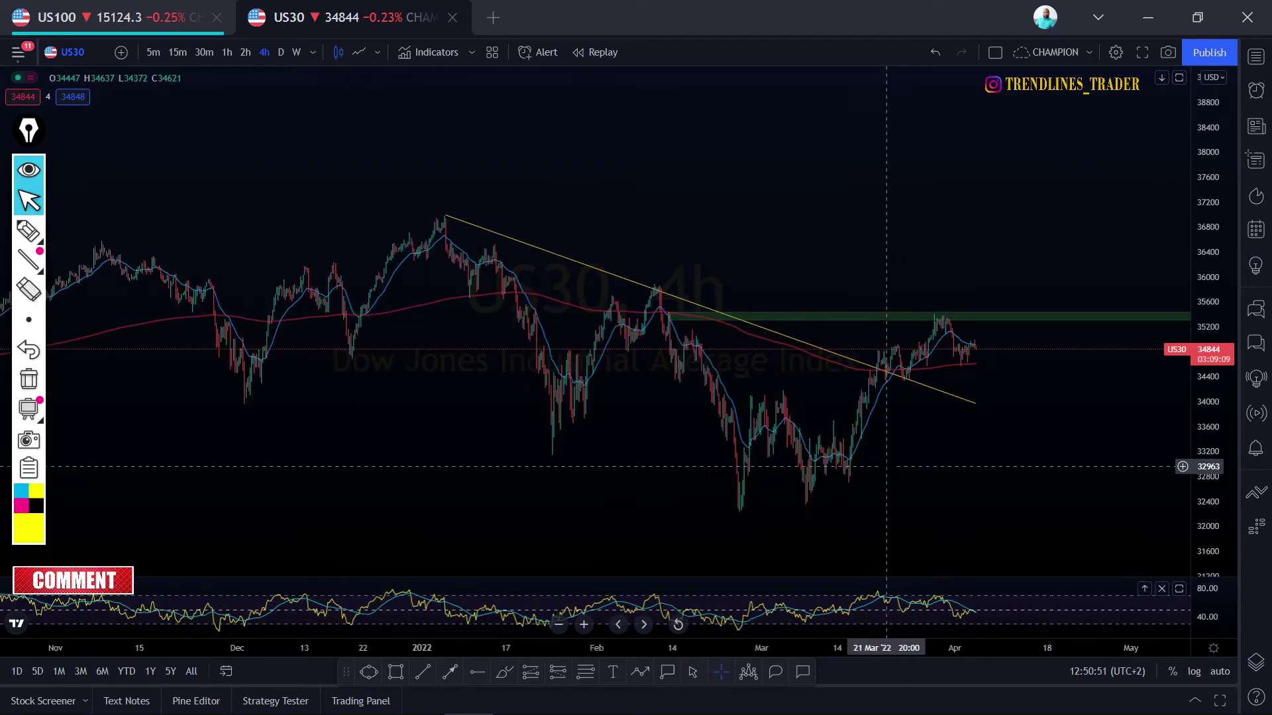
scroll(886, 466, up, 3)
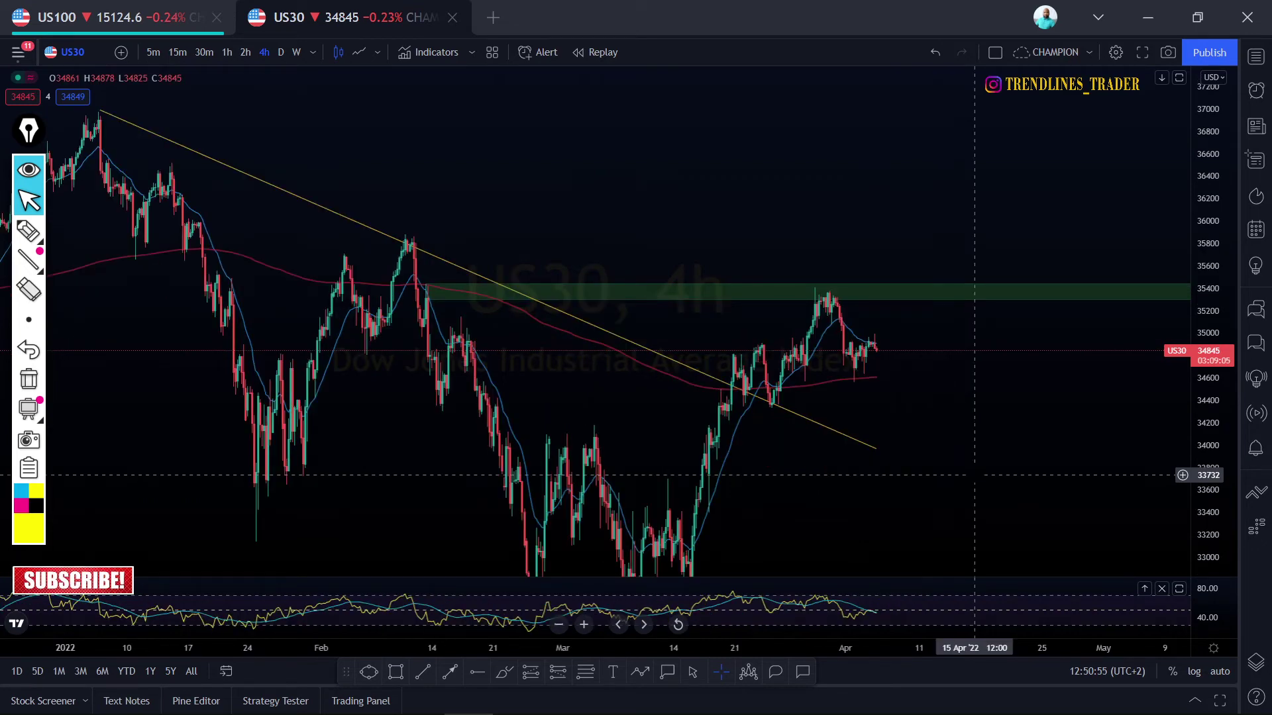
scroll(762, 408, up, 1)
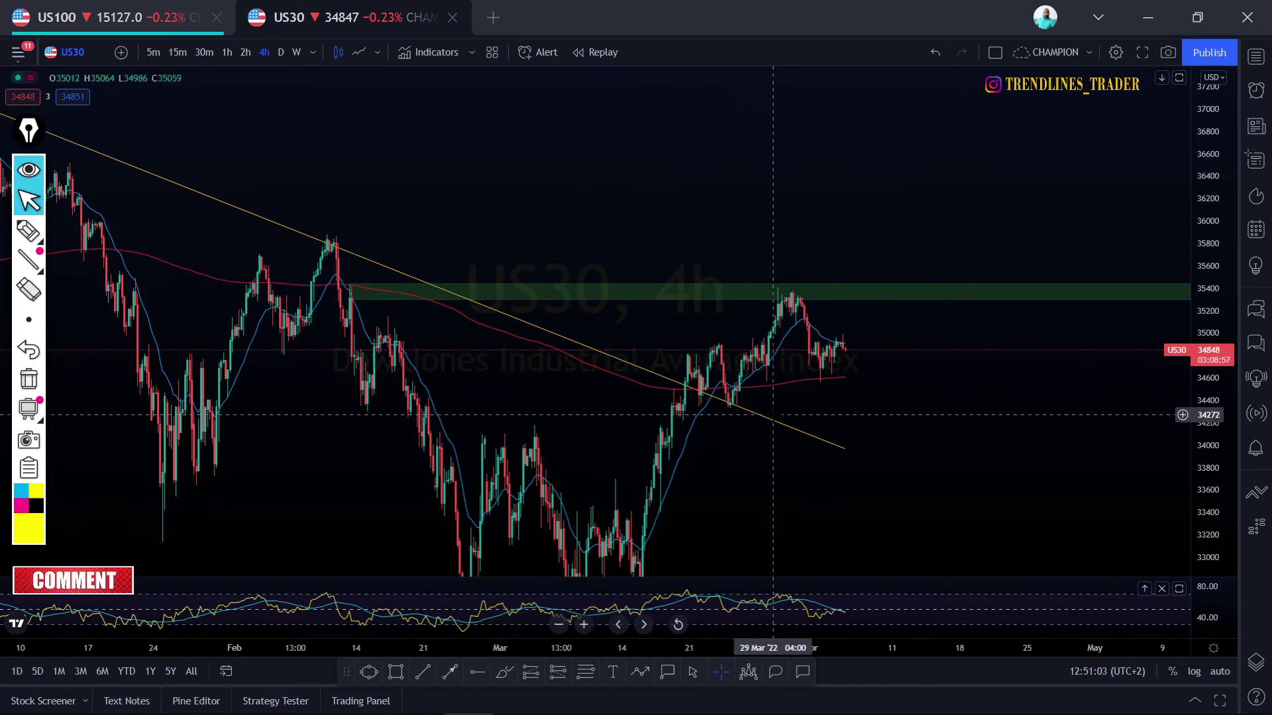
Draw a right-extended green rectangle zone from 25 Feb 2022, between about 34,085 and 34,278
click(395, 676)
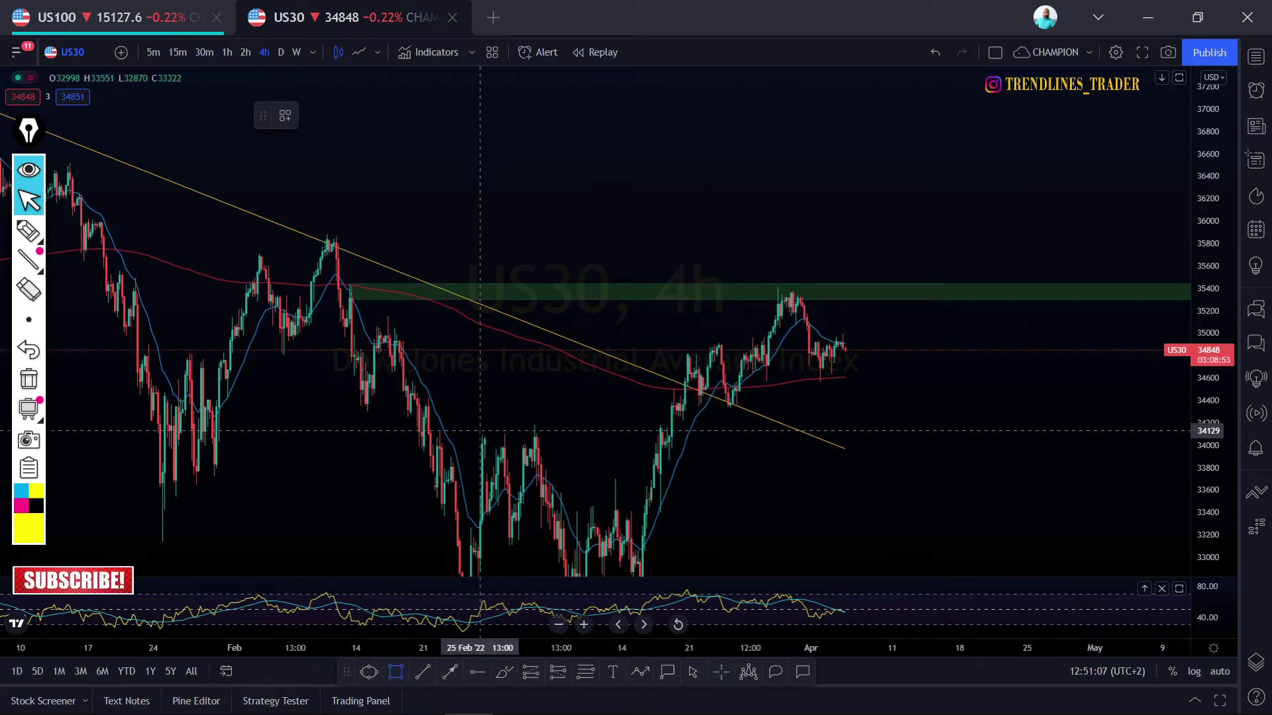
drag(481, 436, 594, 415)
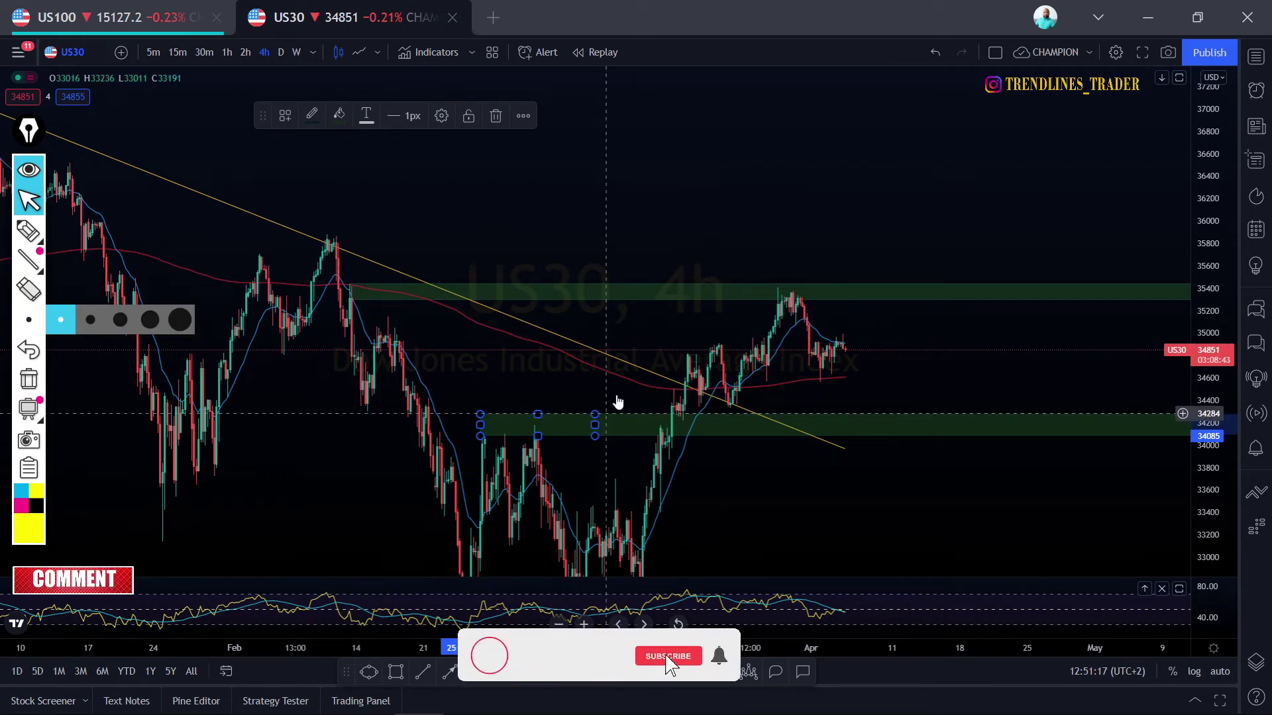
Sketch strokes at the lower zone near 34,200–34,300 and the resistance near 35,300, plus a zigzag price path falling to the lower zone
key(ctrl+shift+e)
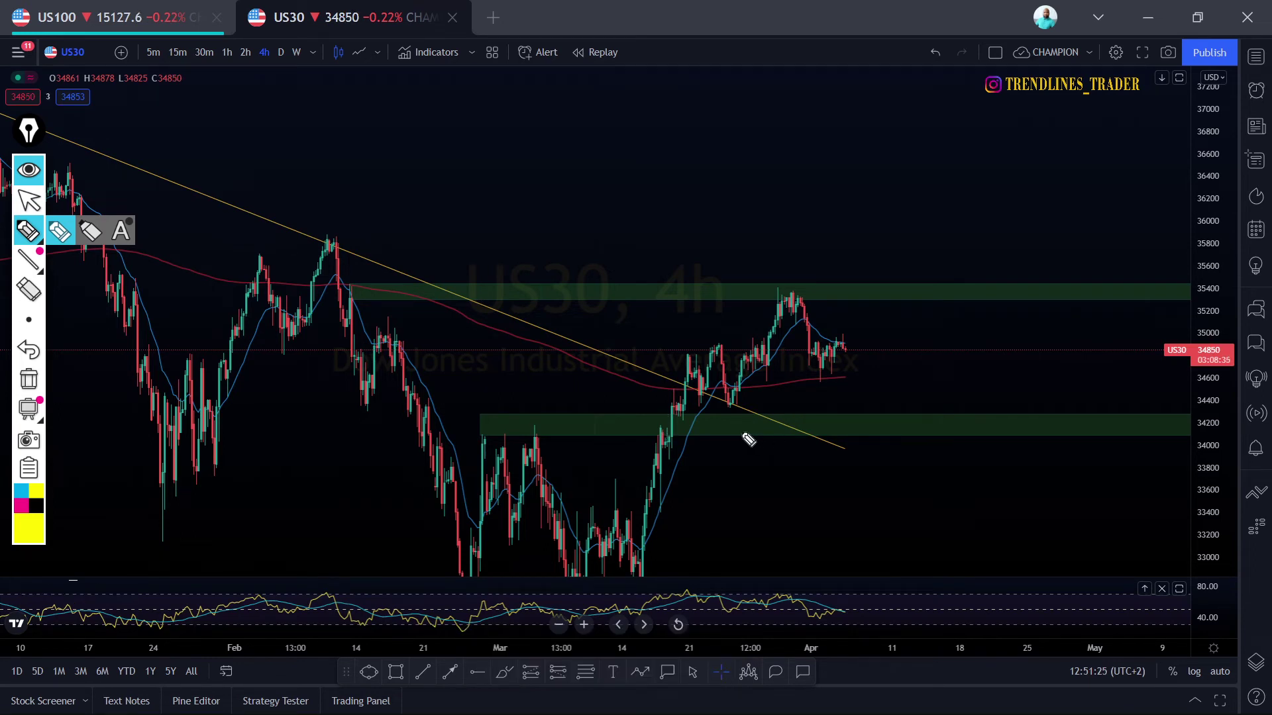
drag(729, 430, 897, 430)
drag(669, 418, 778, 413)
mouse_move(762, 312)
mouse_down()
mouse_move(722, 303)
mouse_move(853, 298)
mouse_move(814, 342)
mouse_move(887, 378)
mouse_move(909, 419)
mouse_move(915, 406)
mouse_up()
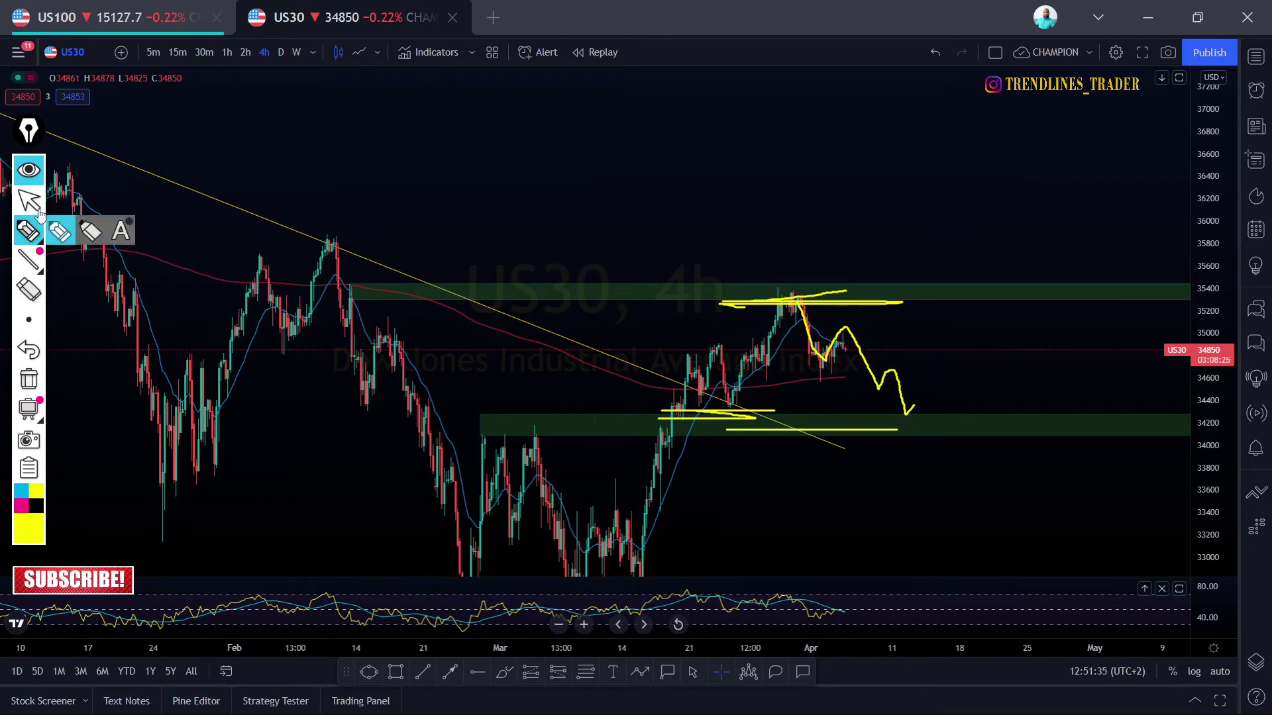
click(594, 418)
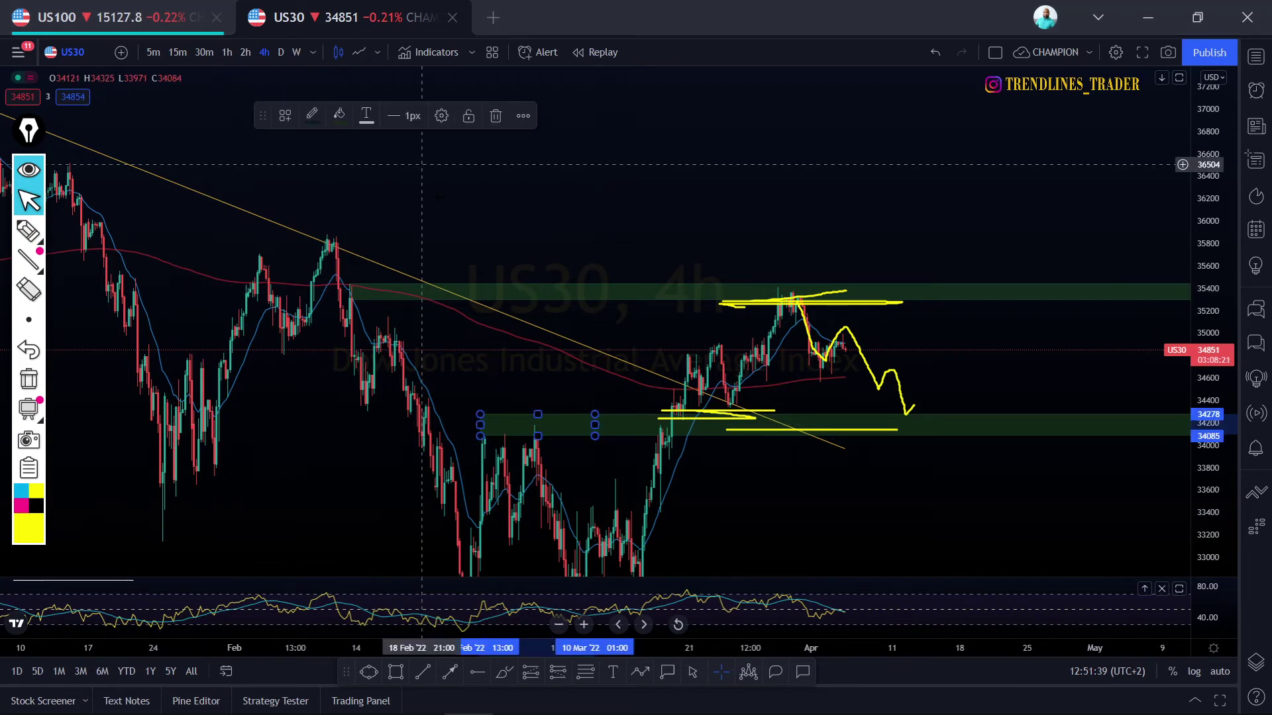
double_click(594, 418)
click(572, 293)
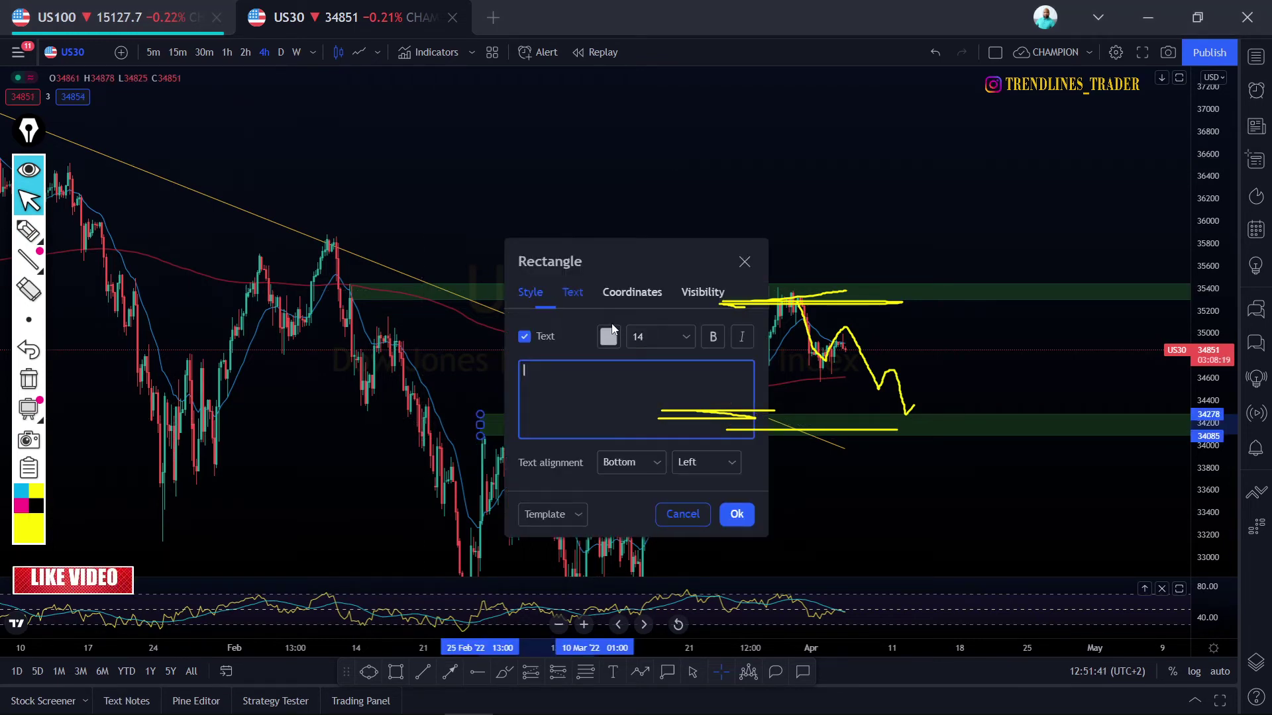
click(745, 263)
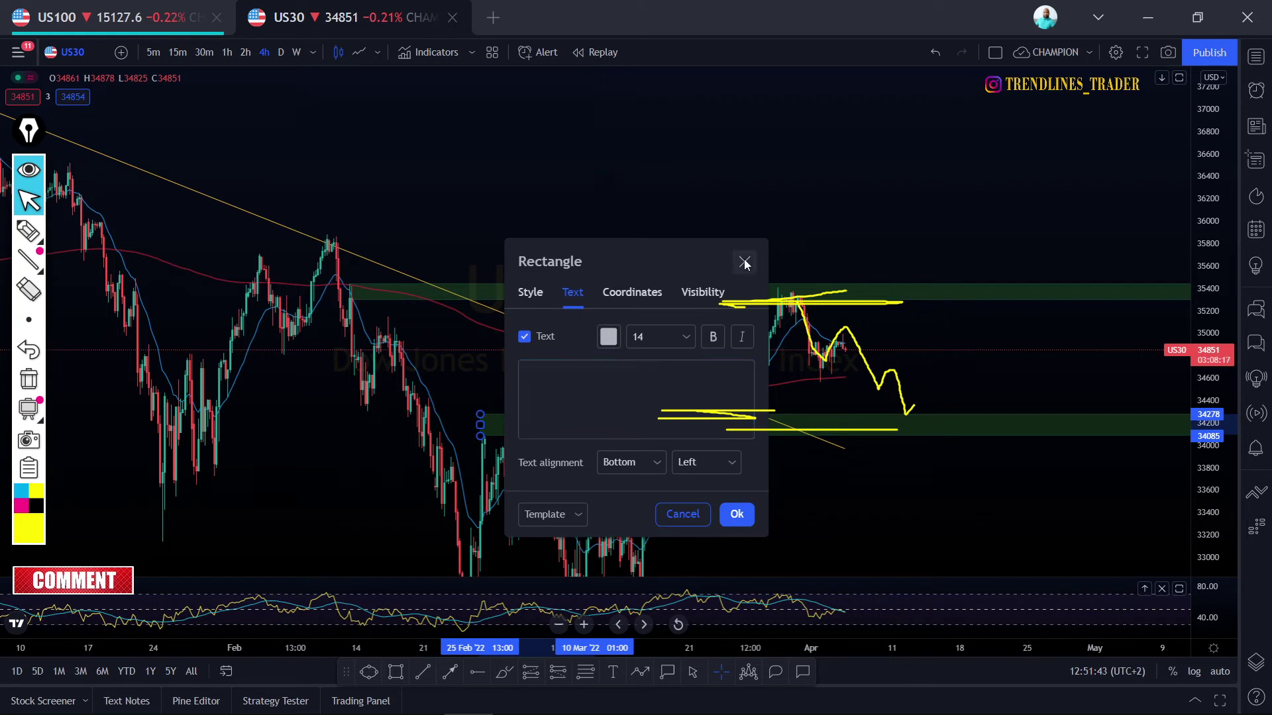
Apply the DEMAND template to the lower green zone
right_click(596, 417)
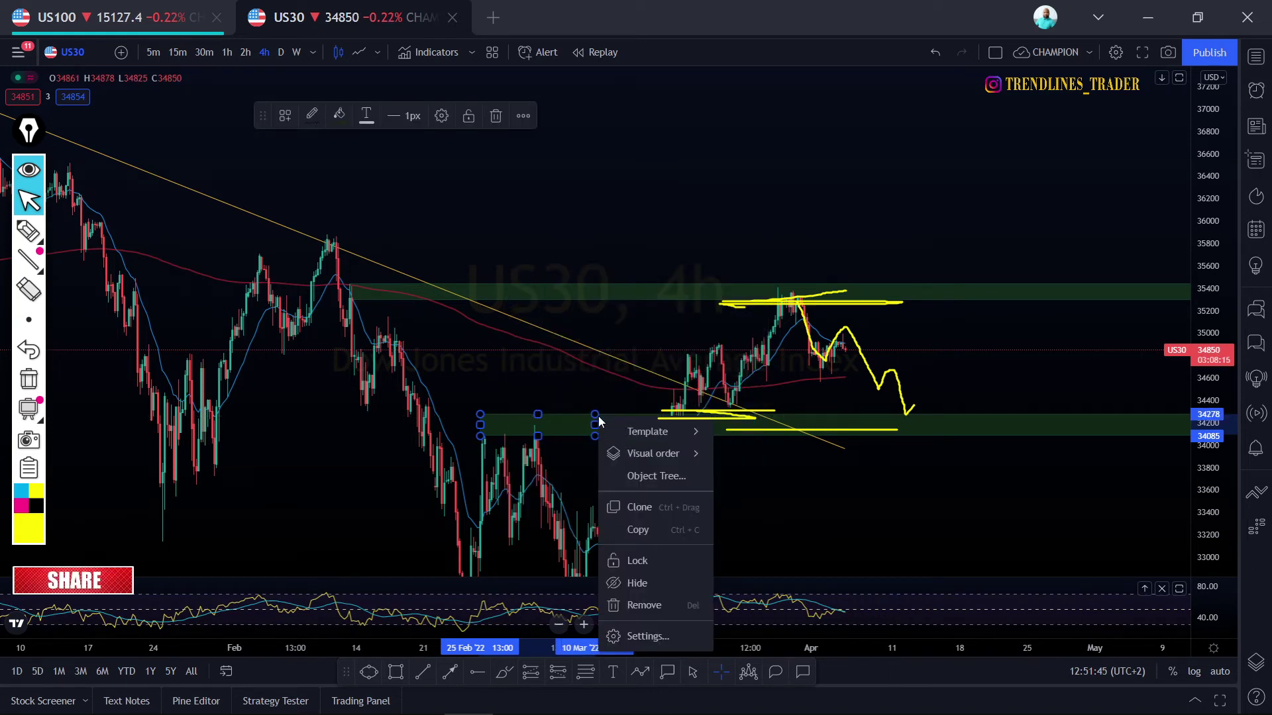
mouse_move(662, 431)
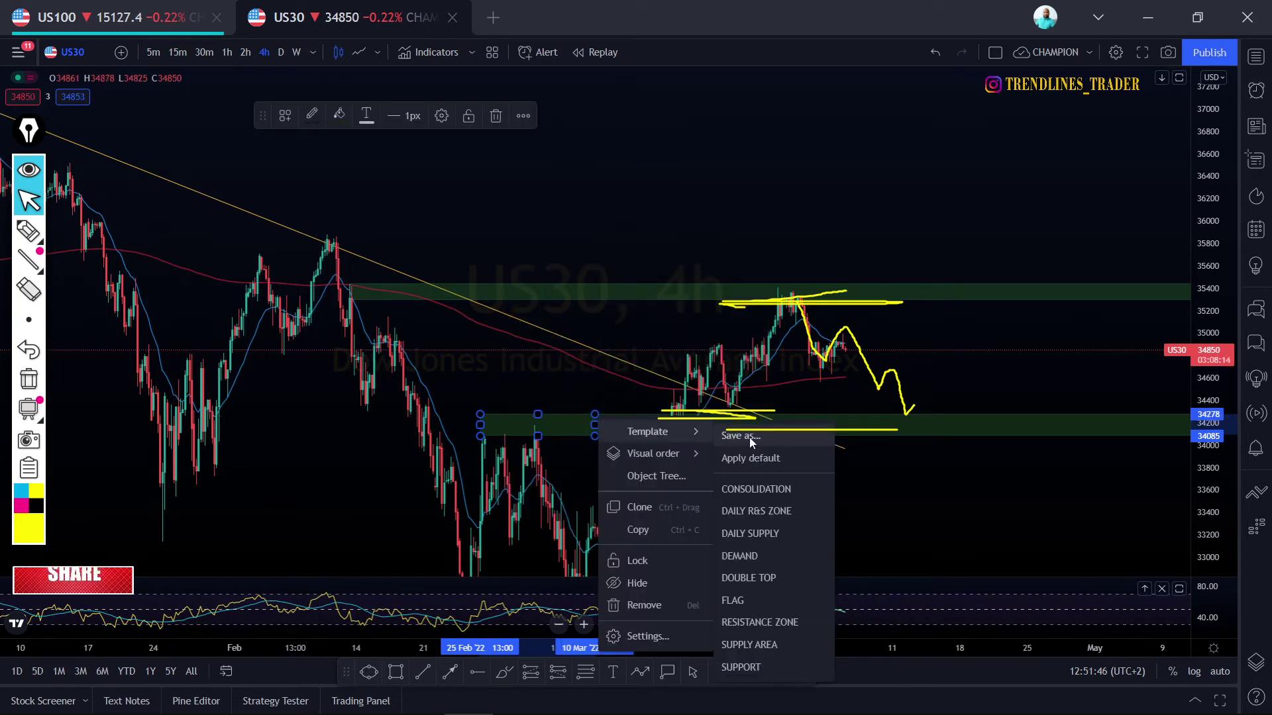
click(754, 557)
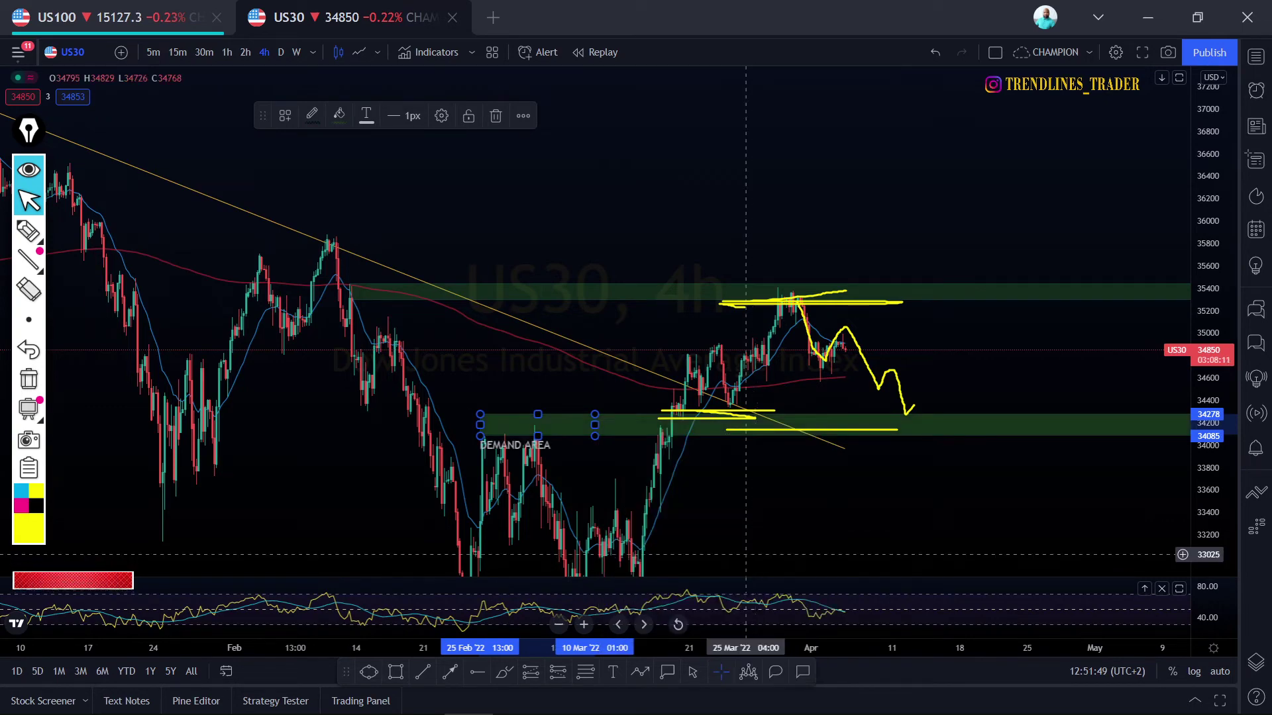
right_click(595, 427)
mouse_move(622, 433)
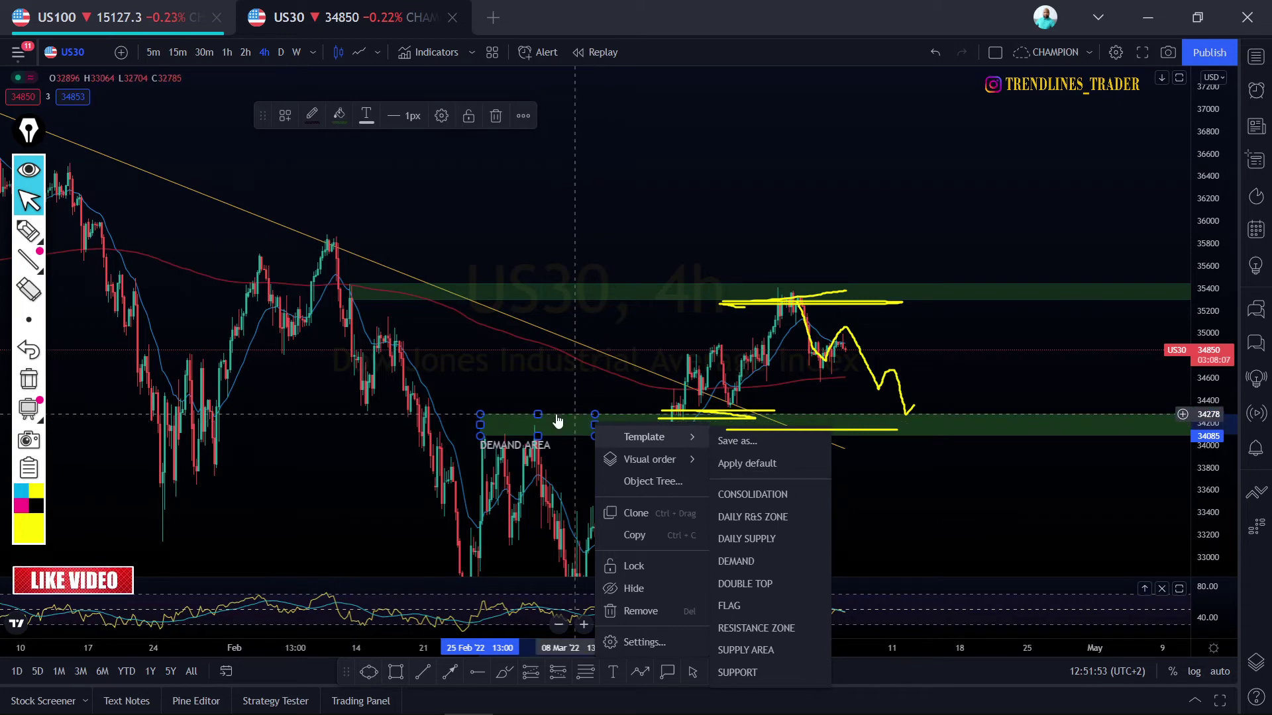
Align the DEMAND AREA label Inside and Center, and stretch the zone's far edge to about 27 Apr 2022
double_click(583, 428)
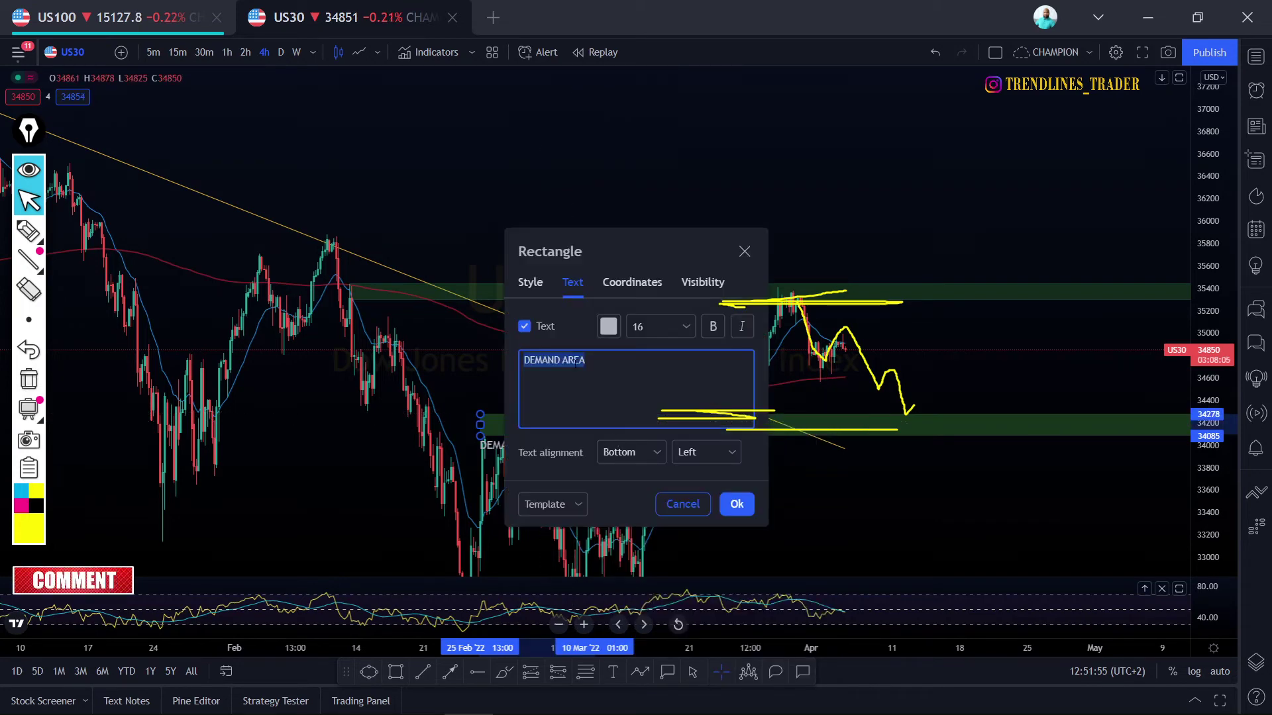
click(706, 452)
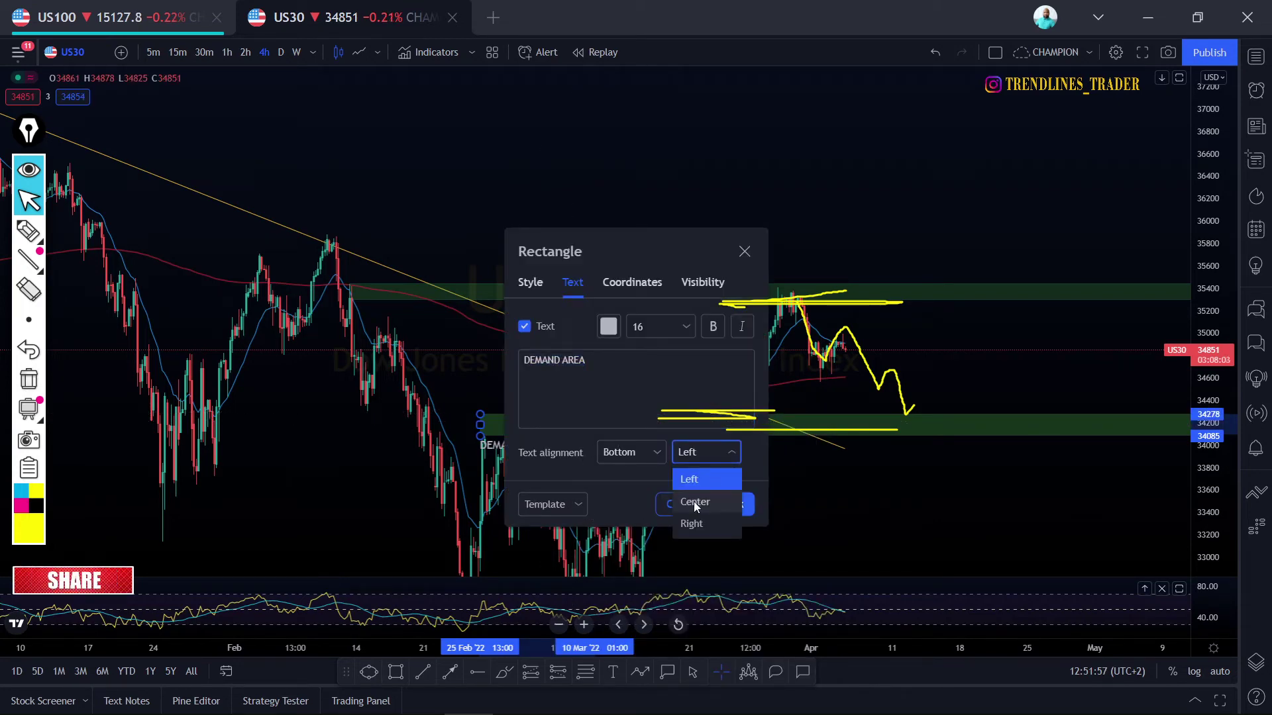
click(694, 503)
click(625, 453)
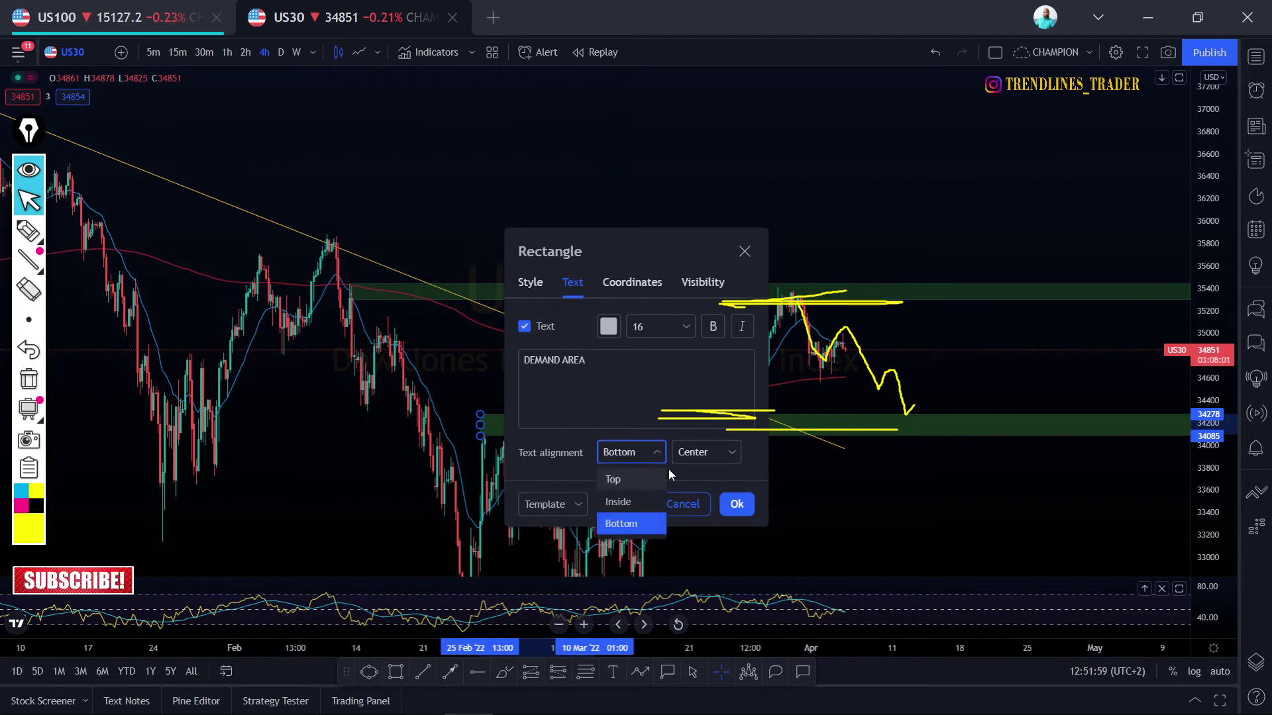
click(621, 501)
click(737, 504)
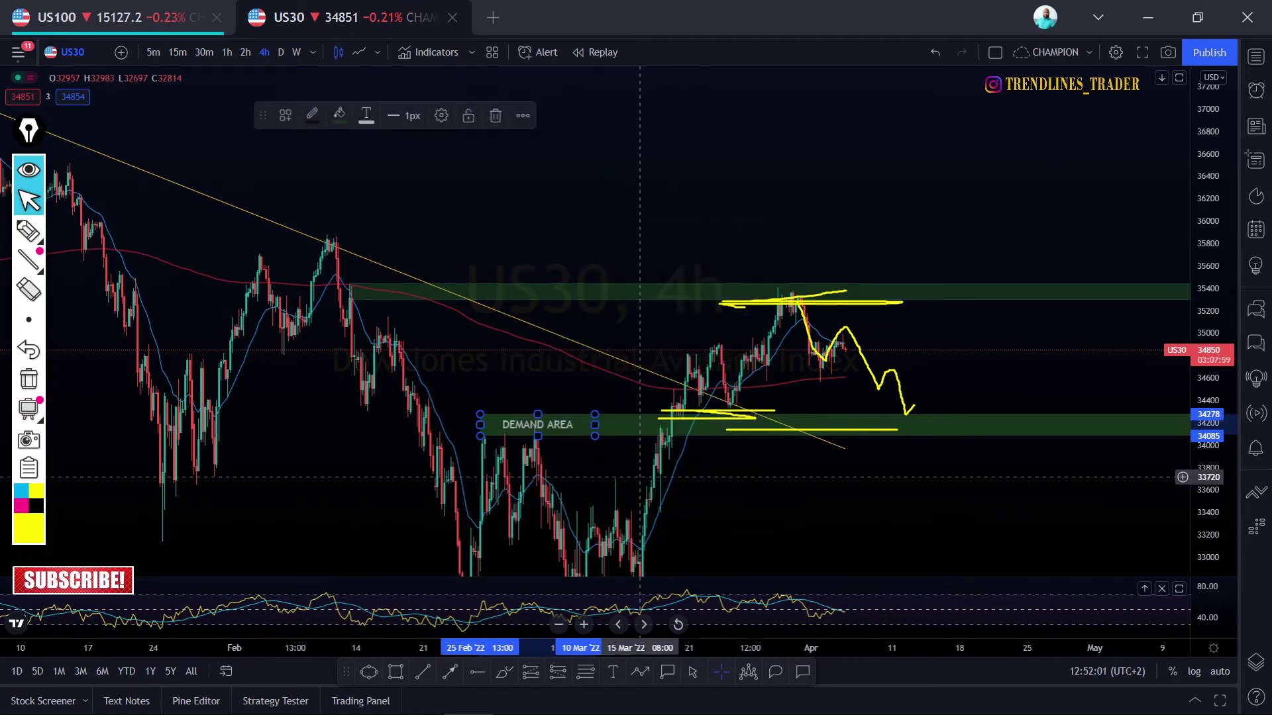
drag(595, 424, 1063, 421)
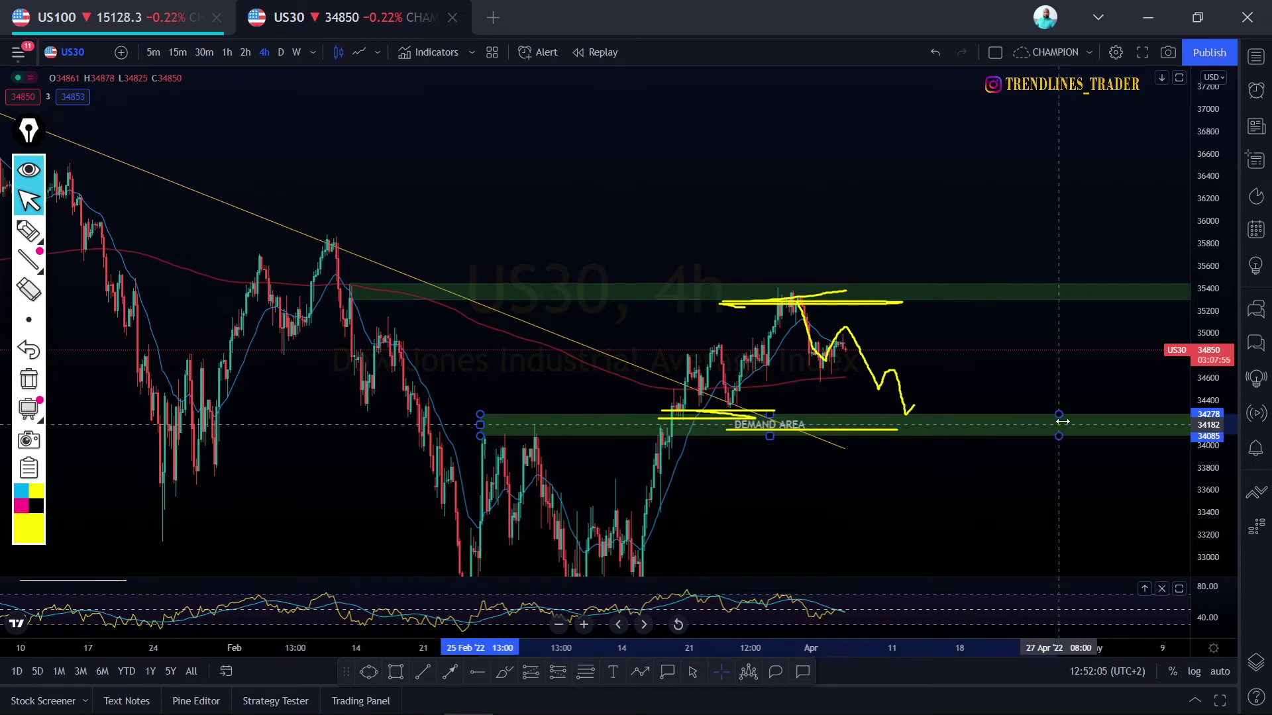
click(868, 482)
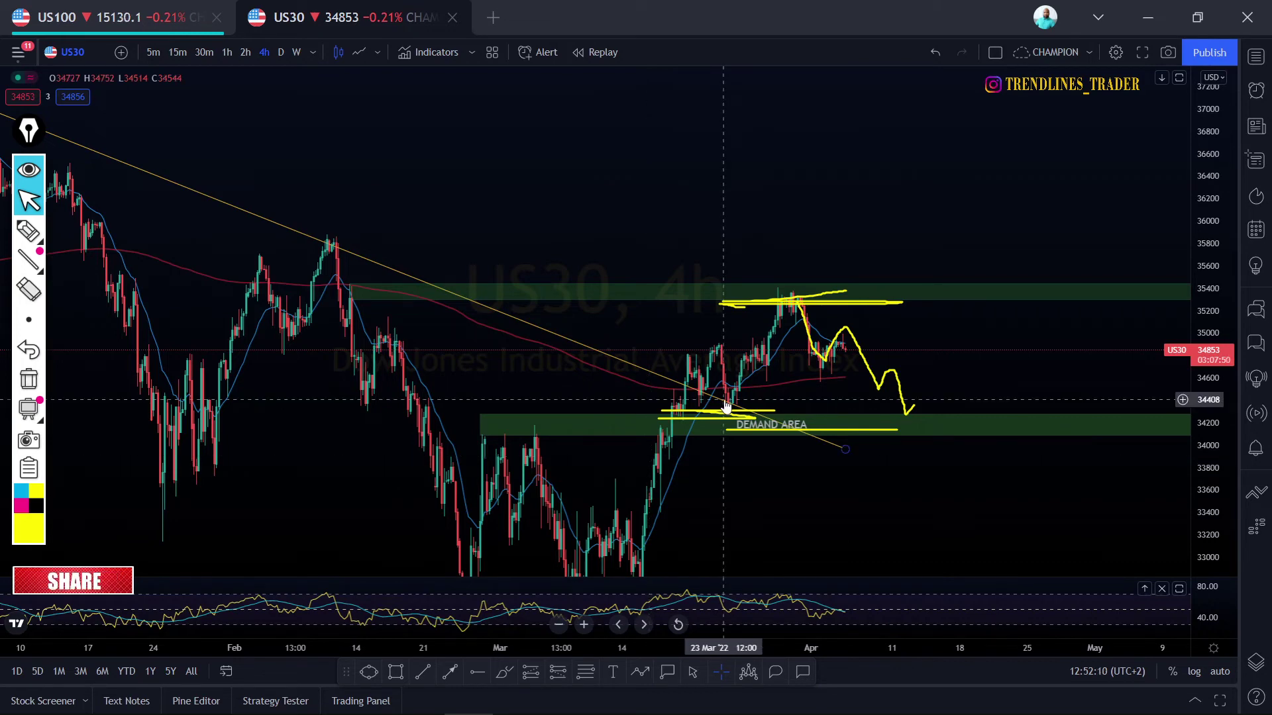
Clear the sketches and bracket the early-April consolidation with two rising strokes between about 34,650 and 34,950
key(ctrl+shift+2)
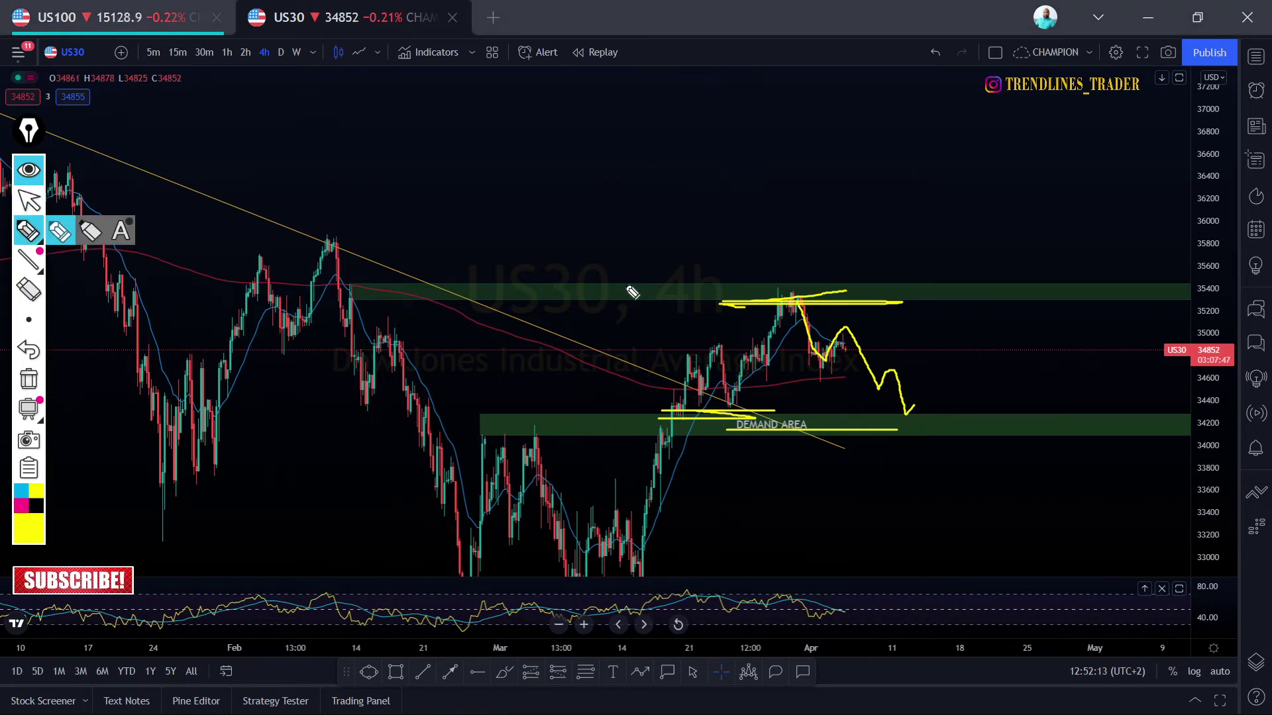
key(ctrl+shift+c)
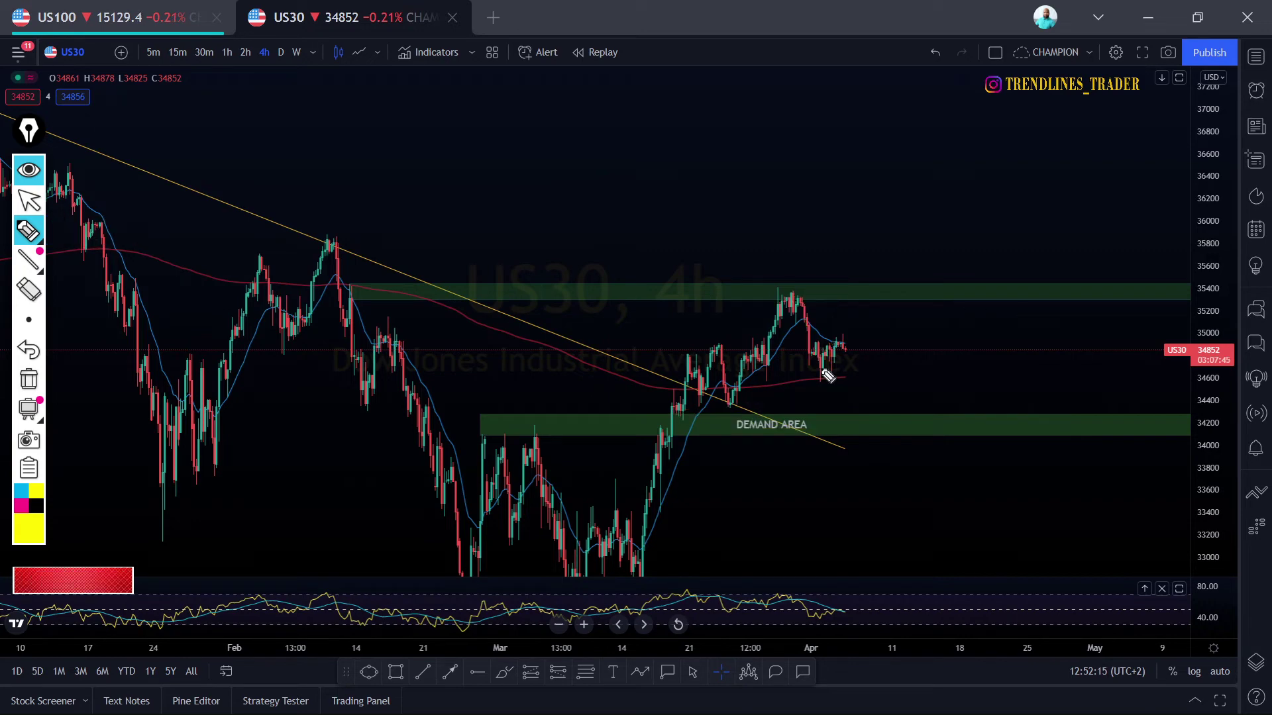
mouse_move(812, 370)
mouse_down()
mouse_move(854, 354)
mouse_move(843, 339)
mouse_up()
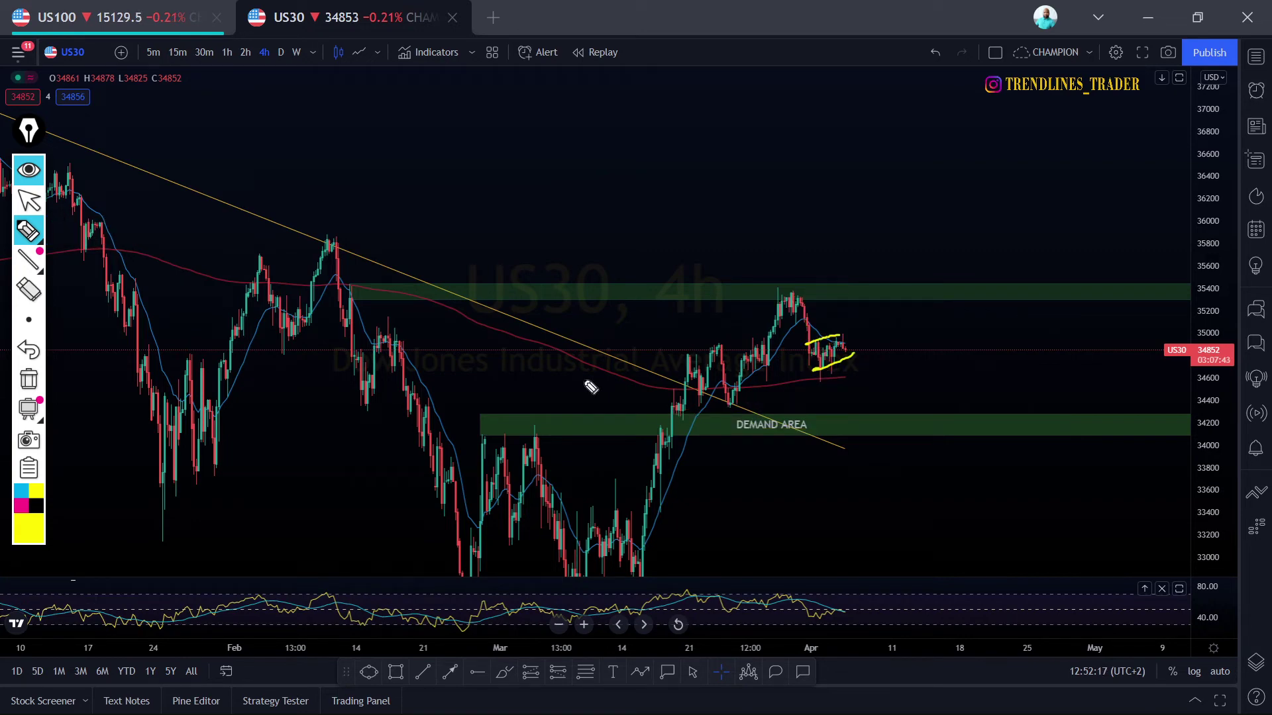
Clear the strokes and shift the demand zone up to about 34,105–34,303, still starting on 25 Feb 2022
click(29, 200)
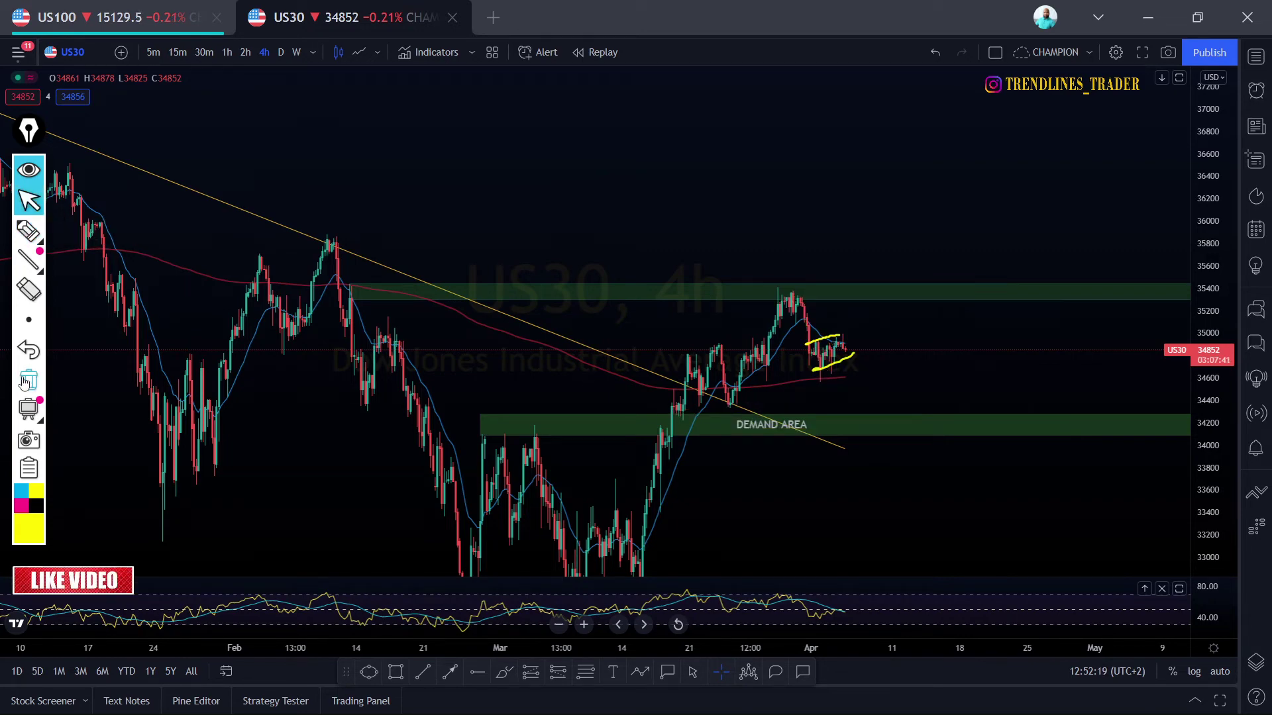
key(ctrl+shift+c)
scroll(471, 429, up, 2)
scroll(470, 430, up, 2)
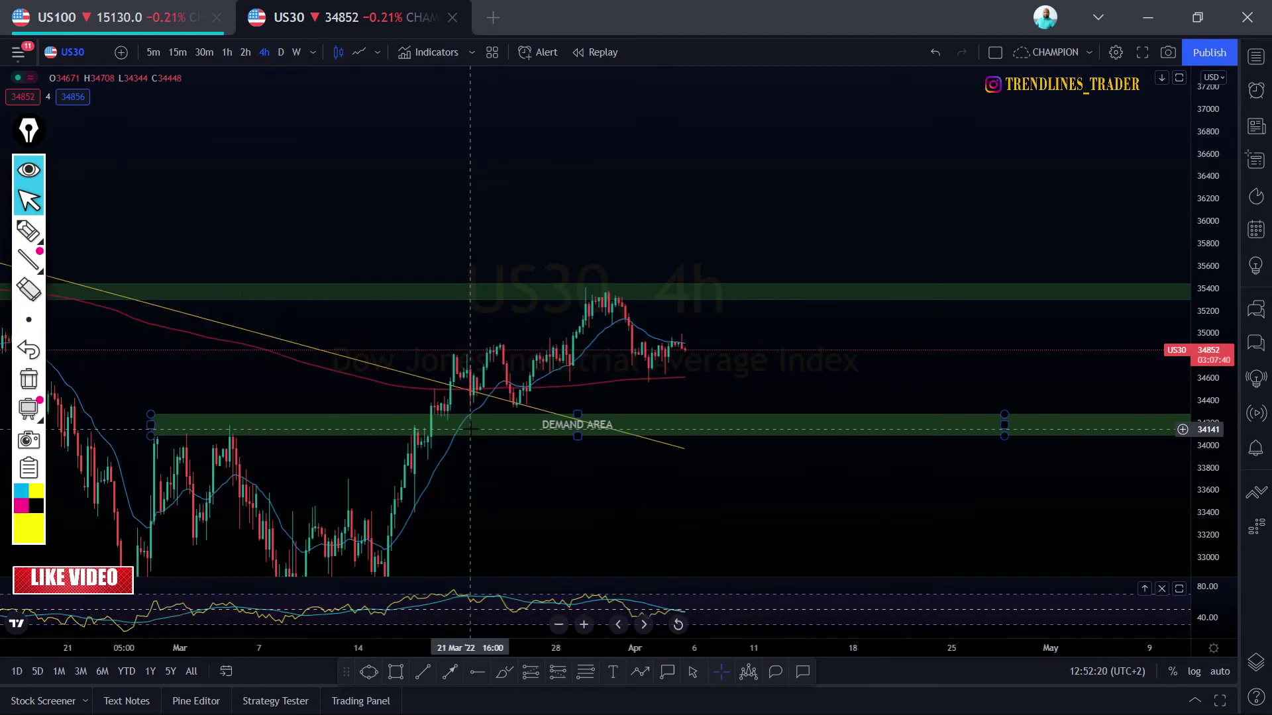
mouse_move(1202, 543)
mouse_down()
mouse_move(1203, 504)
mouse_move(1203, 523)
mouse_up()
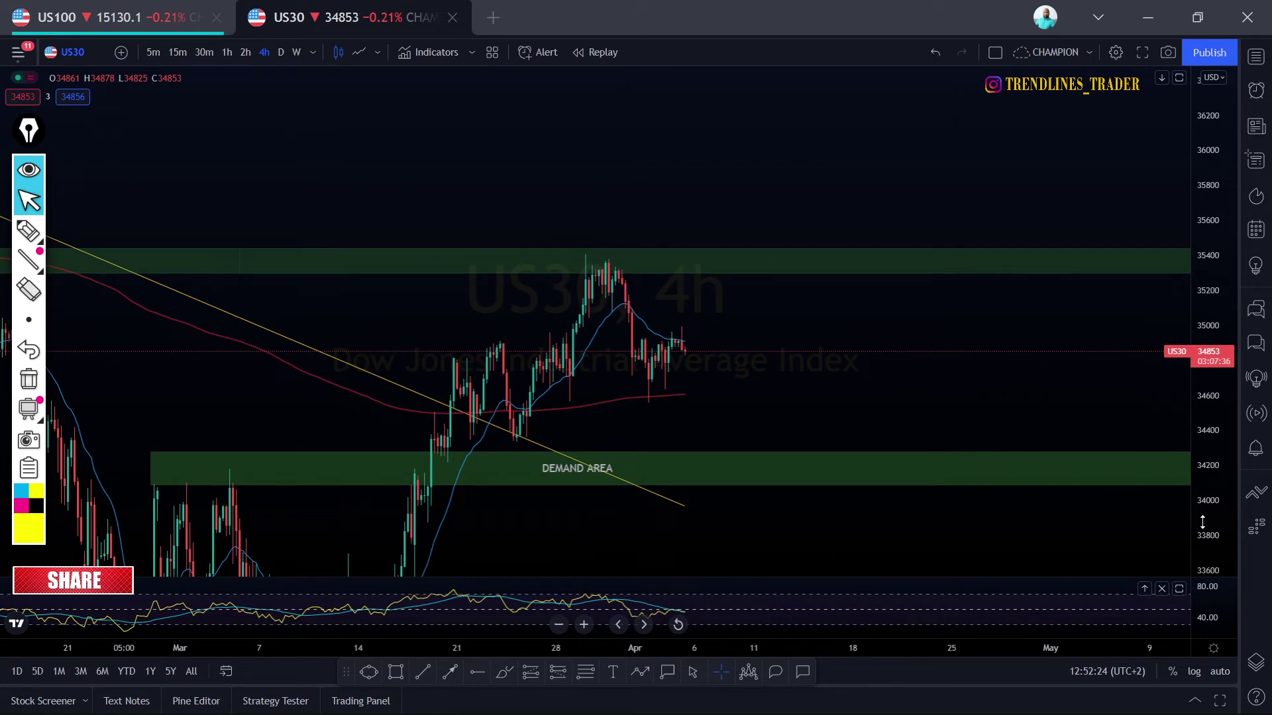
drag(277, 458, 352, 436)
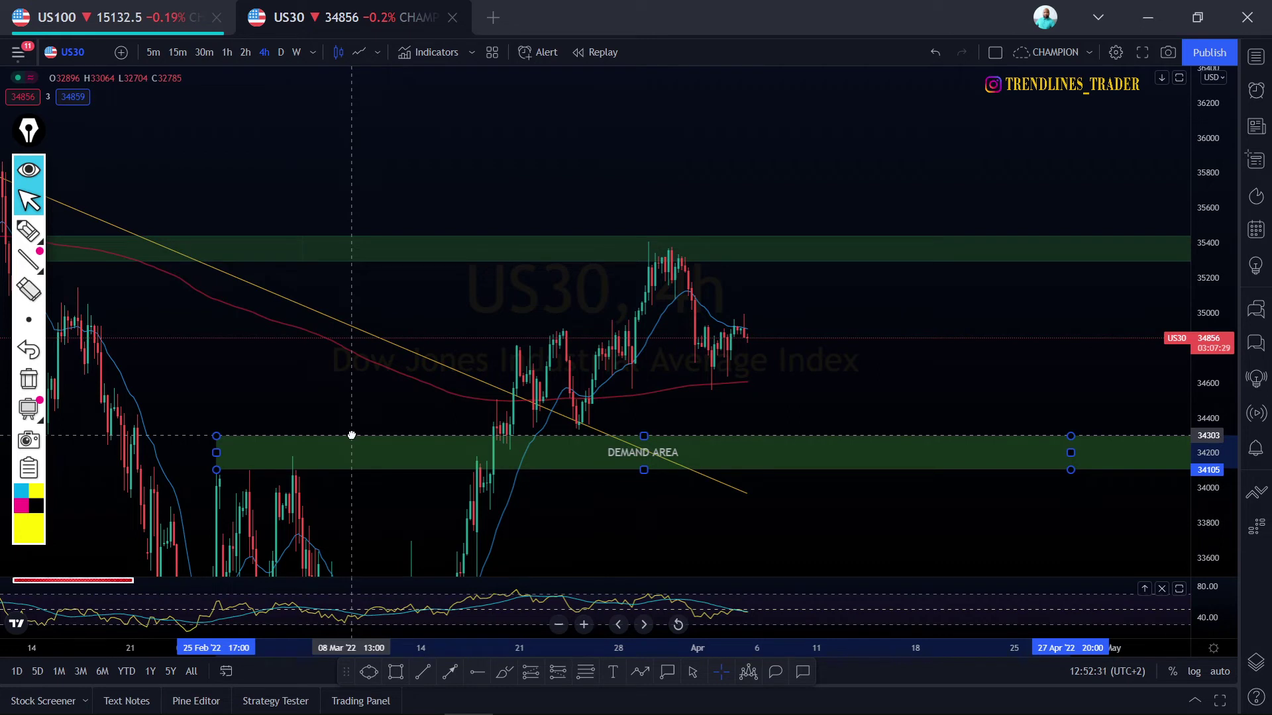
click(358, 348)
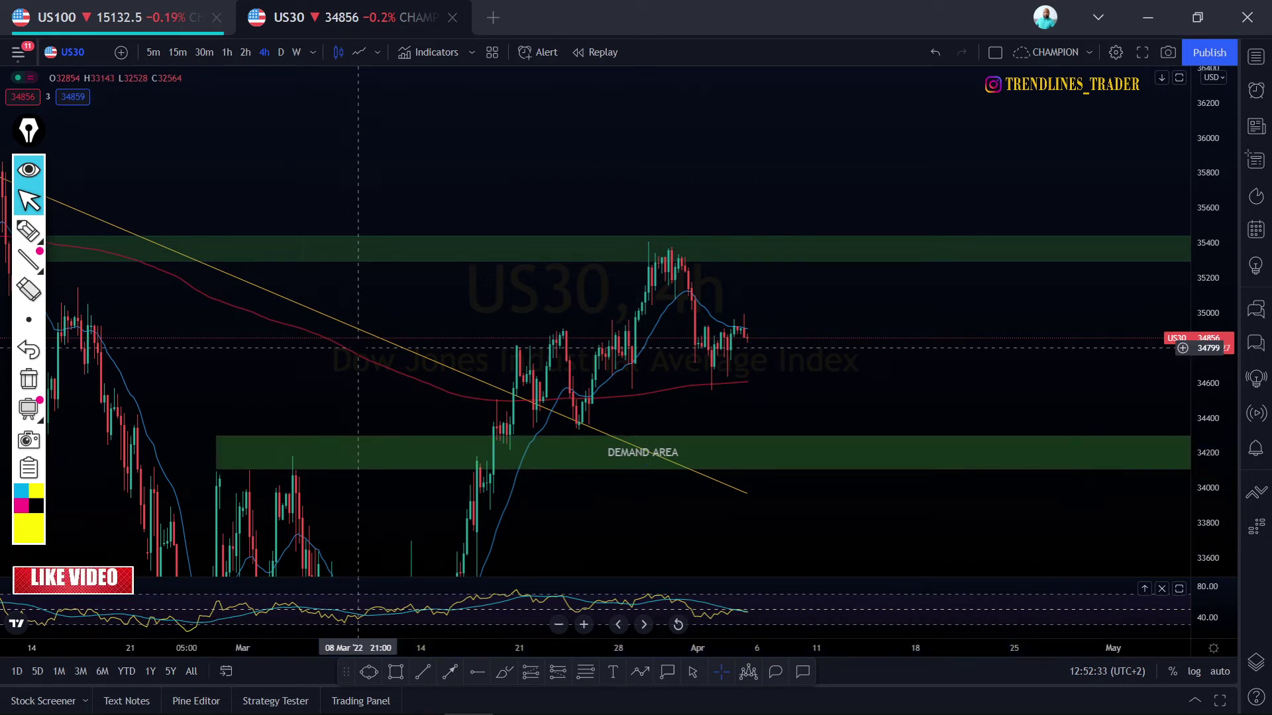
Sketch the drop from the resistance zone, outline the rising flag below it, and project a falling arrow to about 34,400
click(29, 231)
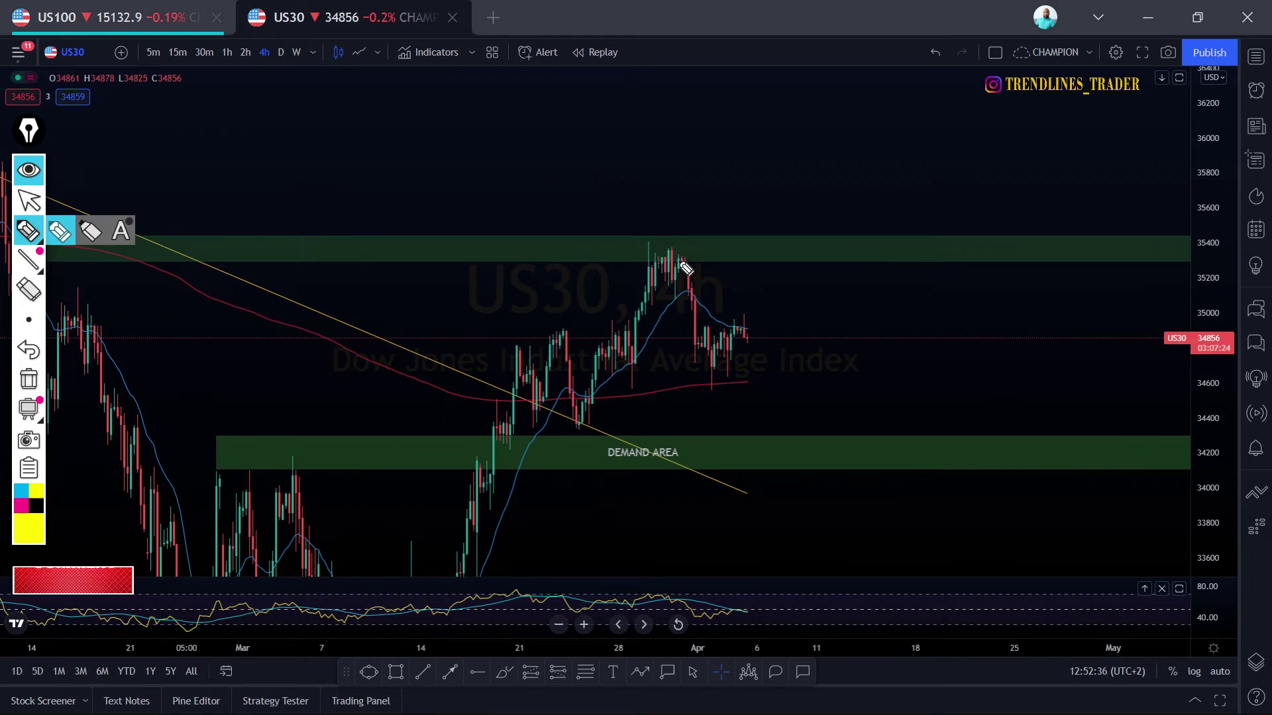
mouse_move(681, 261)
mouse_down()
mouse_move(701, 351)
mouse_move(745, 313)
mouse_up()
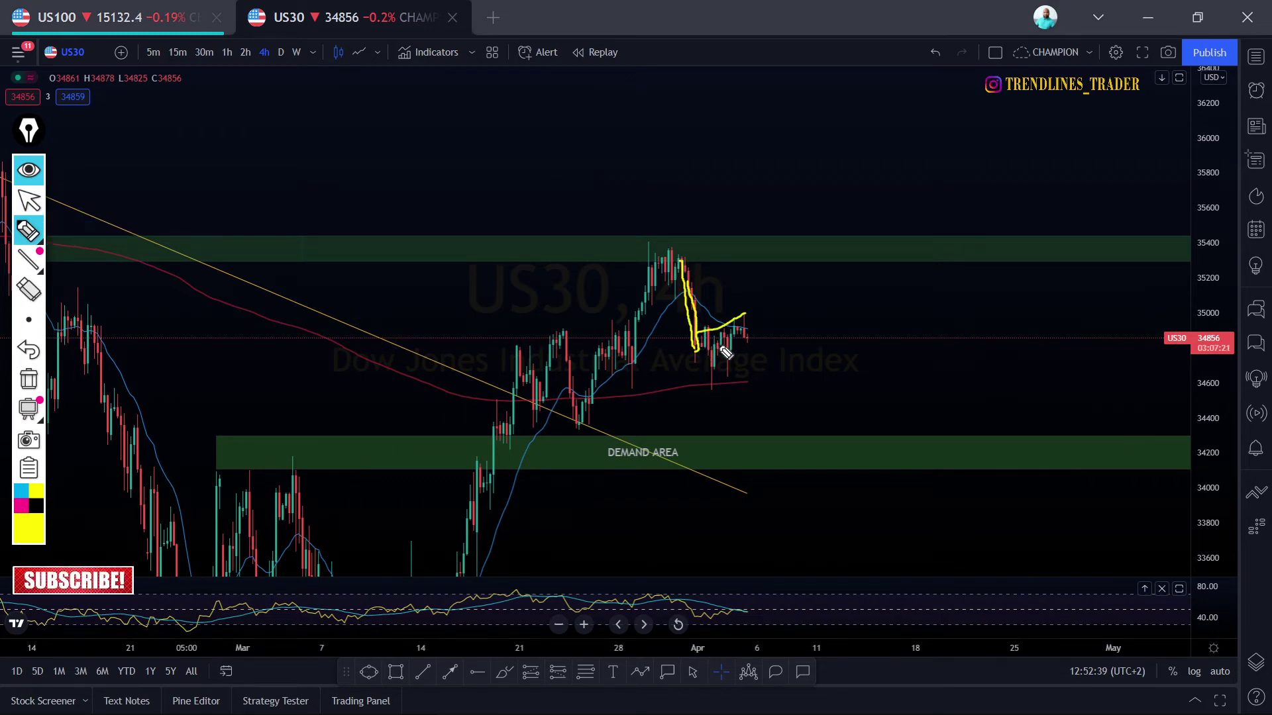
mouse_move(698, 372)
mouse_down()
mouse_move(766, 339)
mouse_move(696, 369)
mouse_move(756, 341)
mouse_move(746, 358)
mouse_move(752, 309)
mouse_move(757, 339)
mouse_up()
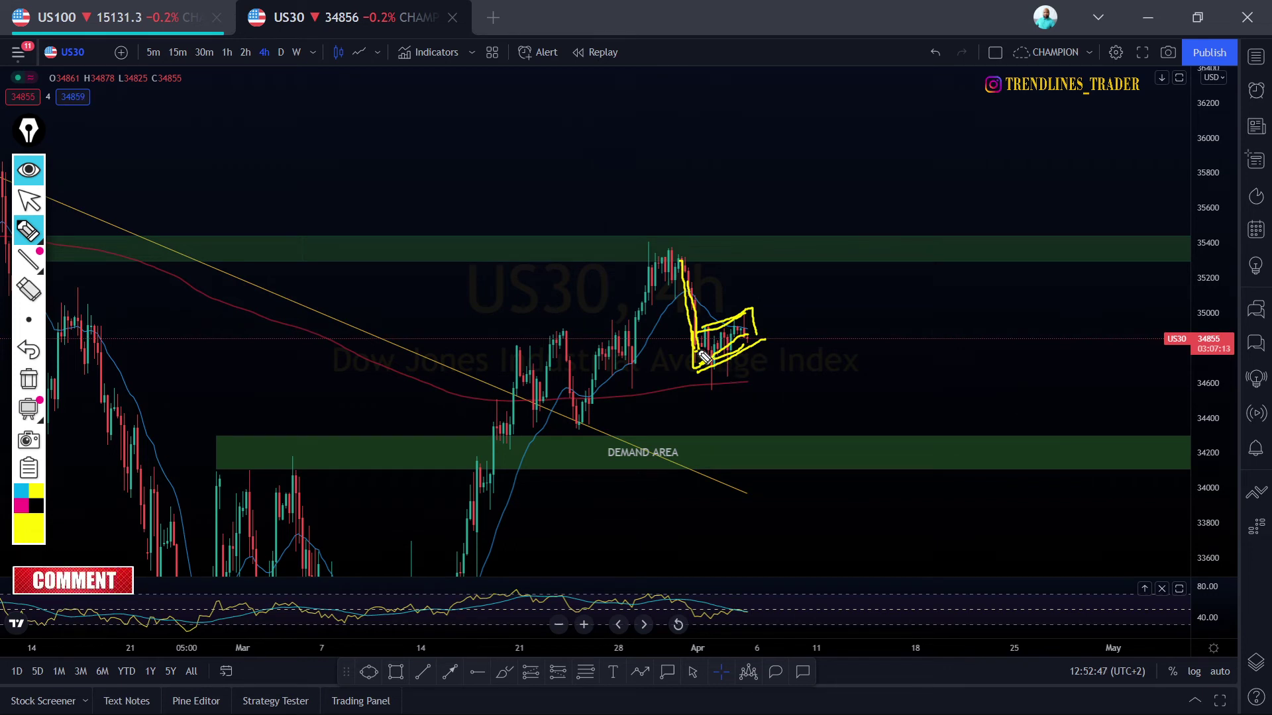
mouse_move(759, 341)
mouse_down()
mouse_move(775, 389)
mouse_move(804, 393)
mouse_move(809, 420)
mouse_up()
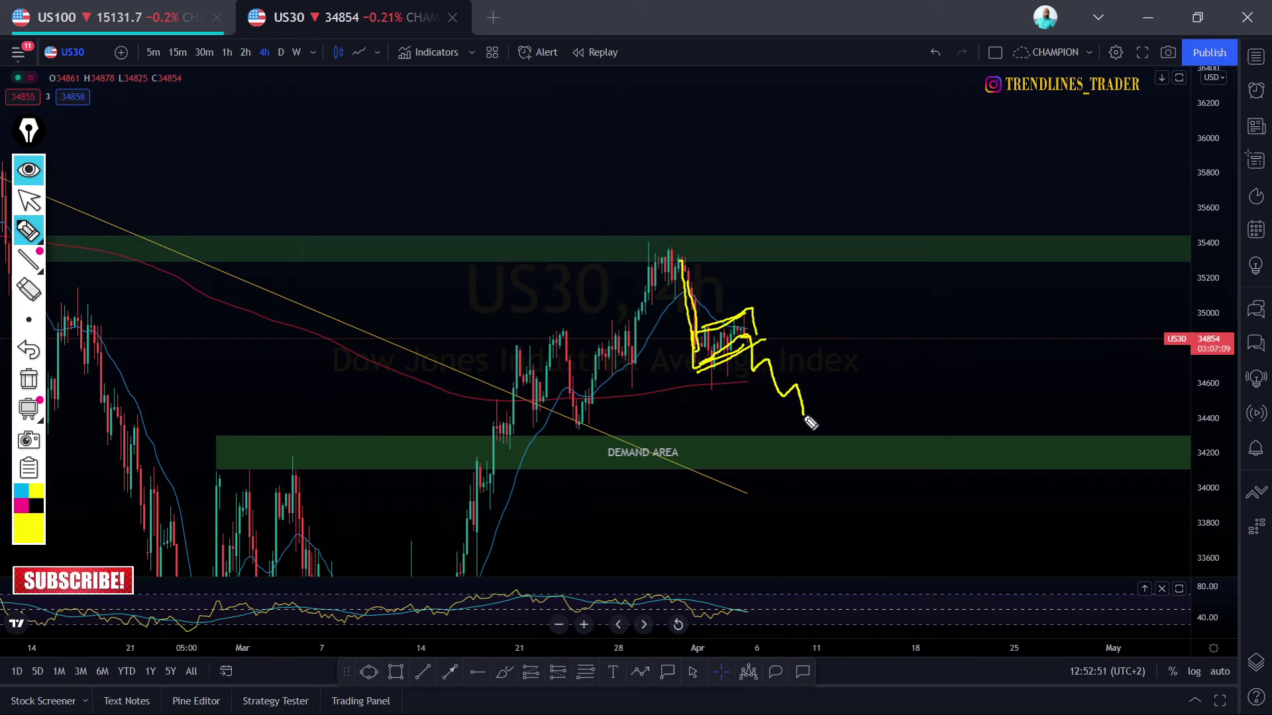
mouse_move(809, 420)
mouse_down()
mouse_move(792, 415)
mouse_move(805, 426)
mouse_move(814, 415)
mouse_up()
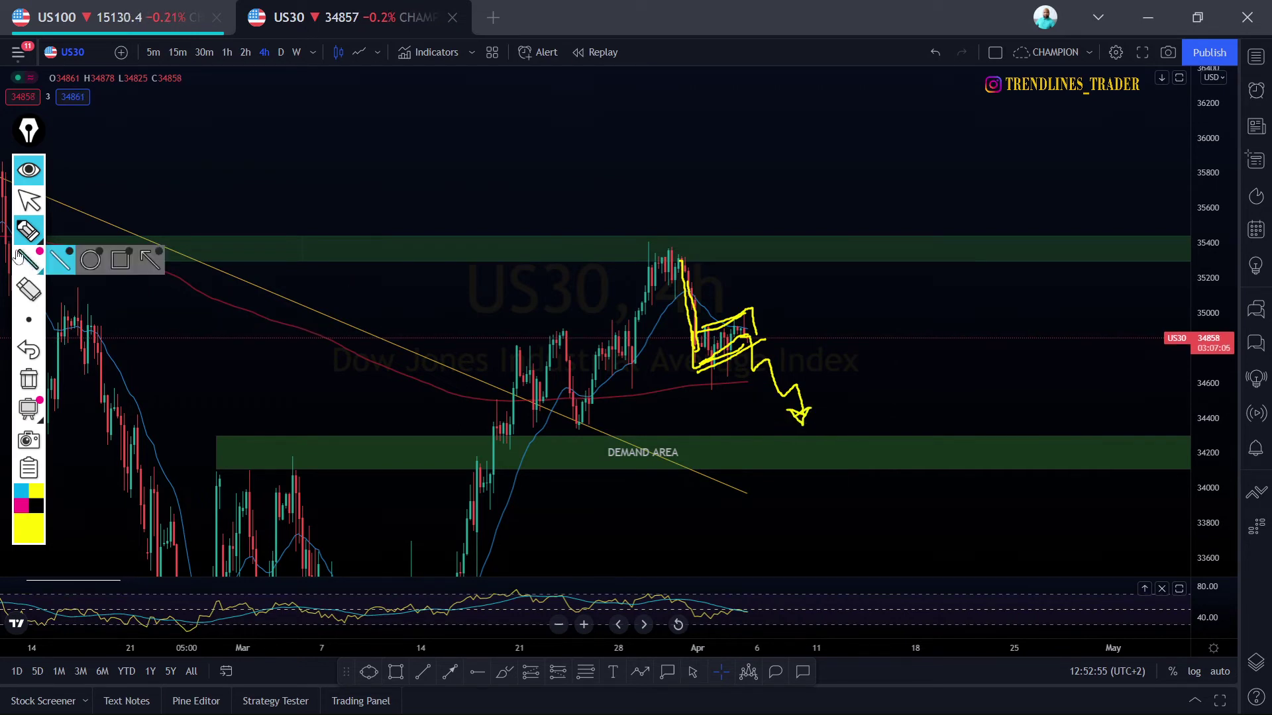
Replace the bearish sketch with an arrow dipping to about 34,750 and rising to about 35,250, and clear it
click(34, 236)
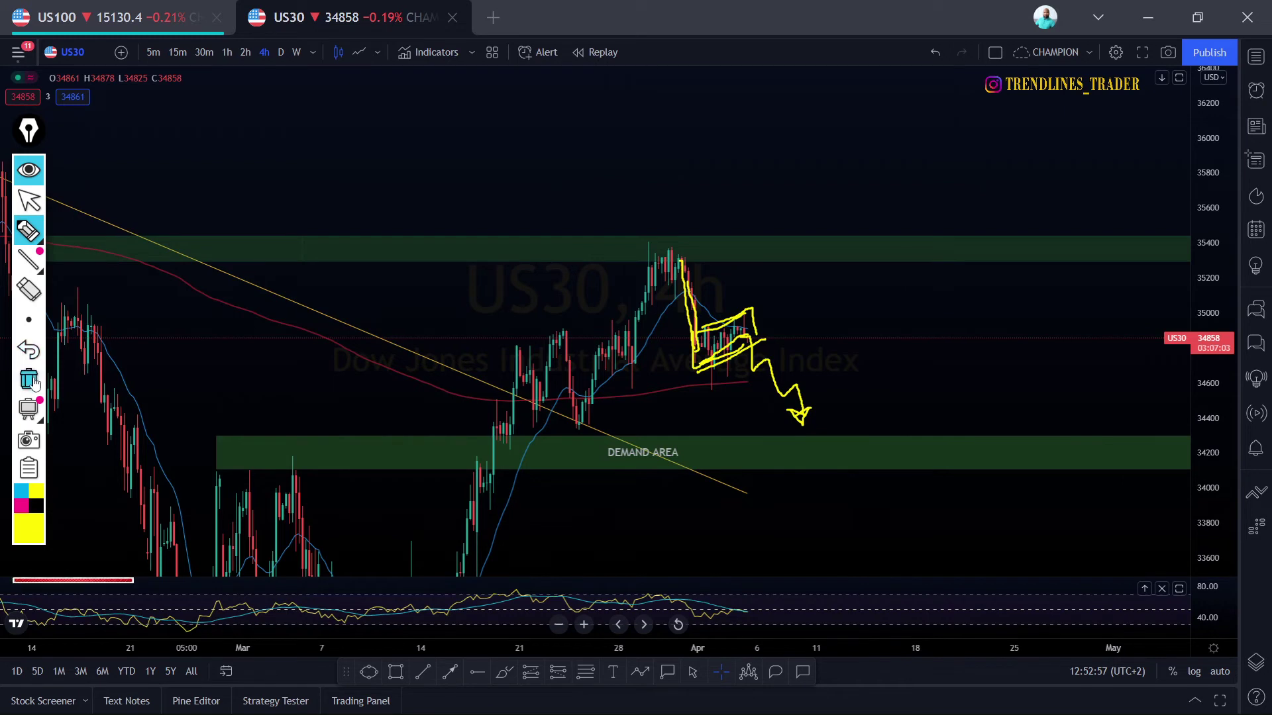
click(729, 365)
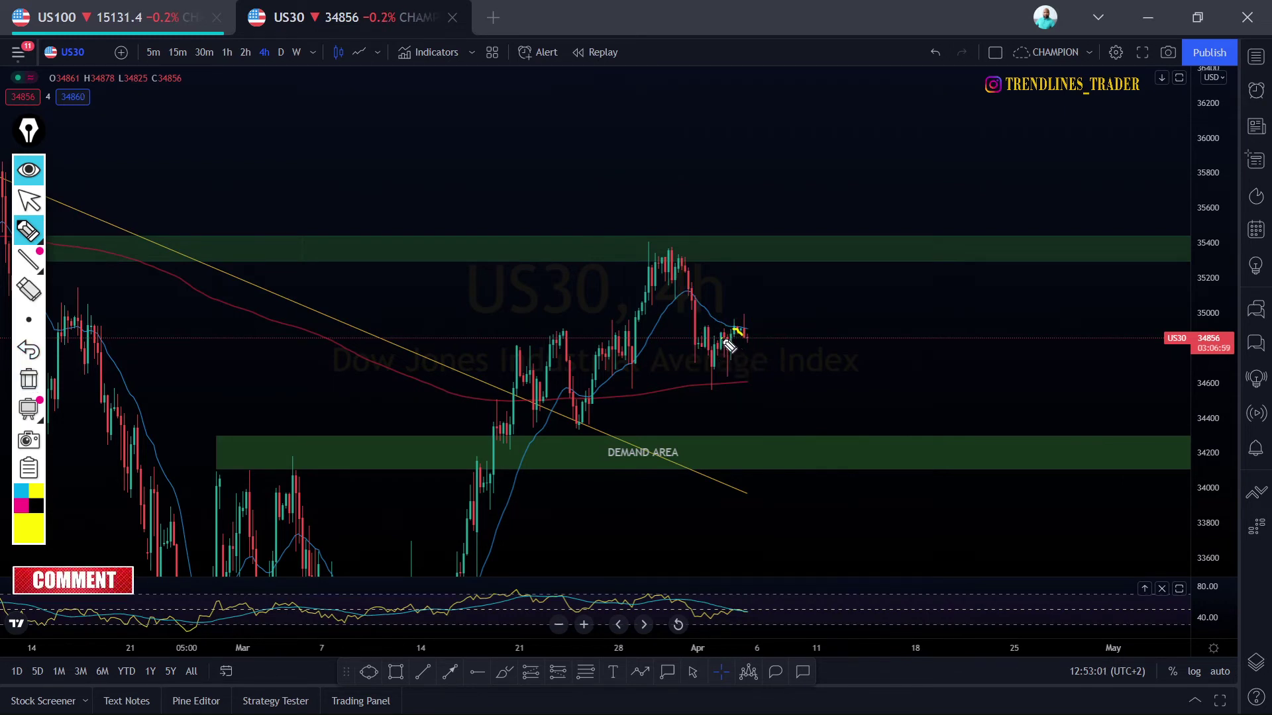
mouse_move(749, 336)
mouse_down()
mouse_move(759, 363)
mouse_move(795, 272)
mouse_move(784, 275)
mouse_move(802, 288)
mouse_move(790, 286)
mouse_up()
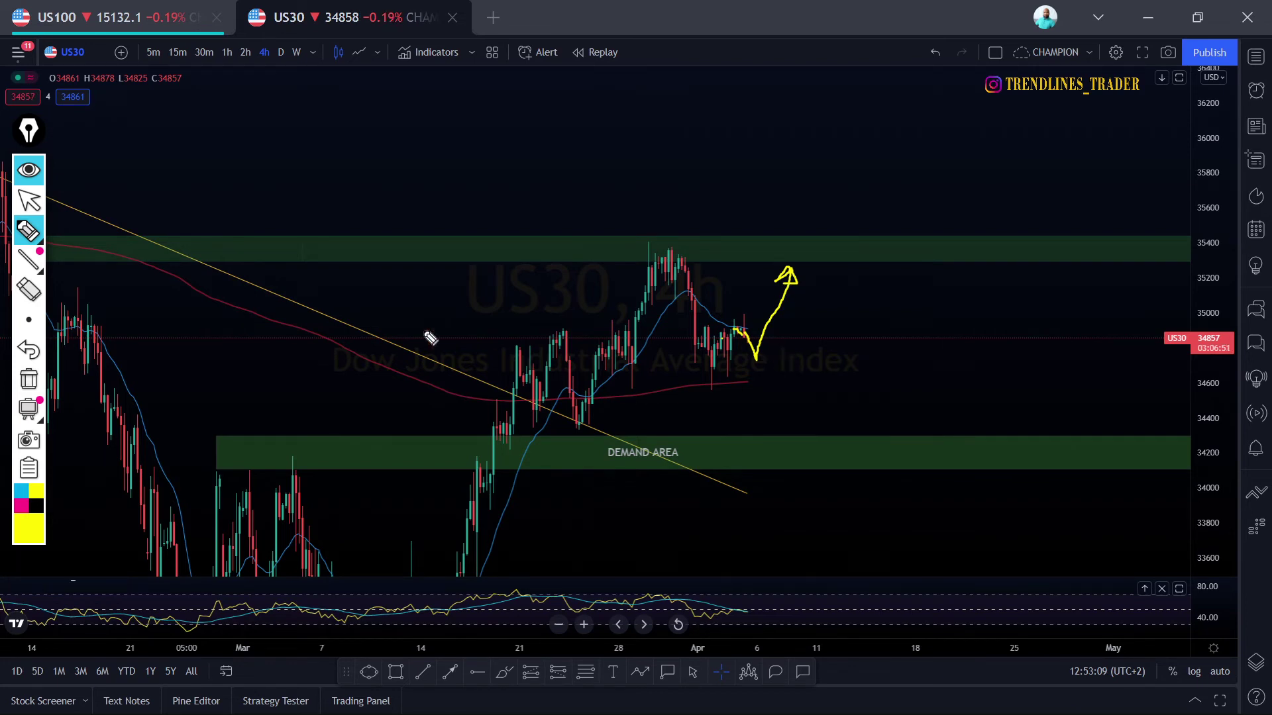
mouse_move(30, 248)
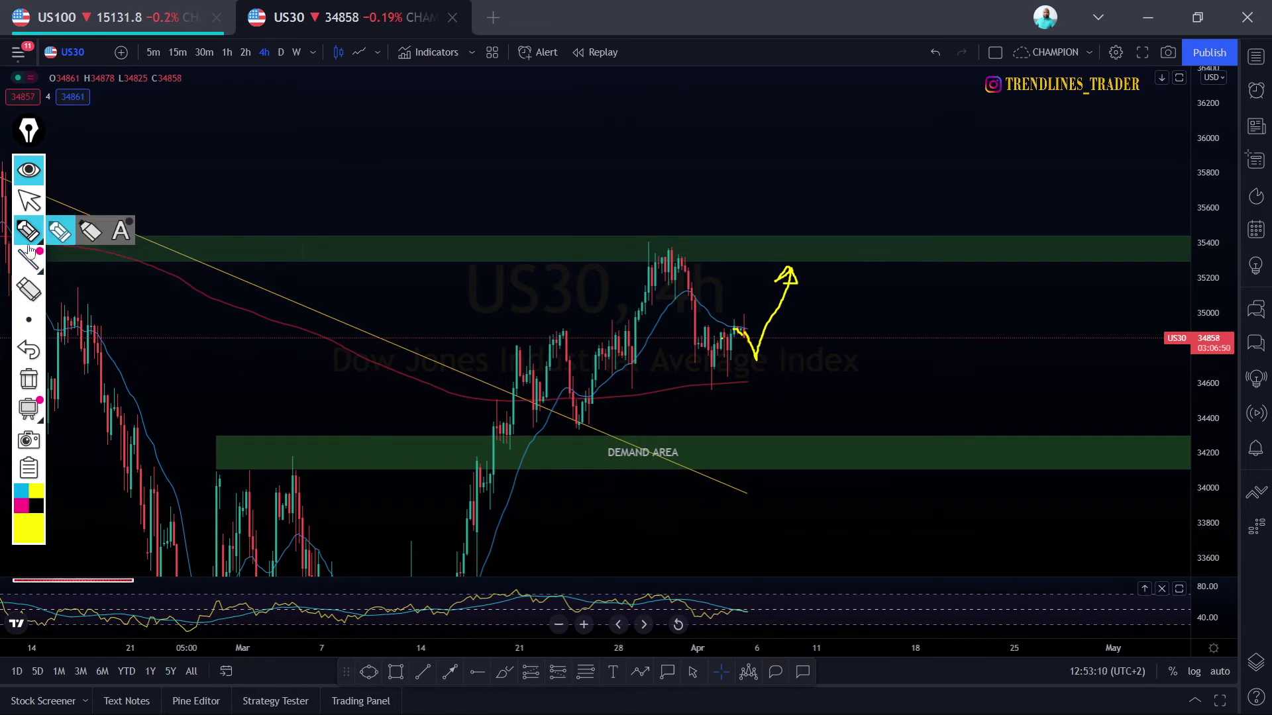
click(28, 379)
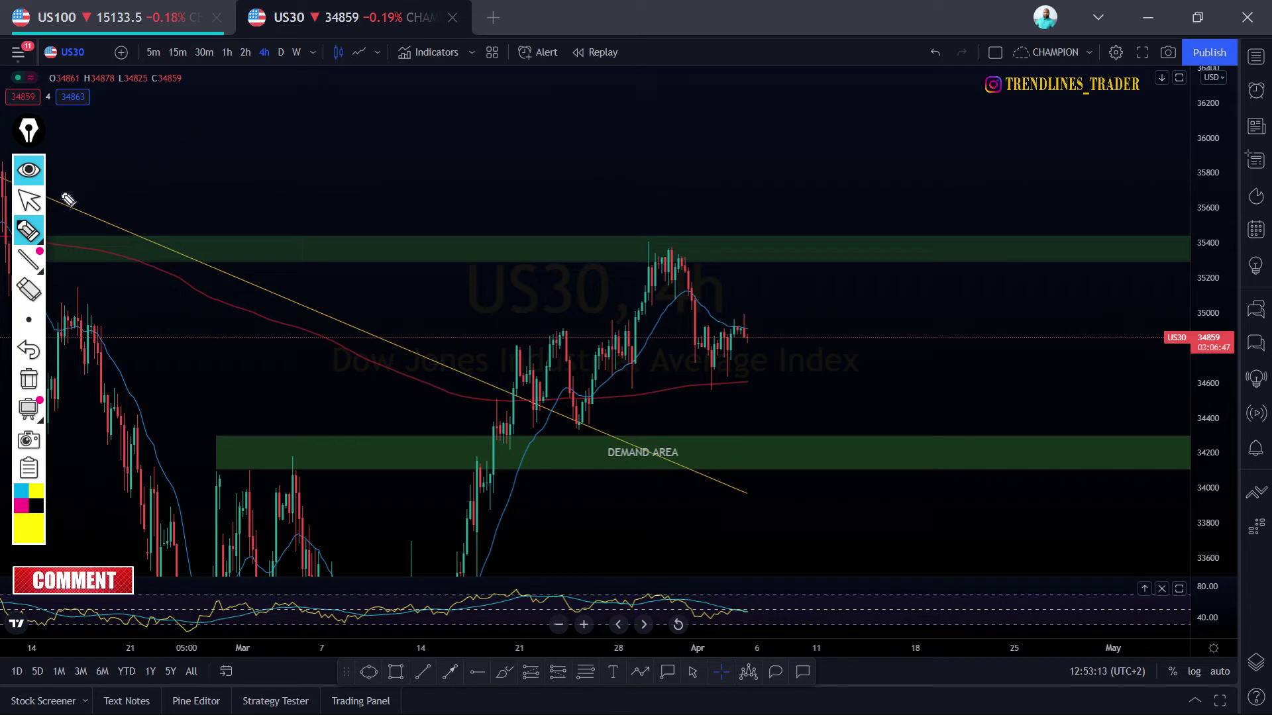
Stop the freehand pen and display the US30 4-hour price as a line chart instead of candles
click(29, 200)
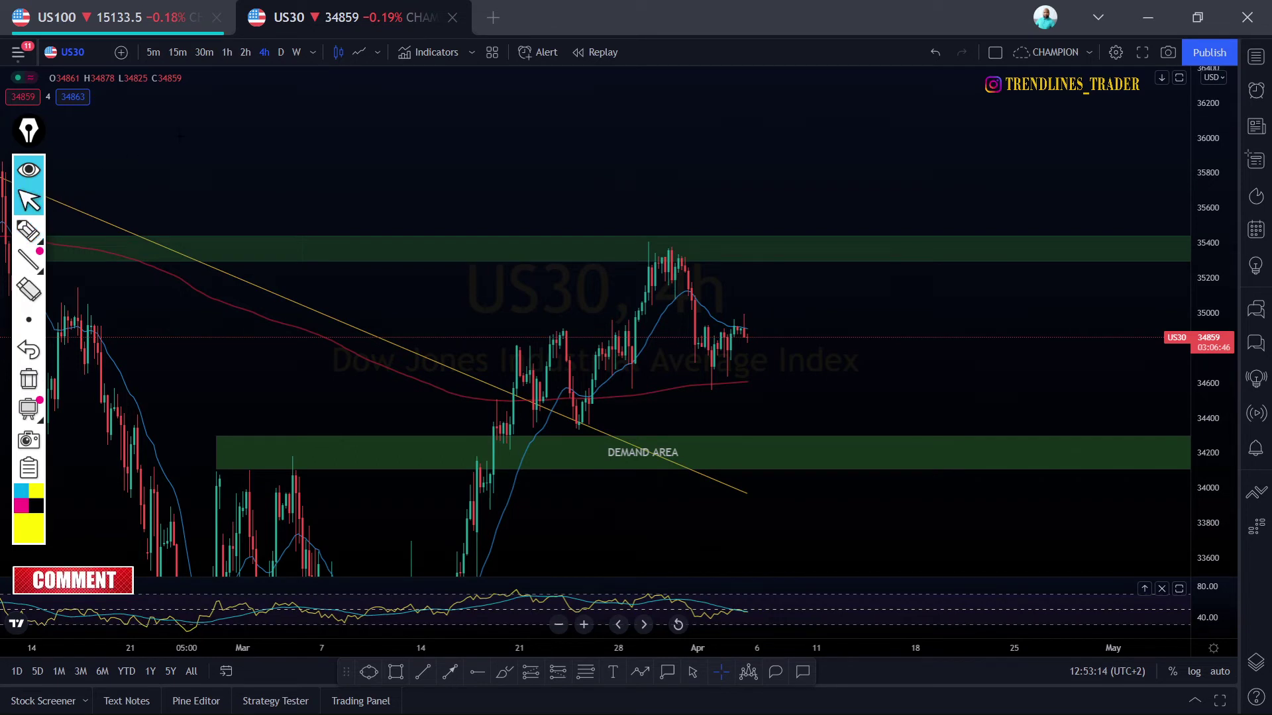
click(358, 52)
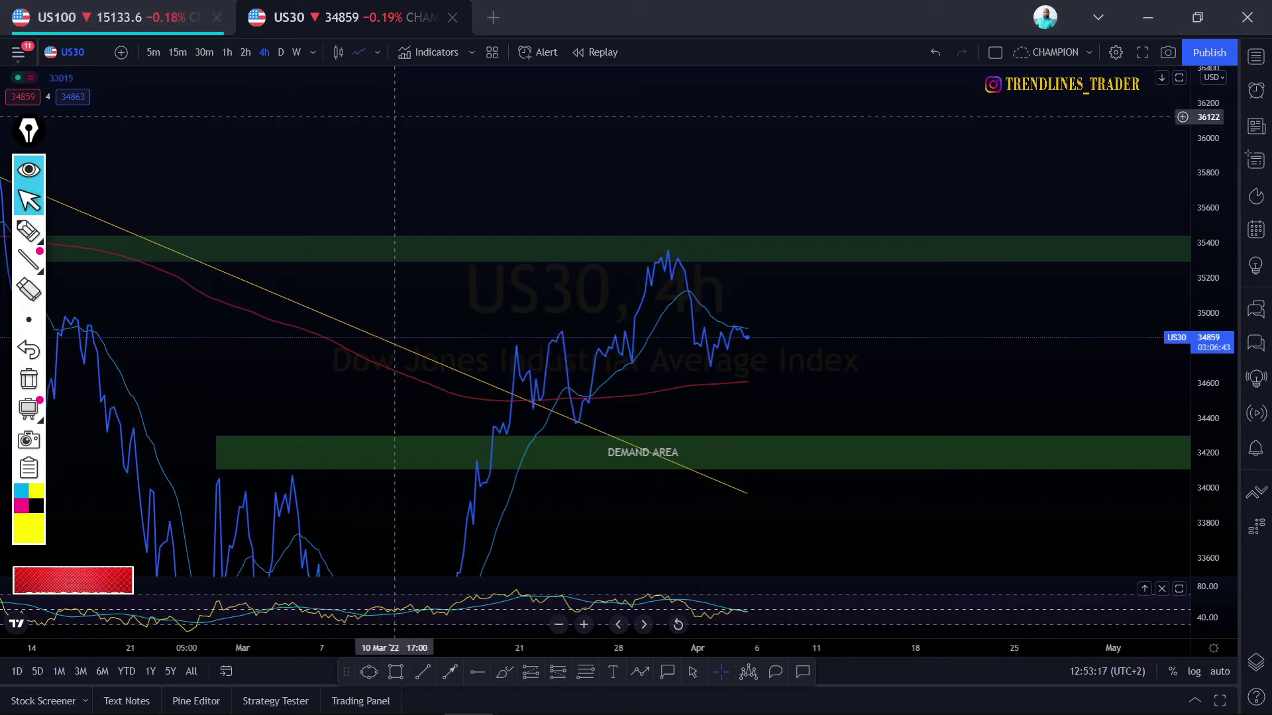
drag(529, 157, 555, 119)
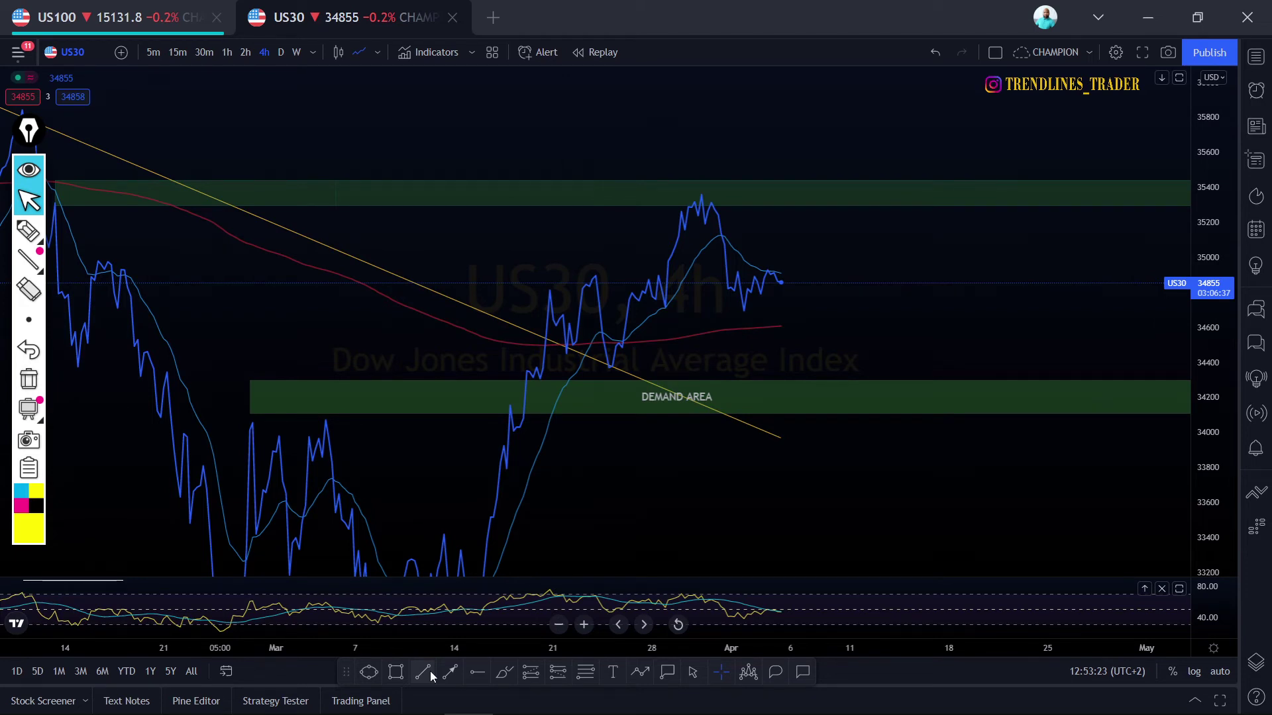
Draw a rising trend line under the late-March and early-April lows, starting at about 34,255 on 22 Mar, and clear the circle marking its first touch
click(431, 675)
click(576, 387)
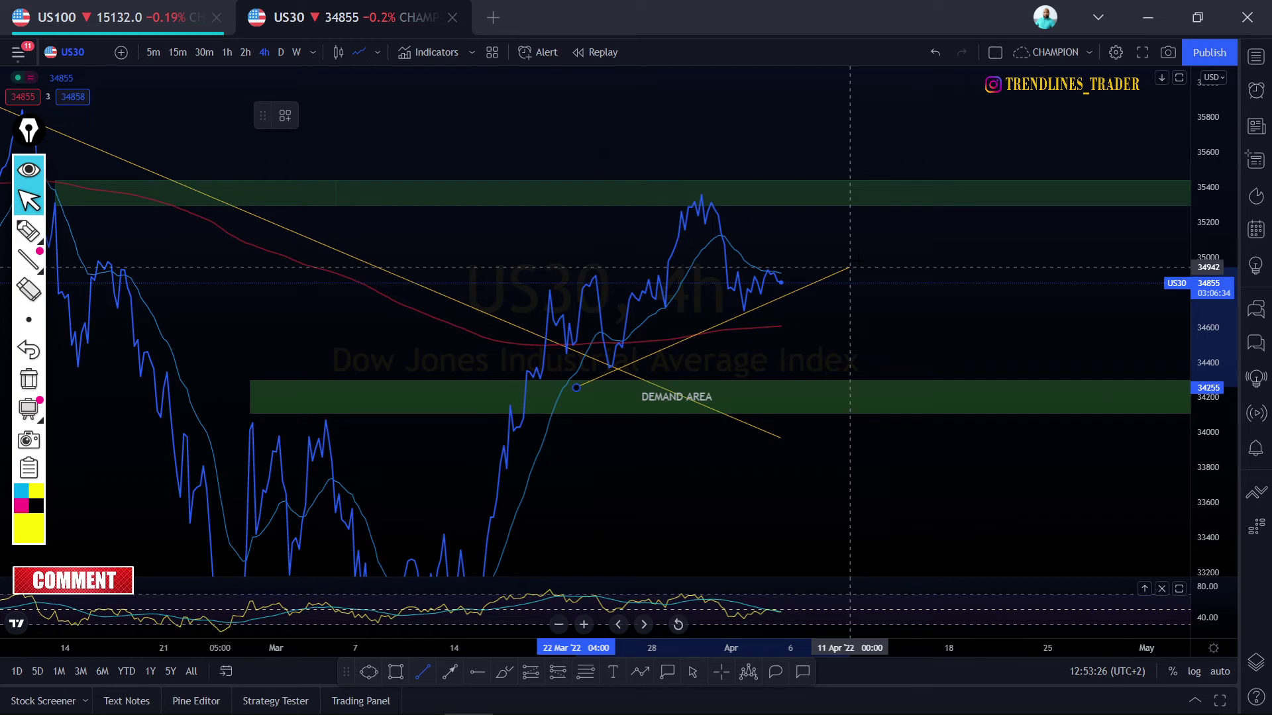
click(863, 260)
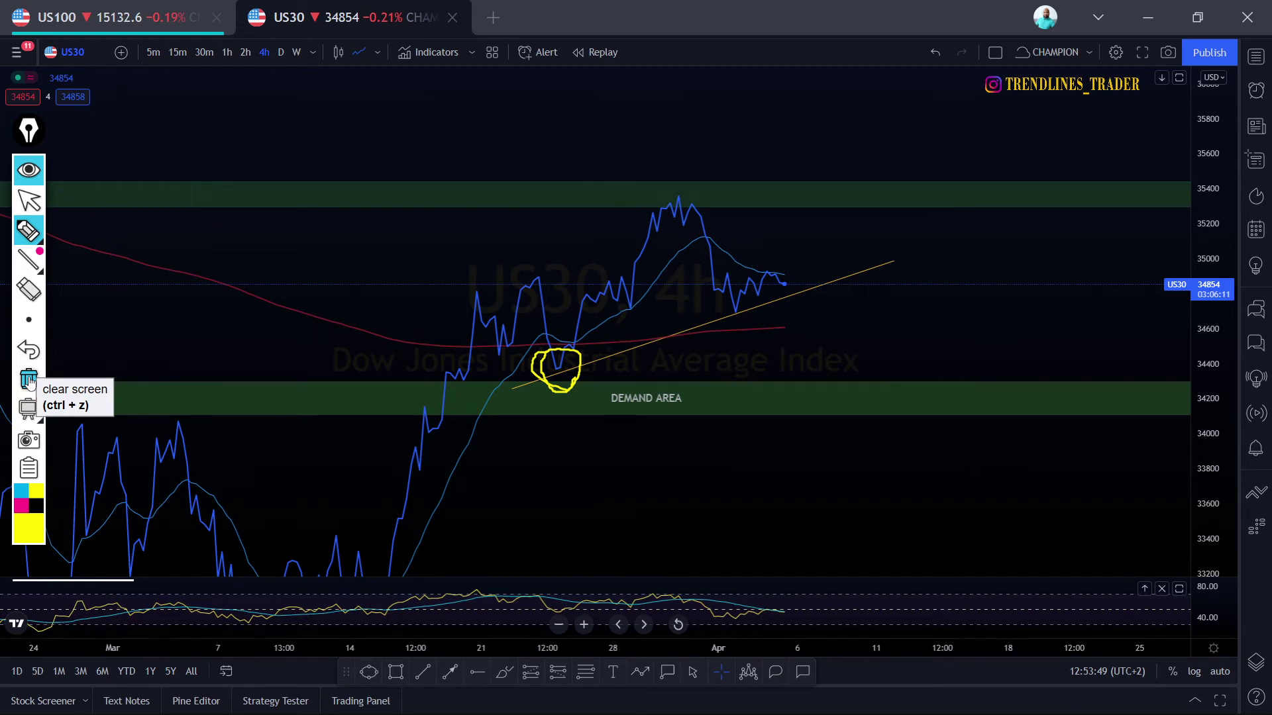
click(28, 383)
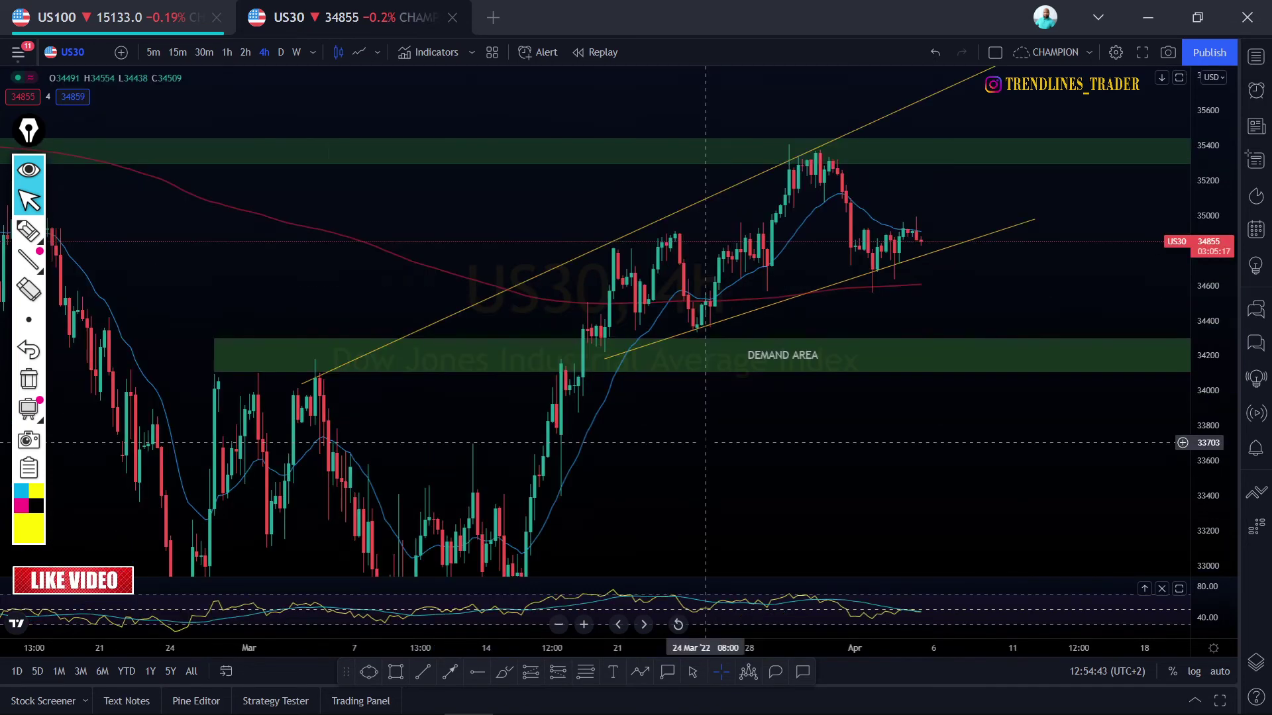
Draw a second rising support line beneath the first, from about 34,001 on 17 Mar to about 34,910 on 12 Apr
drag(706, 442, 637, 478)
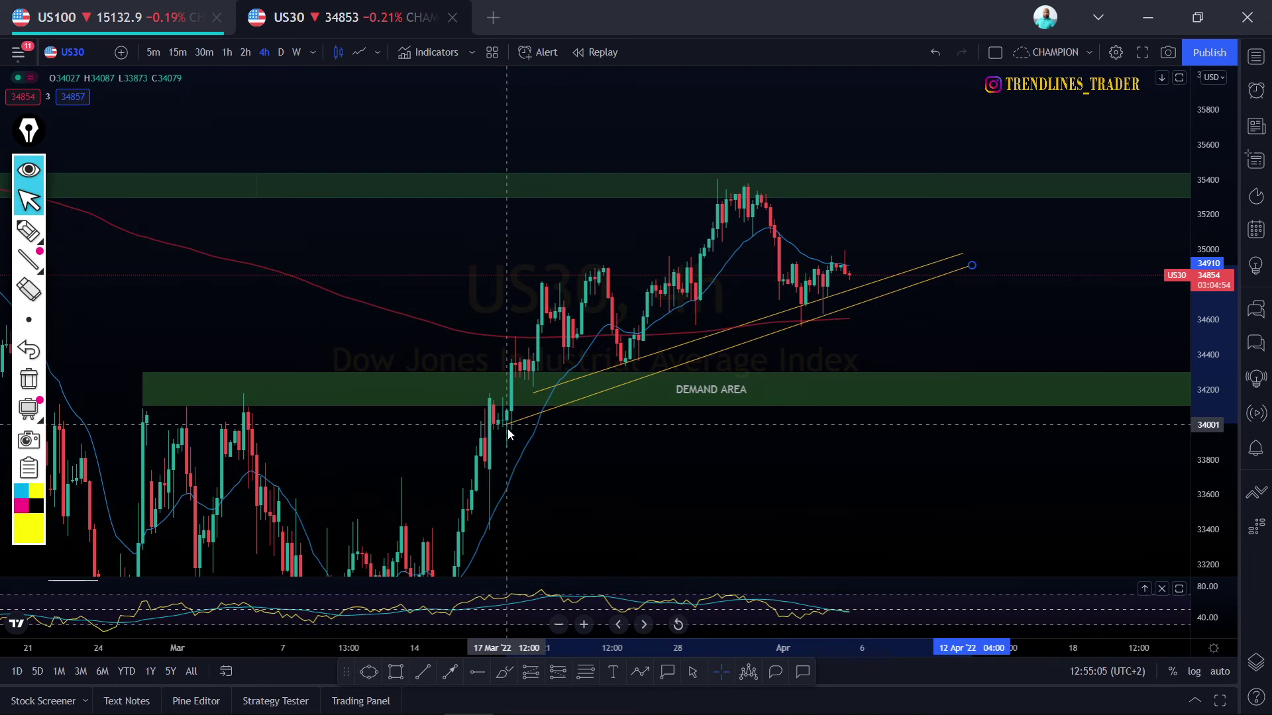
mouse_move(773, 332)
mouse_down()
mouse_move(805, 360)
mouse_move(794, 371)
mouse_up()
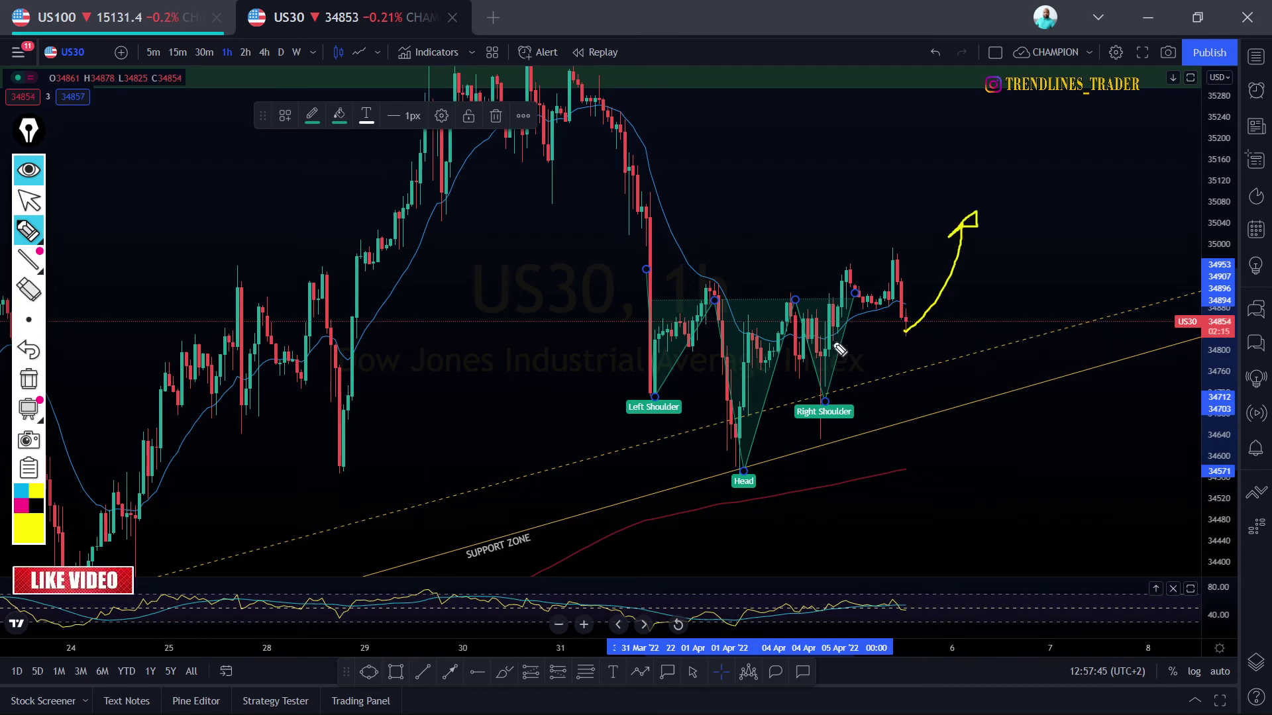
Sketch a horizontal stroke at about 34,815 beside the right shoulder on the 1-hour chart, and mark the latest candles with the freehand pen
drag(832, 341, 1019, 343)
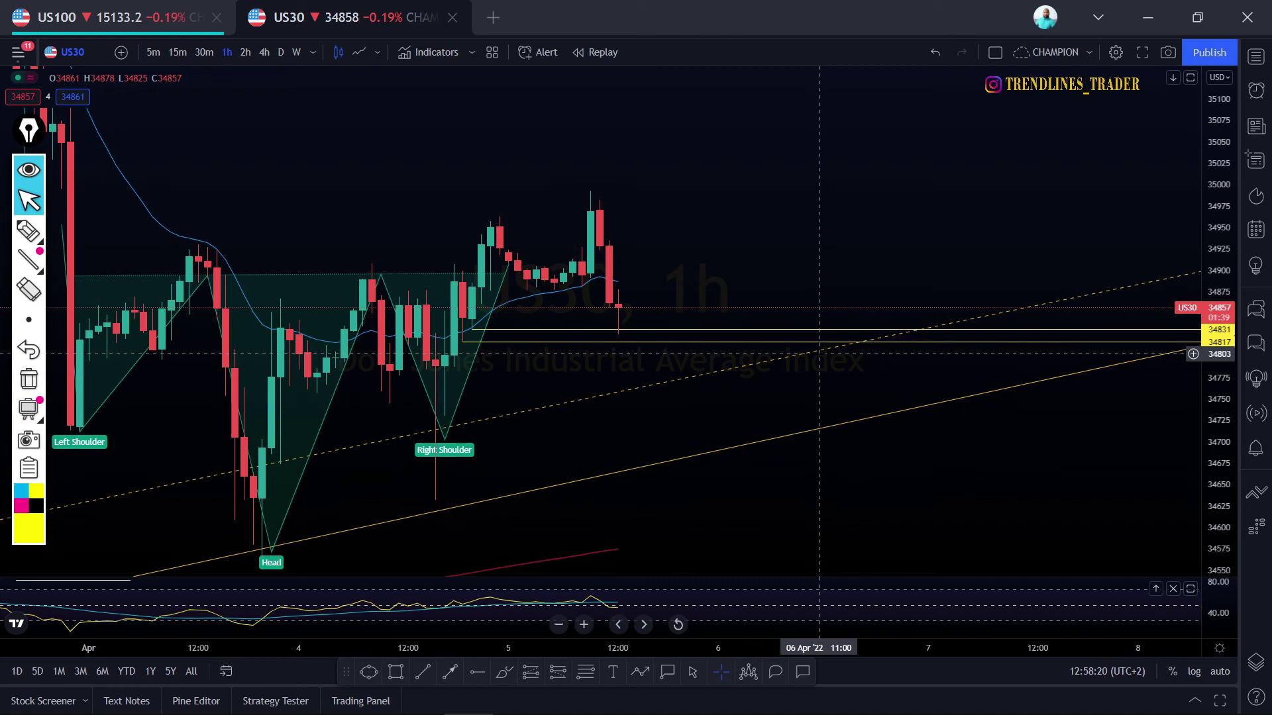
click(29, 231)
drag(623, 284, 616, 287)
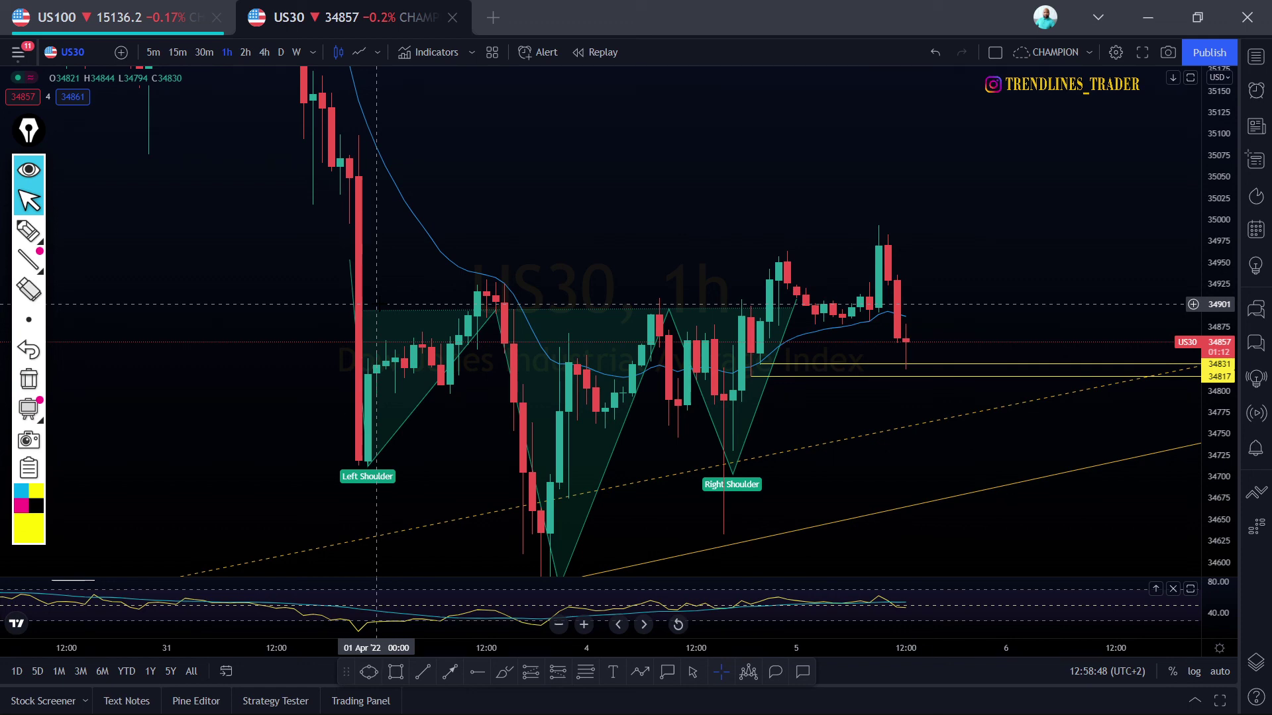
Enlarge the RSI pane and draw a nearly horizontal line under its 4 Apr and 5 Apr lows at about 45
drag(887, 578, 887, 402)
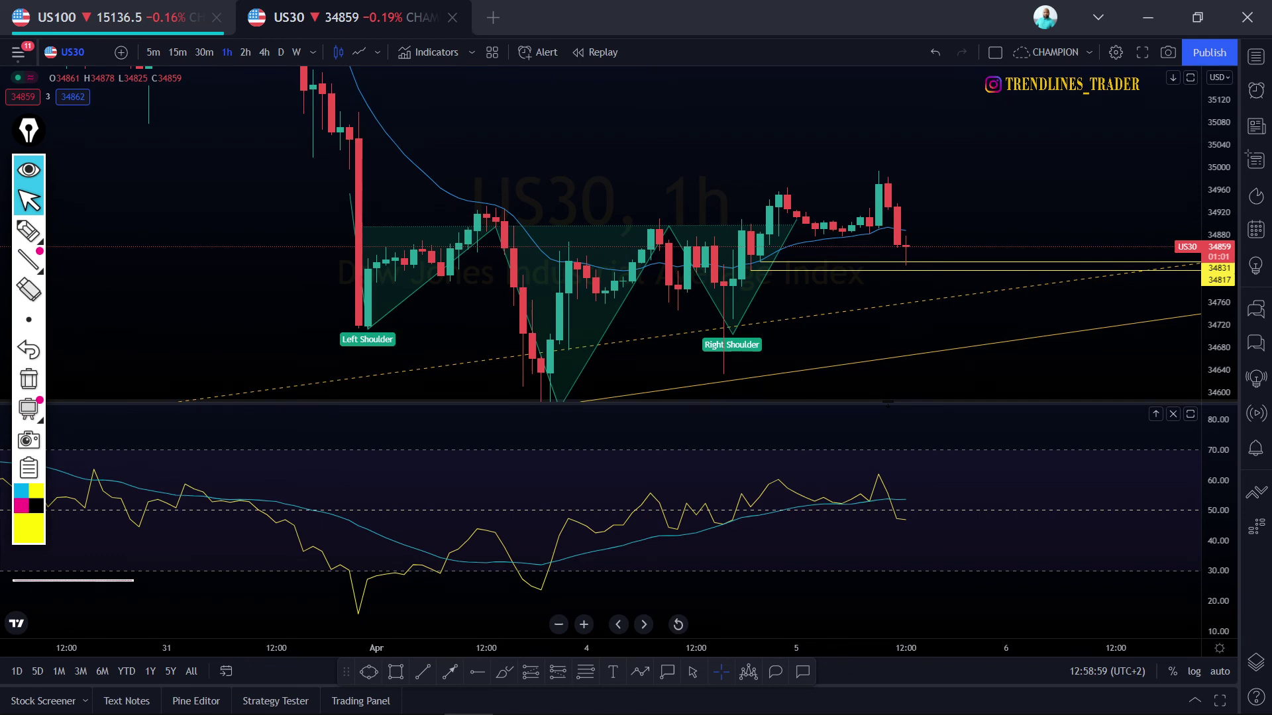
scroll(972, 338, down, 3)
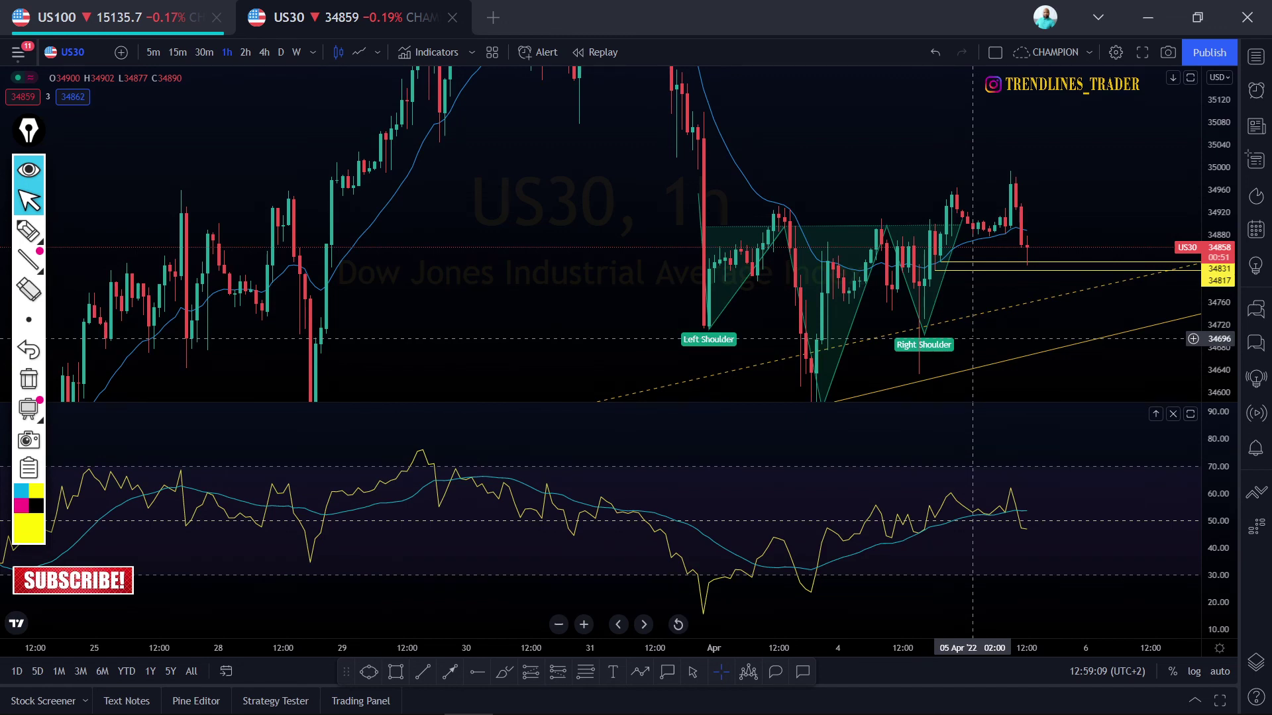
scroll(972, 338, up, 1)
mouse_move(35, 229)
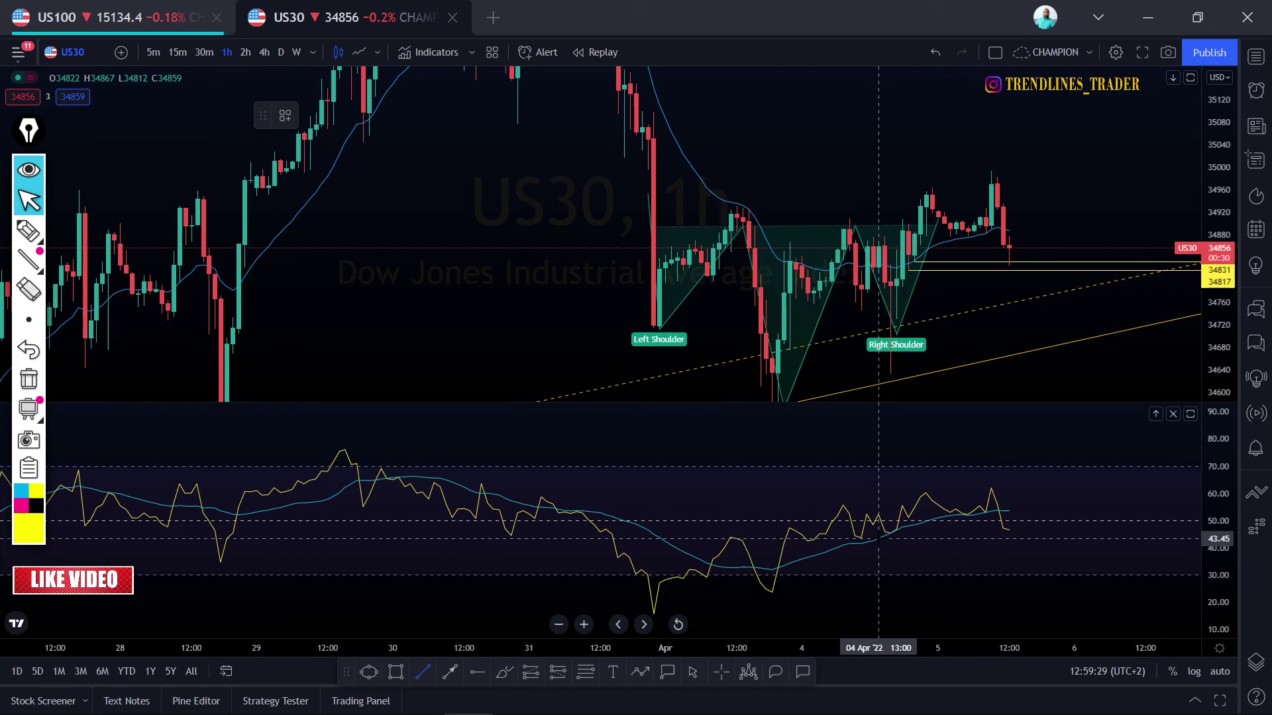
drag(885, 533, 1032, 533)
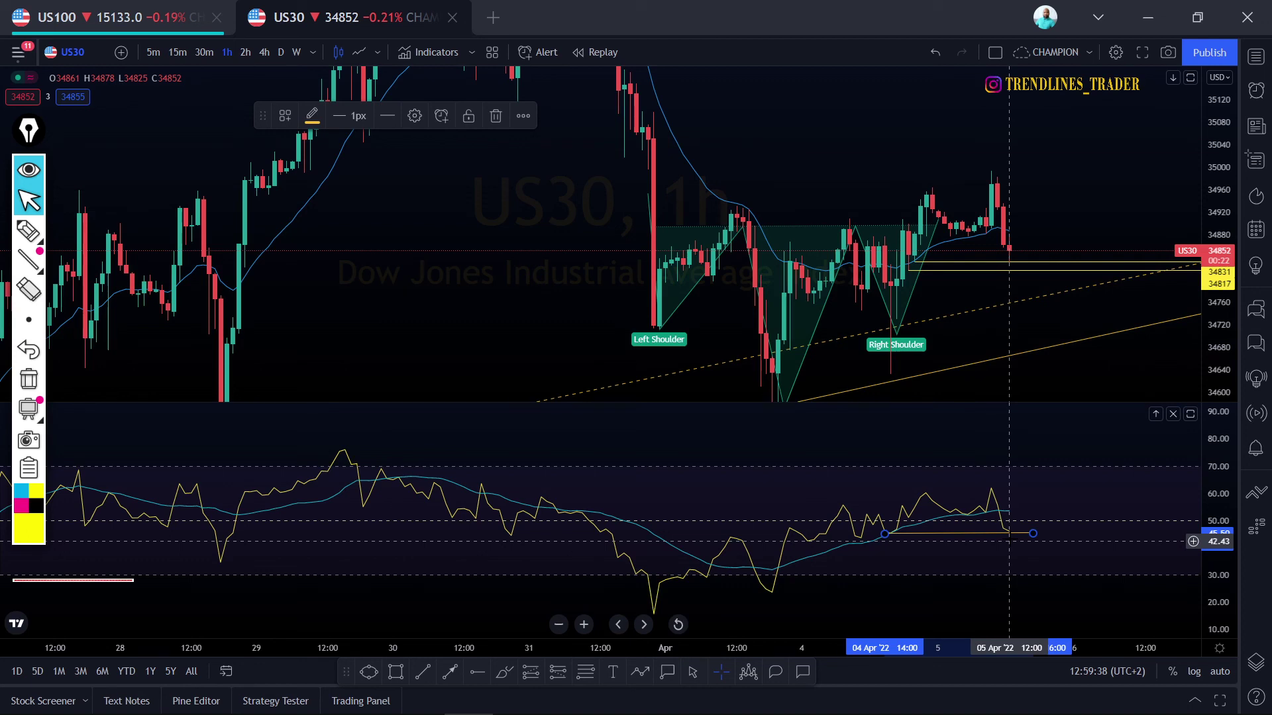
Delete the head and shoulders pattern from the 1-hour price chart
click(794, 370)
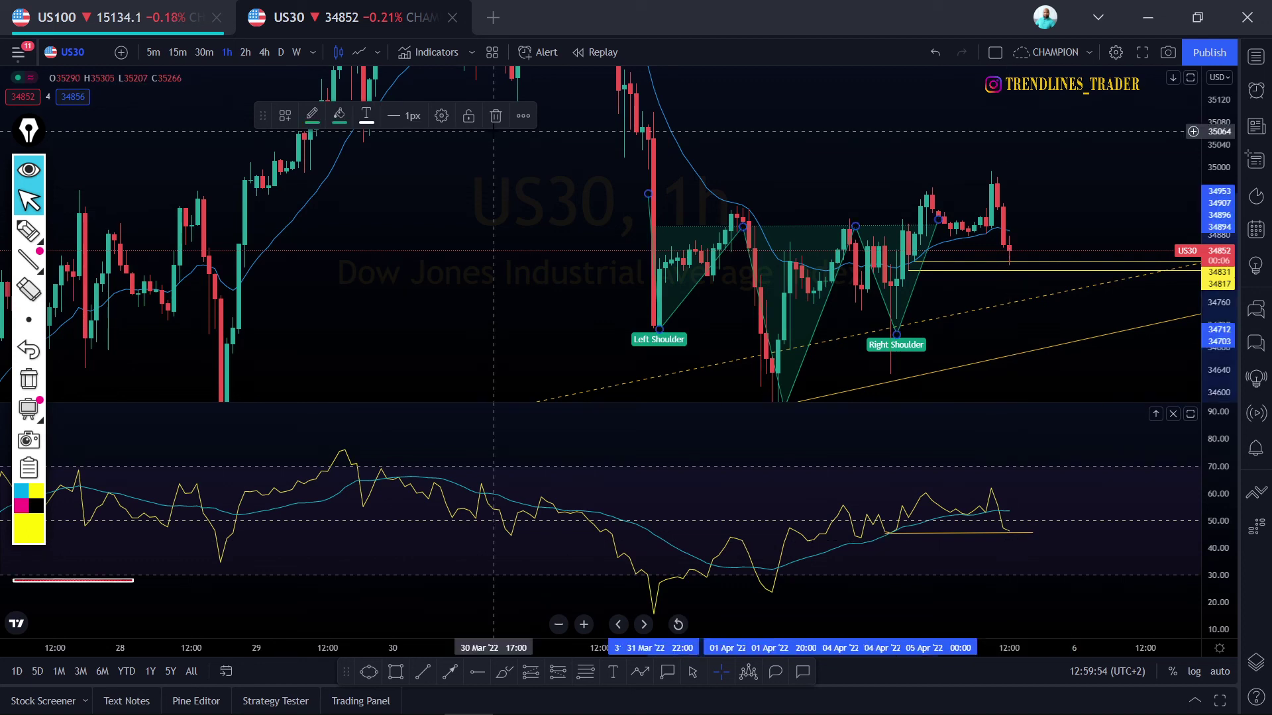
click(495, 116)
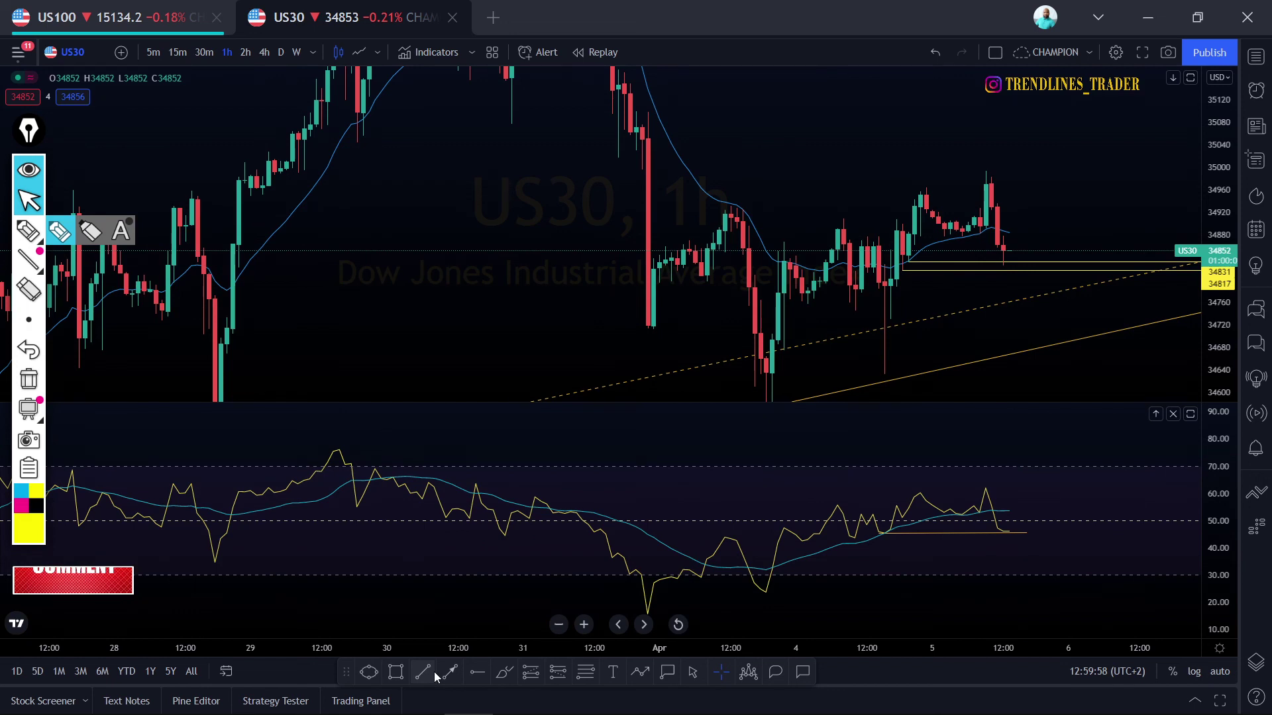
Draw a price trend line from about 34,648 on 4 Apr to 34,821 on 5 Apr, and sketch a falling path to about 34,725
click(1003, 268)
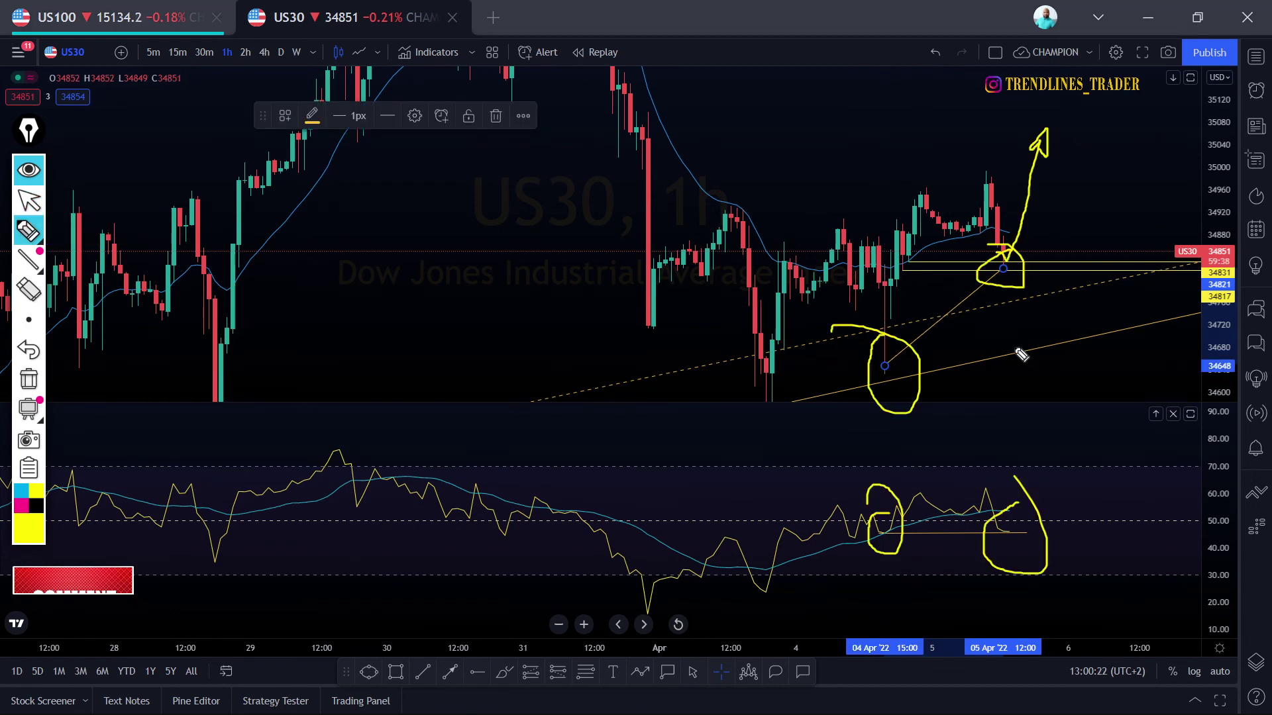
drag(1027, 282, 1068, 322)
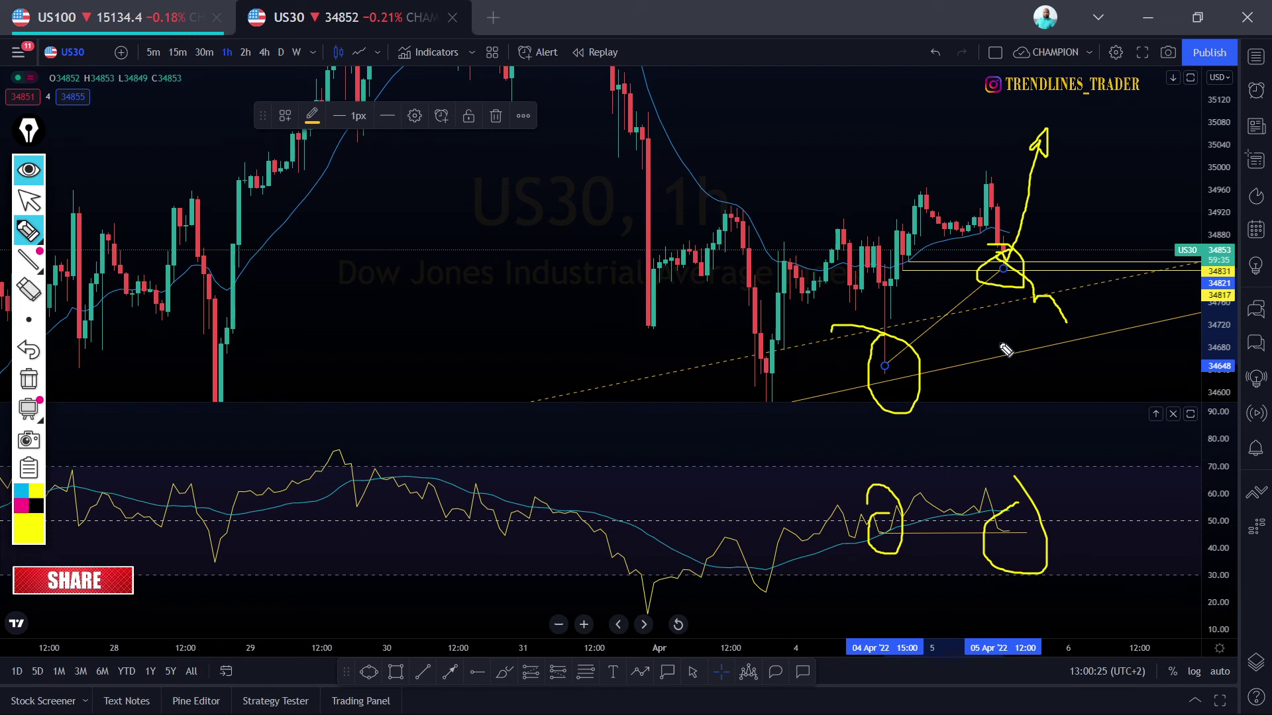